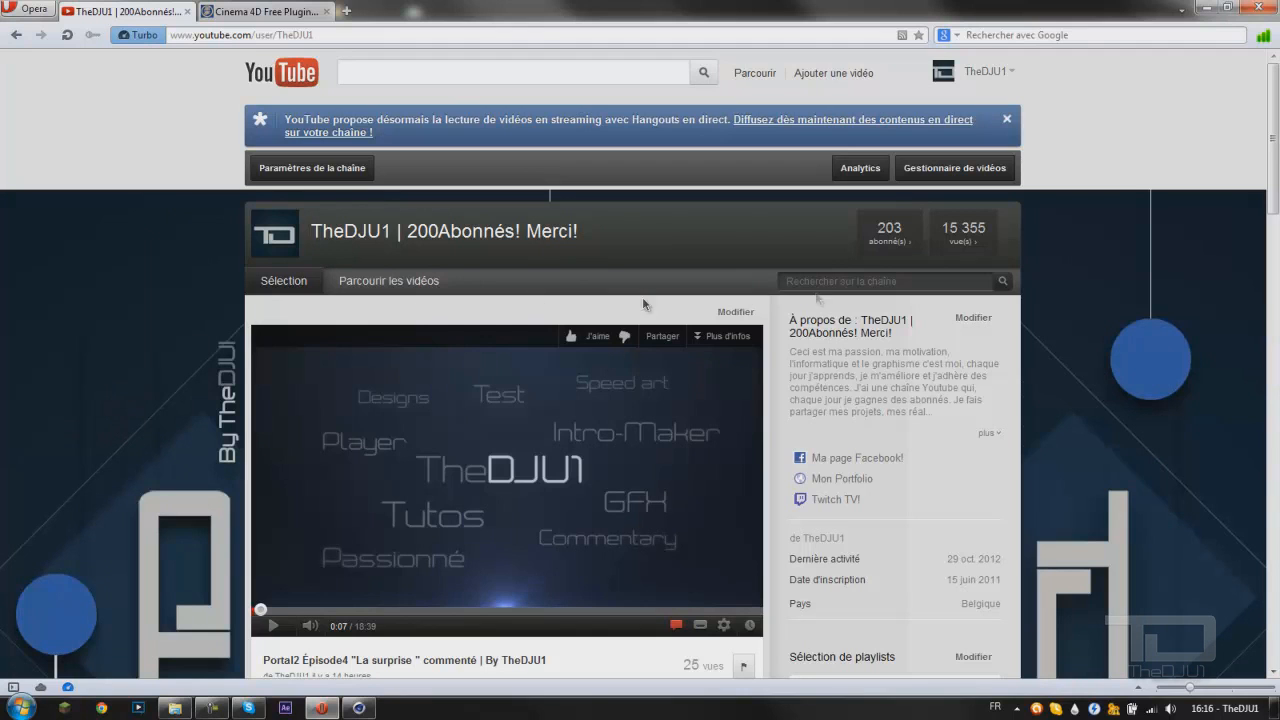
pyautogui.scroll(-3, 93, 291)
pyautogui.scroll(3, 93, 291)
pyautogui.moveTo(408, 230); pyautogui.dragTo(437, 232)
pyautogui.moveTo(439, 232); pyautogui.dragTo(402, 233)
pyautogui.click(169, 272)
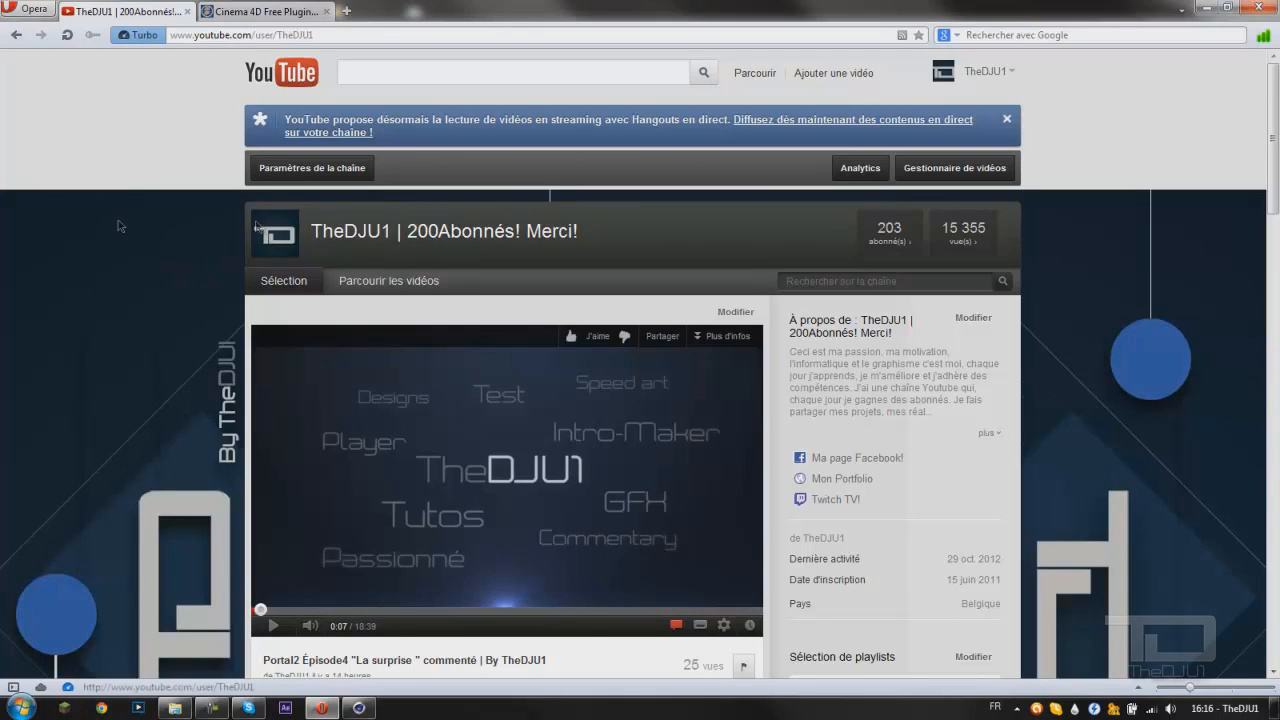
pyautogui.moveTo(406, 231); pyautogui.dragTo(440, 231)
pyautogui.click(440, 232)
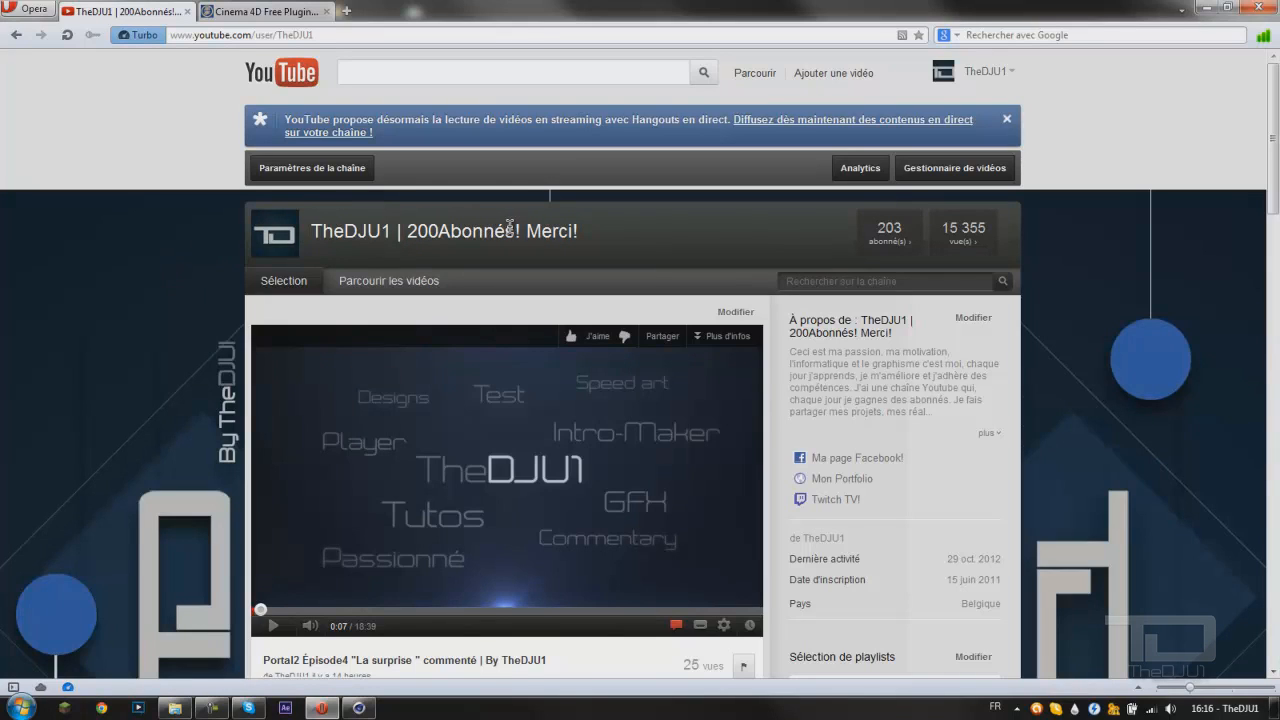
pyautogui.moveTo(515, 226); pyautogui.dragTo(460, 231)
pyautogui.click(471, 232)
pyautogui.moveTo(472, 234); pyautogui.dragTo(480, 233)
pyautogui.moveTo(519, 230); pyautogui.dragTo(436, 229)
pyautogui.click(415, 229)
pyautogui.click(74, 201)
pyautogui.moveTo(408, 230); pyautogui.dragTo(457, 230)
pyautogui.click(34, 289)
pyautogui.scroll(-10, 66, 289)
pyautogui.scroll(10, 118, 374)
# Step: Open the Cinema 4D free plugins page and examine the IvyGrower 1.2.1 entry
pyautogui.click(262, 11)
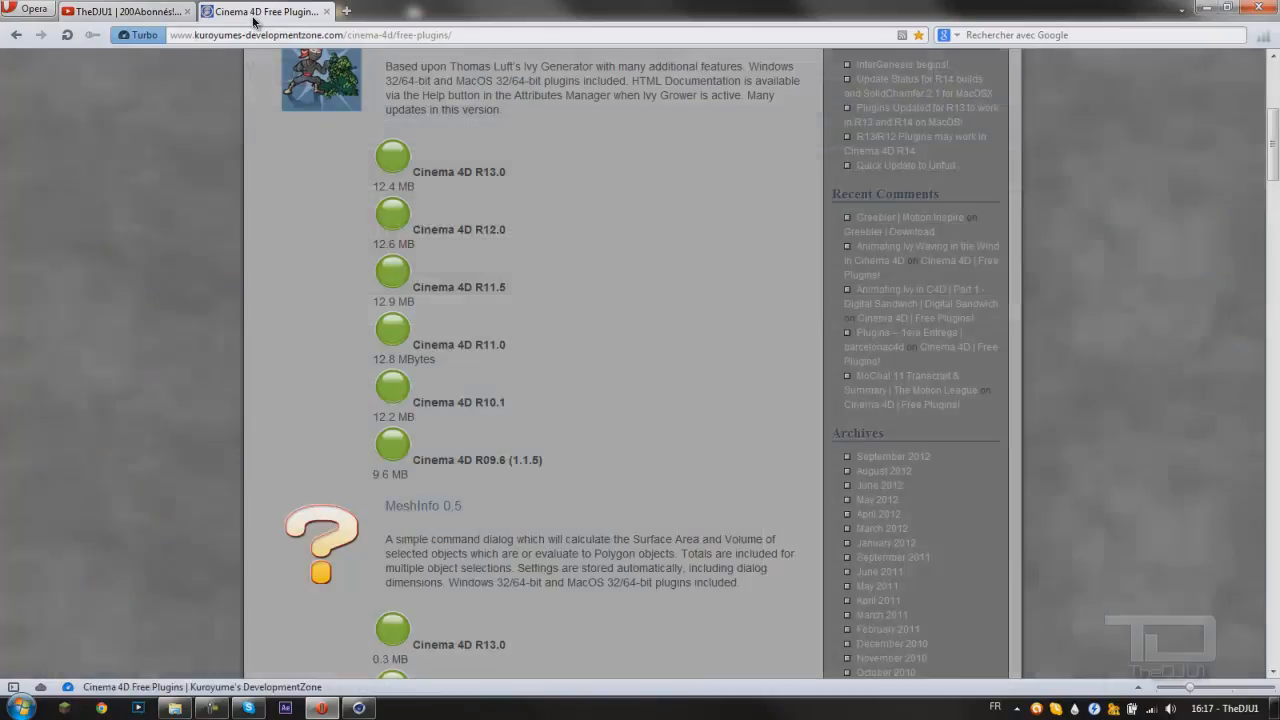
pyautogui.scroll(5, 66, 330)
pyautogui.scroll(-1, 61, 362)
pyautogui.scroll(-2, 375, 235)
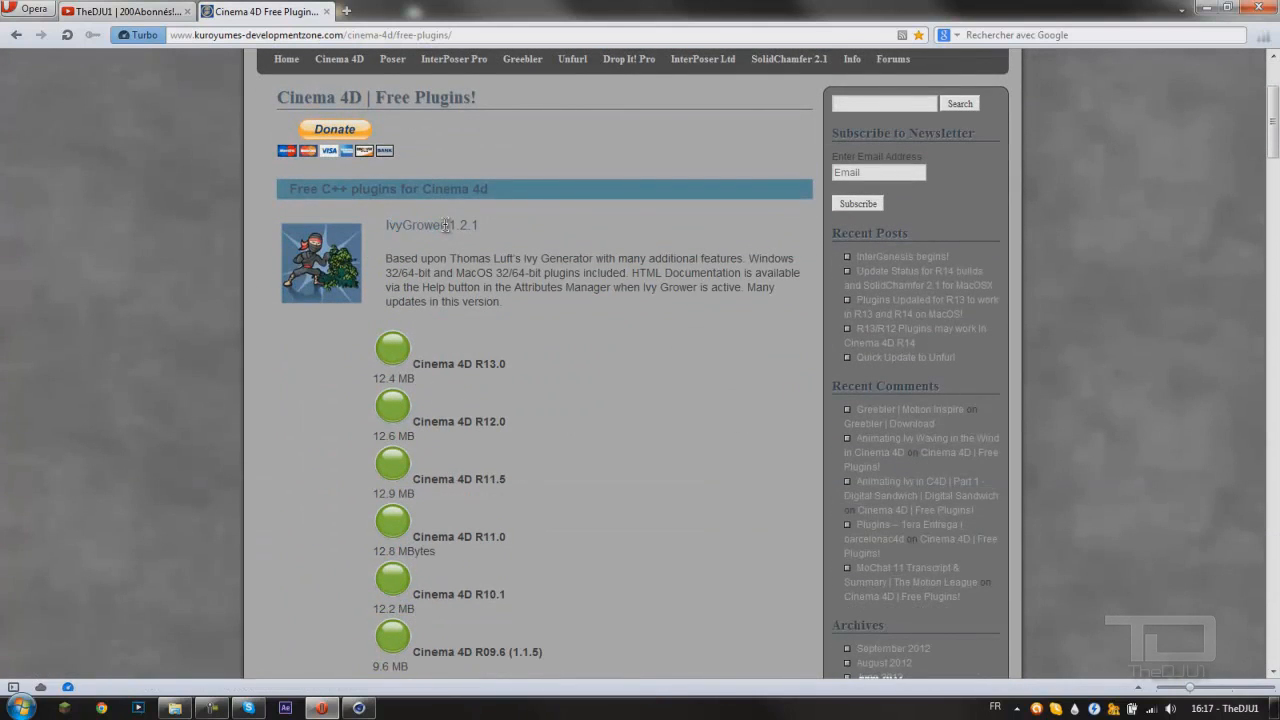
pyautogui.moveTo(482, 226); pyautogui.dragTo(389, 228)
pyautogui.click(391, 240)
pyautogui.click(492, 218)
pyautogui.click(386, 226)
pyautogui.scroll(-4, 459, 252)
pyautogui.scroll(6, 459, 252)
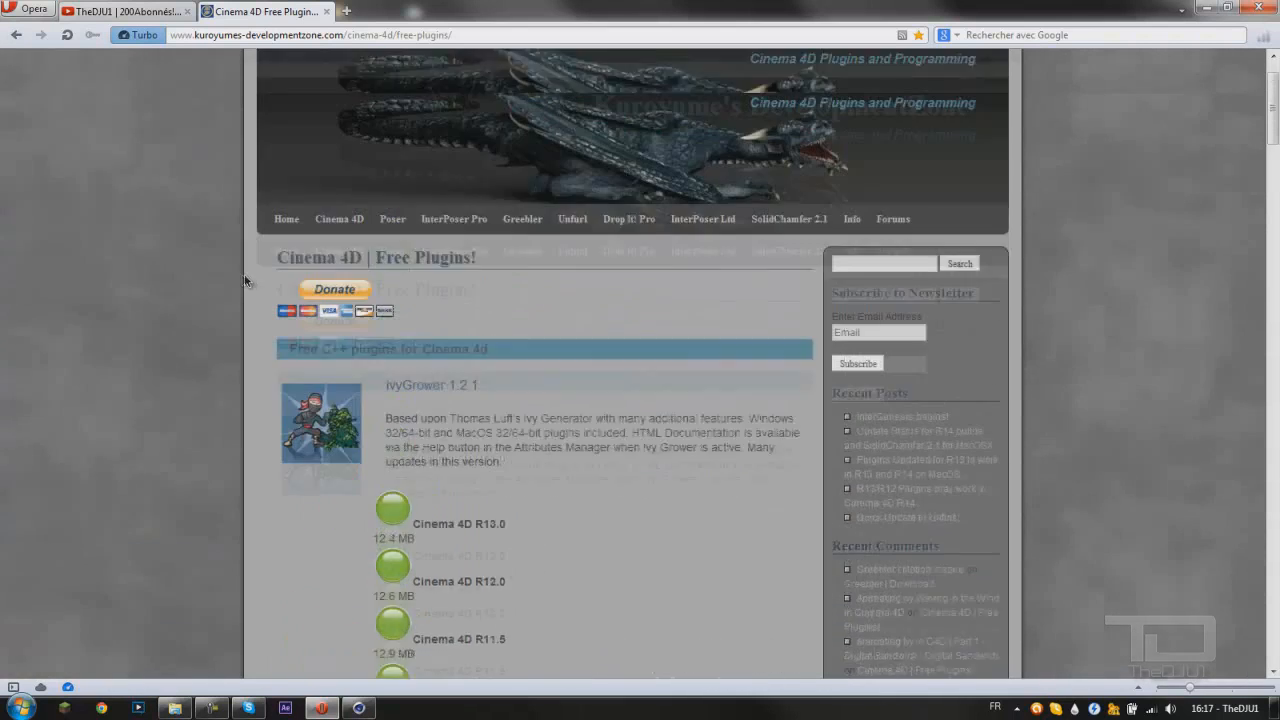
# Step: Look through the IvyGrower downloads for each Cinema 4D version, and bring up the R13.0 archive's download prompt without saving it
pyautogui.moveTo(670, 260)
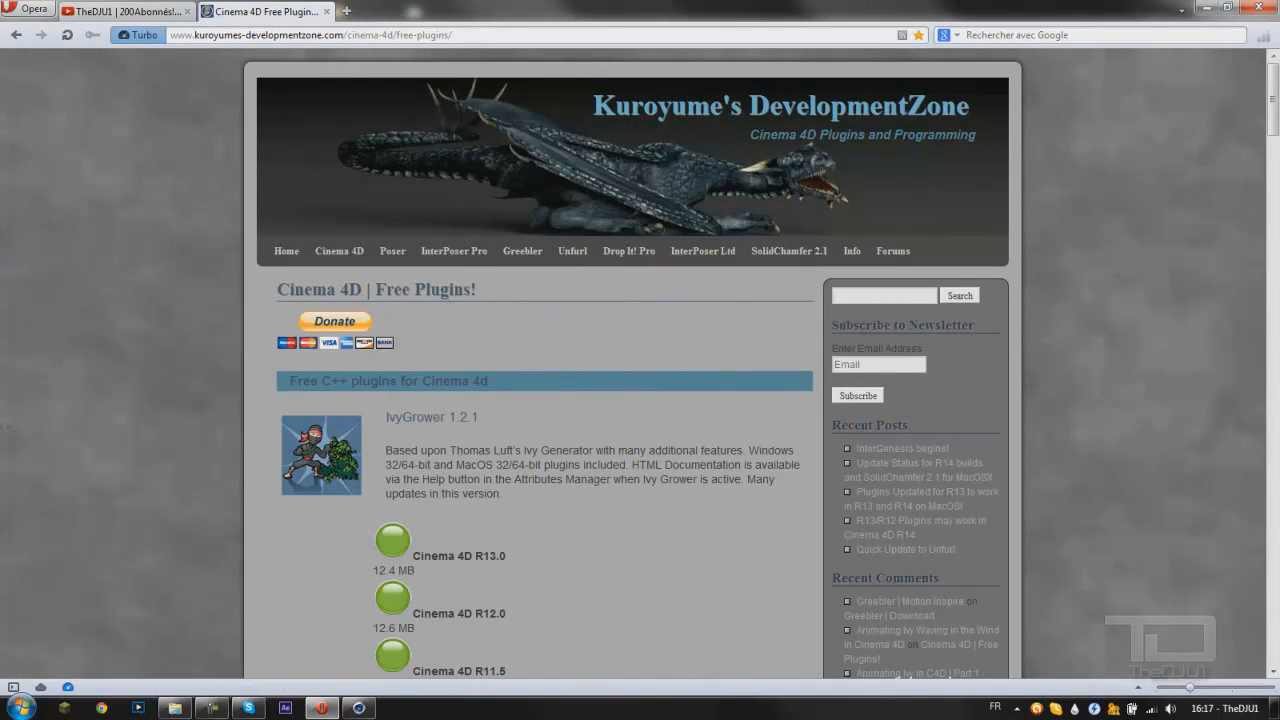
pyautogui.scroll(-4, 79, 383)
pyautogui.scroll(5, 97, 420)
pyautogui.scroll(-5, 94, 415)
pyautogui.scroll(4, 95, 418)
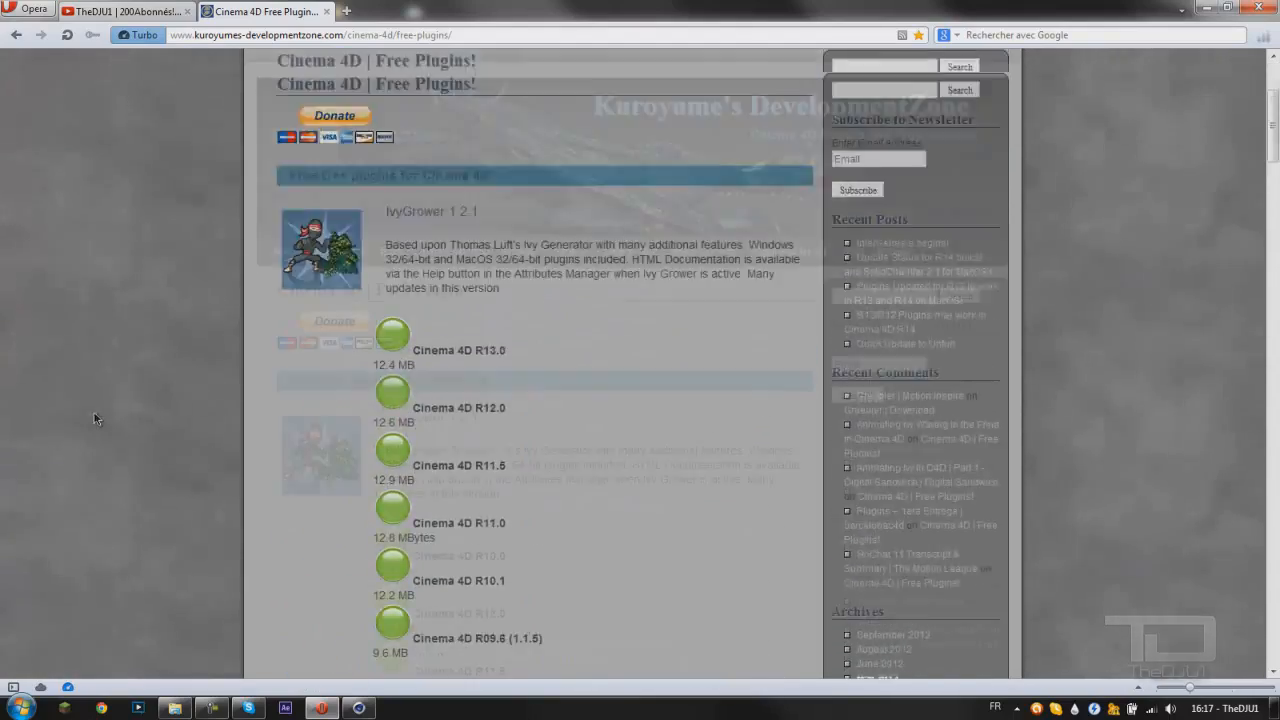
pyautogui.scroll(-4, 487, 488)
pyautogui.scroll(2, 588, 438)
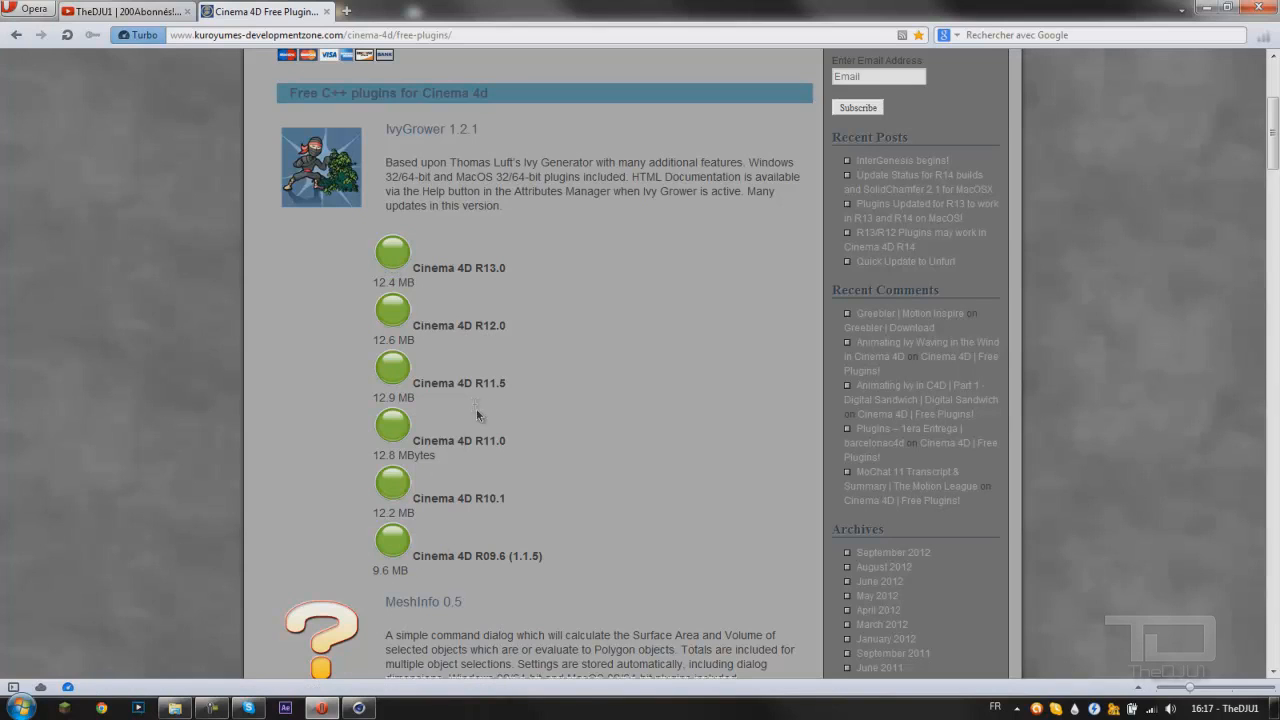
pyautogui.click(393, 494)
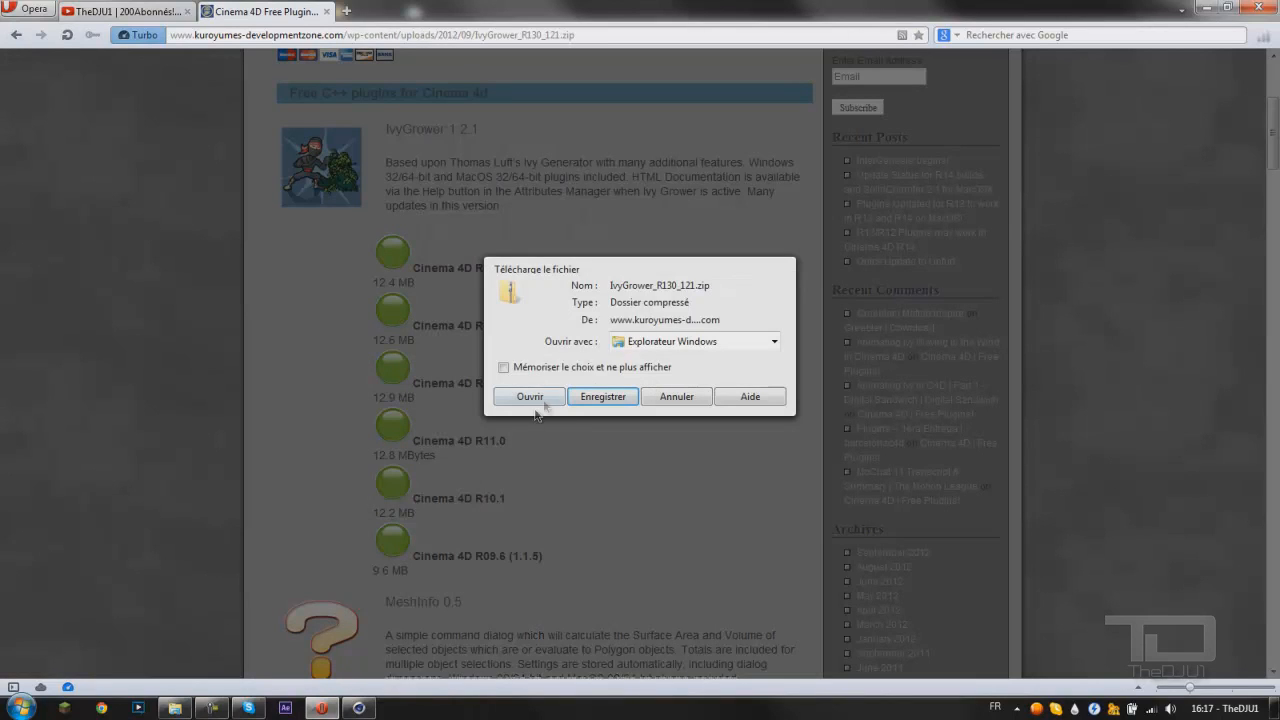
pyautogui.click(687, 400)
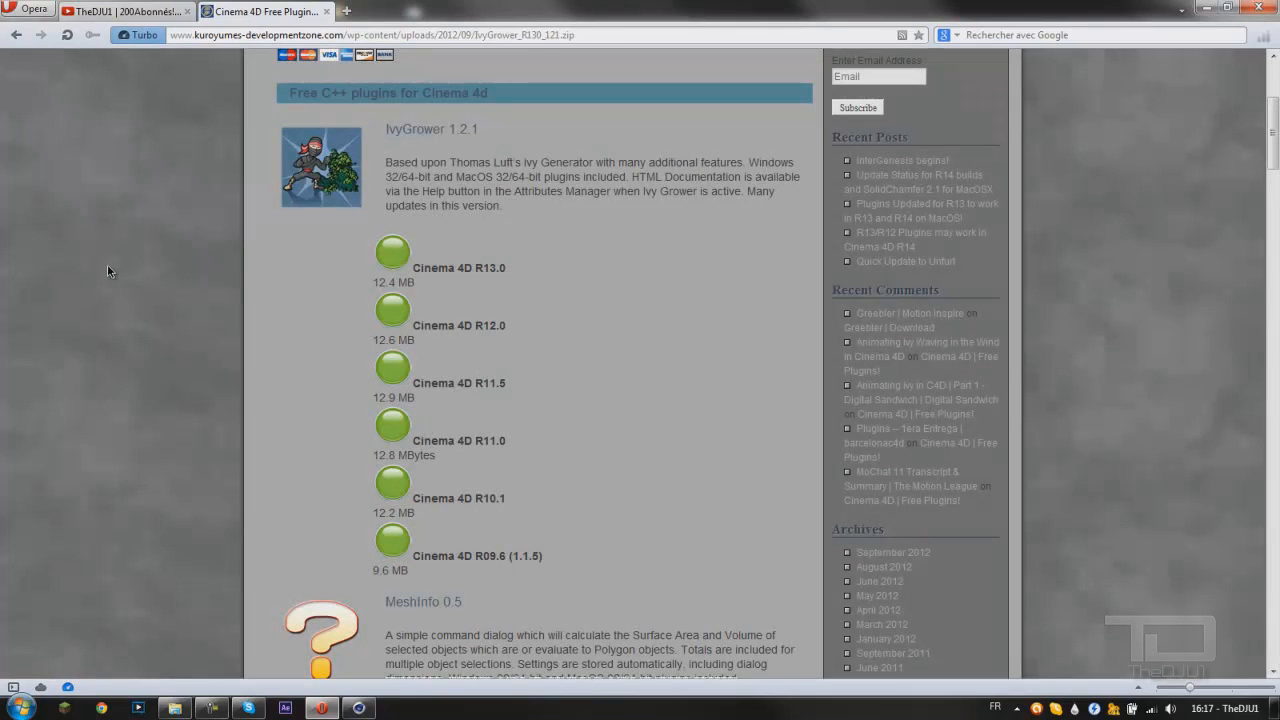
pyautogui.scroll(-2, 107, 264)
pyautogui.scroll(5, 107, 264)
pyautogui.scroll(-2, 107, 264)
pyautogui.scroll(3, 107, 264)
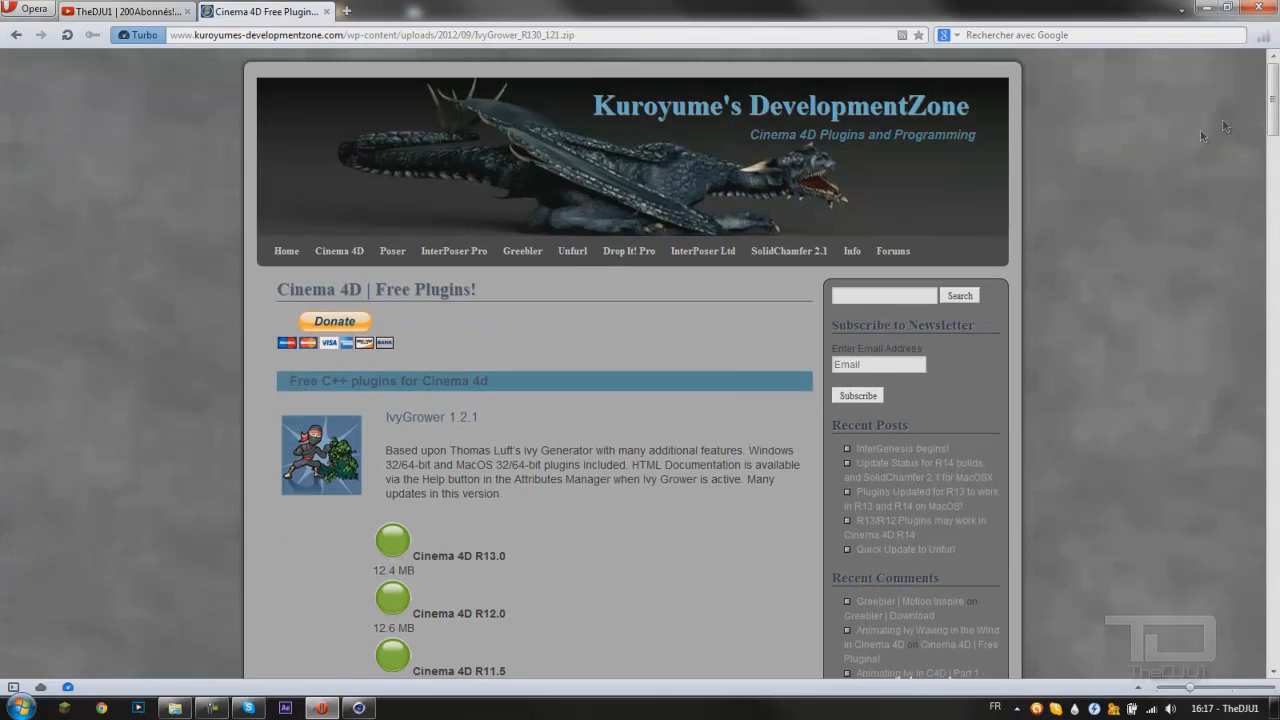
pyautogui.moveTo(1273, 92); pyautogui.dragTo(1273, 96)
pyautogui.scroll(1, 1012, 250)
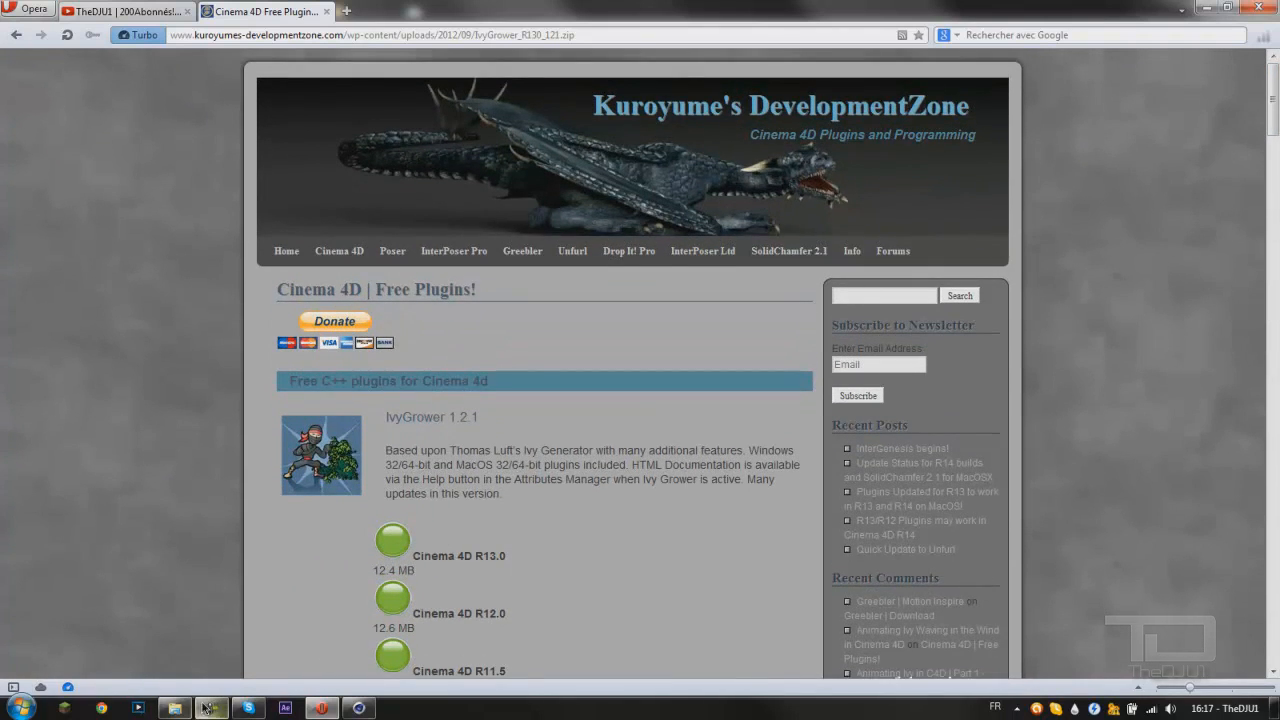
# Step: Switch to Cinema 4D and check the installed external modules for Ivy Grower
pyautogui.click(359, 708)
pyautogui.click(277, 26)
pyautogui.moveTo(529, 26)
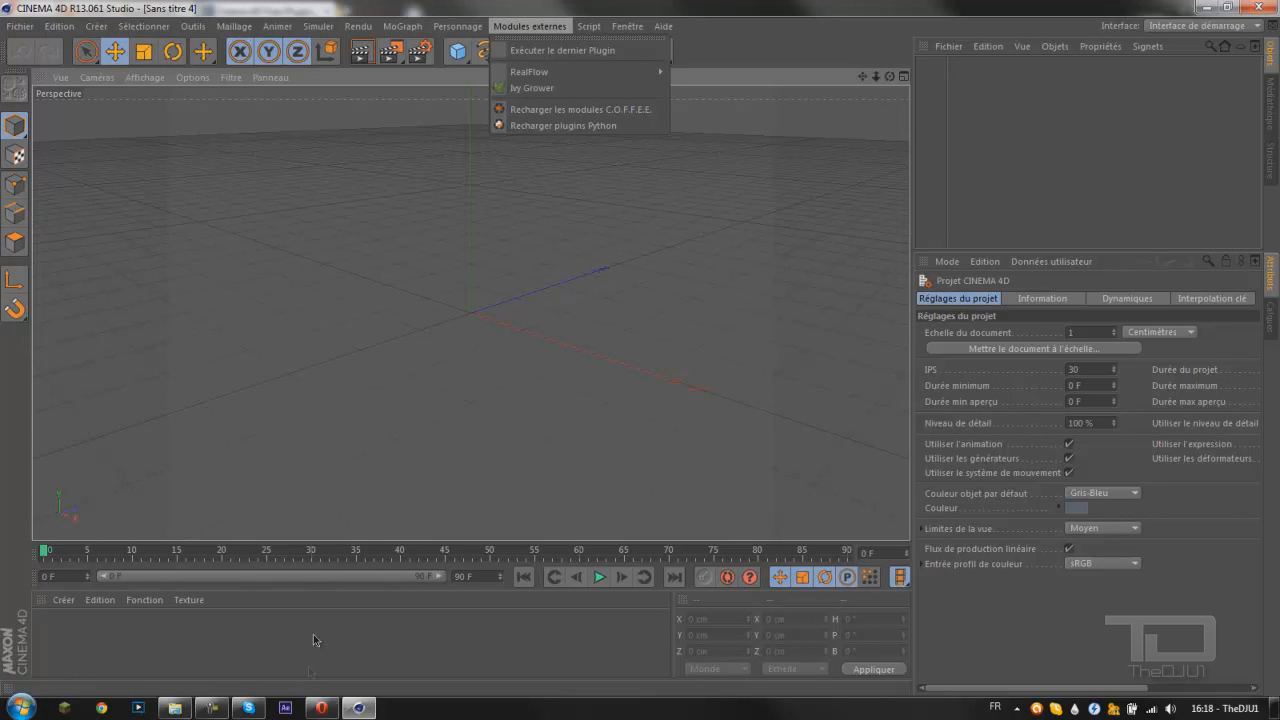
# Step: Open the Logo3dfond2 render from the Feuille folder and inspect the ivy on the logo
pyautogui.click(175, 708)
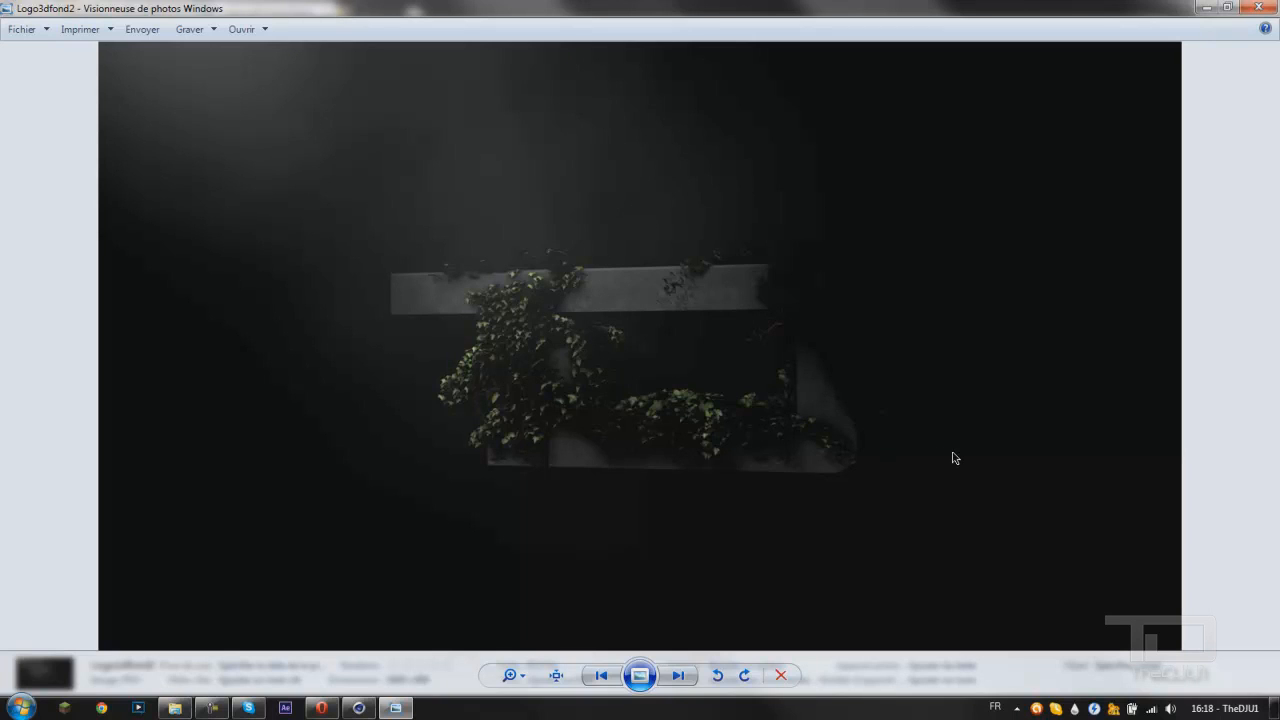
pyautogui.scroll(2, 764, 475)
pyautogui.scroll(-2, 494, 298)
# Step: Bring up the Cube render and inspect the ivy on its upper edges close up
pyautogui.press('Left')
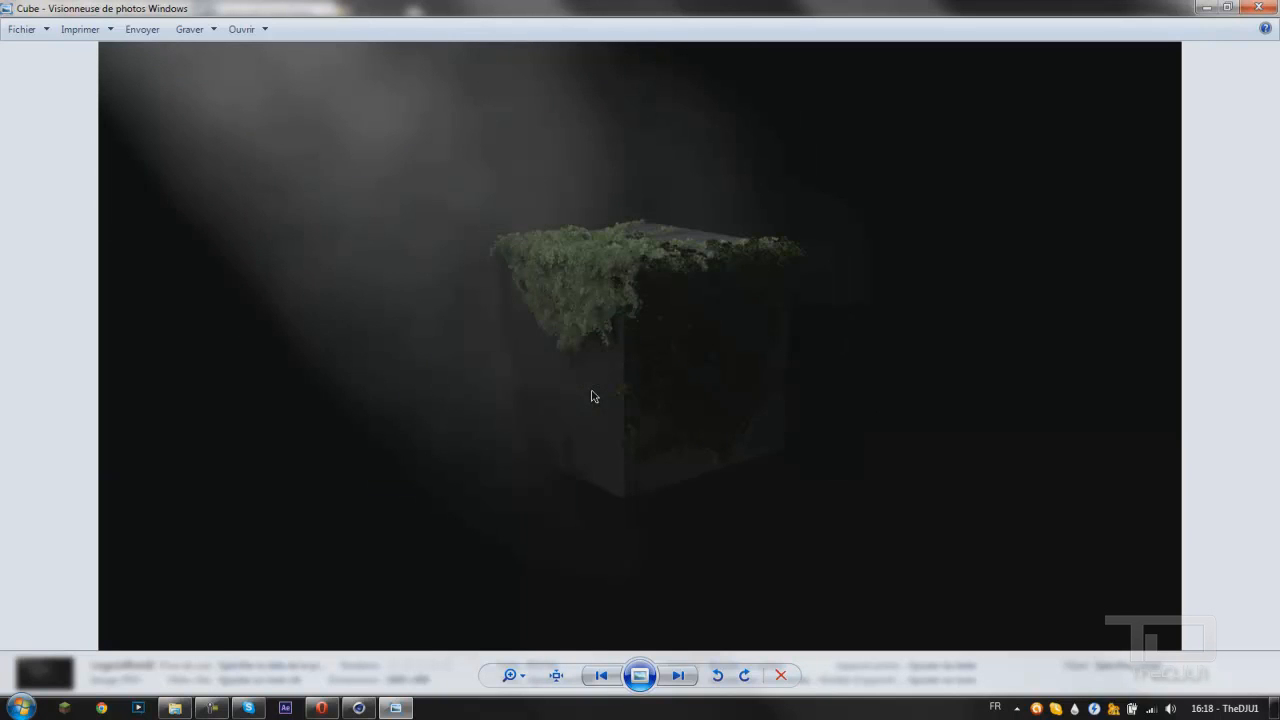
pyautogui.scroll(5, 611, 362)
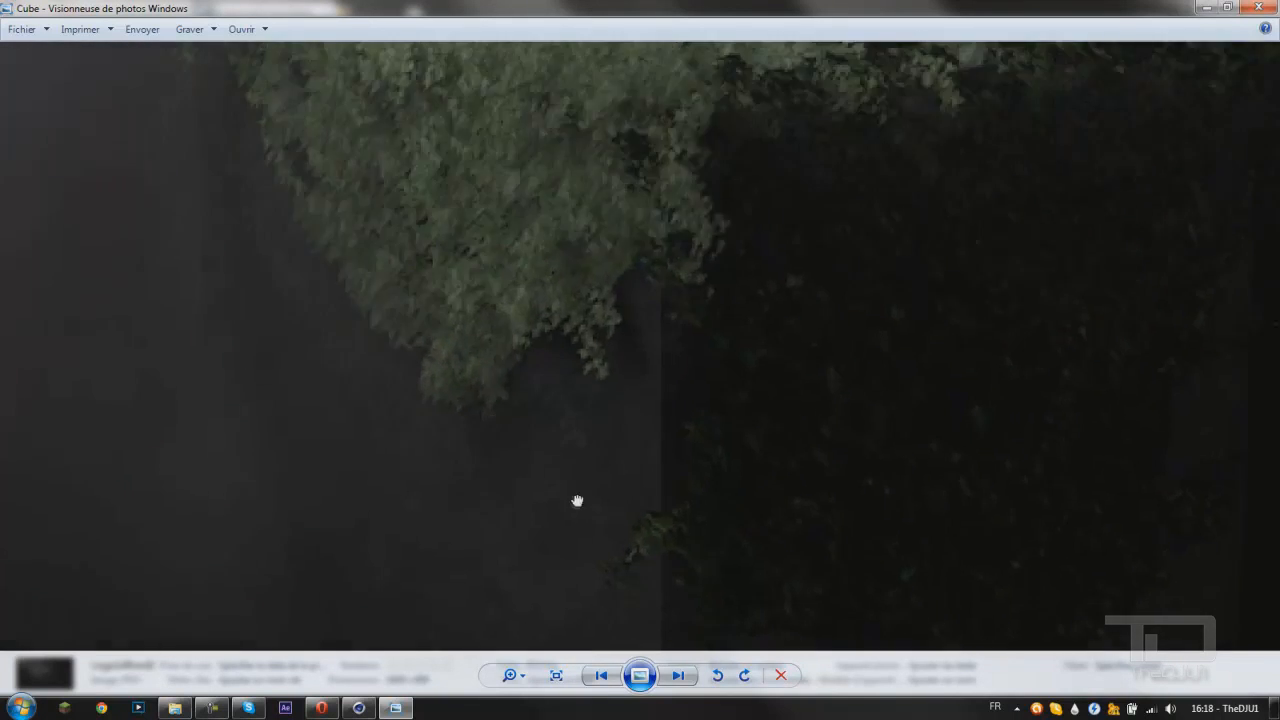
pyautogui.scroll(-5, 604, 348)
pyautogui.scroll(5, 640, 336)
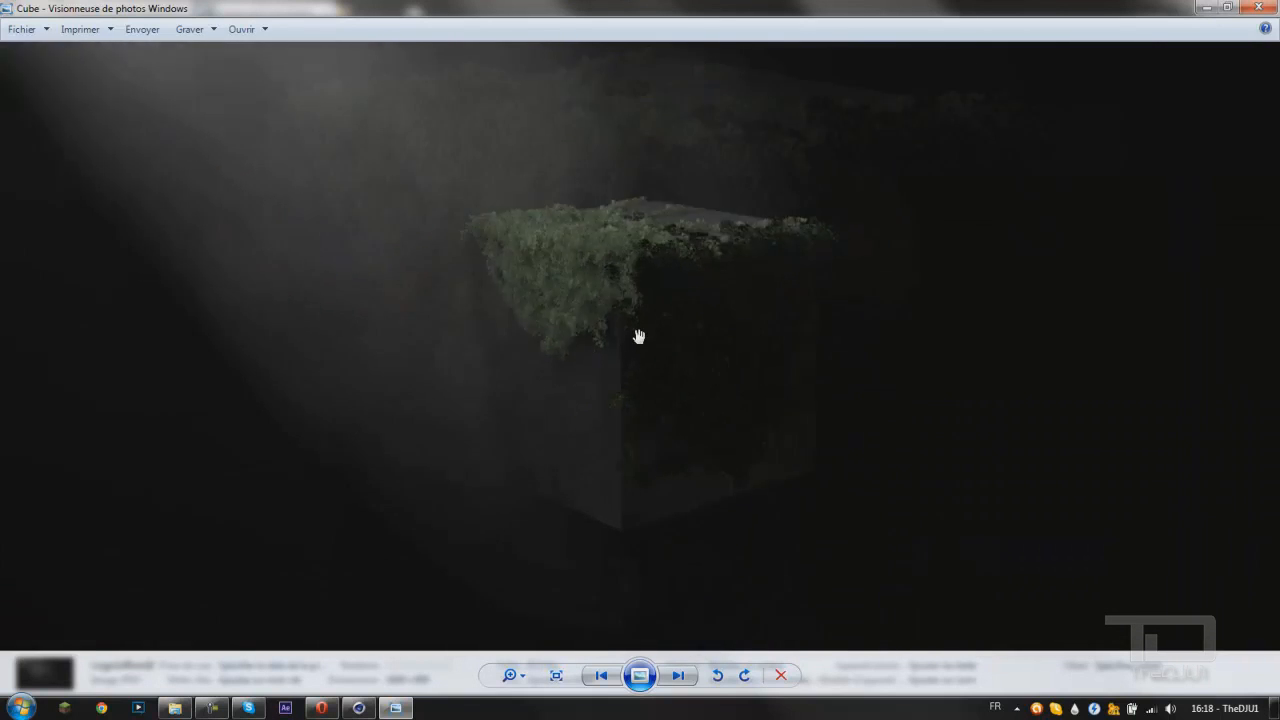
pyautogui.moveTo(654, 226); pyautogui.dragTo(654, 468)
pyautogui.scroll(-3, 654, 450)
pyautogui.scroll(-3, 680, 368)
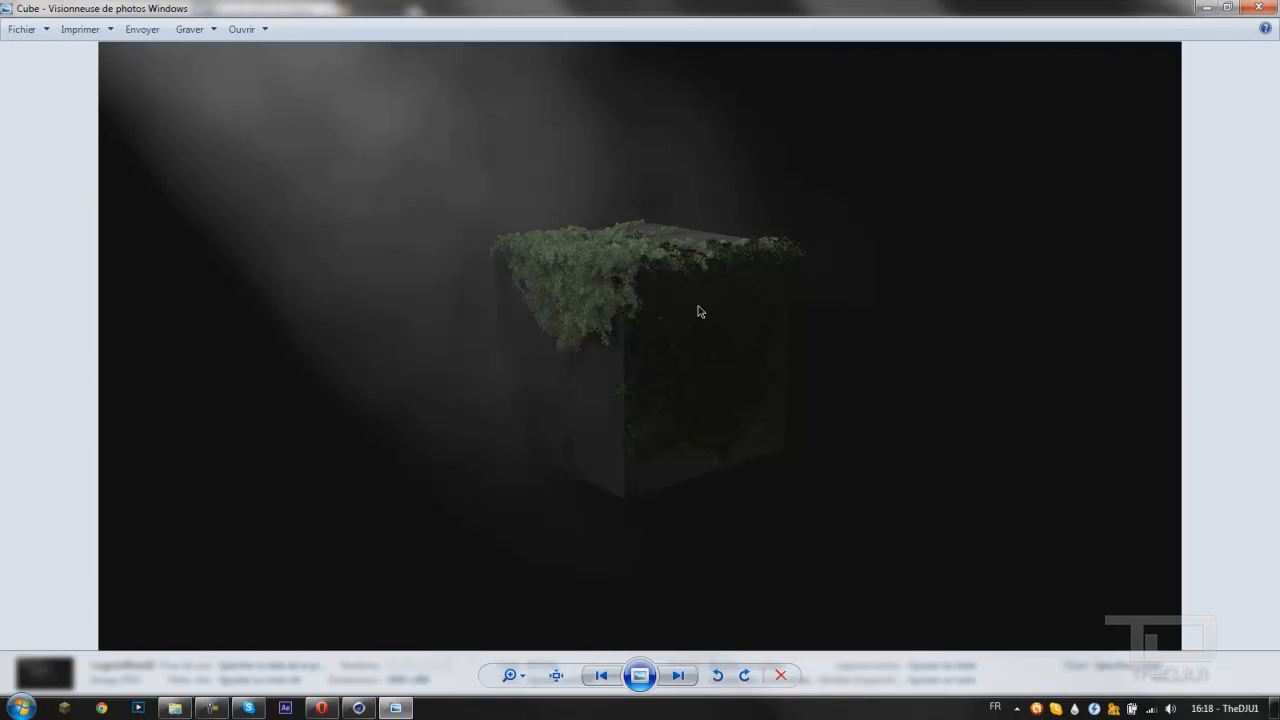
# Step: View the Cube2 render, examine its ivy leaves up close, and close the image viewer
pyautogui.press('Right')
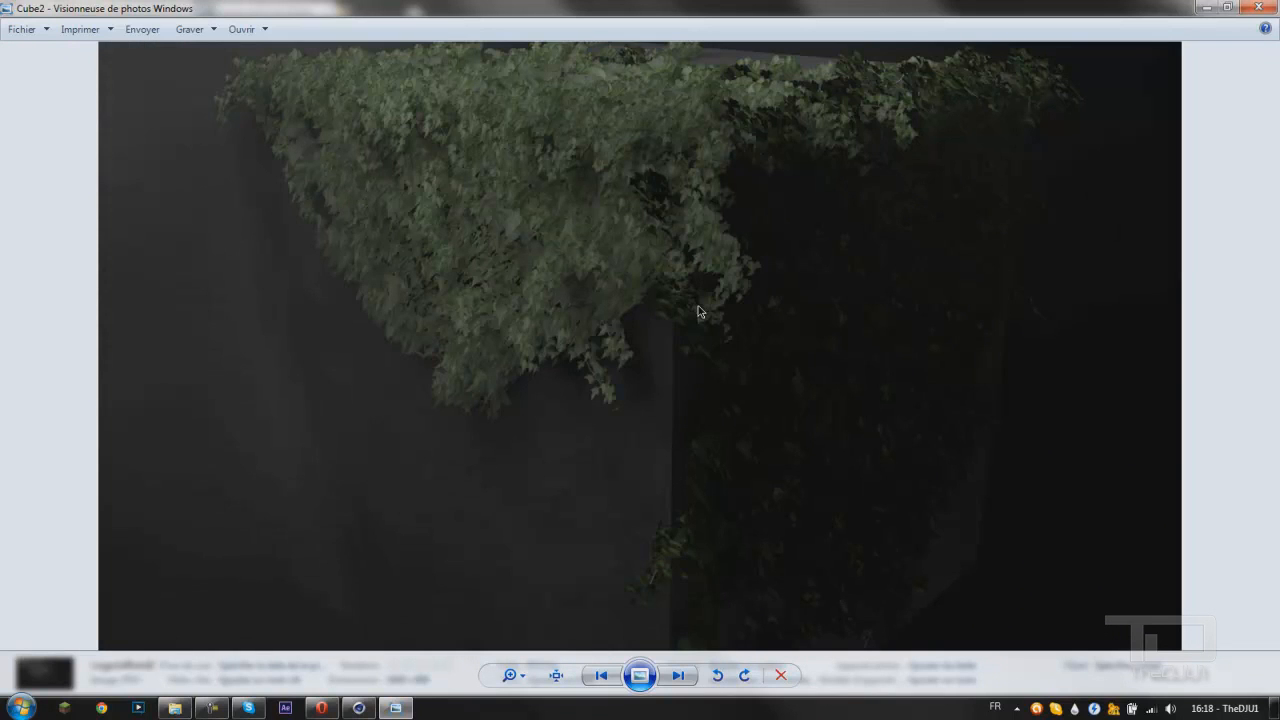
pyautogui.scroll(2, 668, 325)
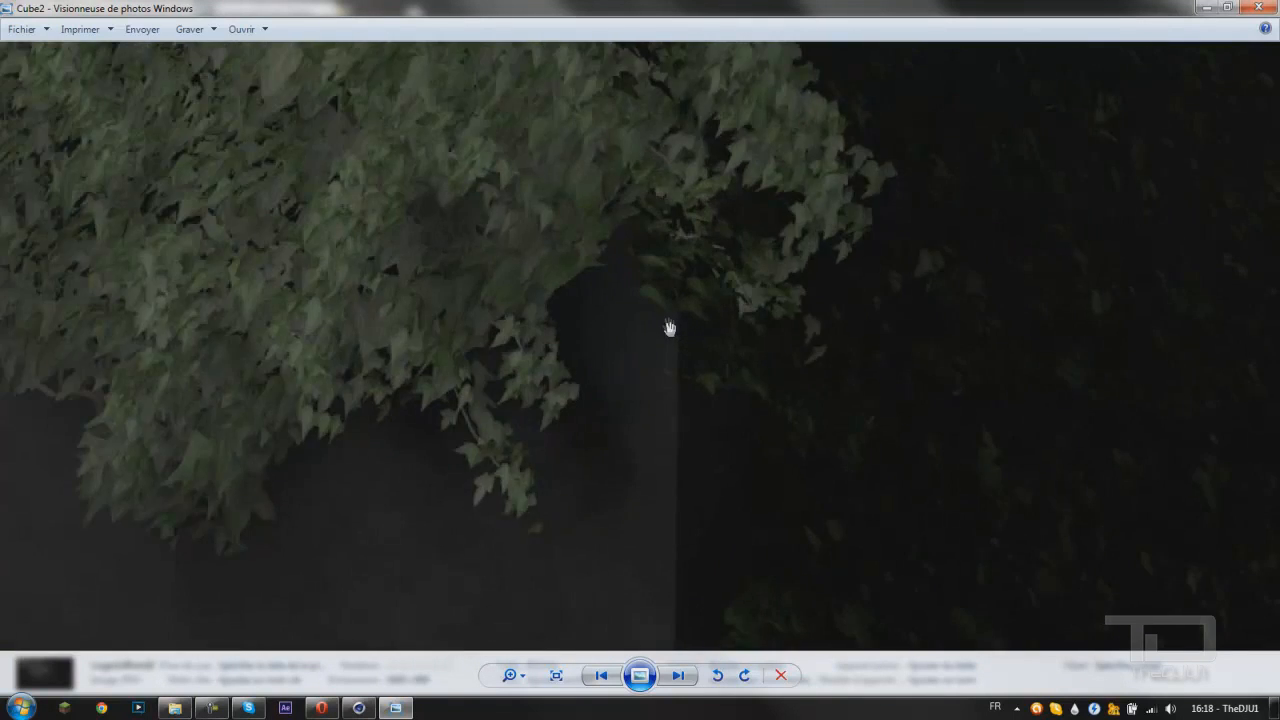
pyautogui.scroll(-3, 594, 306)
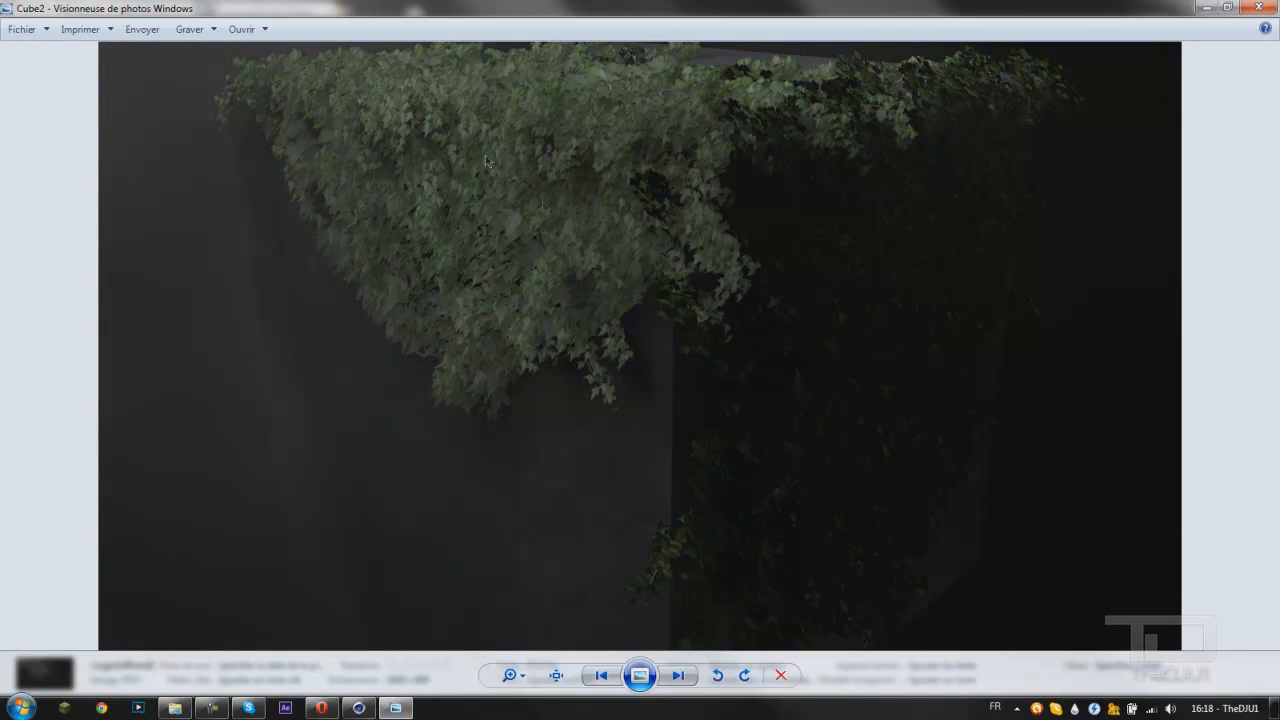
pyautogui.click(1258, 7)
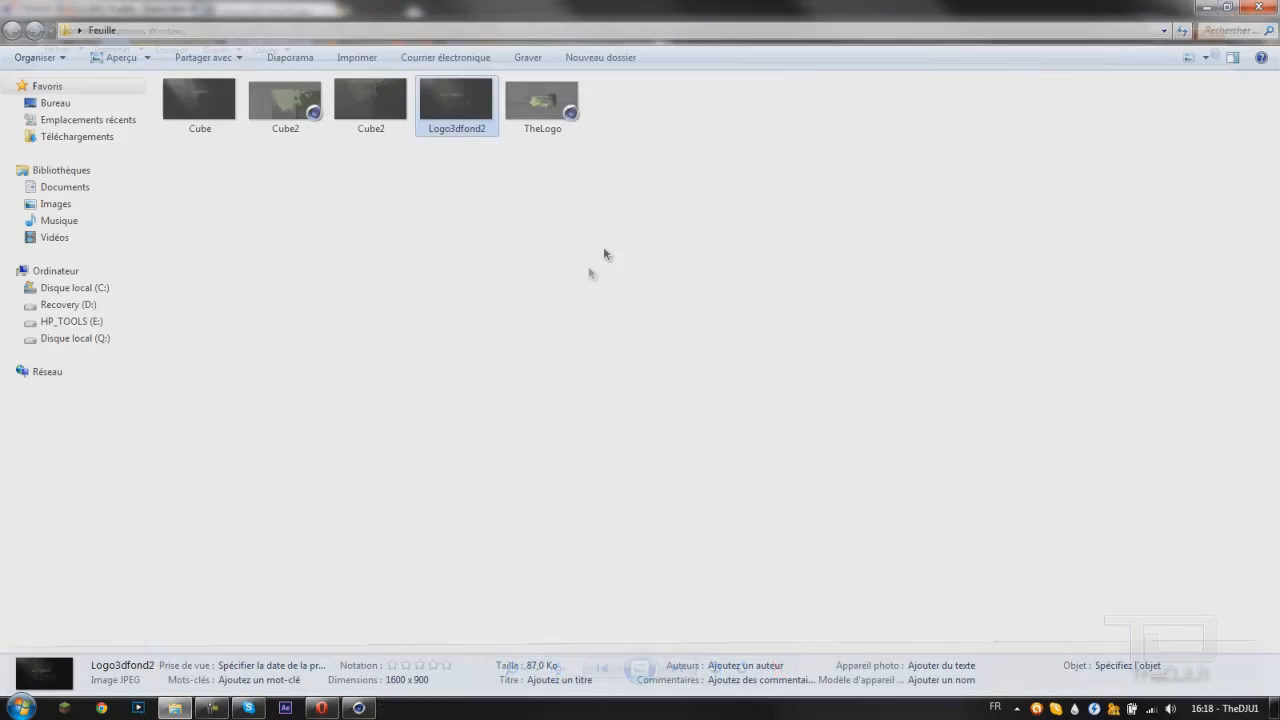
pyautogui.click(555, 281)
# Step: Return to Cinema 4D, make the object list taller, and create a new empty project
pyautogui.click(359, 708)
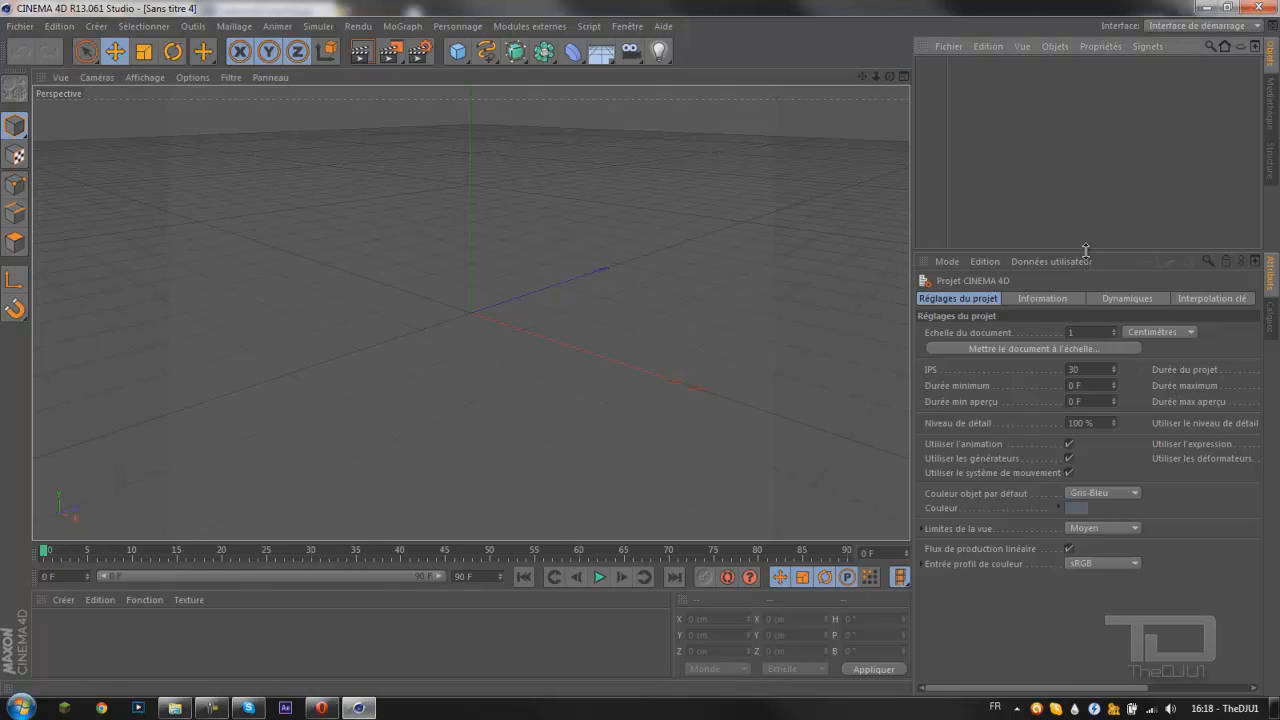
pyautogui.moveTo(1086, 250); pyautogui.dragTo(1084, 378)
pyautogui.moveTo(1017, 137); pyautogui.dragTo(1119, 241)
pyautogui.click(9, 20)
pyautogui.click(40, 48)
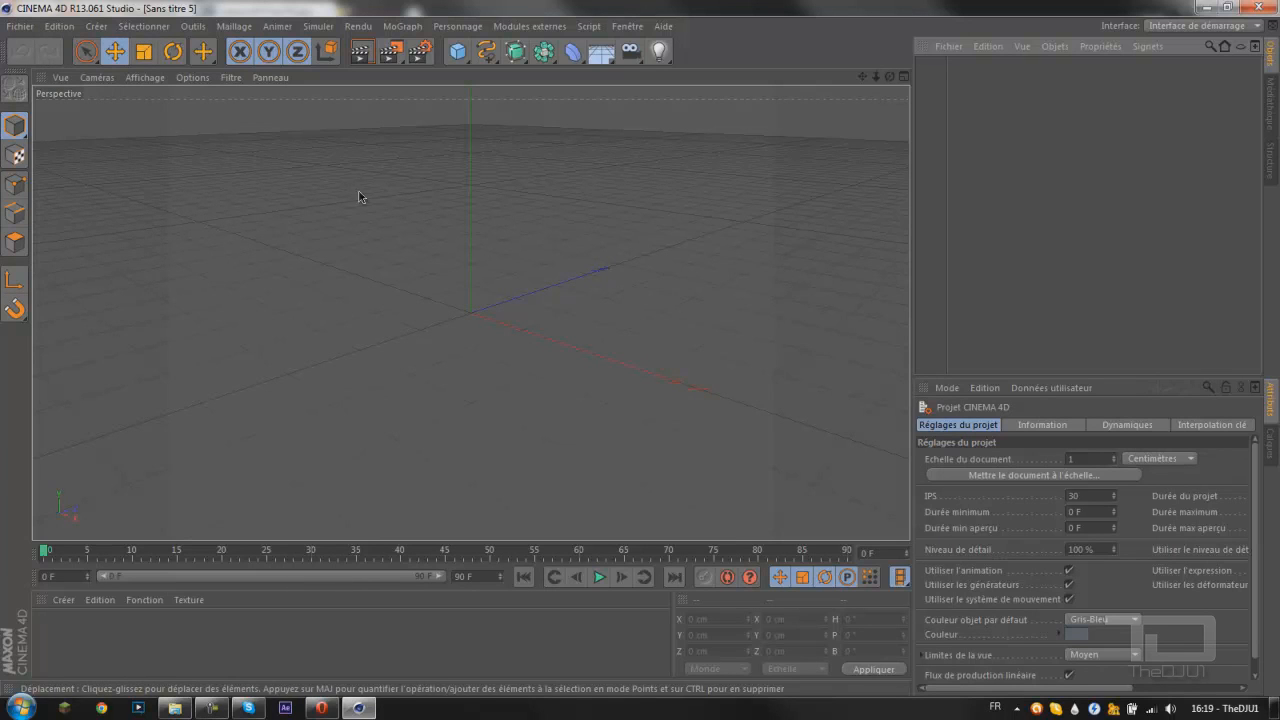
# Step: Add a MoText object to the scene and frame it almost front-on in the perspective view
pyautogui.click(420, 27)
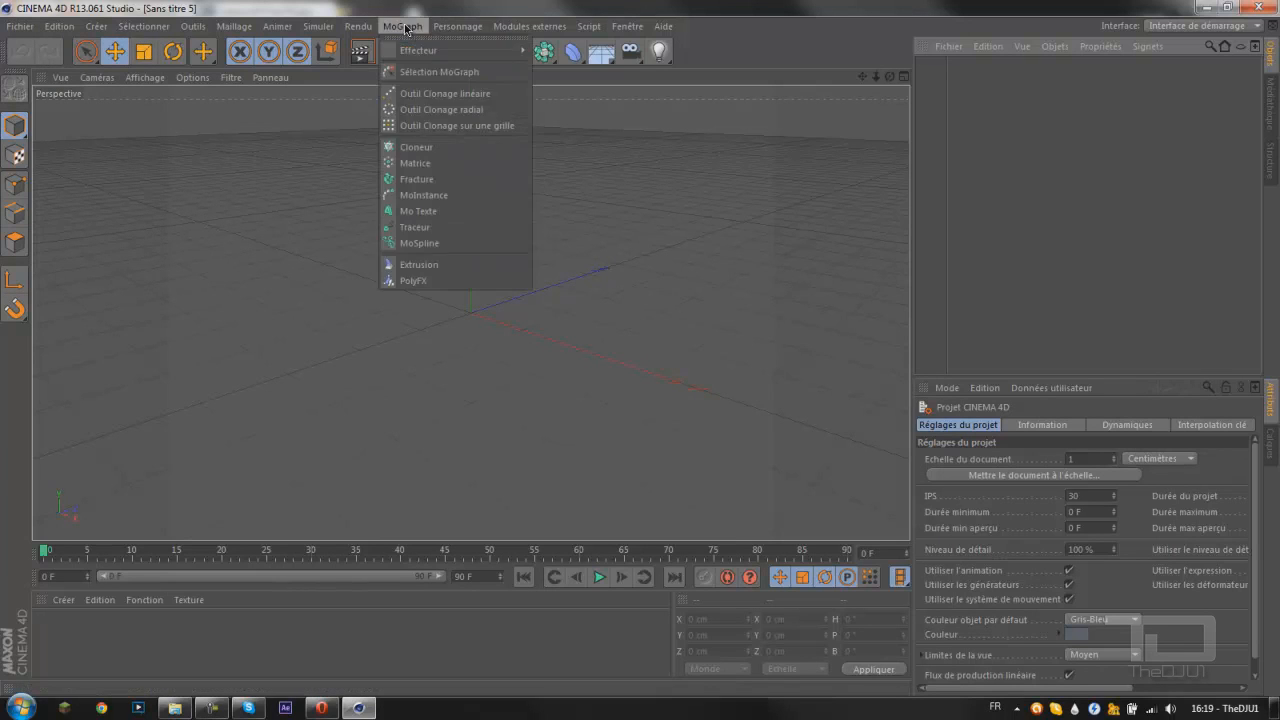
pyautogui.click(416, 211)
pyautogui.moveTo(864, 77); pyautogui.dragTo(520, 298)
pyautogui.scroll(5, 405, 283)
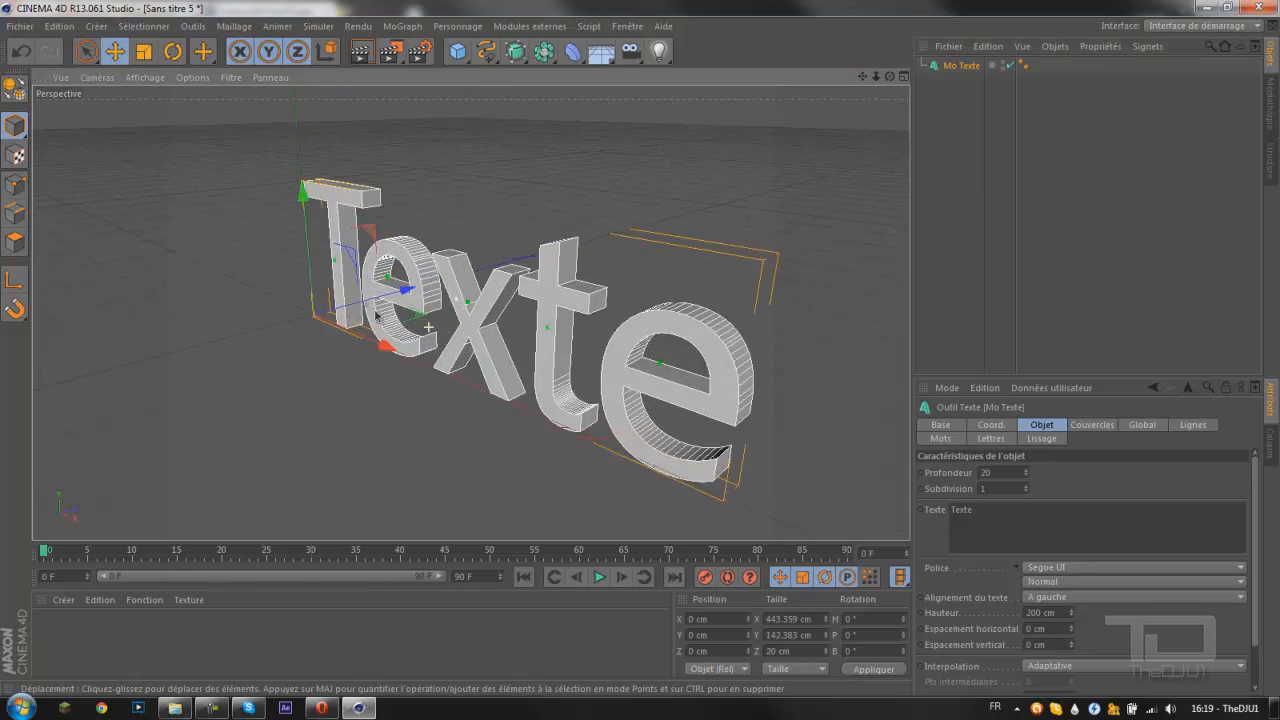
pyautogui.keyDown('alt'); pyautogui.moveTo(353, 281); pyautogui.dragTo(583, 234); pyautogui.keyUp('alt')
pyautogui.keyDown('alt'); pyautogui.moveTo(523, 280); pyautogui.dragTo(496, 299, button='right'); pyautogui.keyUp('alt')
pyautogui.scroll(-1, 496, 299)
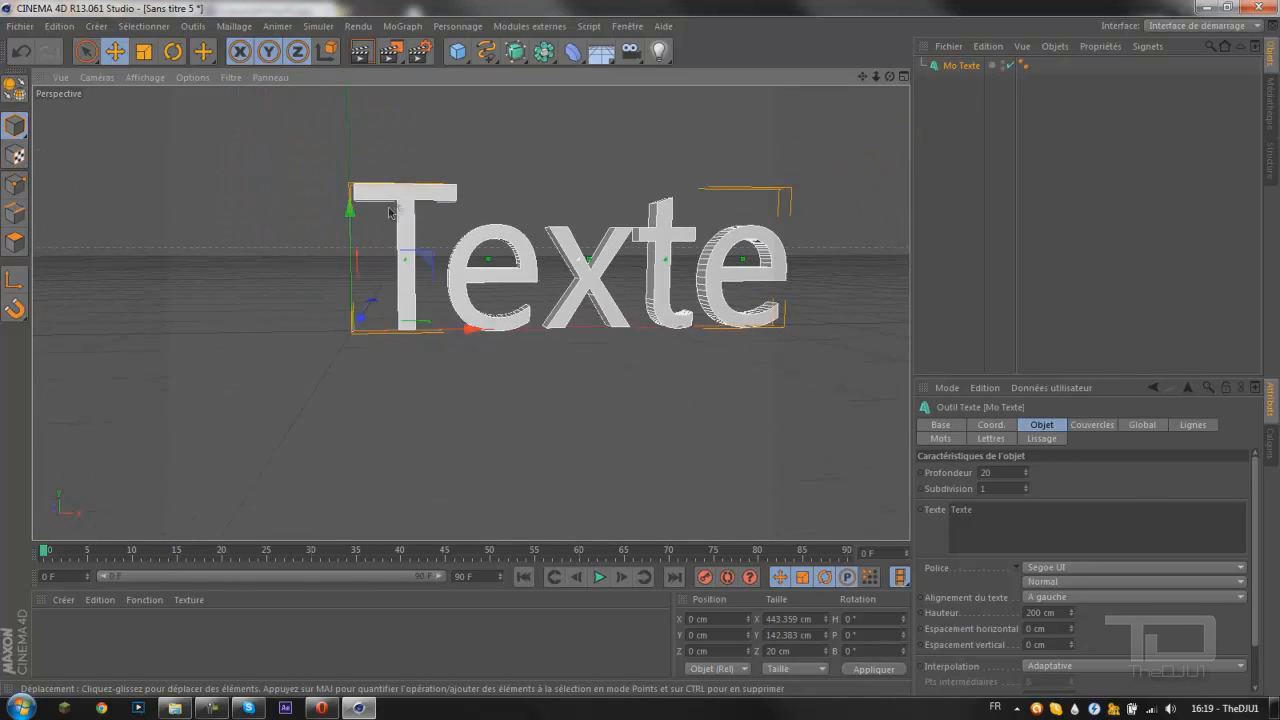
pyautogui.keyDown('alt'); pyautogui.moveTo(396, 203); pyautogui.dragTo(426, 238, button='middle'); pyautogui.keyUp('alt')
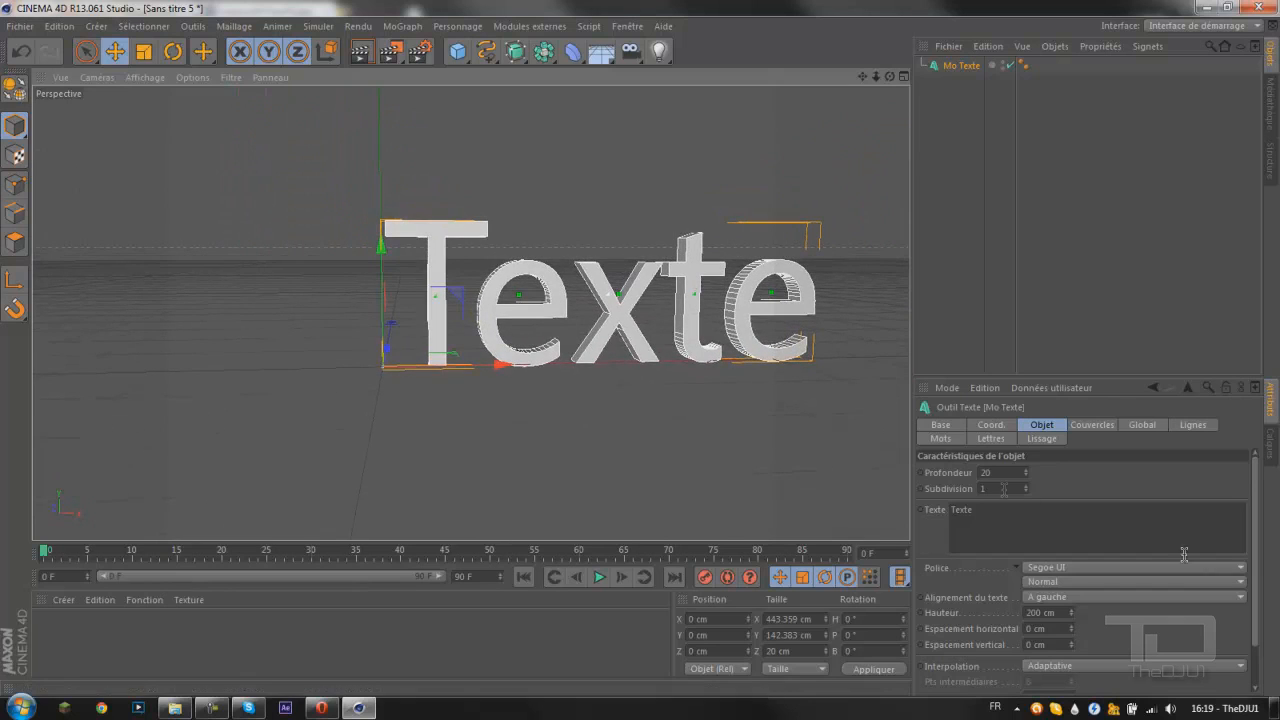
# Step: Replace the MoText object's text with the single letter T
pyautogui.doubleClick(961, 509)
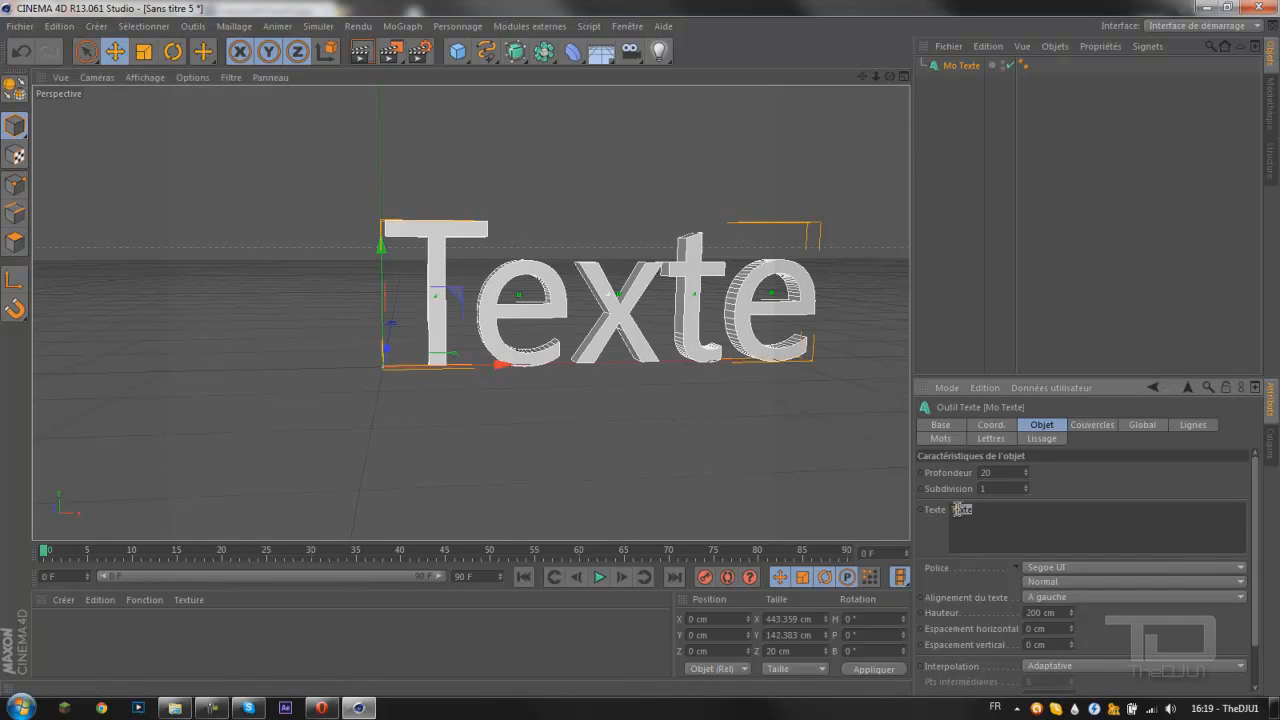
pyautogui.write('T')
pyautogui.press('Return')
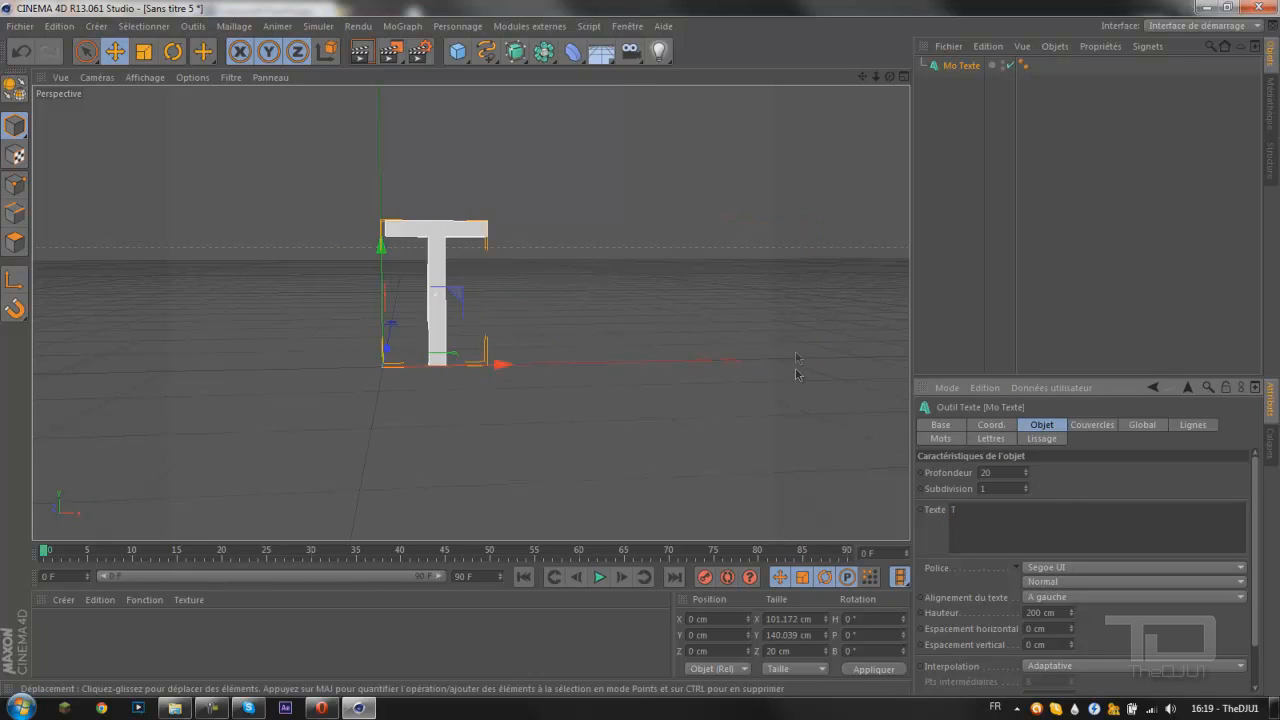
# Step: Check the Logo3dfond2 render as a reference, and set the MoText font in Cinema 4D to Screengem
pyautogui.click(175, 707)
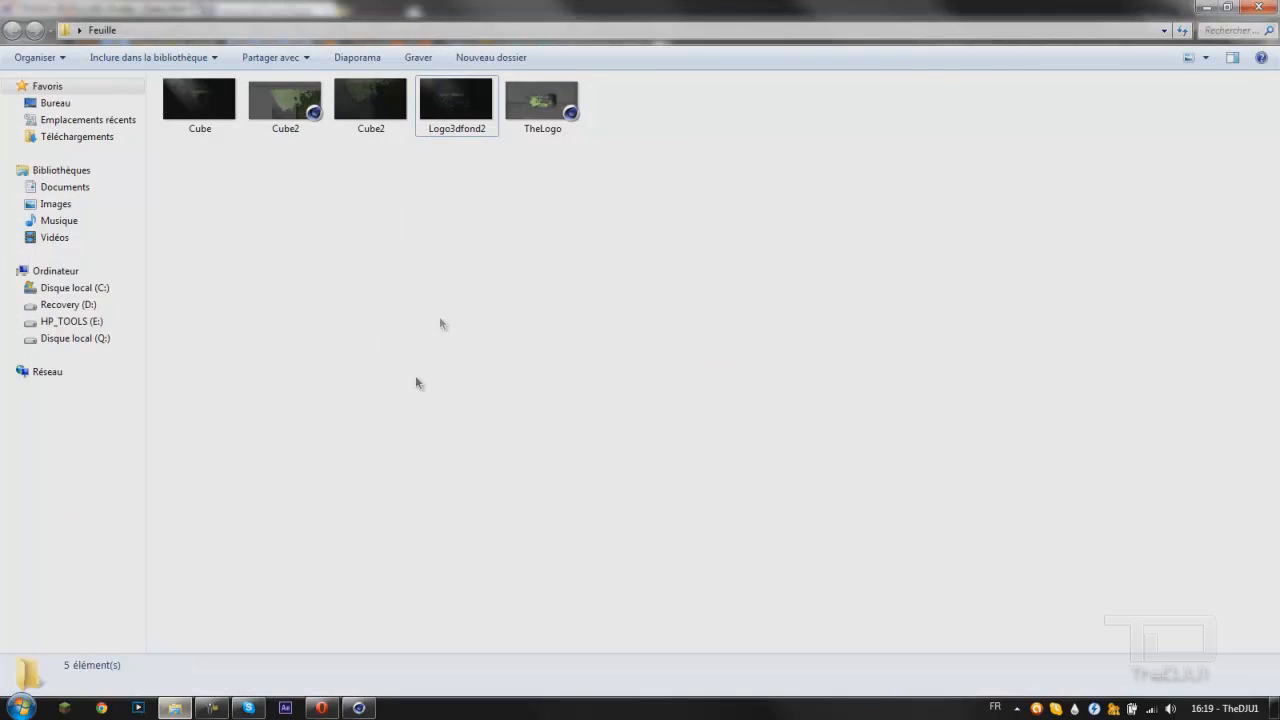
pyautogui.doubleClick(450, 130)
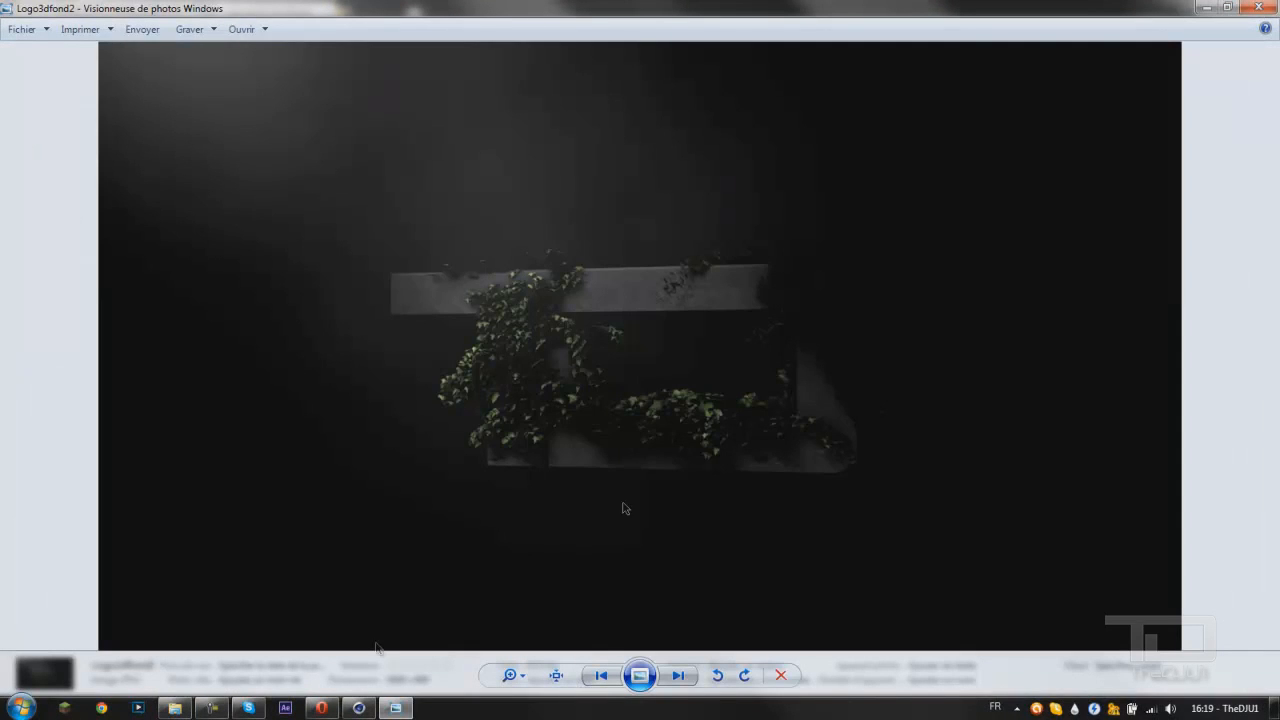
pyautogui.click(359, 707)
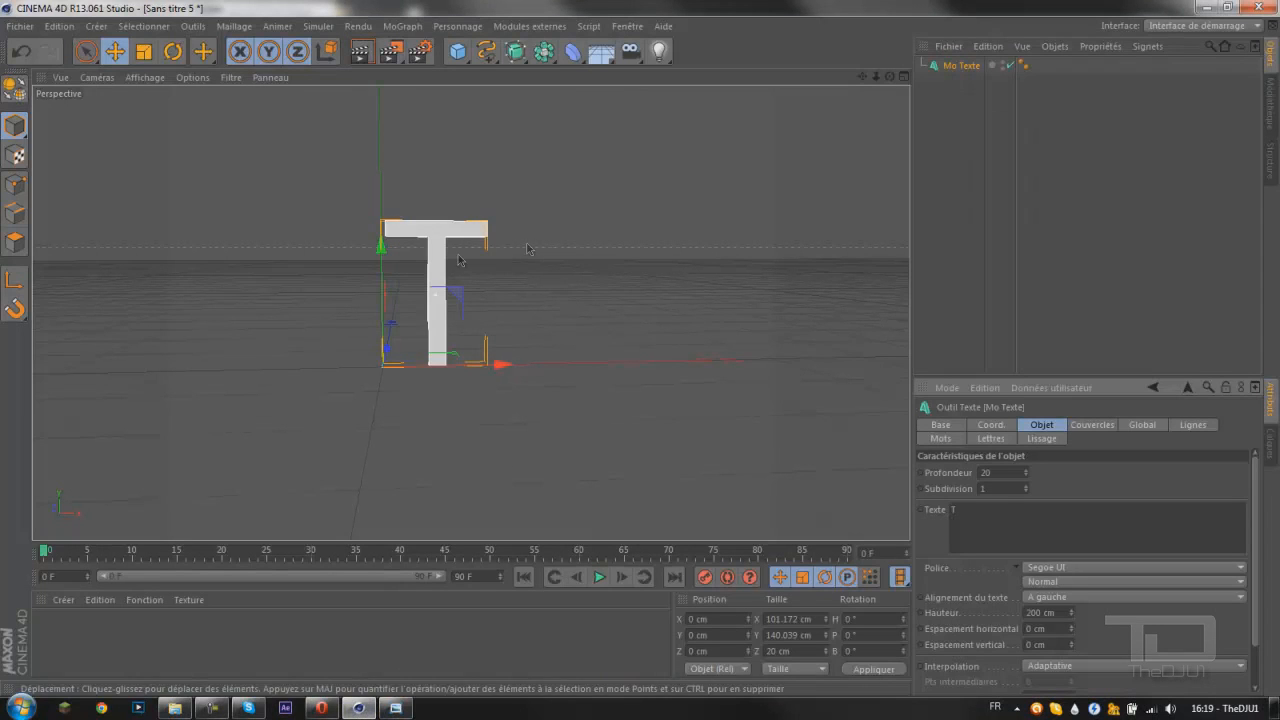
pyautogui.click(1108, 568)
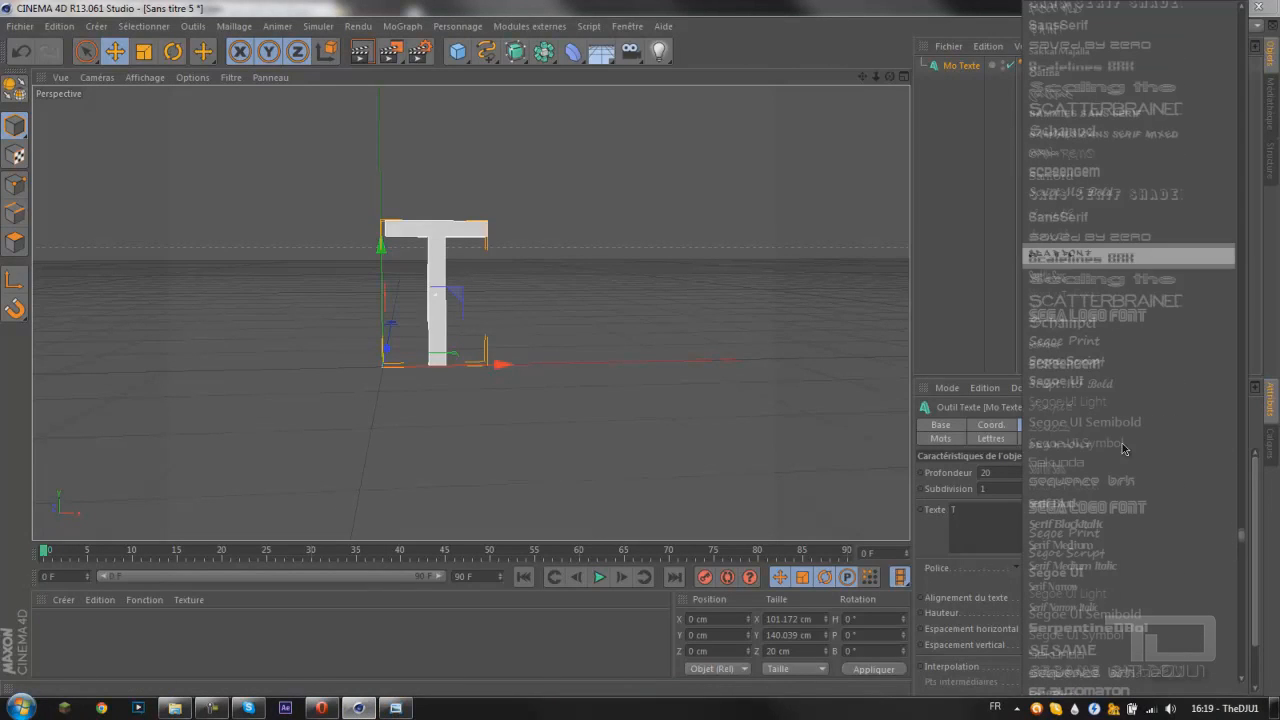
pyautogui.click(1072, 172)
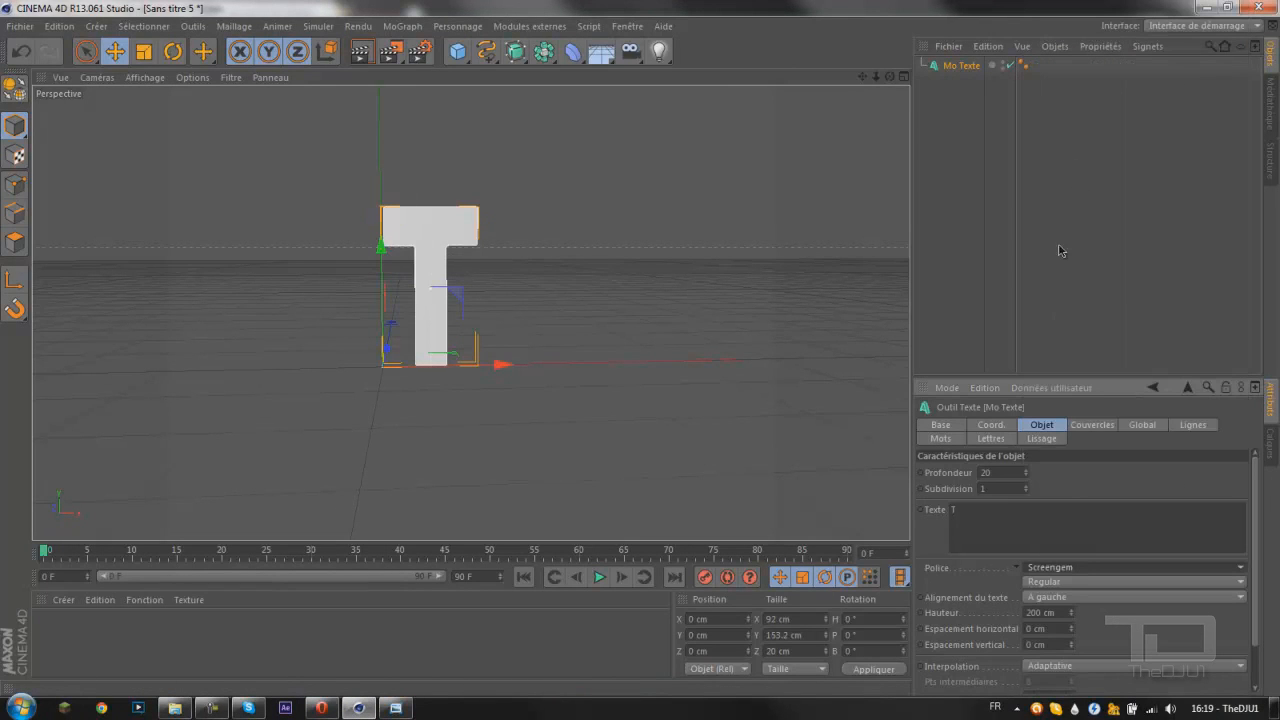
# Step: Change the MoText object's font to TYPOGRAPH PRO
pyautogui.click(1068, 573)
pyautogui.scroll(-15, 1123, 440)
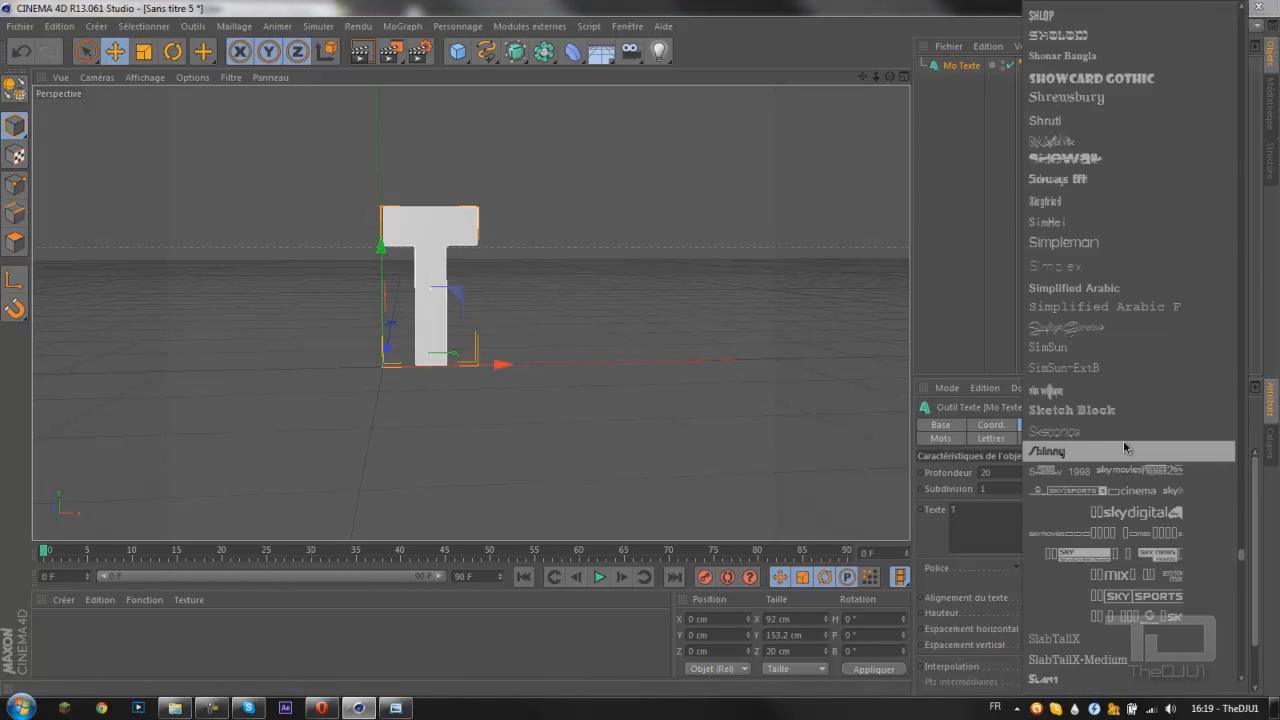
pyautogui.scroll(-20, 1124, 447)
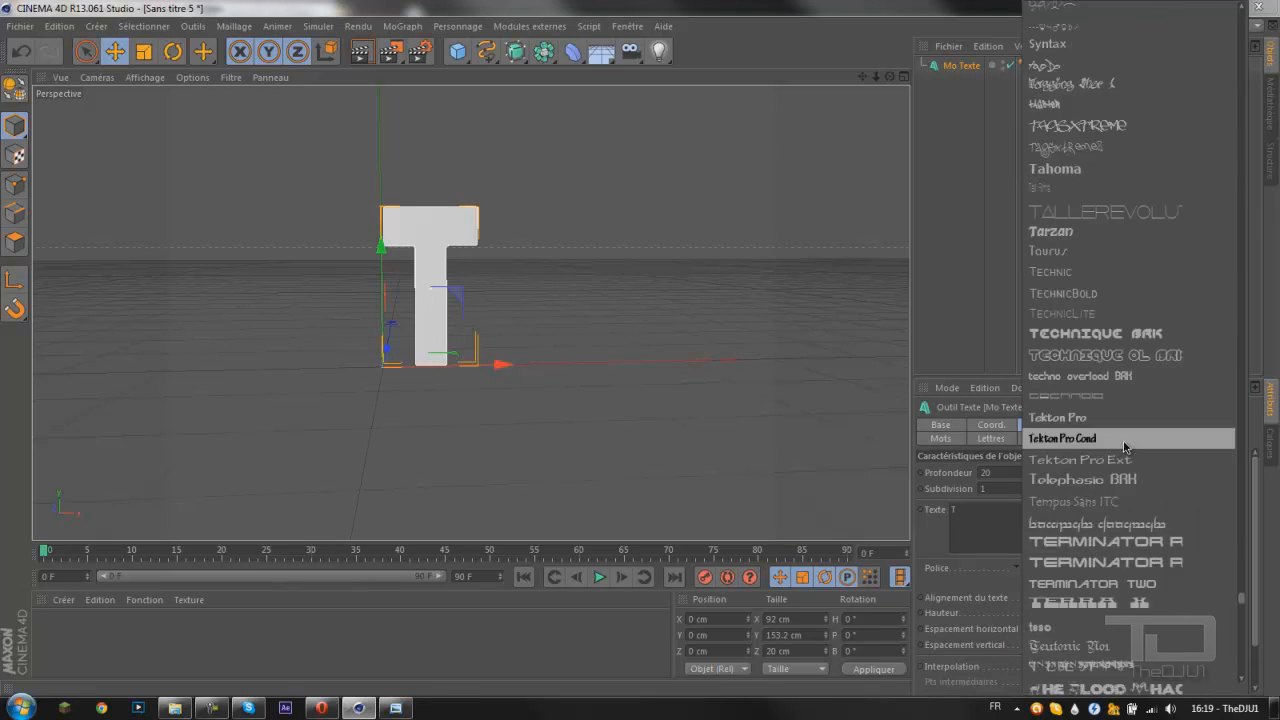
pyautogui.scroll(-15, 1124, 447)
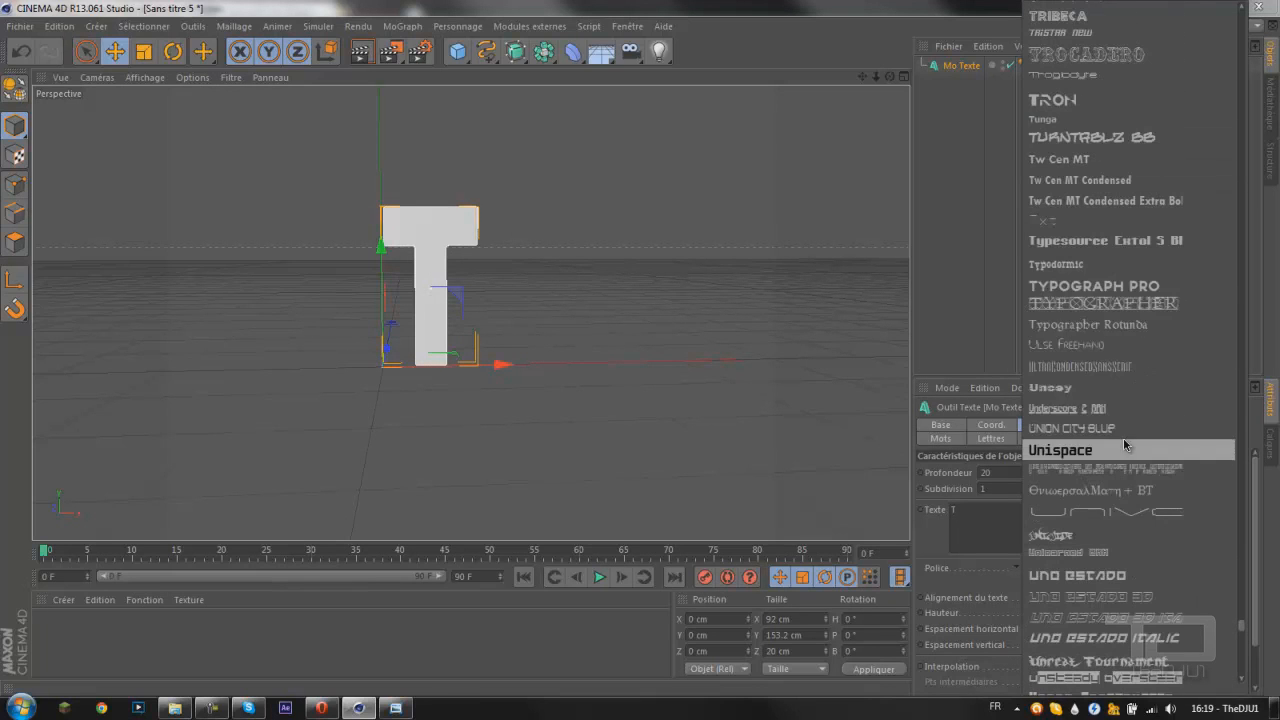
pyautogui.click(1094, 286)
# Step: Set the T's extrusion depth to 31 cm
pyautogui.keyDown('alt'); pyautogui.moveTo(808, 325); pyautogui.dragTo(720, 320); pyautogui.keyUp('alt')
pyautogui.moveTo(1030, 478); pyautogui.dragTo(1031, 474)
pyautogui.keyDown('alt'); pyautogui.moveTo(603, 335); pyautogui.dragTo(755, 250); pyautogui.keyUp('alt')
pyautogui.moveTo(646, 354)
pyautogui.keyDown('alt'); pyautogui.mouseDown()
pyautogui.moveTo(629, 354)
pyautogui.moveTo(643, 343)
pyautogui.mouseUp(); pyautogui.keyUp('alt')
pyautogui.keyDown('alt'); pyautogui.moveTo(510, 256); pyautogui.dragTo(504, 251); pyautogui.keyUp('alt')
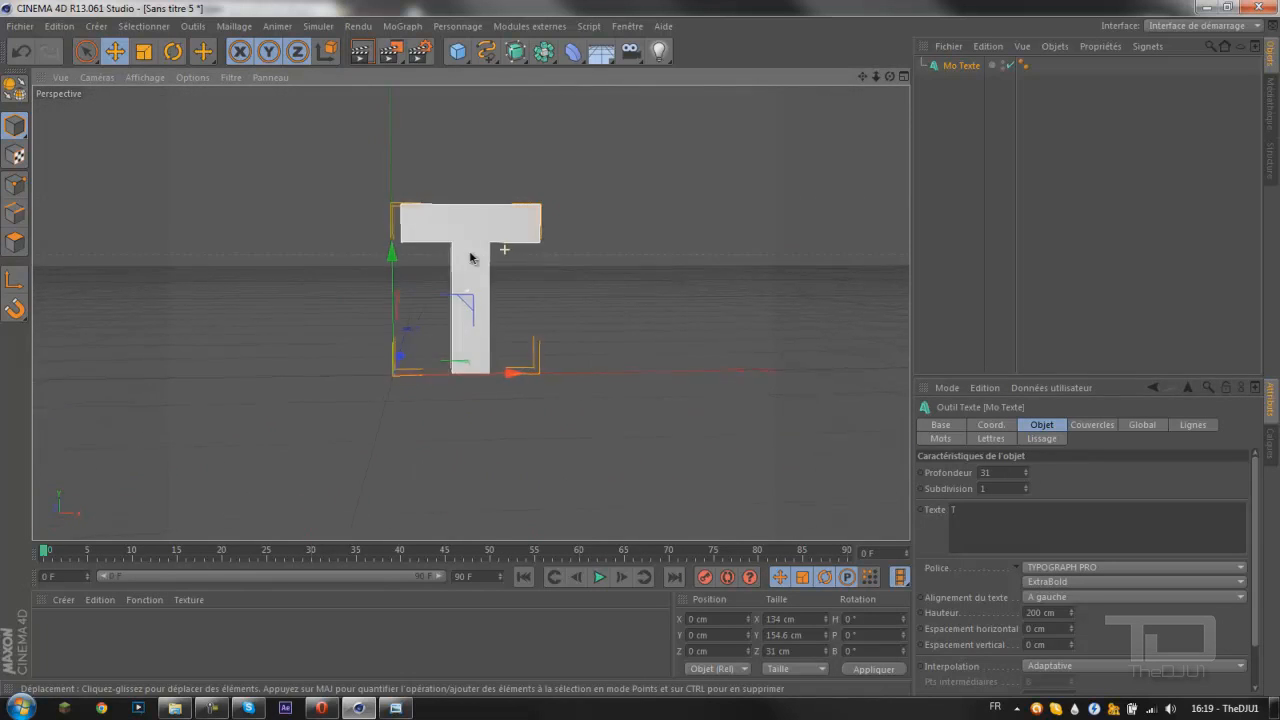
# Step: Try the word Texte as the MoText content, and restore the single letter T
pyautogui.click(987, 508)
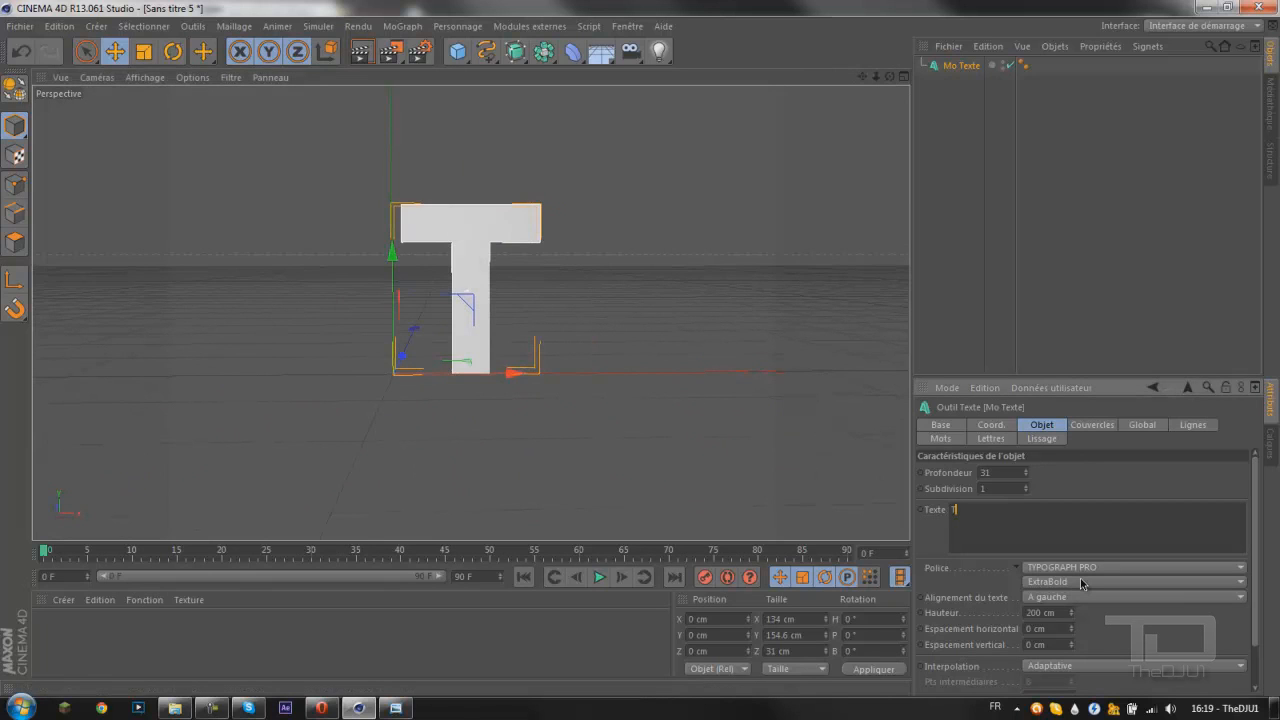
pyautogui.click(1066, 485)
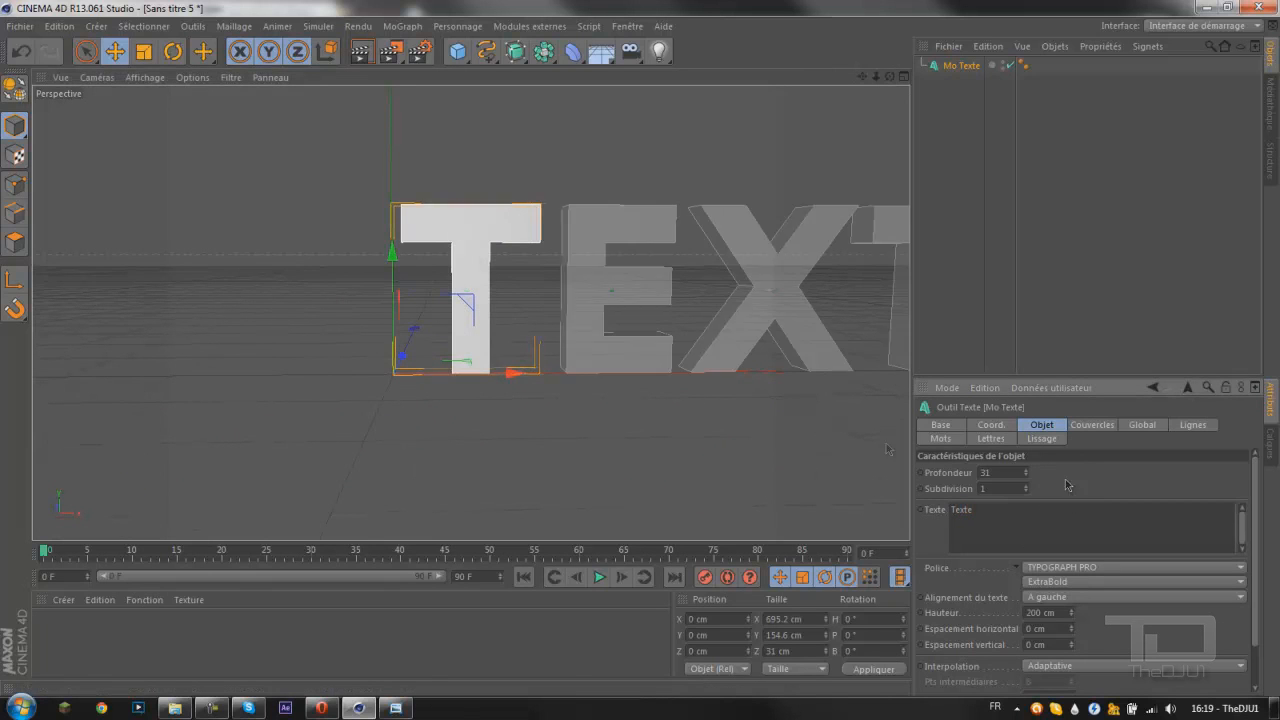
pyautogui.keyDown('alt'); pyautogui.moveTo(687, 341); pyautogui.dragTo(447, 349, button='middle'); pyautogui.keyUp('alt')
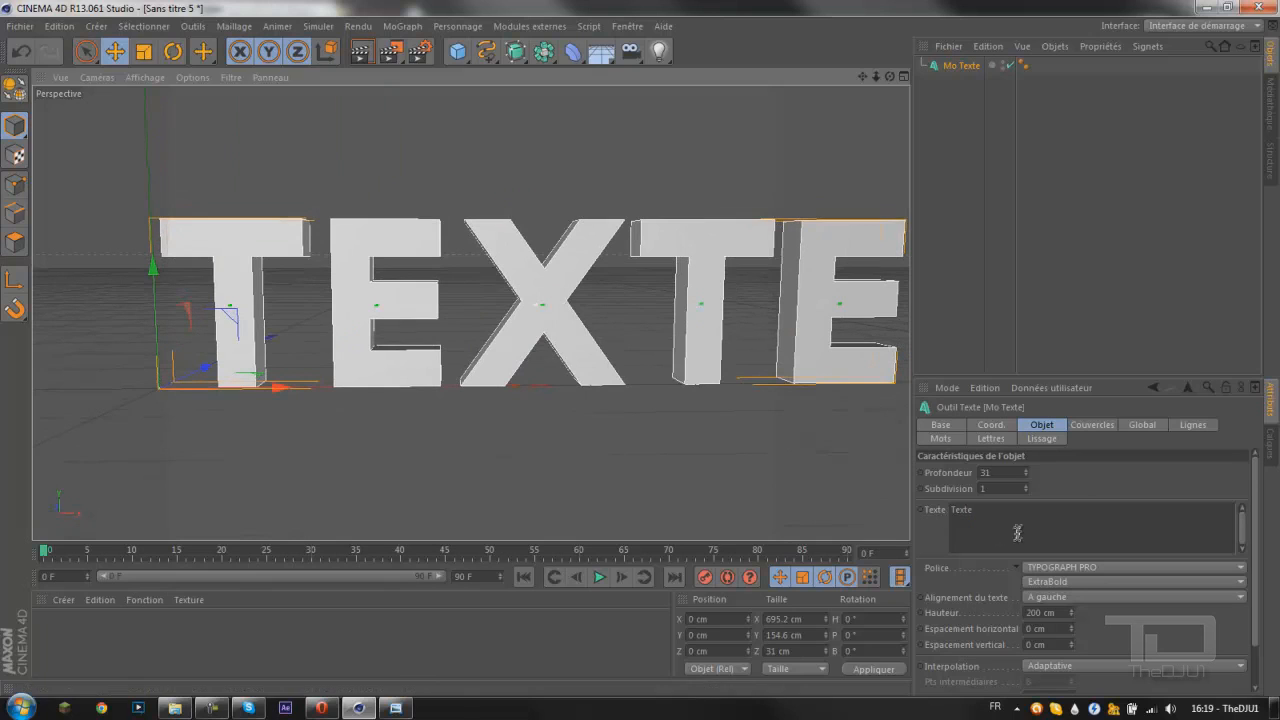
pyautogui.press('BackSpace')
pyautogui.click(1049, 472)
pyautogui.keyDown('alt'); pyautogui.moveTo(288, 314); pyautogui.dragTo(469, 347, button='middle'); pyautogui.keyUp('alt')
# Step: Set both the start and end caps of the T to Couvercle et biseau (cap and bevel)
pyautogui.click(1098, 424)
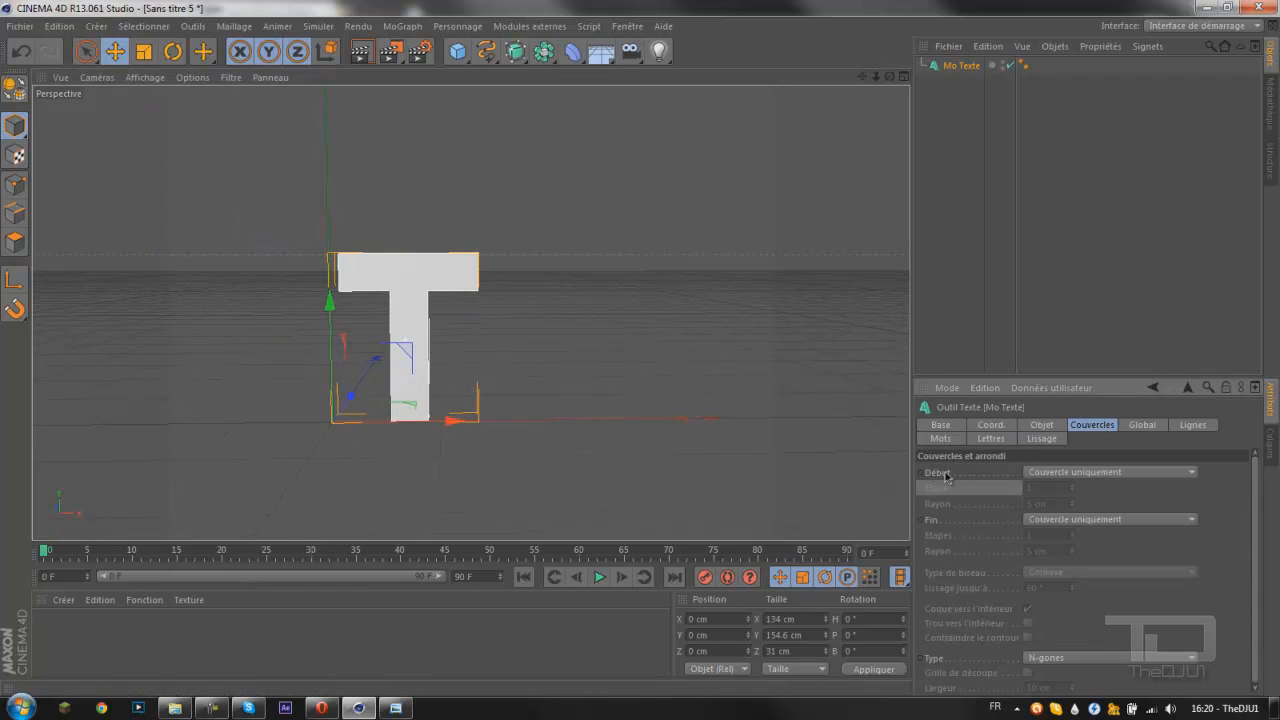
pyautogui.click(1056, 473)
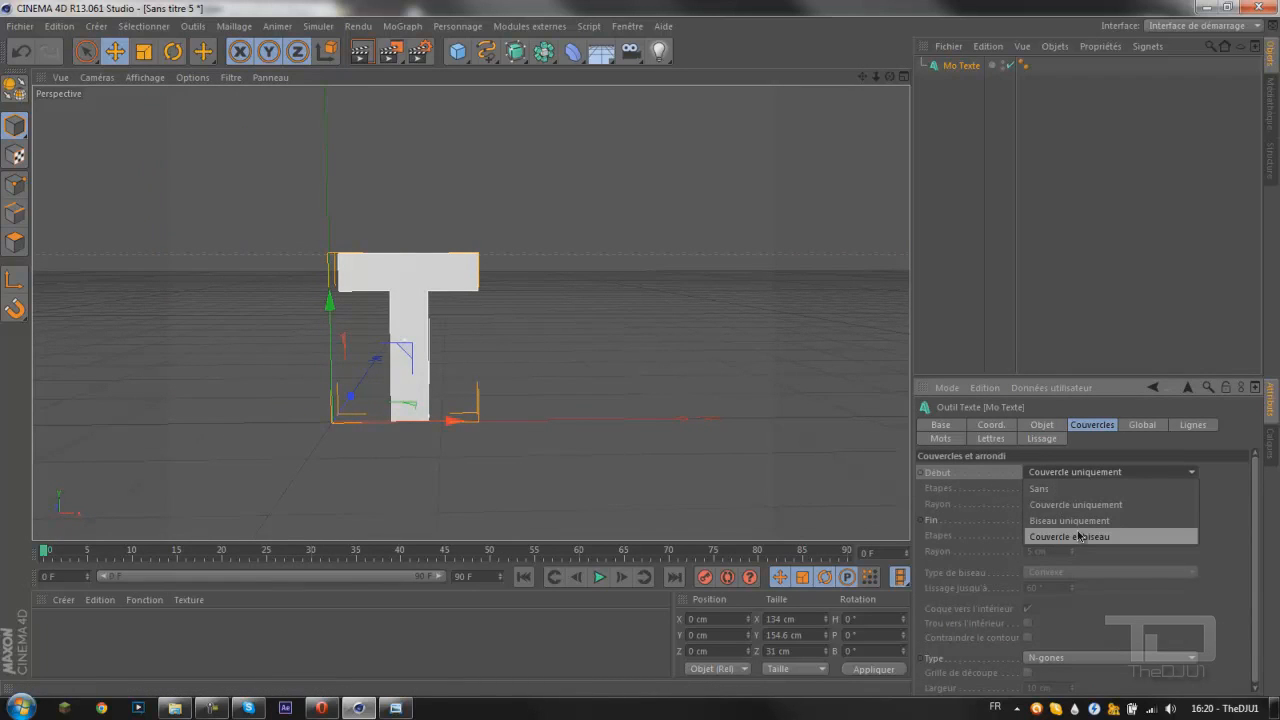
pyautogui.click(1080, 537)
pyautogui.click(1028, 520)
pyautogui.click(1030, 535)
pyautogui.keyDown('alt'); pyautogui.moveTo(400, 285); pyautogui.dragTo(800, 283); pyautogui.keyUp('alt')
pyautogui.click(1062, 520)
pyautogui.click(1069, 584)
# Step: Set the bevel radius of the start and end caps to 2 cm
pyautogui.moveTo(380, 300)
pyautogui.keyDown('alt'); pyautogui.mouseDown()
pyautogui.moveTo(345, 290)
pyautogui.moveTo(307, 315)
pyautogui.moveTo(485, 124)
pyautogui.moveTo(477, 309)
pyautogui.moveTo(136, 340)
pyautogui.moveTo(195, 315)
pyautogui.mouseUp(); pyautogui.keyUp('alt')
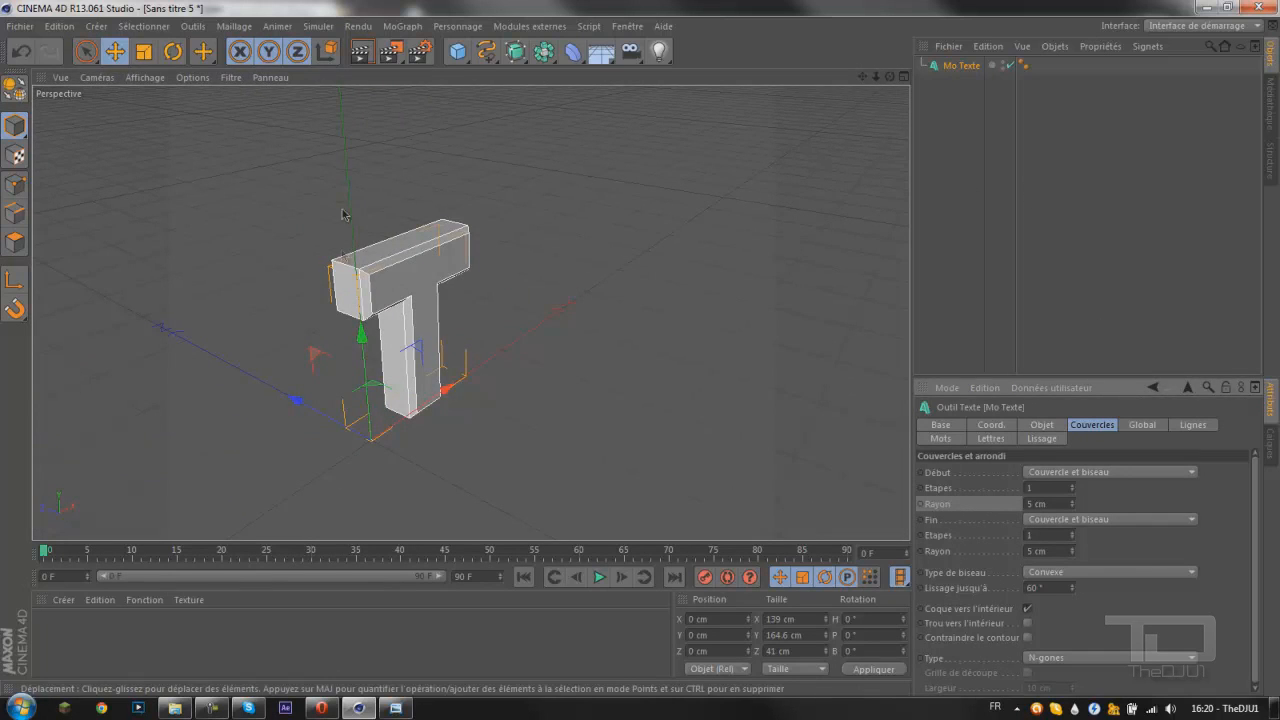
pyautogui.keyDown('alt'); pyautogui.moveTo(345, 214); pyautogui.dragTo(48, 212); pyautogui.keyUp('alt')
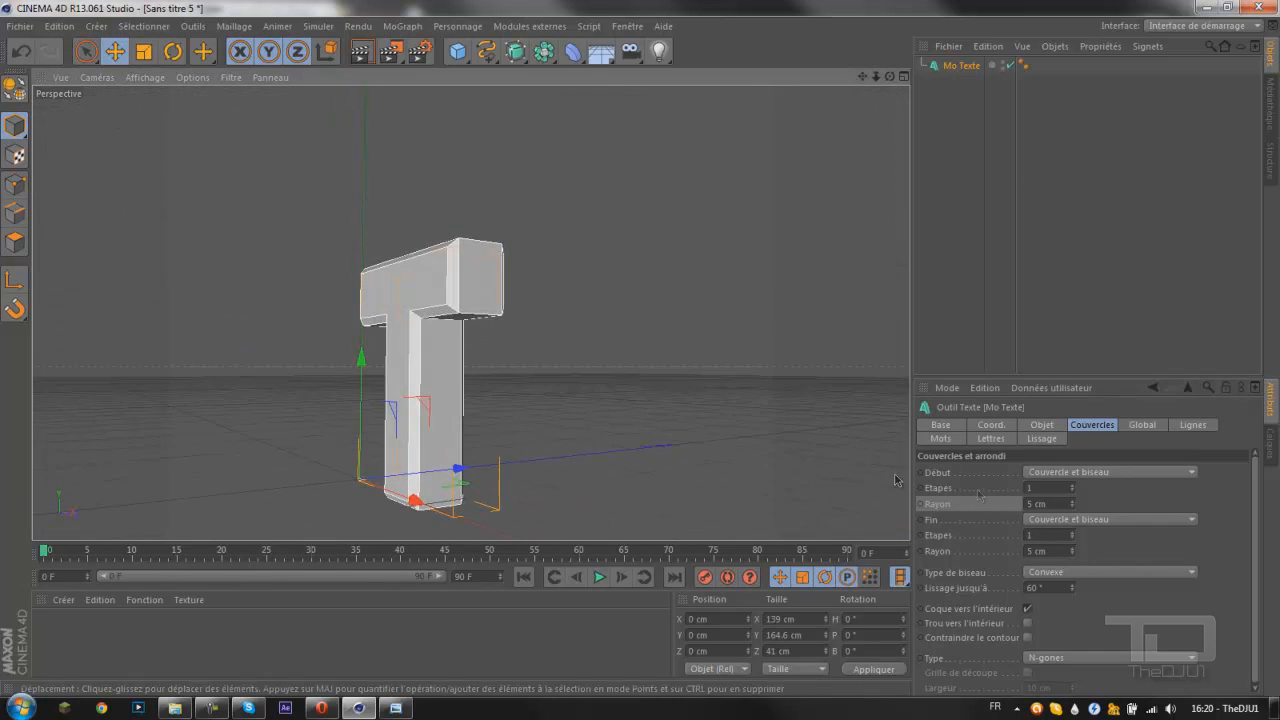
pyautogui.moveTo(1058, 504); pyautogui.dragTo(787, 489)
pyautogui.write('2')
pyautogui.doubleClick(1040, 548)
pyautogui.write('2')
pyautogui.press('Return')
# Step: Examine the T's bevelled corner up close with a quick render of the perspective view
pyautogui.keyDown('alt'); pyautogui.moveTo(363, 174); pyautogui.dragTo(497, 376, button='right'); pyautogui.keyUp('alt')
pyautogui.keyDown('alt'); pyautogui.moveTo(327, 328); pyautogui.dragTo(223, 306, button='right'); pyautogui.keyUp('alt')
pyautogui.keyDown('alt'); pyautogui.moveTo(258, 324); pyautogui.dragTo(228, 324); pyautogui.keyUp('alt')
pyautogui.keyDown('alt'); pyautogui.moveTo(209, 291); pyautogui.dragTo(464, 271, button='right'); pyautogui.keyUp('alt')
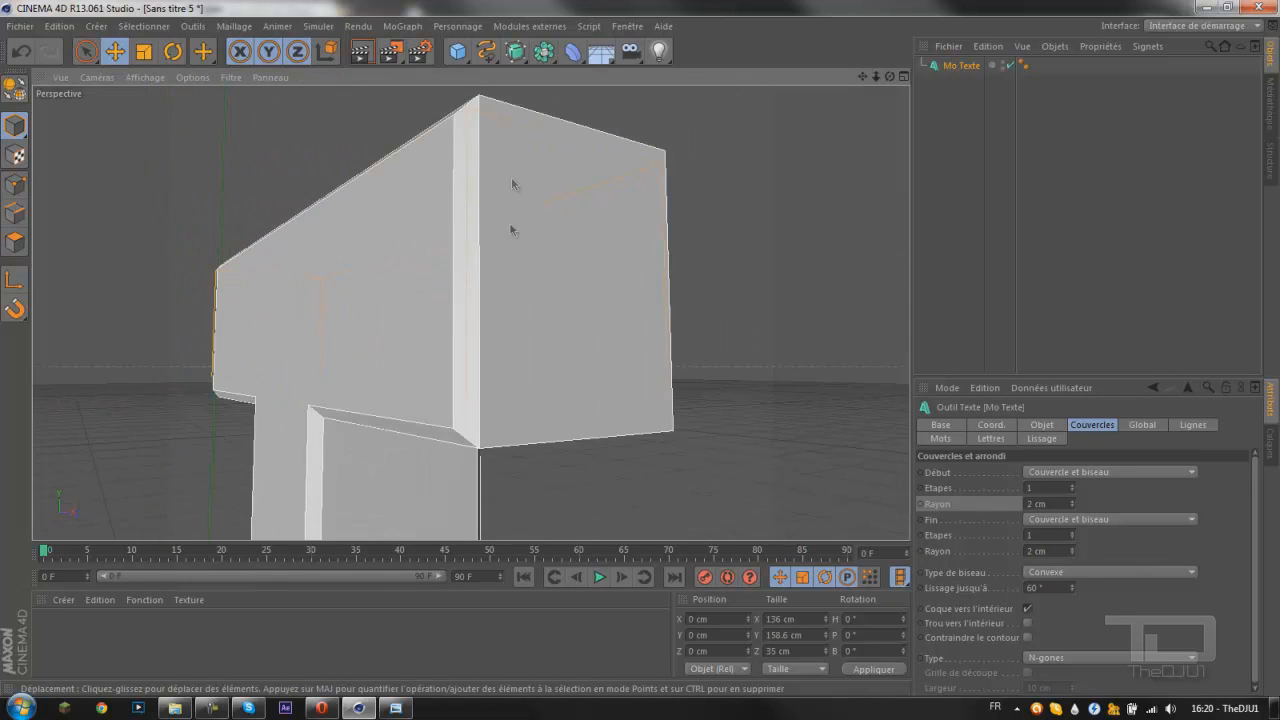
pyautogui.click(360, 52)
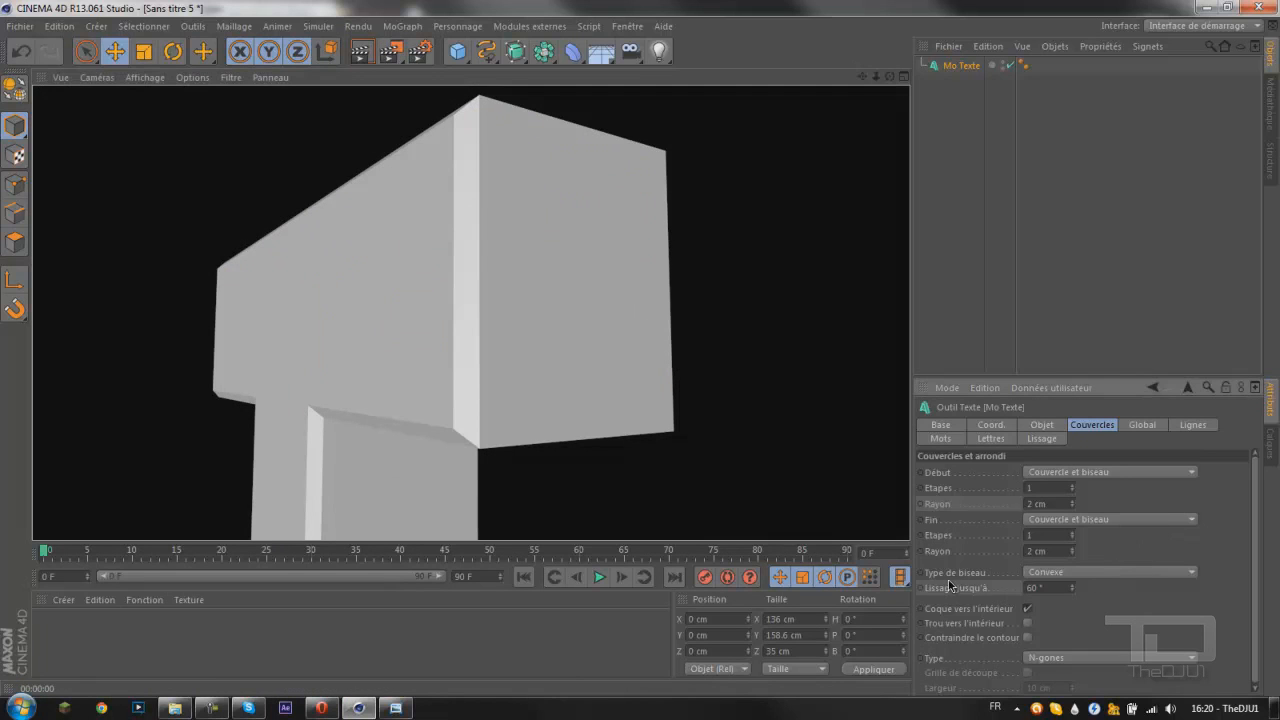
pyautogui.click(814, 414)
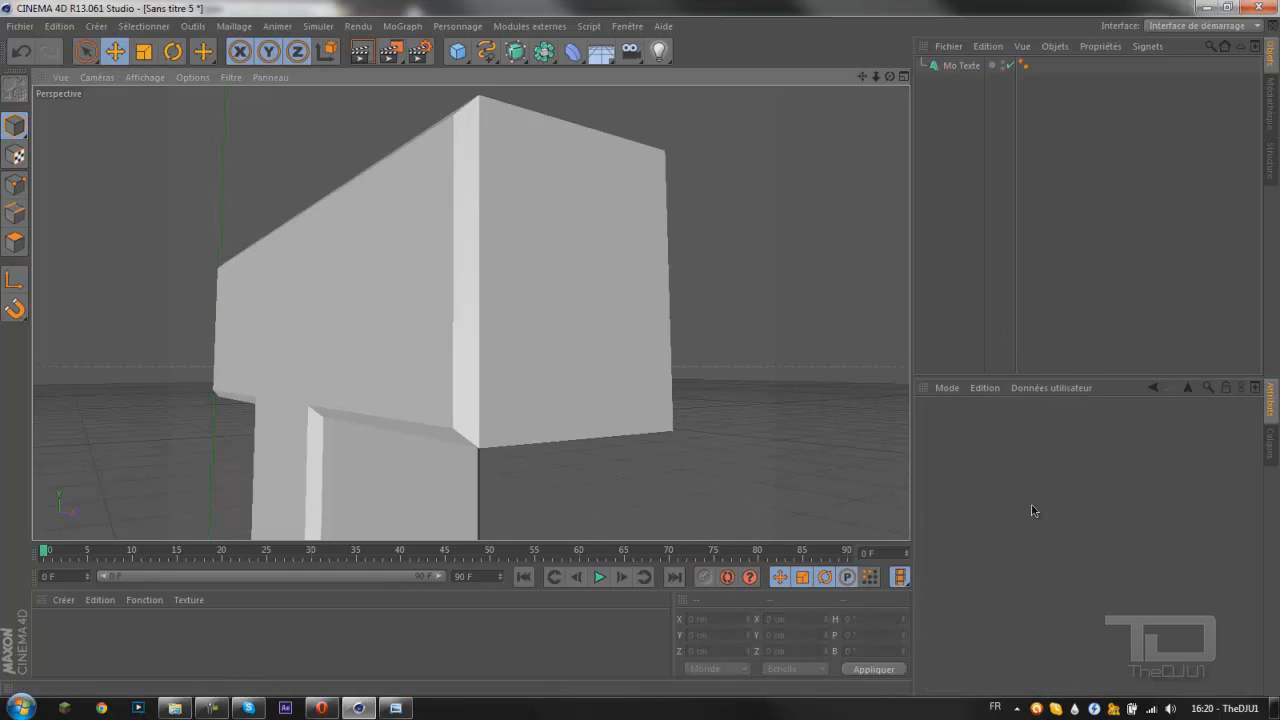
# Step: Try different bevel types on the T, including Linéaire and 1 étape, and examine the resulting edge from several angles
pyautogui.click(961, 66)
pyautogui.click(1060, 571)
pyautogui.click(1068, 556)
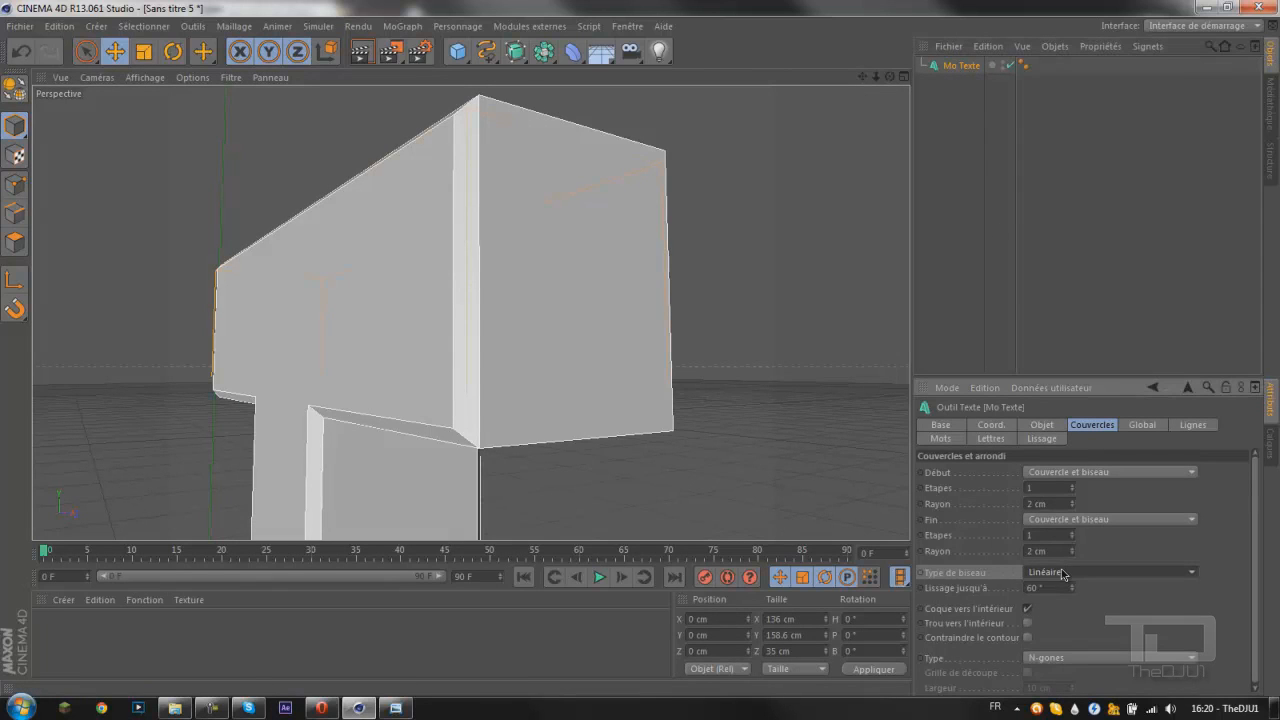
pyautogui.click(1062, 573)
pyautogui.click(1062, 590)
pyautogui.click(1064, 573)
pyautogui.click(1060, 589)
pyautogui.click(1060, 572)
pyautogui.click(1060, 620)
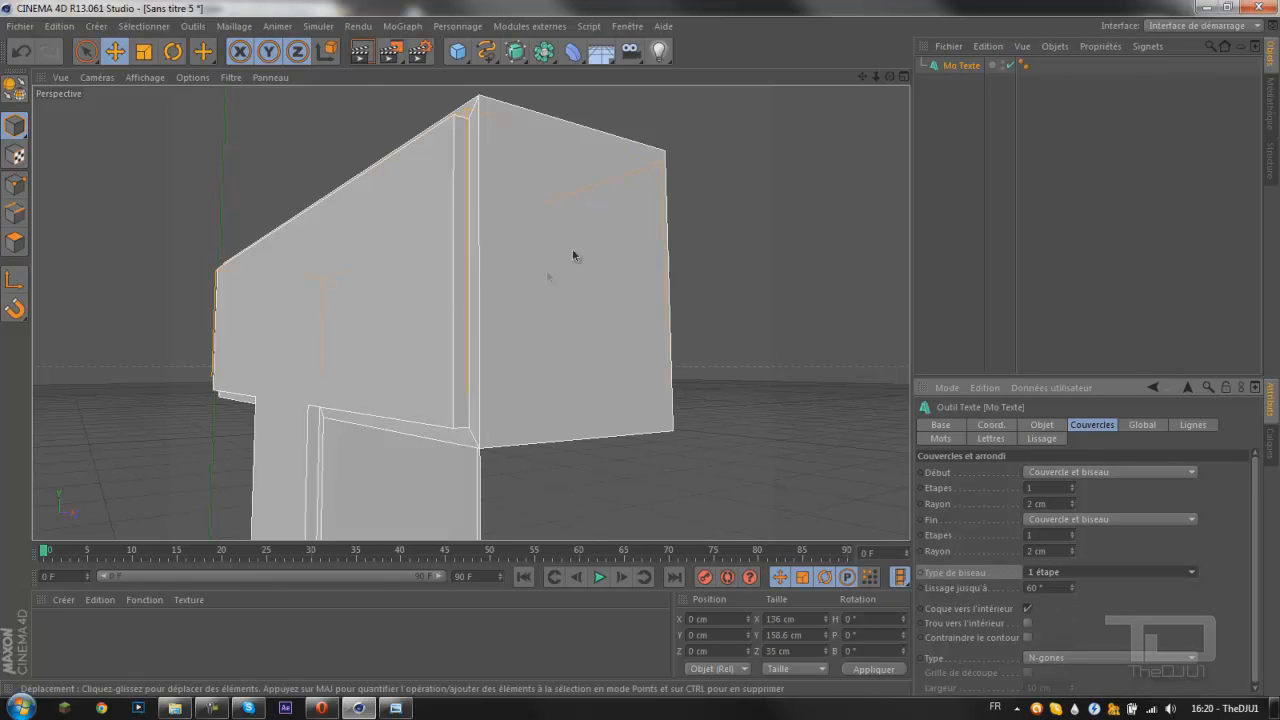
pyautogui.click(955, 228)
pyautogui.keyDown('alt'); pyautogui.moveTo(351, 206); pyautogui.dragTo(545, 294); pyautogui.keyUp('alt')
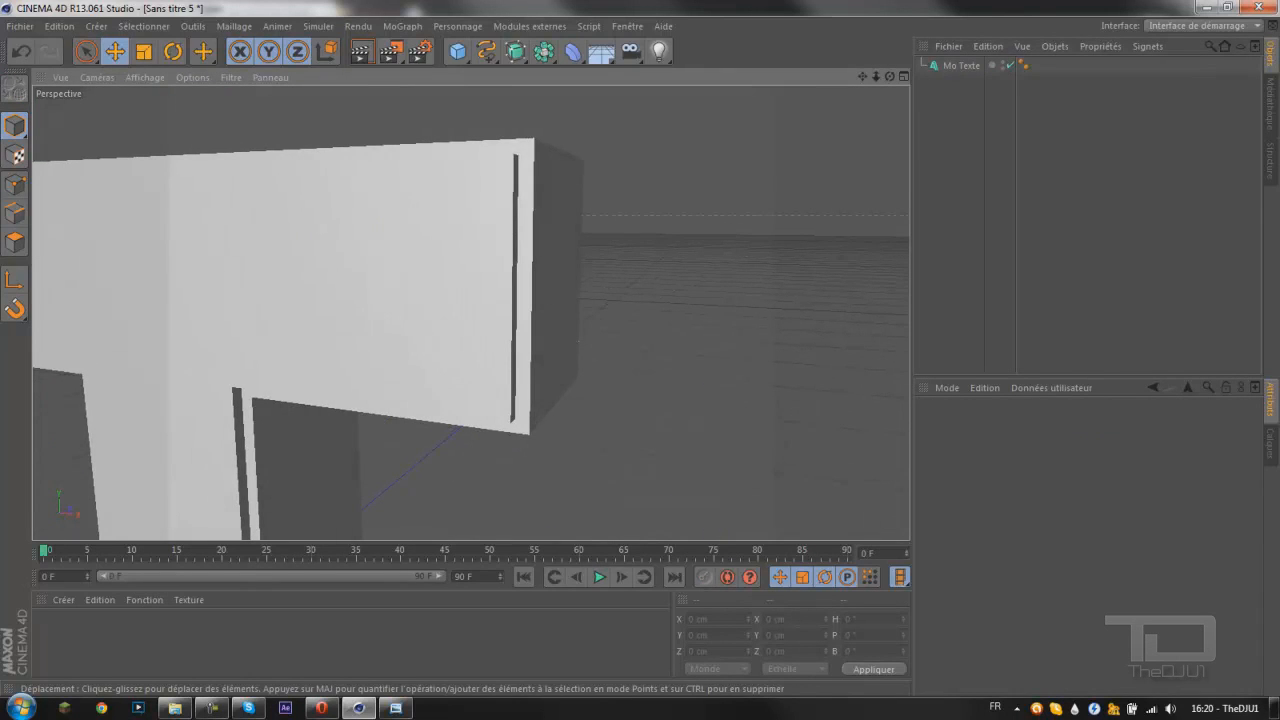
pyautogui.keyDown('alt'); pyautogui.moveTo(331, 228); pyautogui.dragTo(783, 237); pyautogui.keyUp('alt')
# Step: Set the MoText bevel type to Concave and frame the whole letter in the perspective view
pyautogui.click(955, 66)
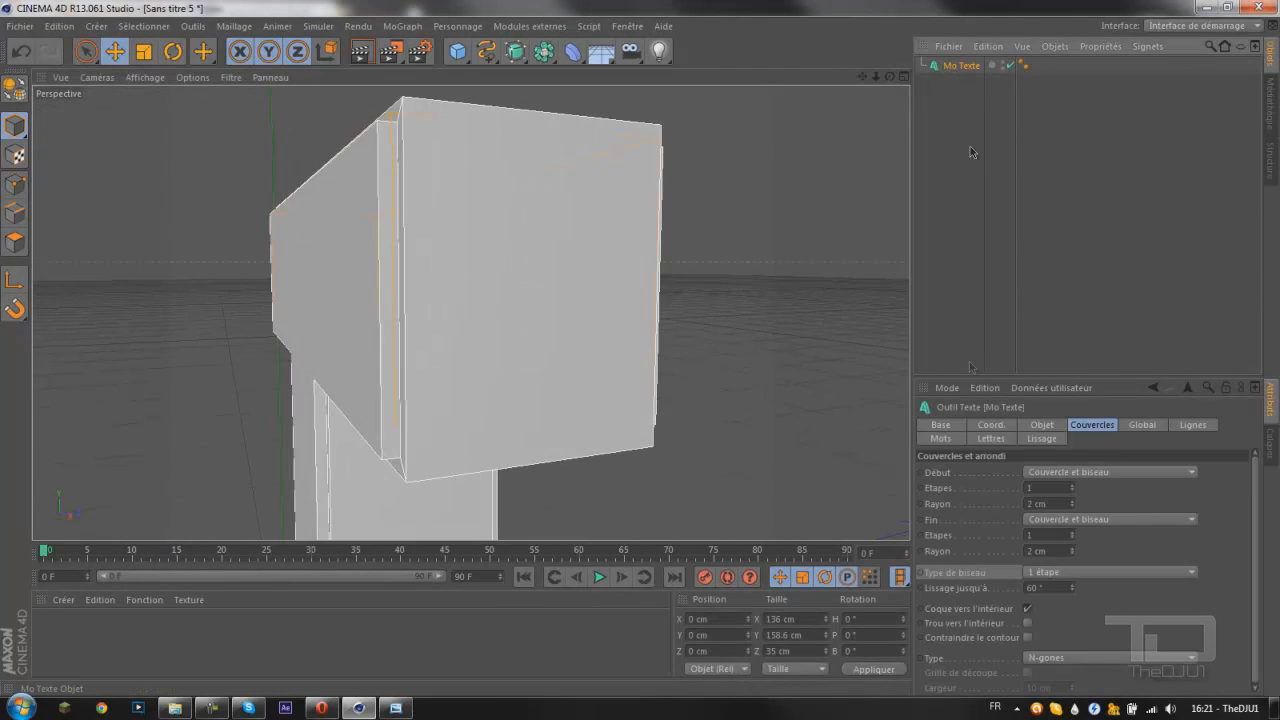
pyautogui.click(1040, 574)
pyautogui.click(1056, 620)
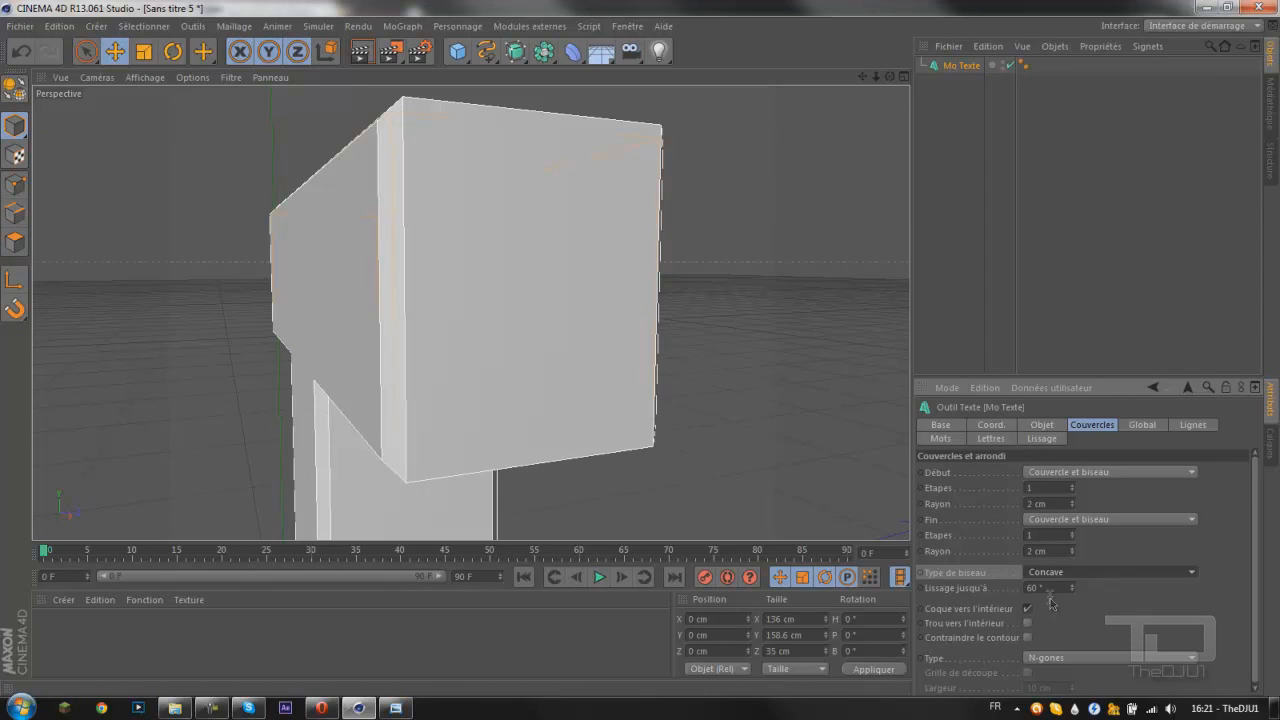
pyautogui.keyDown('alt'); pyautogui.moveTo(423, 354); pyautogui.dragTo(524, 317); pyautogui.keyUp('alt')
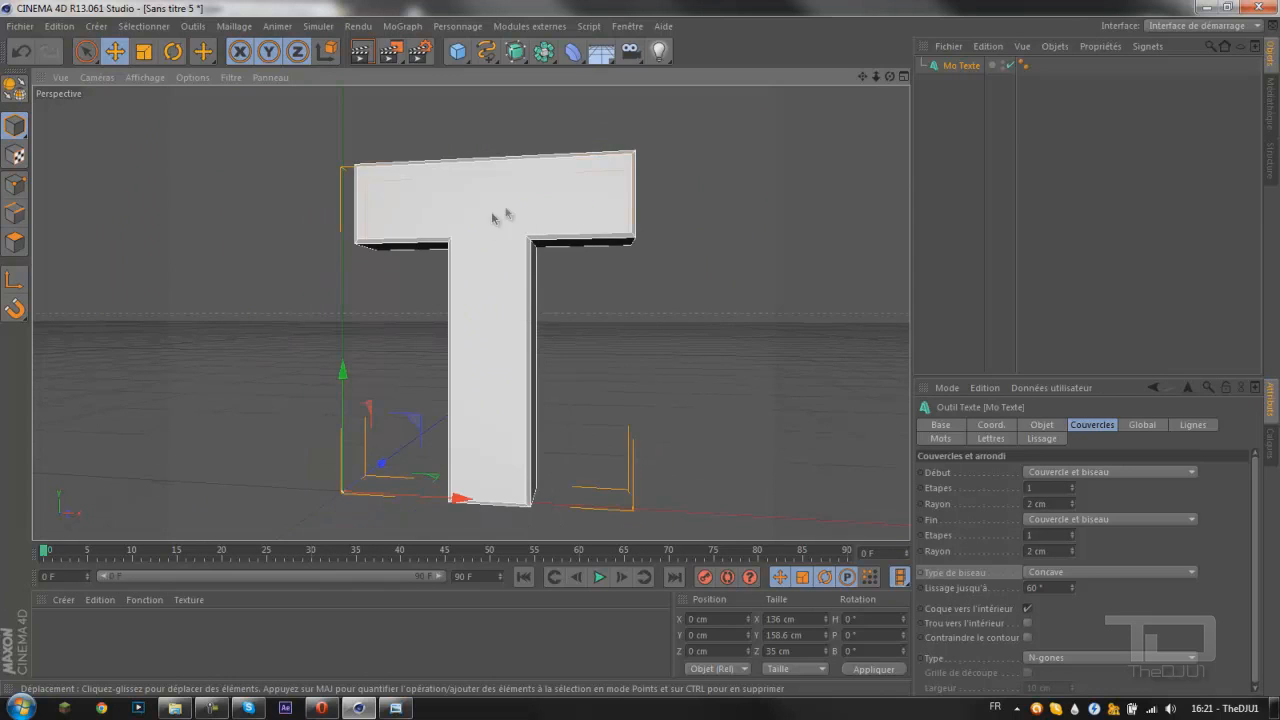
pyautogui.scroll(-2, 575, 218)
pyautogui.keyDown('alt'); pyautogui.moveTo(499, 240); pyautogui.dragTo(393, 221); pyautogui.keyUp('alt')
pyautogui.keyDown('alt'); pyautogui.moveTo(453, 192); pyautogui.dragTo(517, 260); pyautogui.keyUp('alt')
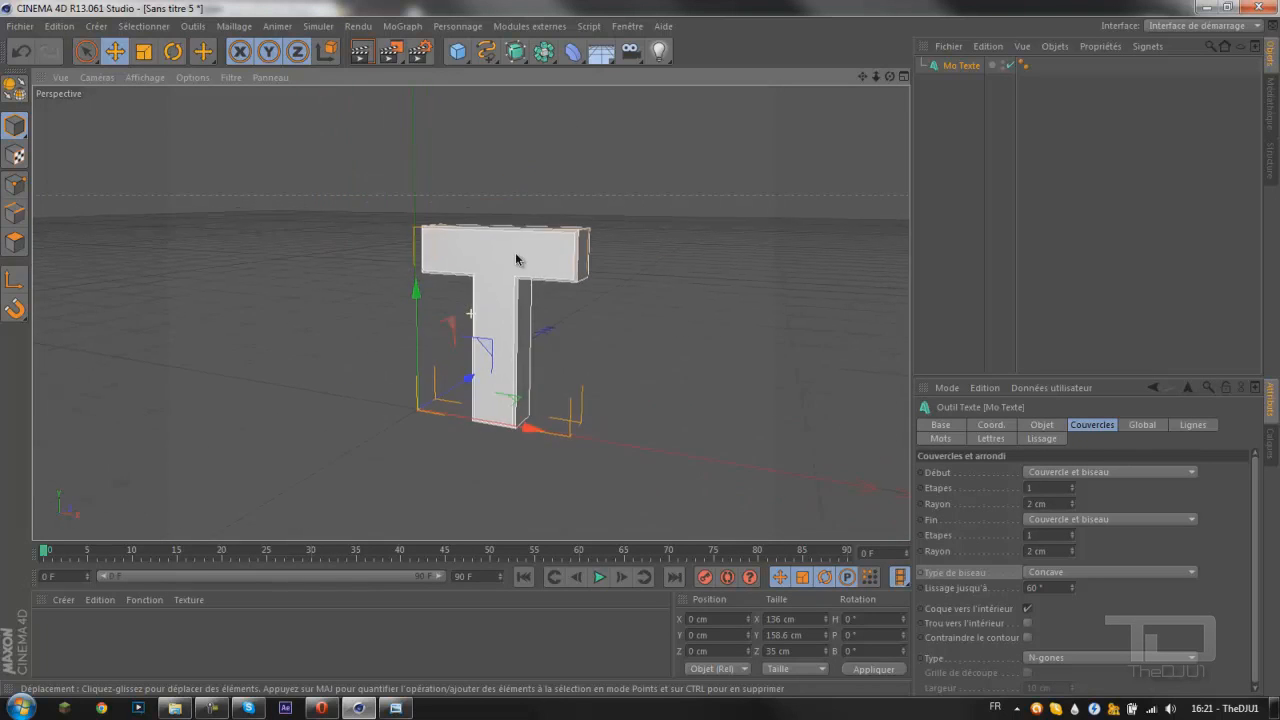
# Step: Try selecting the MoText object's children and converting its current state to an object, and undo the conversion
pyautogui.rightClick(968, 68)
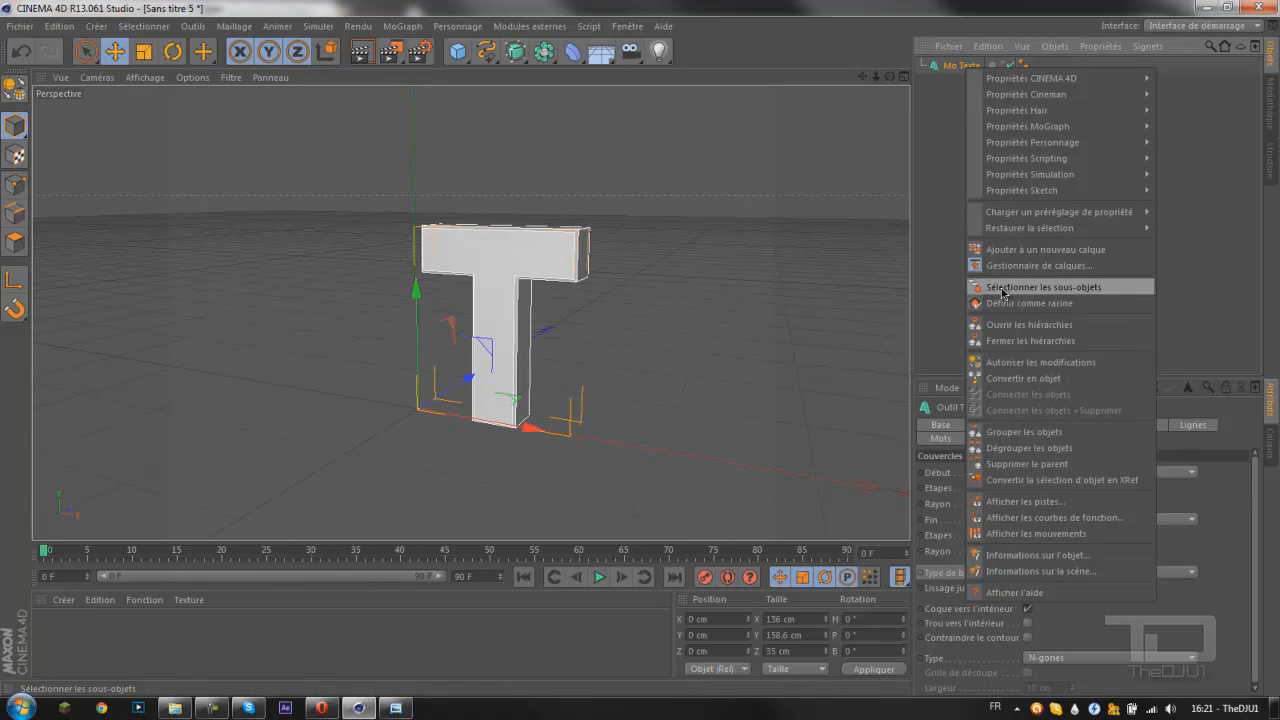
pyautogui.click(1003, 288)
pyautogui.rightClick(958, 68)
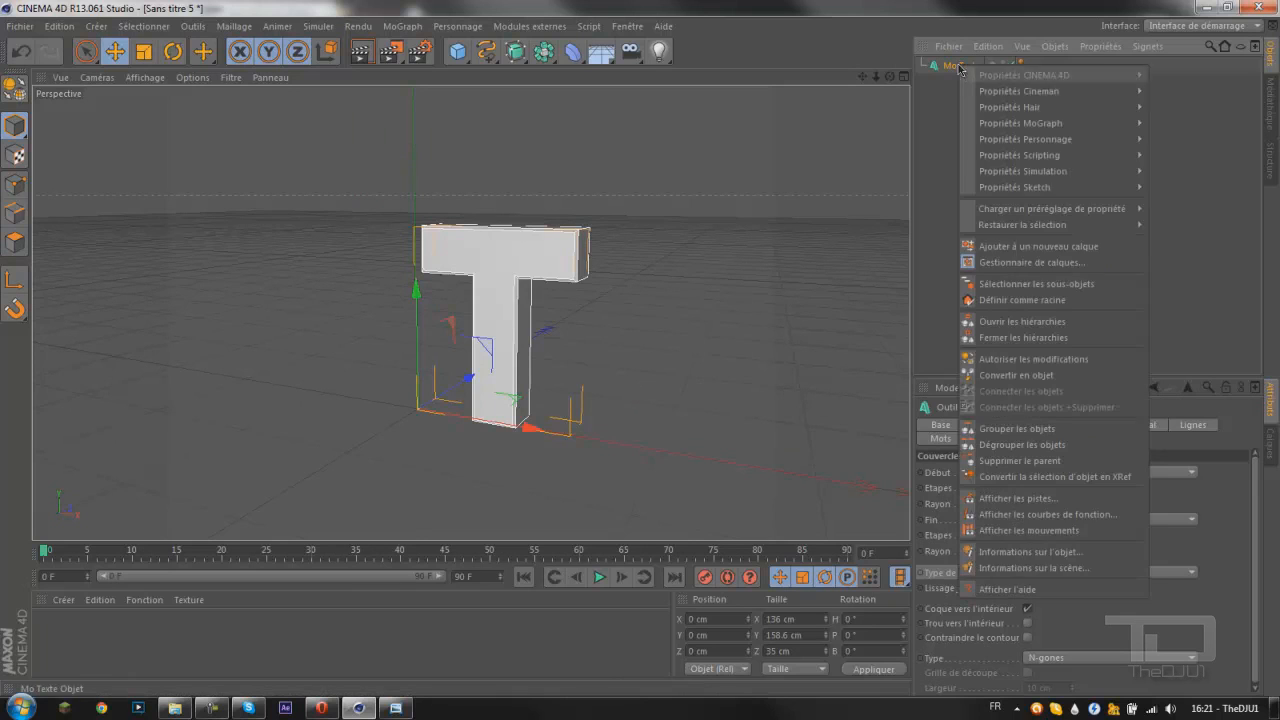
pyautogui.click(1020, 284)
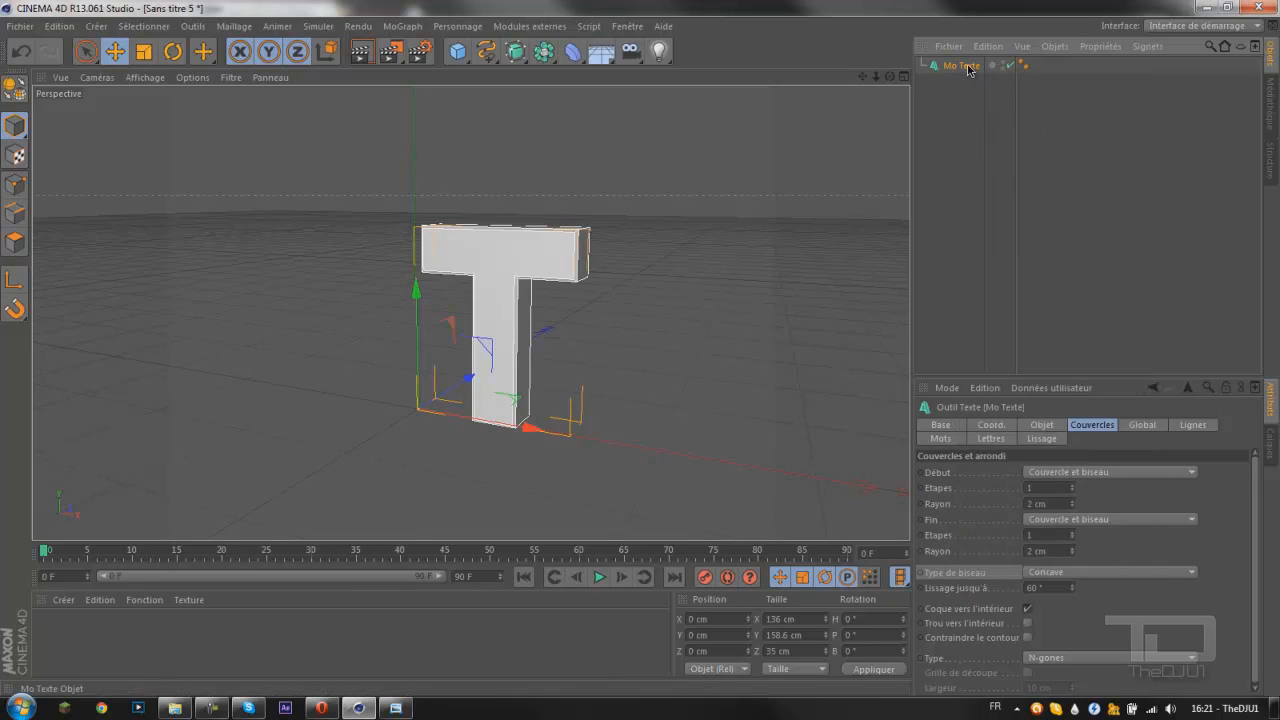
pyautogui.rightClick(968, 68)
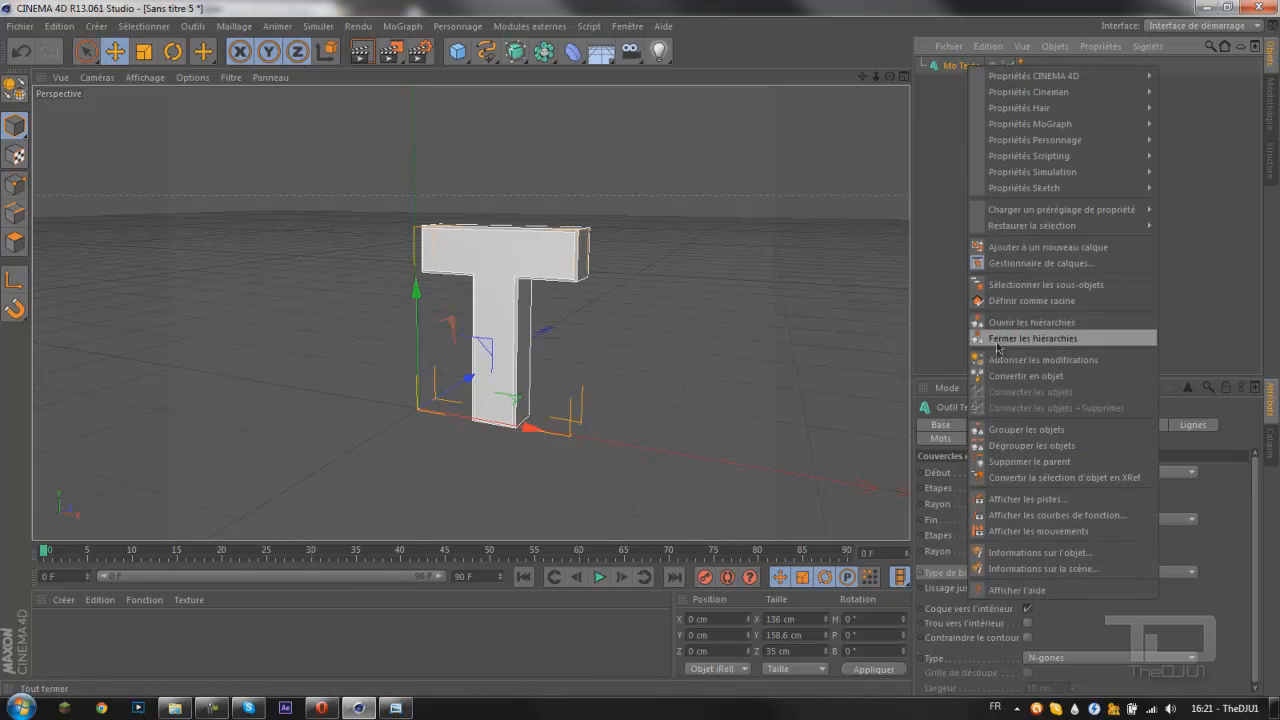
pyautogui.click(998, 375)
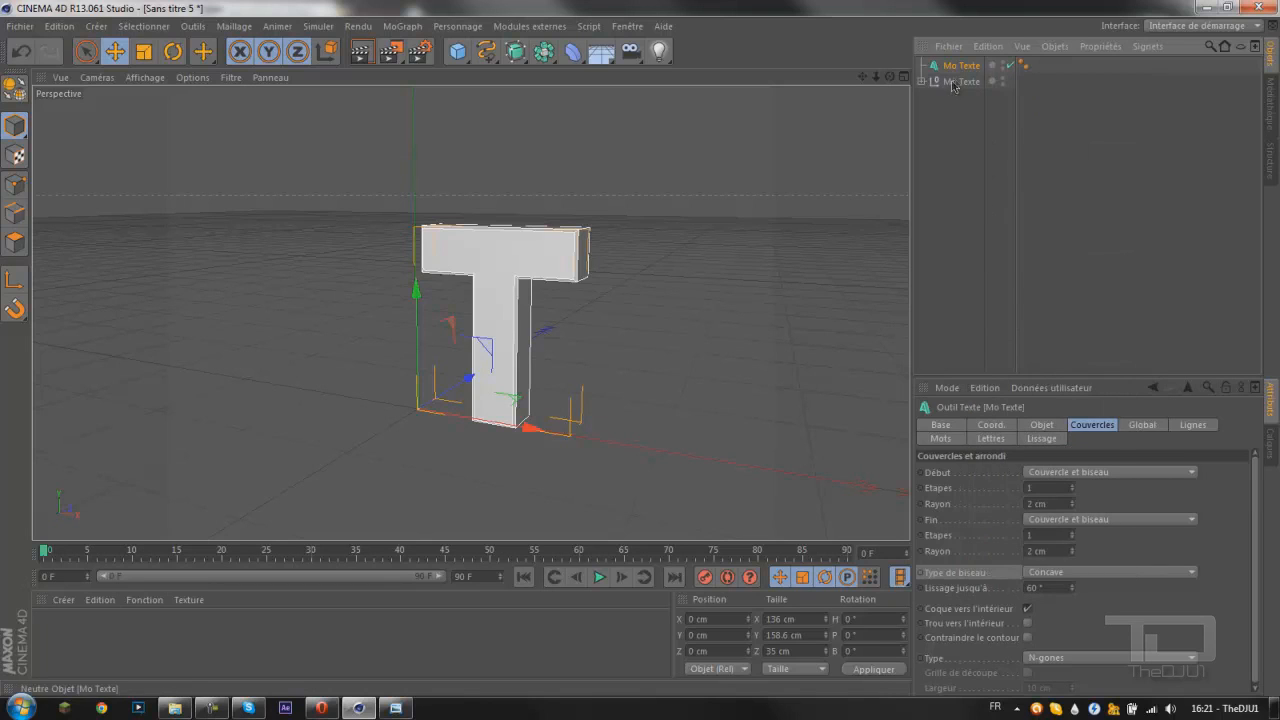
pyautogui.hotkey('ctrl', 'z')
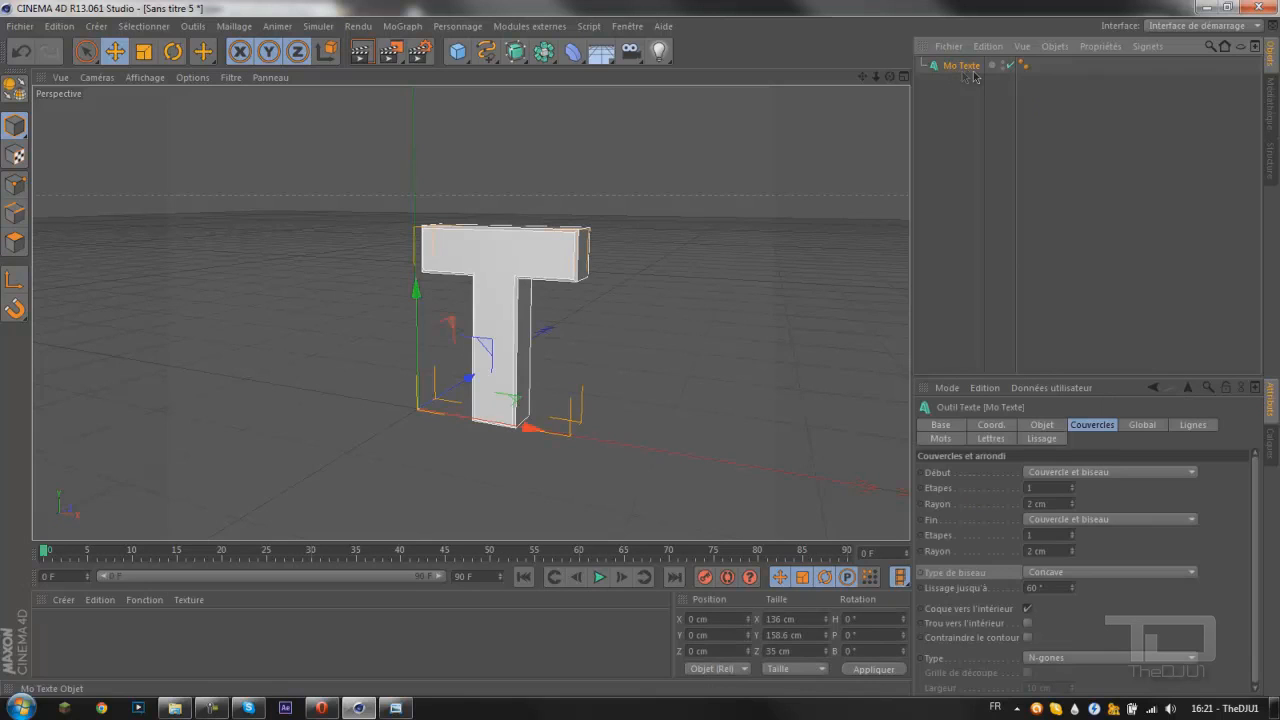
# Step: Make the MoText object editable as polygons and select it together with all its child objects
pyautogui.click(16, 87)
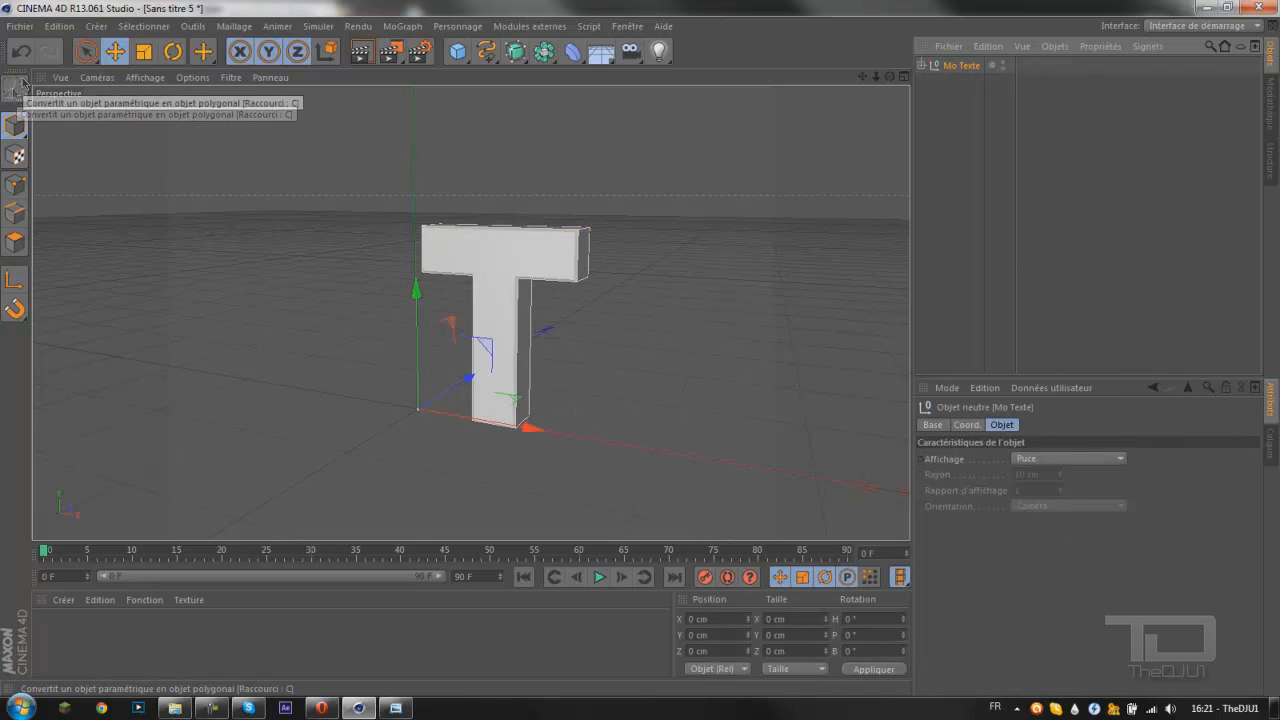
pyautogui.rightClick(962, 66)
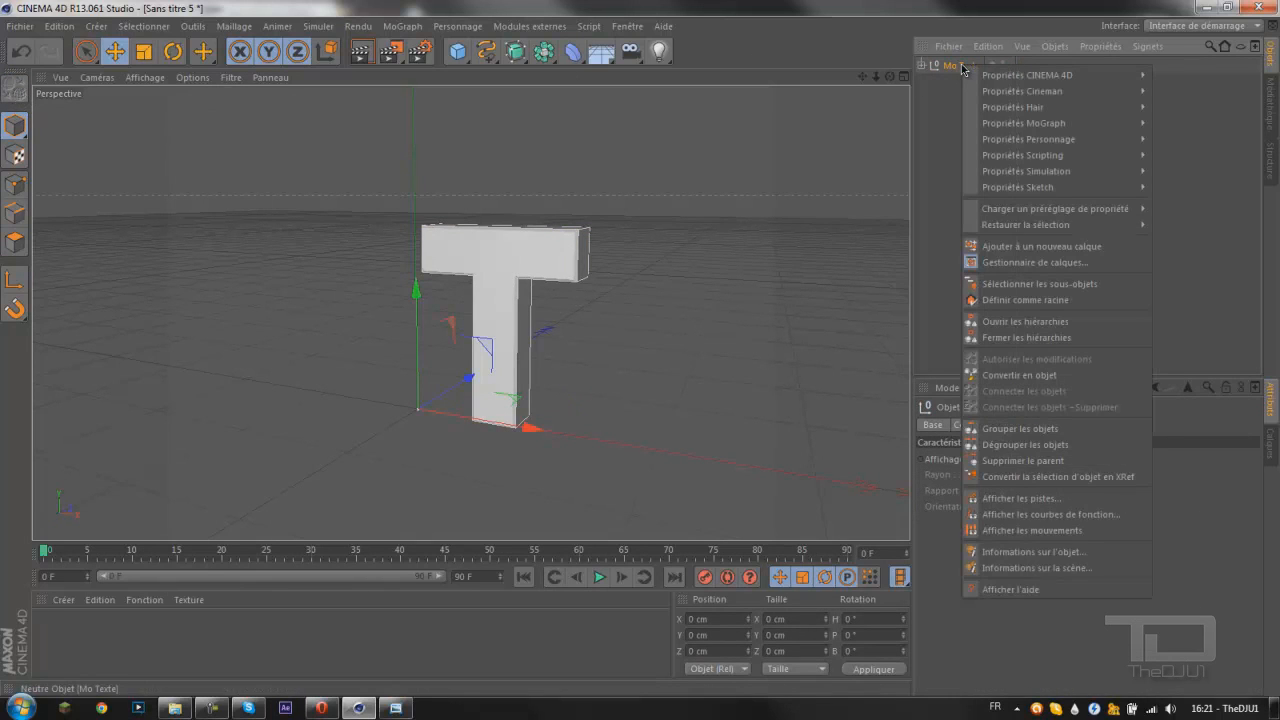
pyautogui.click(1003, 284)
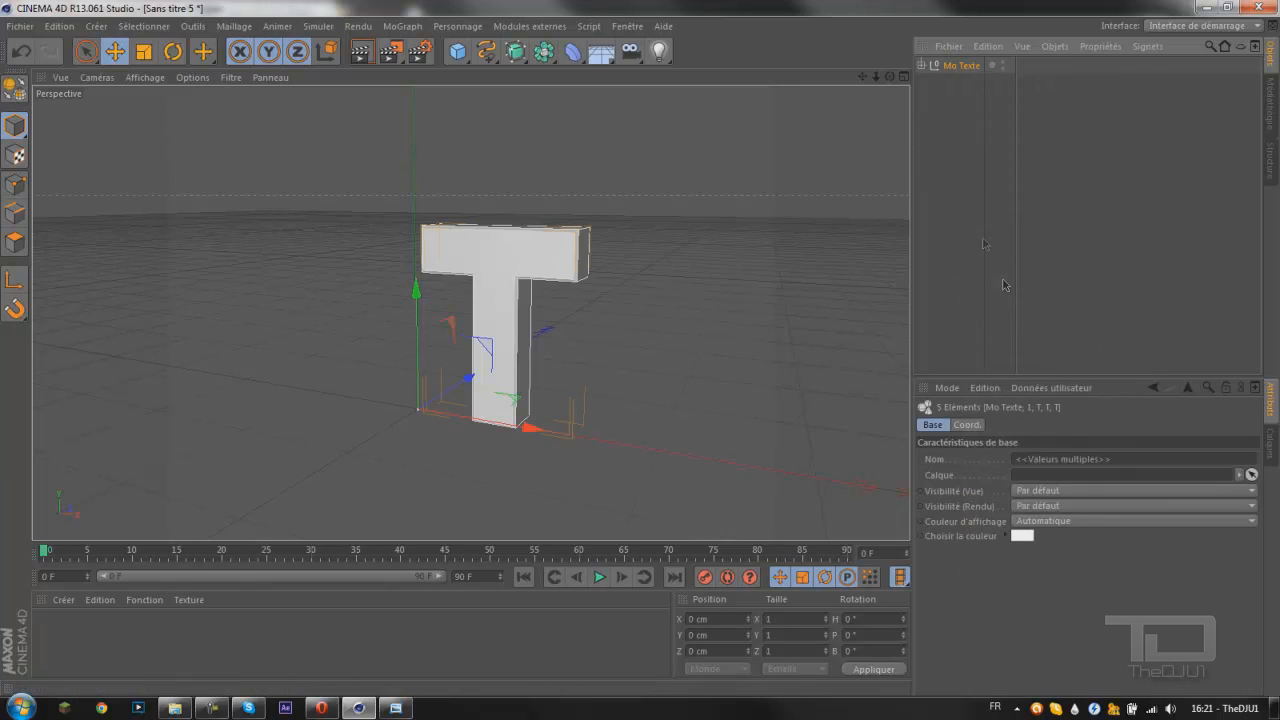
# Step: Try to merge the selected T parts with Connect Objects + Delete and with Connect Objects, undoing each attempt
pyautogui.rightClick(975, 66)
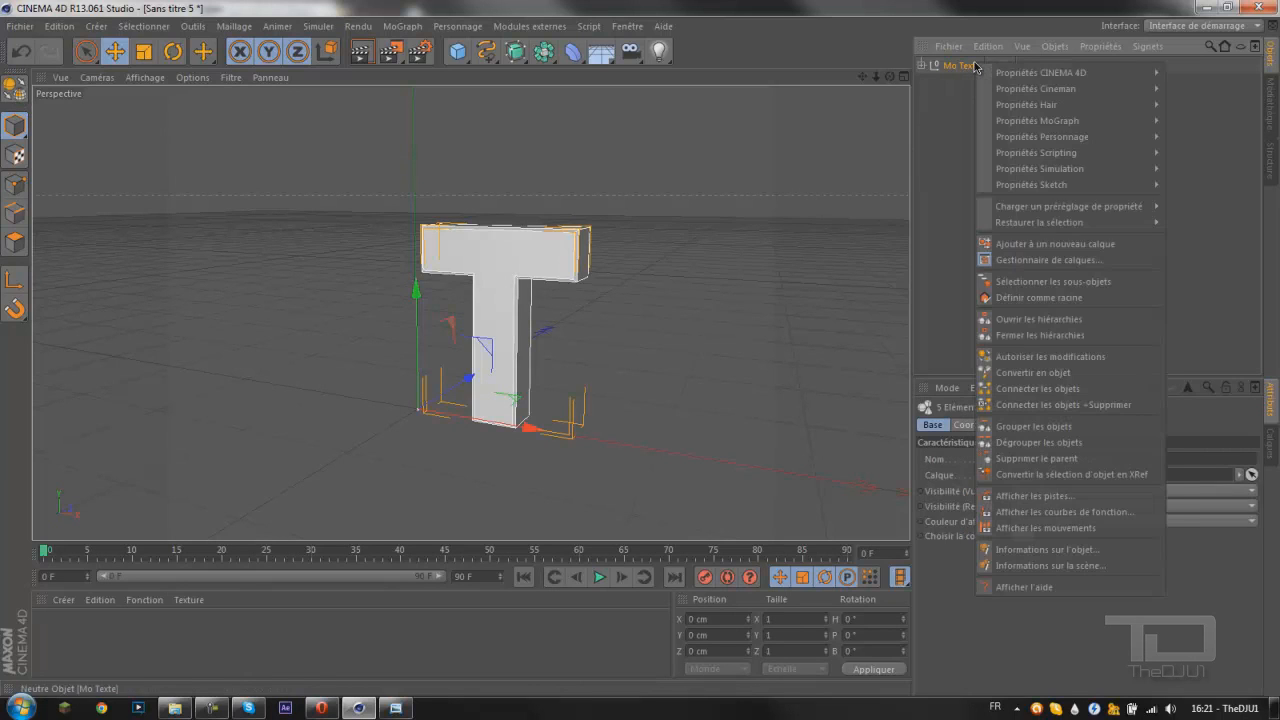
pyautogui.click(1030, 404)
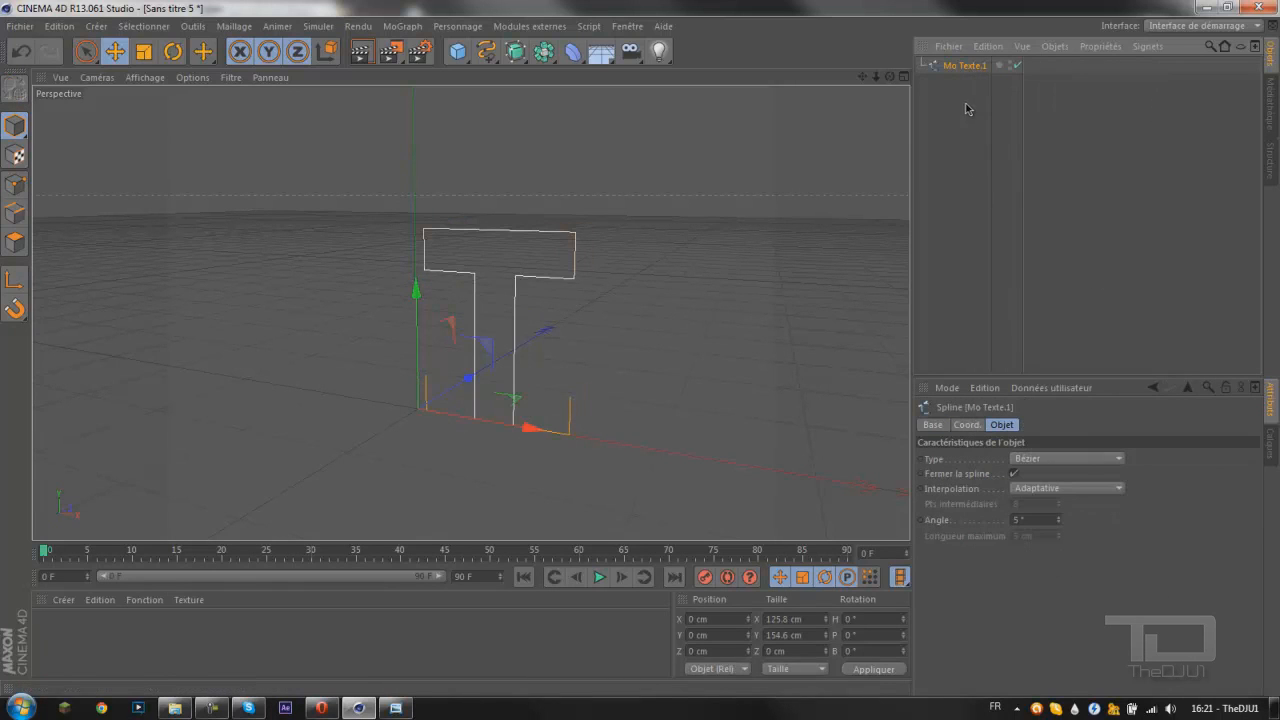
pyautogui.hotkey('ctrl', 'z')
pyautogui.rightClick(968, 66)
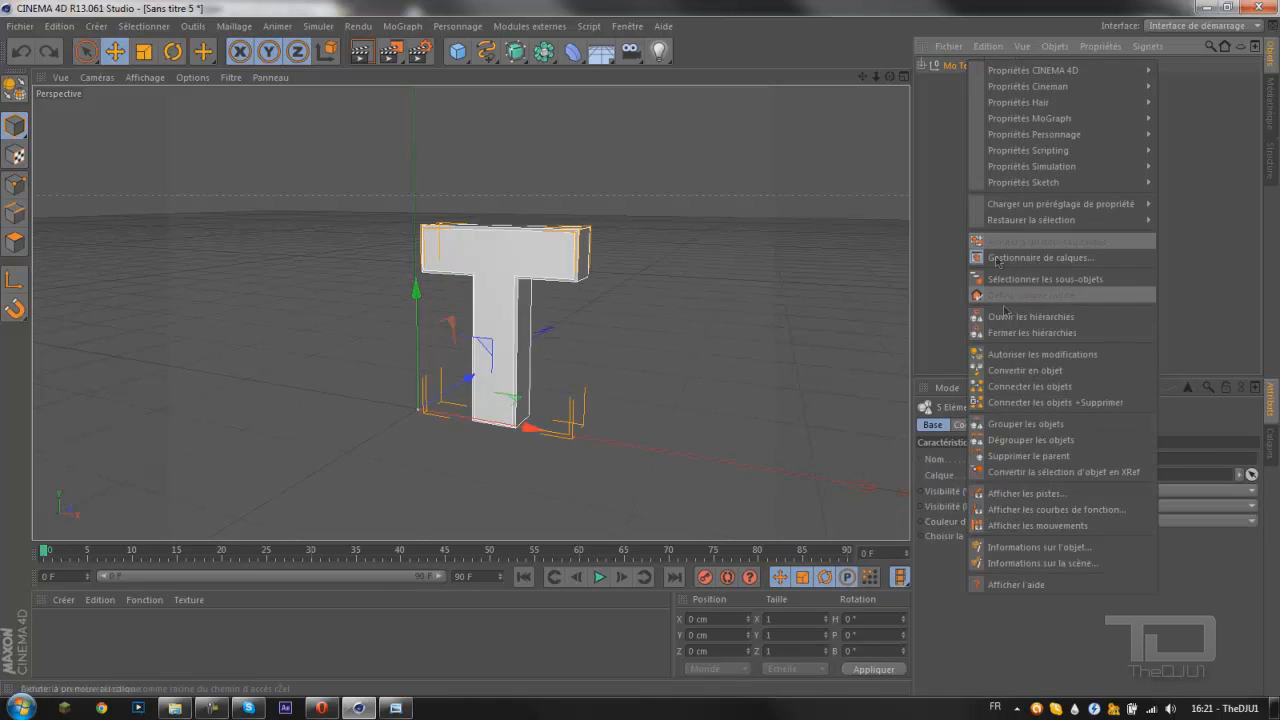
pyautogui.click(1015, 387)
pyautogui.hotkey('ctrl', 'z')
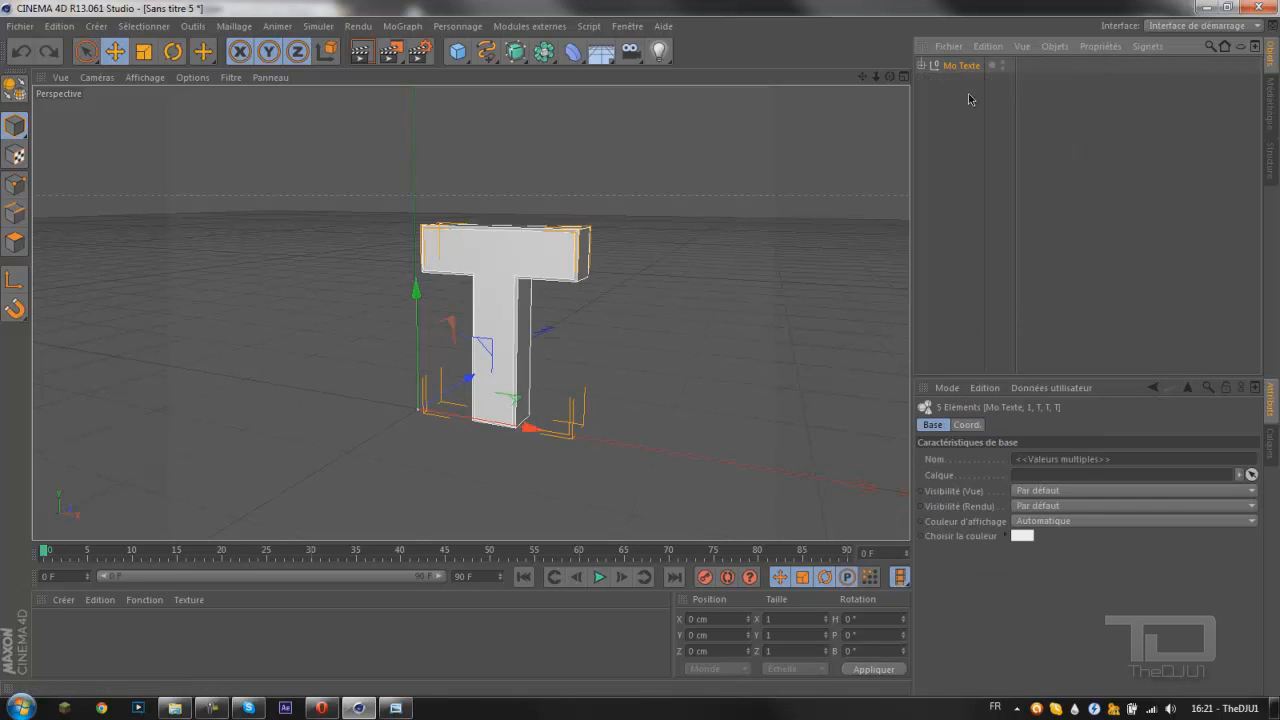
# Step: Reduce the selection to the Mo Texte parent object and start the Ivy Grower plugin on it
pyautogui.click(922, 66)
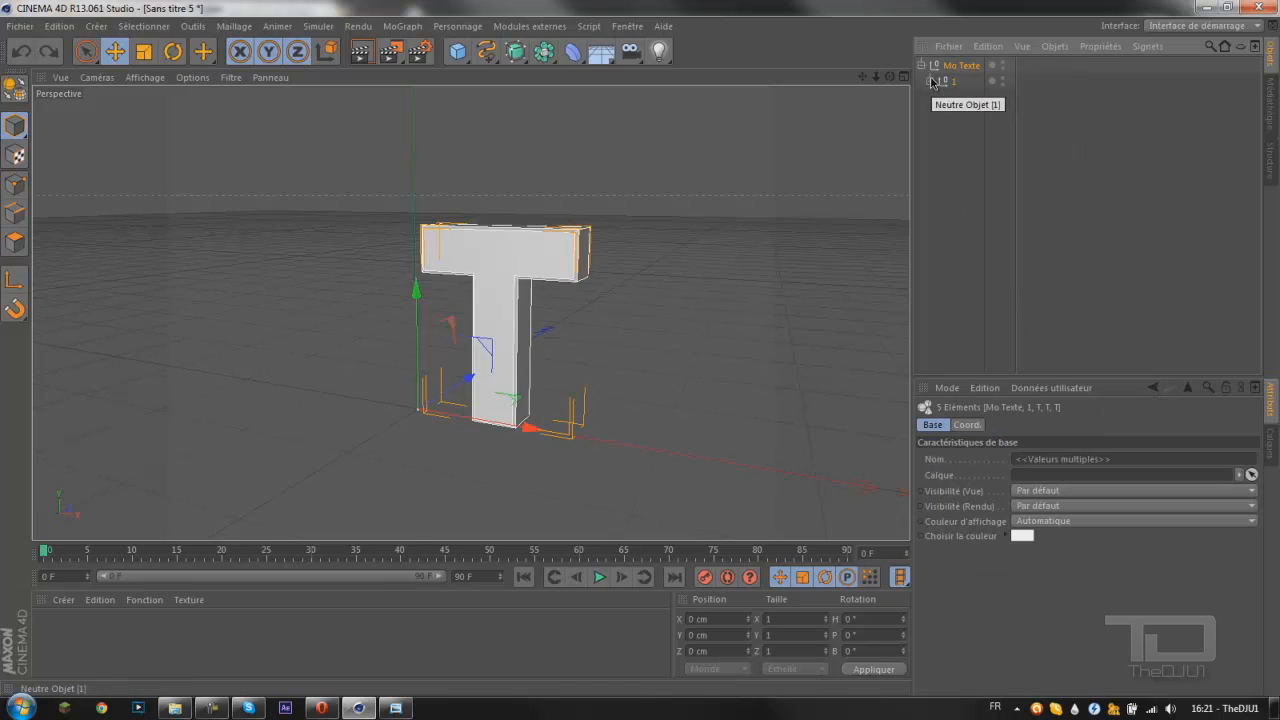
pyautogui.click(947, 104)
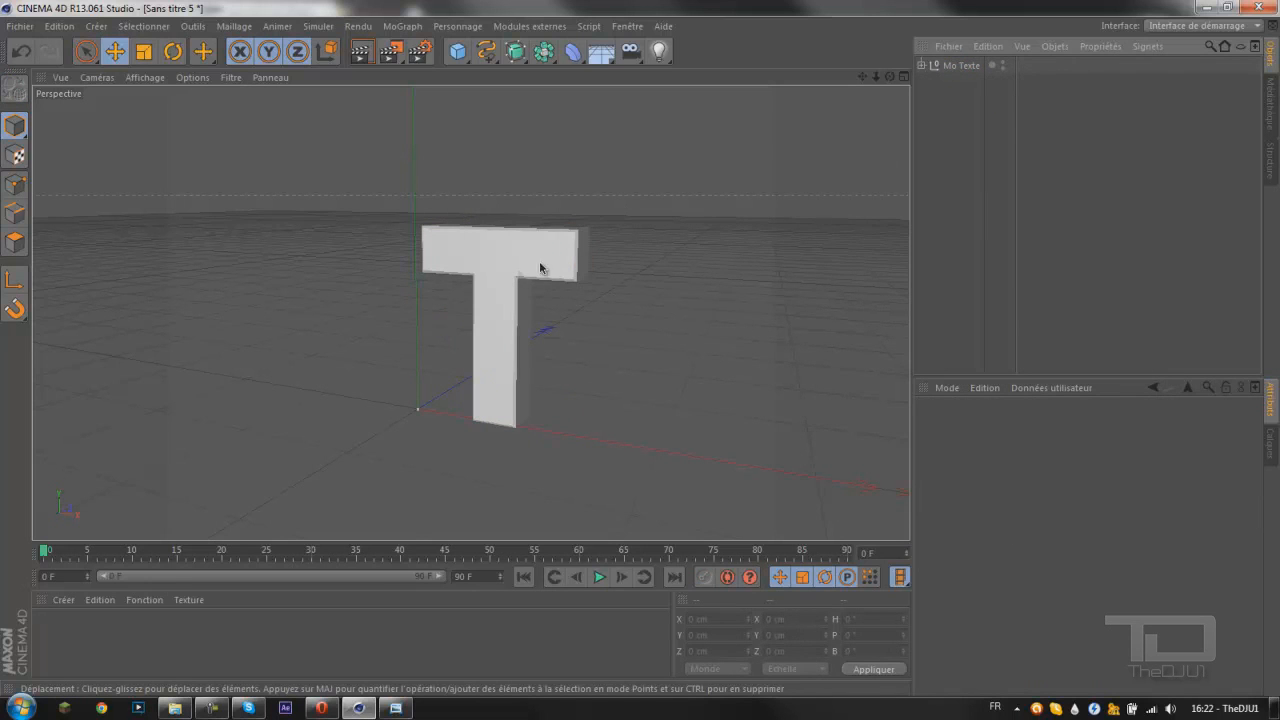
pyautogui.keyDown('alt'); pyautogui.moveTo(500, 262); pyautogui.dragTo(741, 199); pyautogui.keyUp('alt')
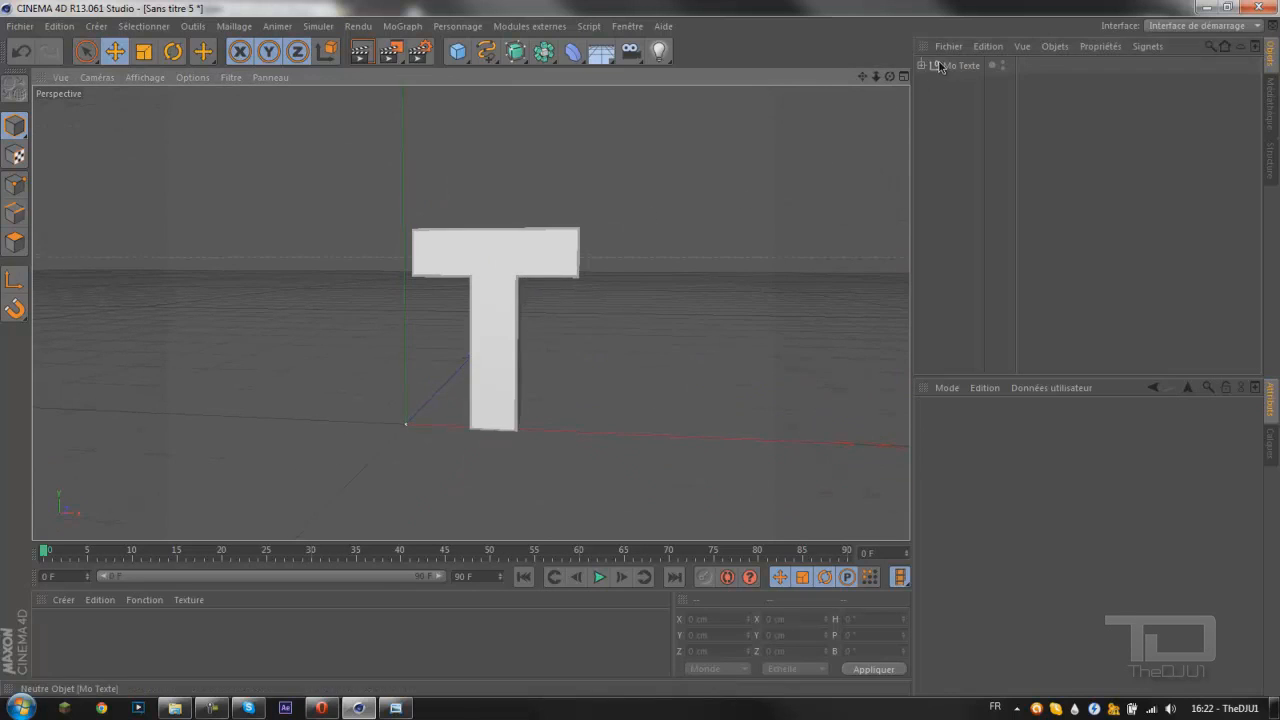
pyautogui.click(497, 330)
pyautogui.keyDown('alt'); pyautogui.moveTo(494, 309); pyautogui.dragTo(440, 296); pyautogui.keyUp('alt')
pyautogui.scroll(5, 483, 290)
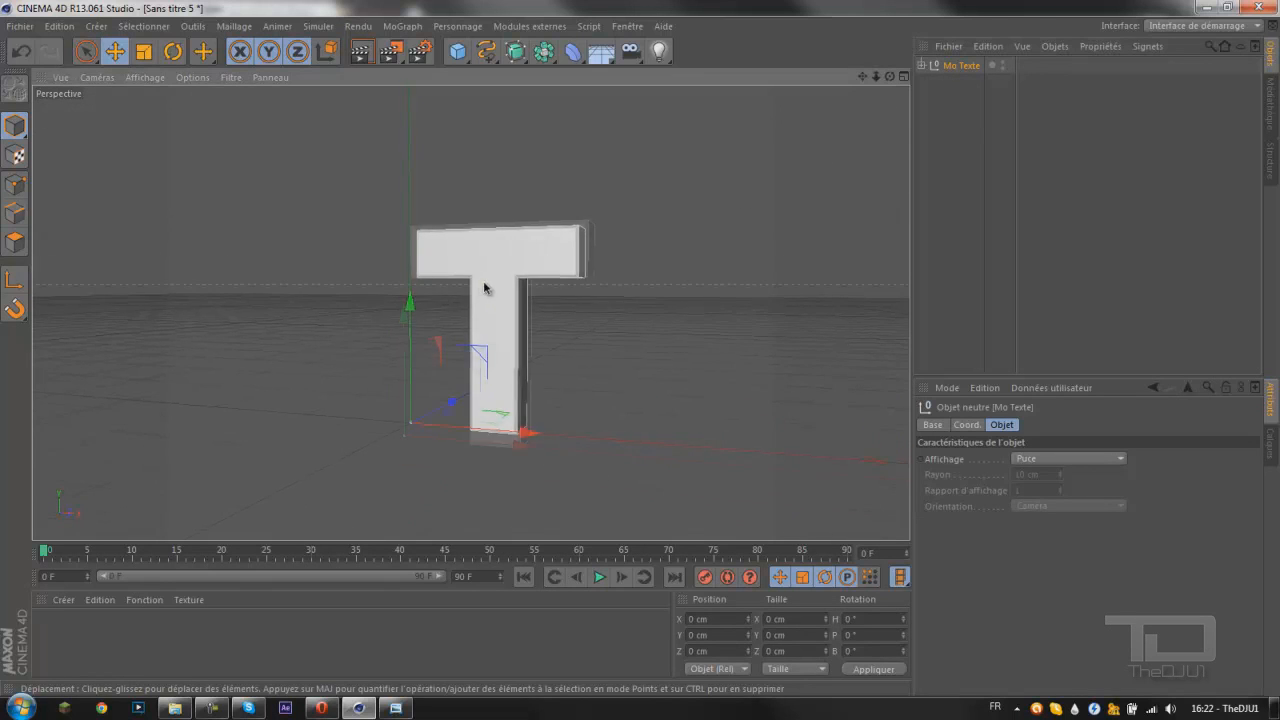
pyautogui.scroll(-2, 514, 268)
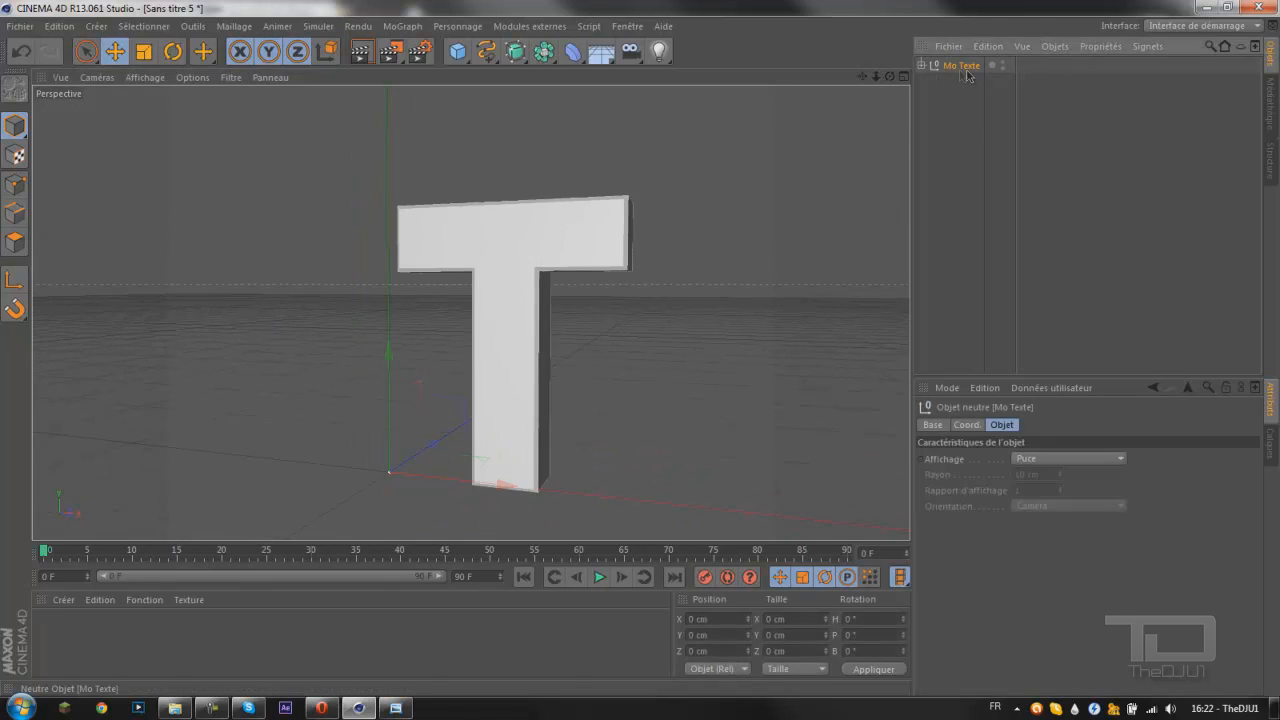
pyautogui.click(512, 27)
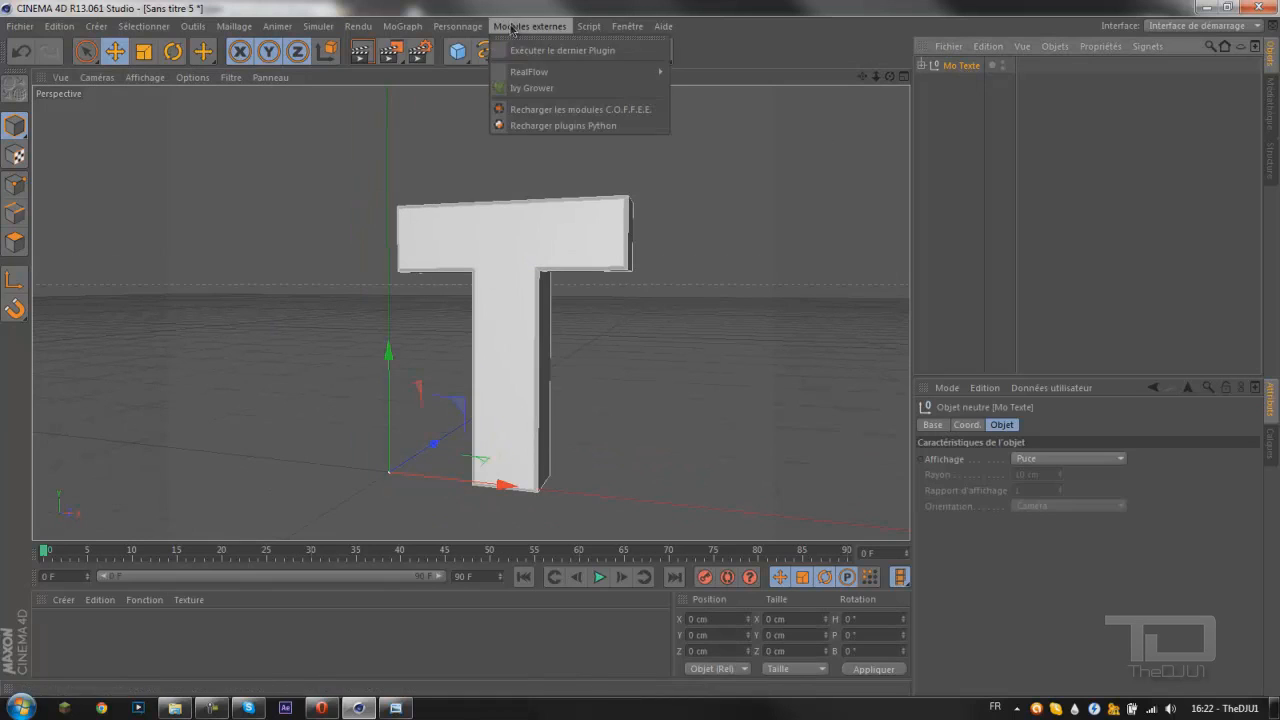
pyautogui.click(511, 89)
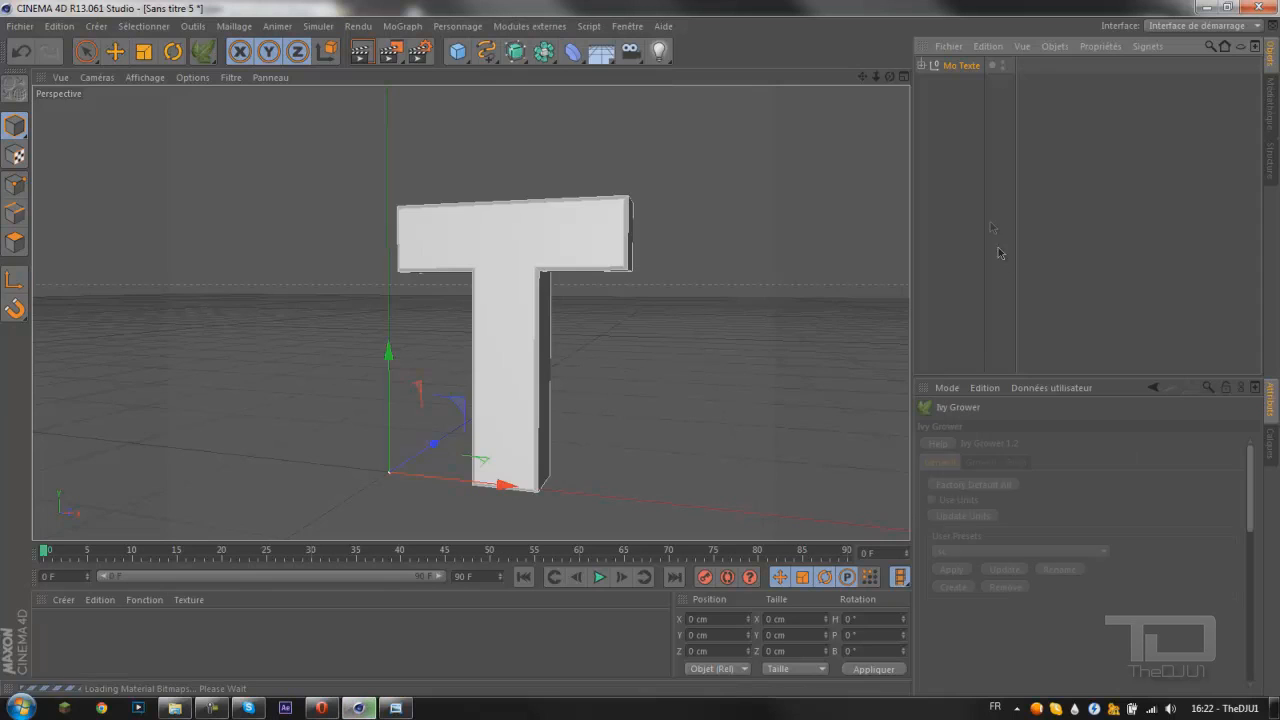
pyautogui.click(980, 463)
pyautogui.click(945, 464)
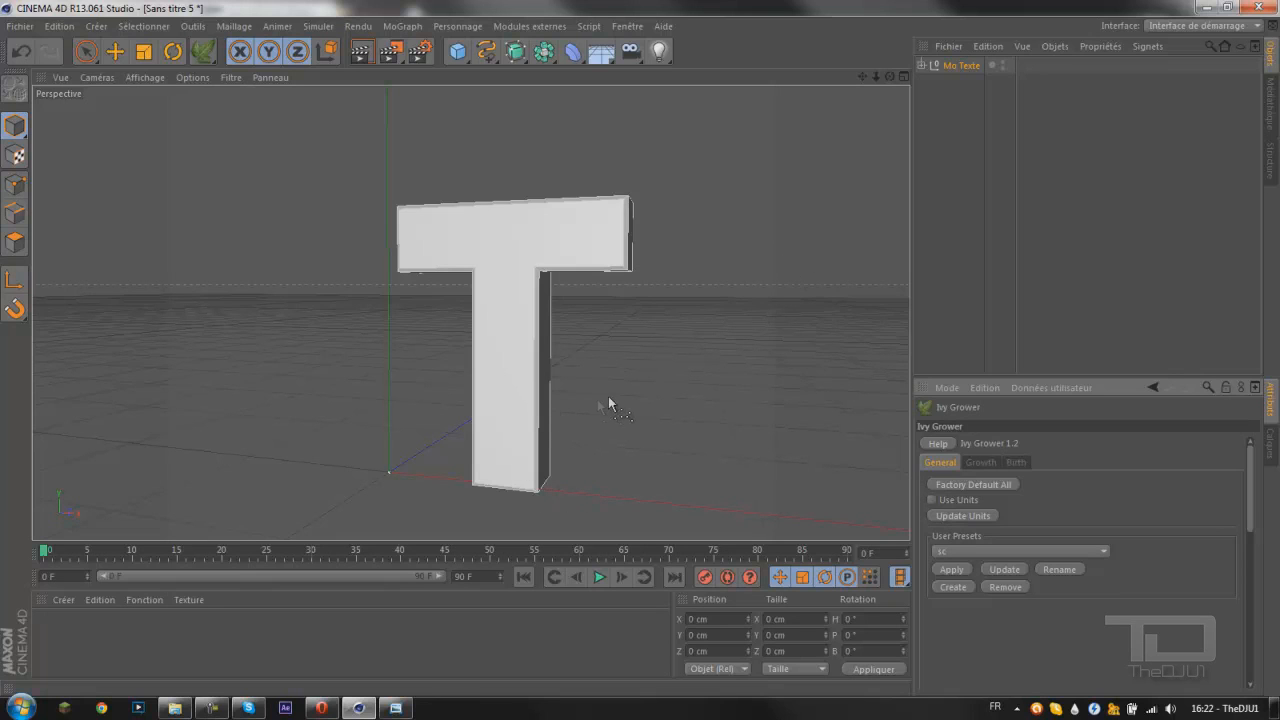
# Step: Place an ivy start point on the bevelled bottom edge of the T stem's front face
pyautogui.scroll(4, 517, 478)
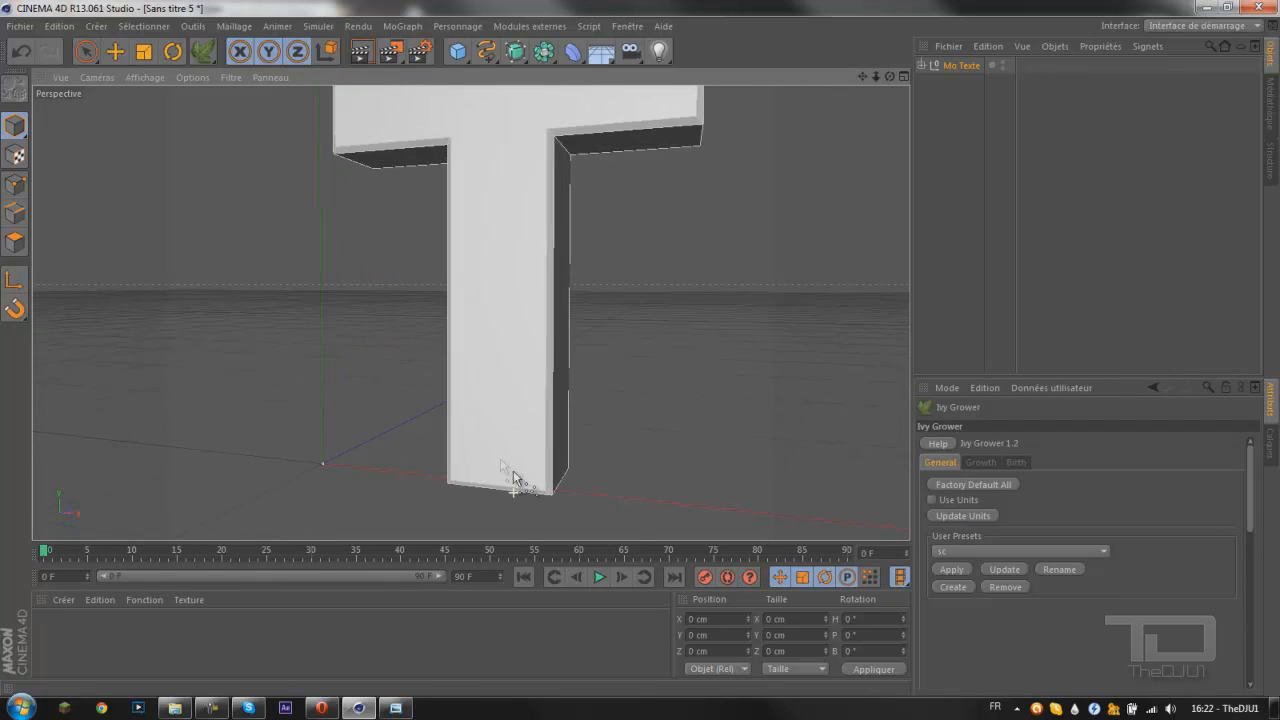
pyautogui.keyDown('alt'); pyautogui.moveTo(500, 480); pyautogui.dragTo(454, 342); pyautogui.keyUp('alt')
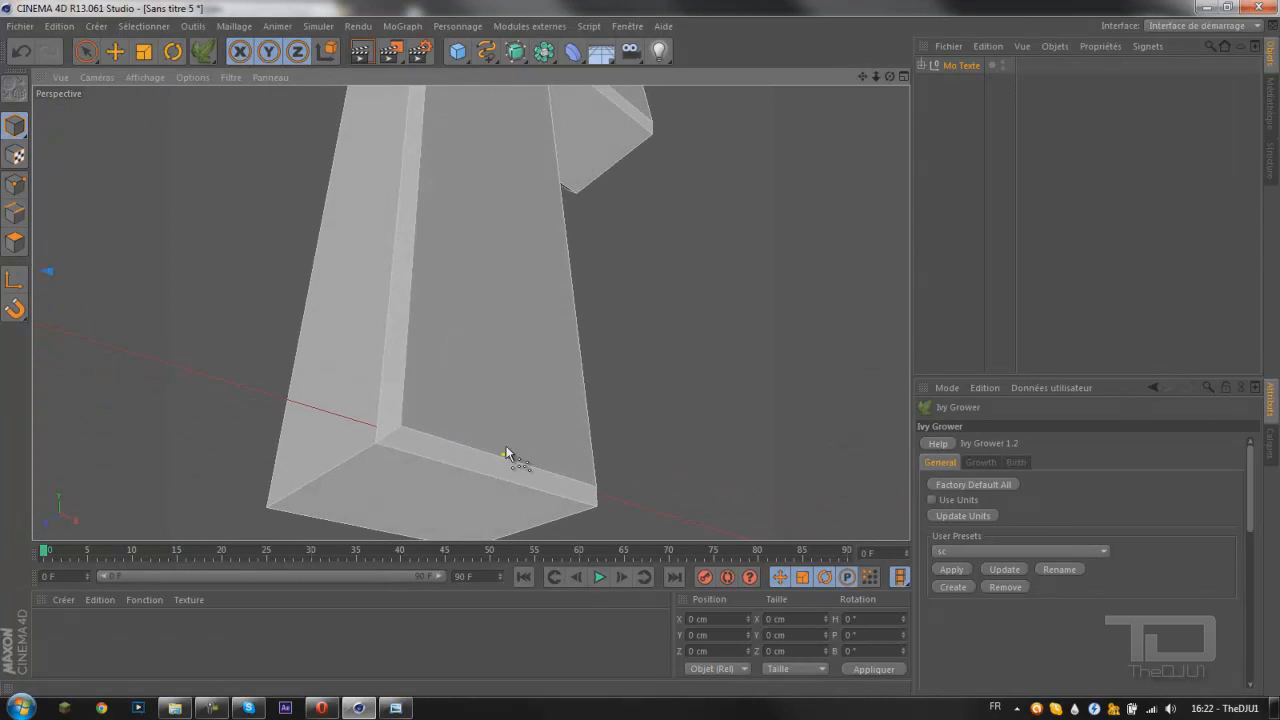
pyautogui.keyDown('alt'); pyautogui.moveTo(506, 449); pyautogui.dragTo(490, 330); pyautogui.keyUp('alt')
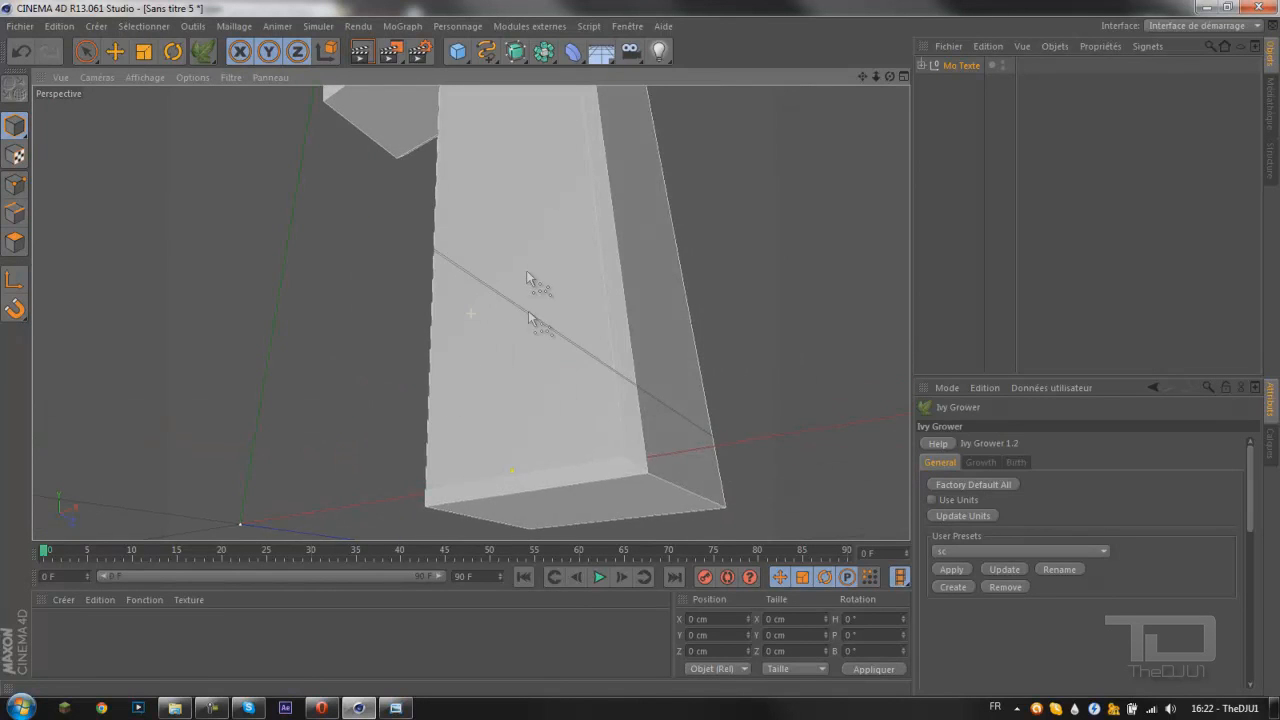
pyautogui.scroll(-3, 531, 274)
pyautogui.keyDown('alt'); pyautogui.moveTo(534, 271); pyautogui.dragTo(681, 396); pyautogui.keyUp('alt')
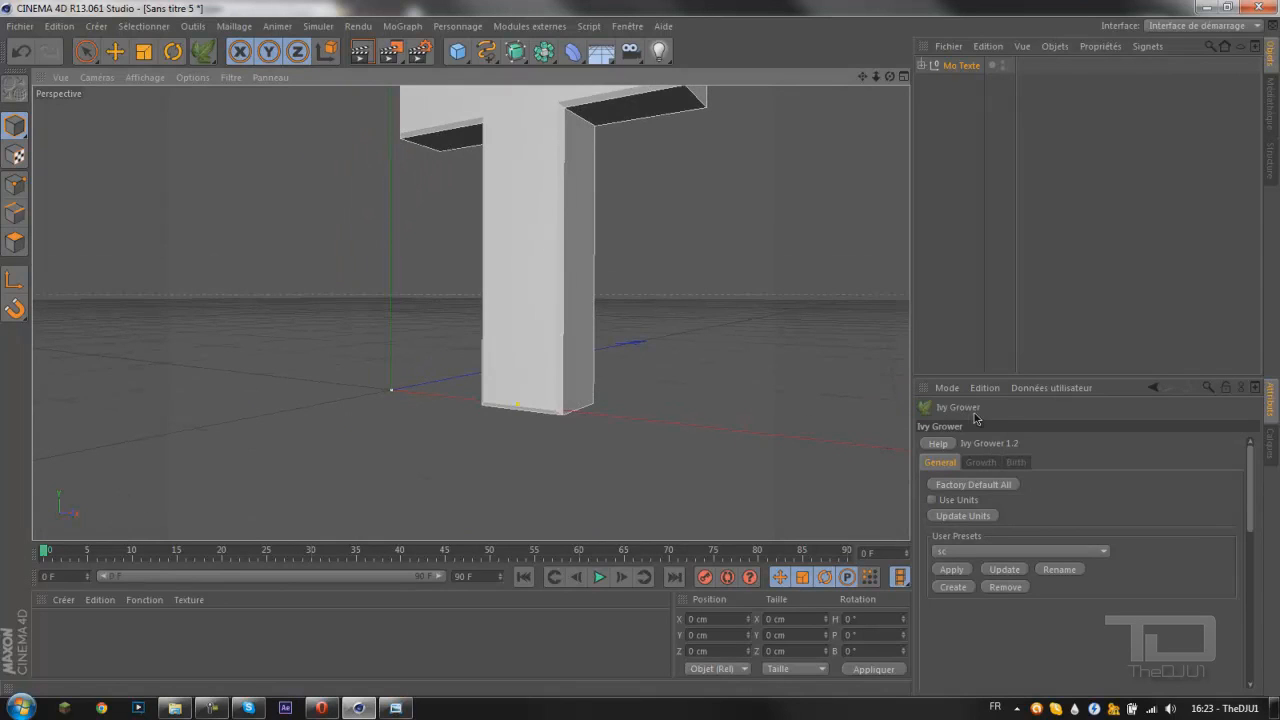
# Step: Clear any earlier growth, grow ivy branches up the T's stem from the start point, and stop the growth partway
pyautogui.click(981, 461)
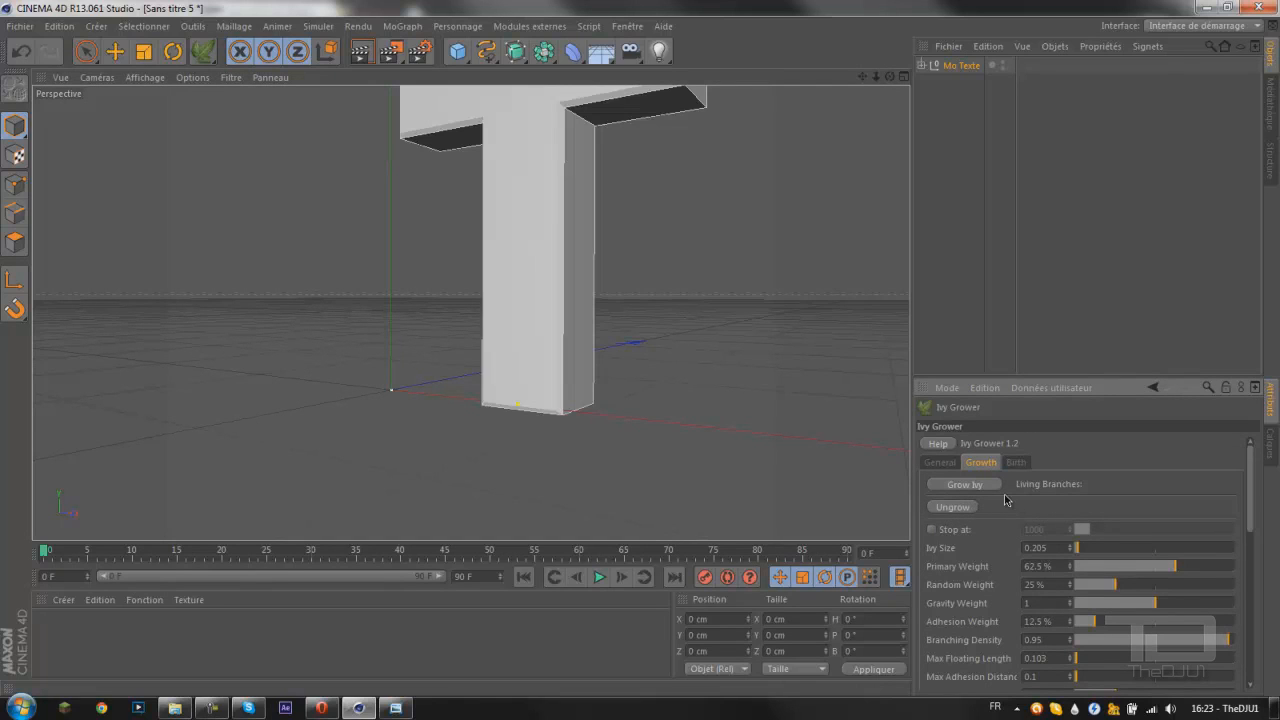
pyautogui.click(950, 510)
pyautogui.click(965, 485)
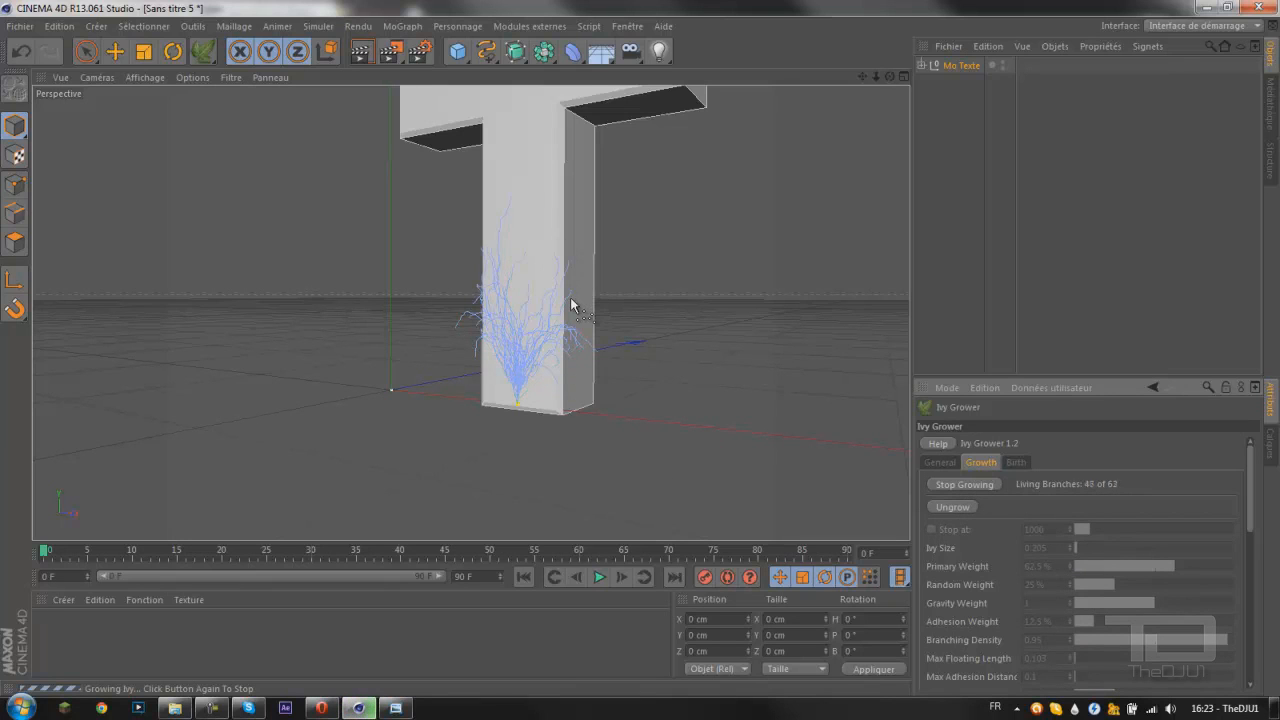
pyautogui.click(958, 485)
# Step: Inspect the grown branches around the stem and give birth to the ivy as polygon mesh with leaves
pyautogui.keyDown('alt'); pyautogui.moveTo(476, 222); pyautogui.dragTo(594, 272); pyautogui.keyUp('alt')
pyautogui.keyDown('alt'); pyautogui.moveTo(530, 340); pyautogui.dragTo(660, 297, button='right'); pyautogui.keyUp('alt')
pyautogui.keyDown('alt'); pyautogui.moveTo(646, 259); pyautogui.dragTo(597, 266); pyautogui.keyUp('alt')
pyautogui.keyDown('alt'); pyautogui.moveTo(668, 350); pyautogui.dragTo(548, 503); pyautogui.keyUp('alt')
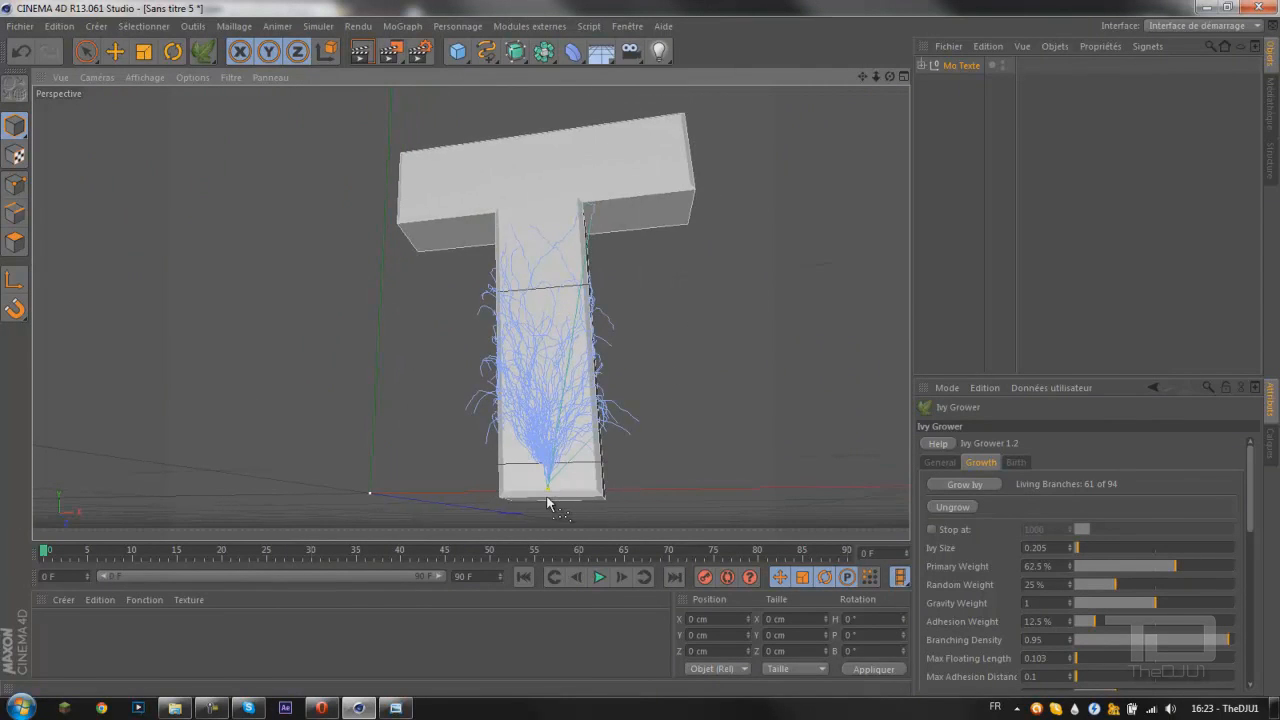
pyautogui.scroll(5, 548, 503)
pyautogui.keyDown('alt'); pyautogui.moveTo(623, 414); pyautogui.dragTo(563, 263); pyautogui.keyUp('alt')
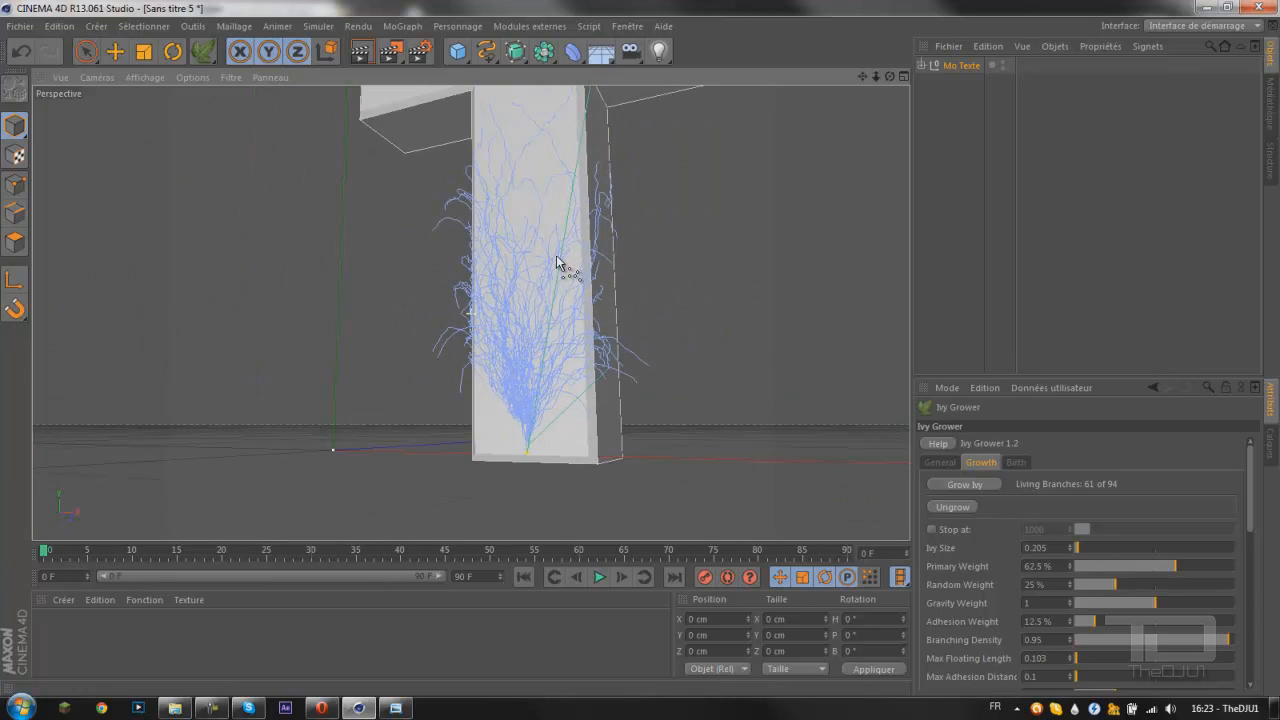
pyautogui.click(1016, 462)
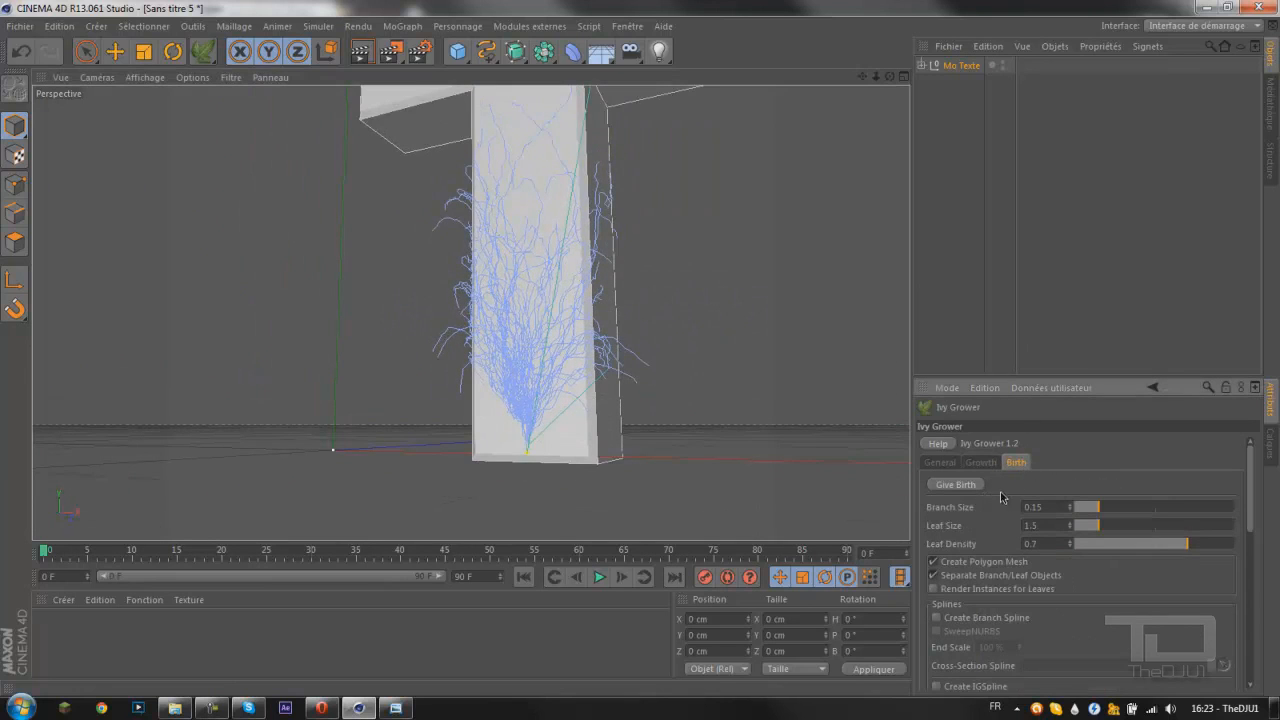
pyautogui.click(958, 486)
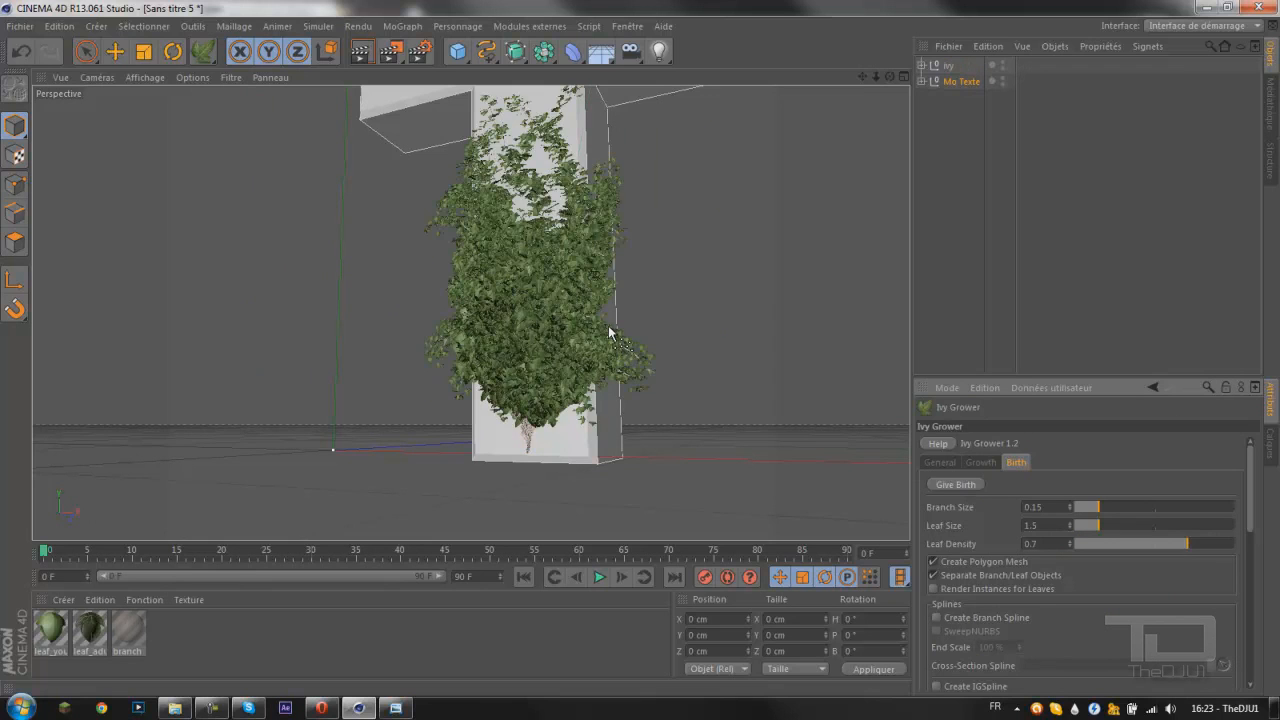
# Step: Frame the whole T and render a view region around the ivy-covered stem
pyautogui.scroll(-3, 585, 360)
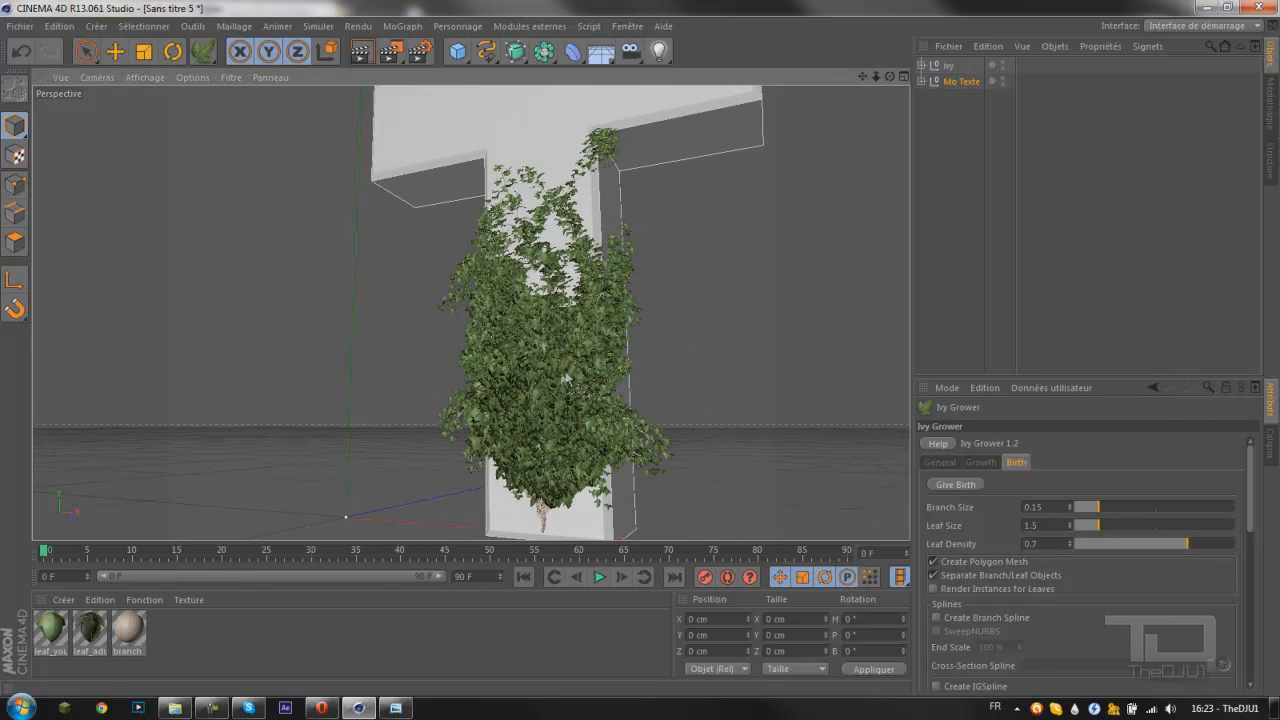
pyautogui.scroll(-2, 565, 371)
pyautogui.keyDown('alt'); pyautogui.moveTo(565, 371); pyautogui.dragTo(573, 331); pyautogui.keyUp('alt')
pyautogui.moveTo(391, 52); pyautogui.dragTo(700, 465)
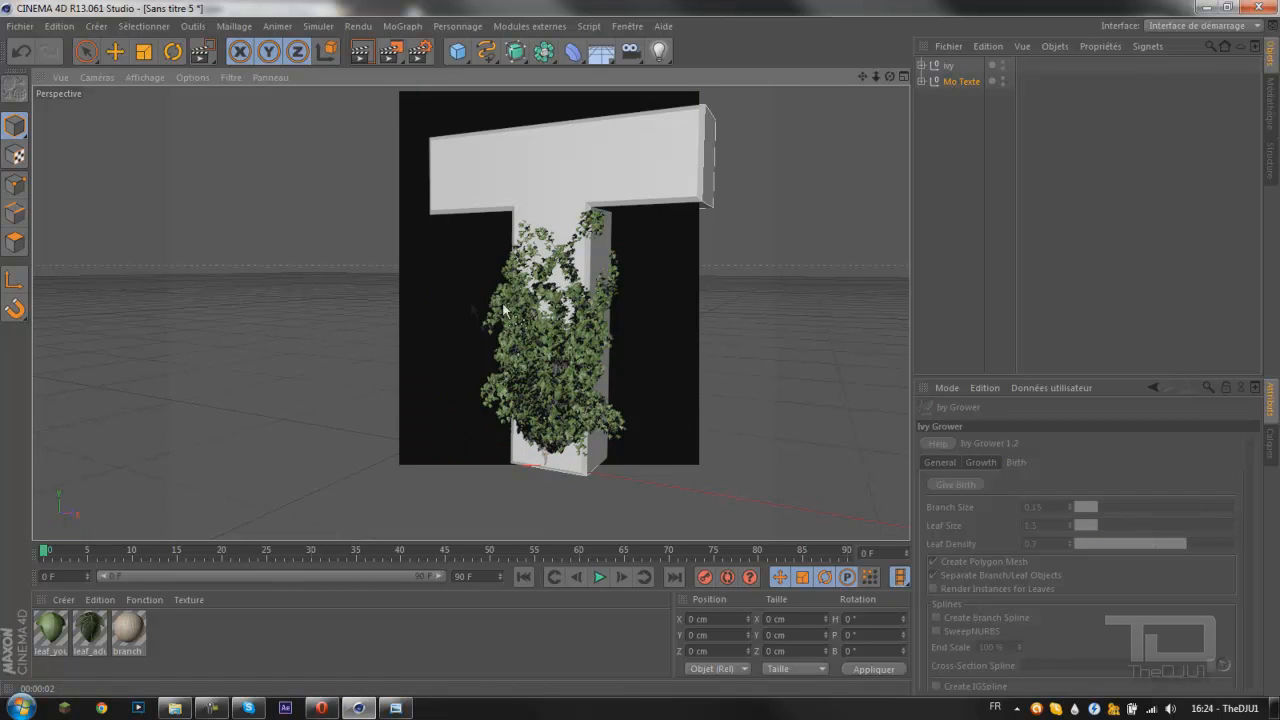
# Step: Select the Mo Texte object again and reactivate Ivy Grower for a second plant
pyautogui.click(1008, 192)
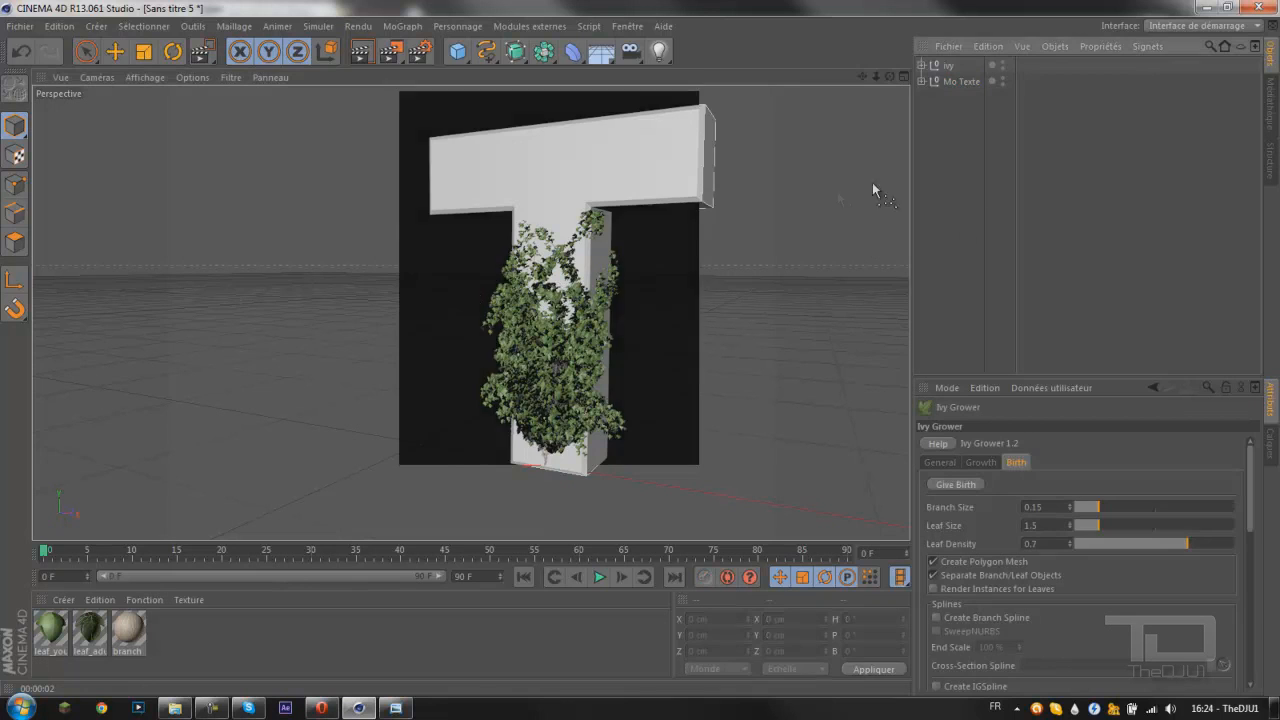
pyautogui.keyDown('alt'); pyautogui.moveTo(499, 422); pyautogui.dragTo(530, 360); pyautogui.keyUp('alt')
pyautogui.click(948, 65)
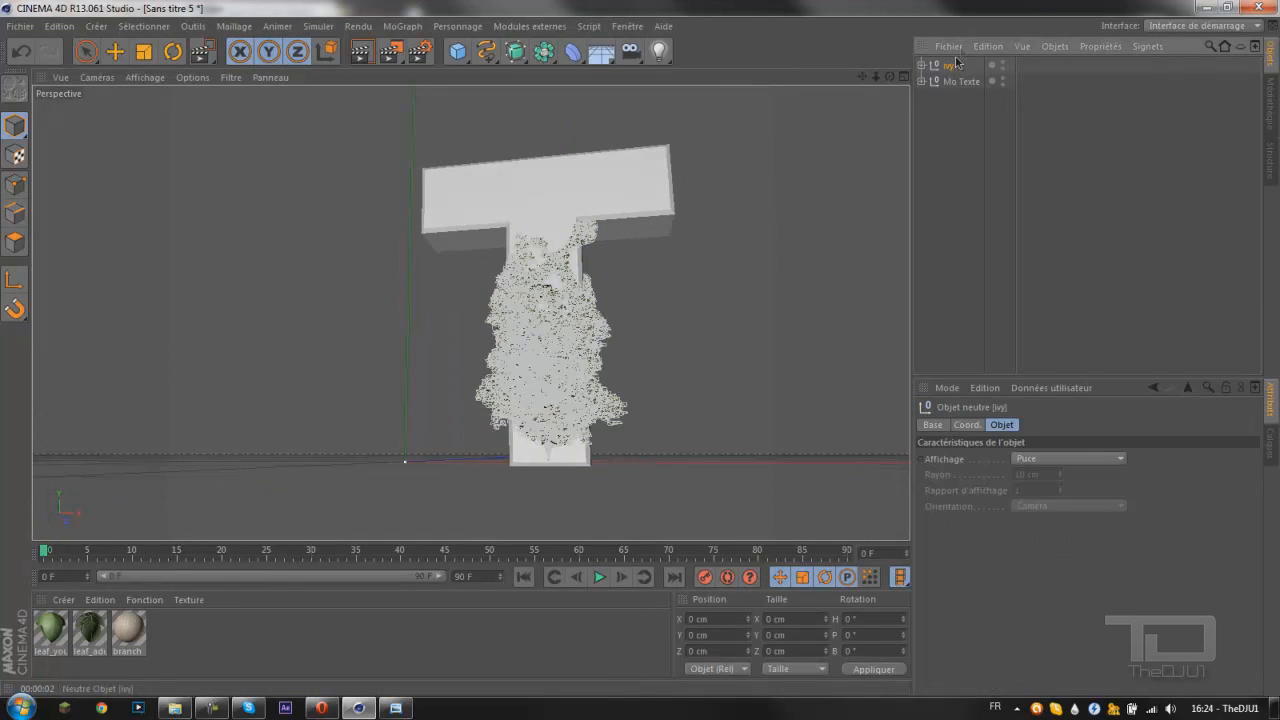
pyautogui.click(950, 82)
pyautogui.moveTo(199, 52); pyautogui.dragTo(253, 103)
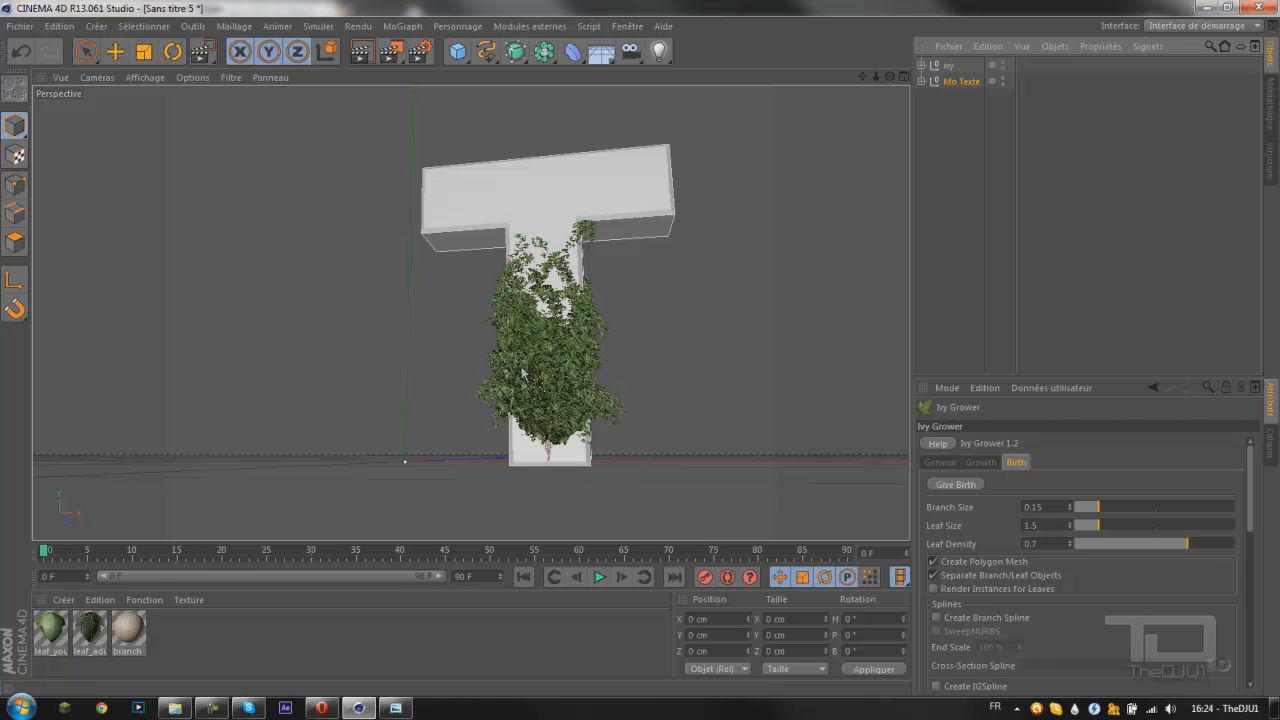
# Step: Place a new ivy start point in the middle of the T stem's underside
pyautogui.scroll(6, 557, 462)
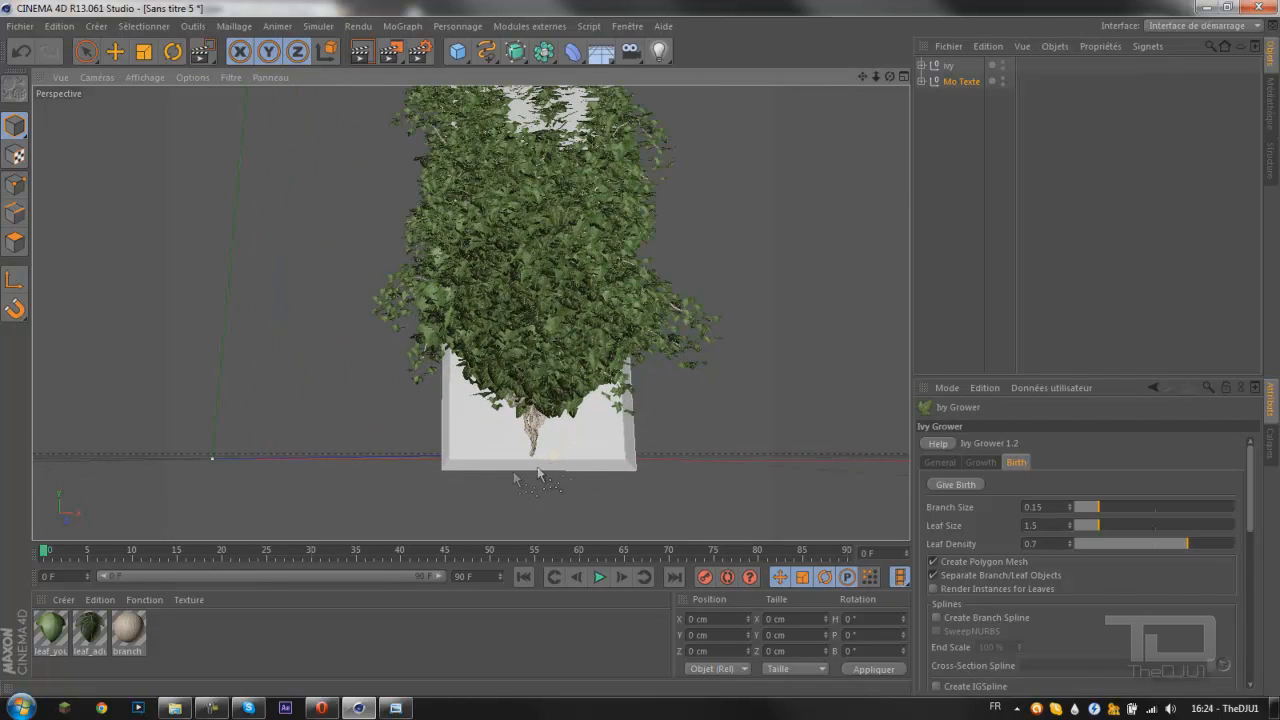
pyautogui.keyDown('alt'); pyautogui.moveTo(535, 465); pyautogui.dragTo(525, 325); pyautogui.keyUp('alt')
pyautogui.keyDown('alt'); pyautogui.moveTo(580, 382); pyautogui.dragTo(575, 316); pyautogui.keyUp('alt')
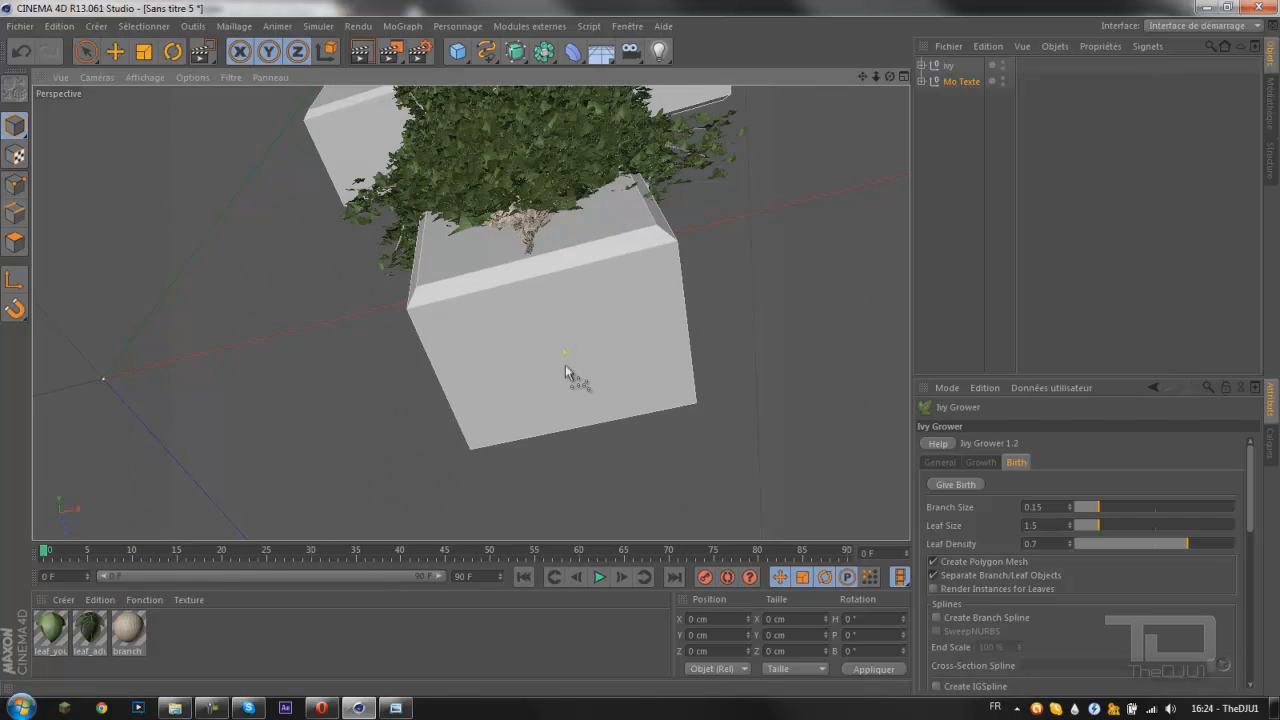
pyautogui.keyDown('alt'); pyautogui.moveTo(574, 320); pyautogui.dragTo(745, 336); pyautogui.keyUp('alt')
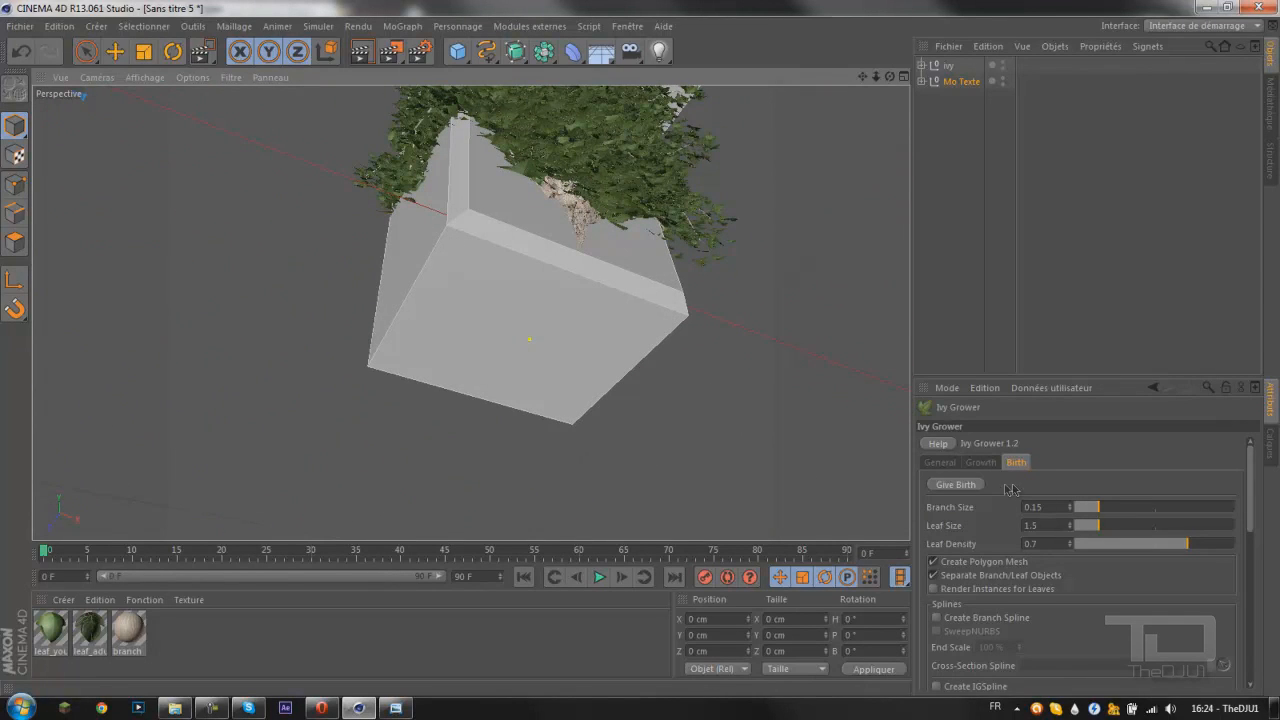
# Step: Grow ivy branches from the start point on the stem's underside, then stop the growth
pyautogui.click(980, 462)
pyautogui.click(965, 485)
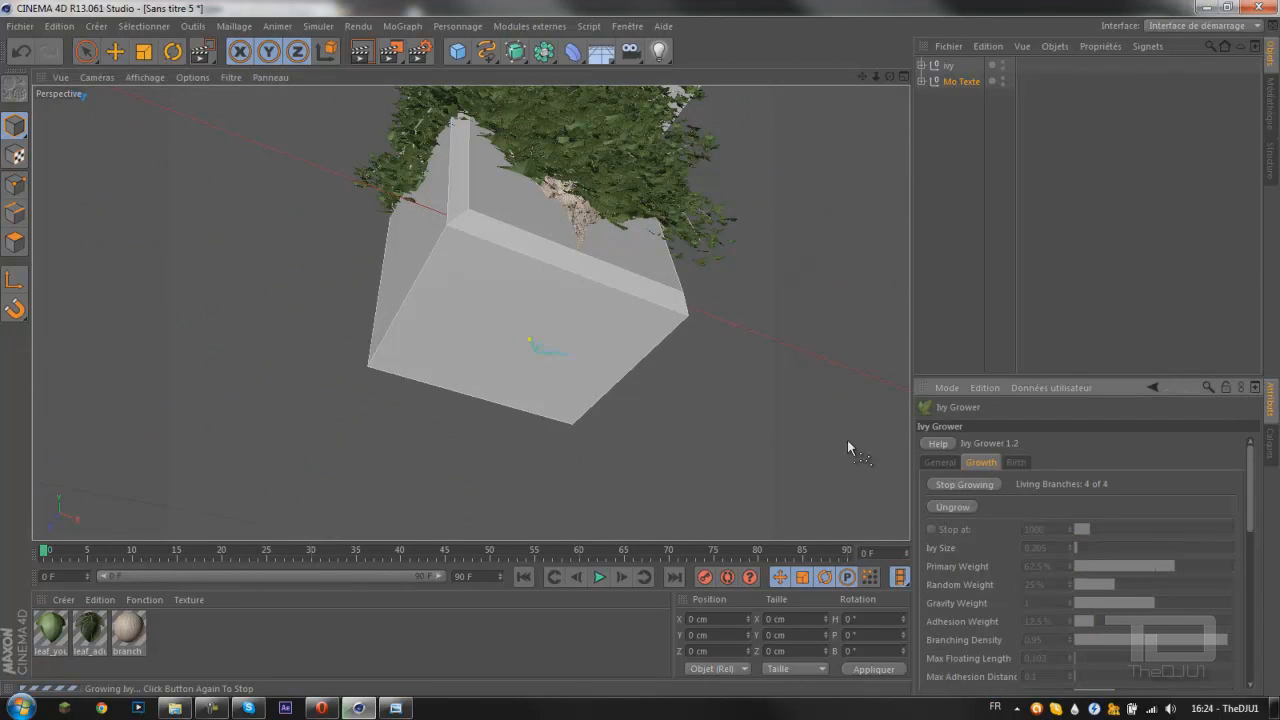
pyautogui.keyDown('alt'); pyautogui.moveTo(606, 323); pyautogui.dragTo(589, 386); pyautogui.keyUp('alt')
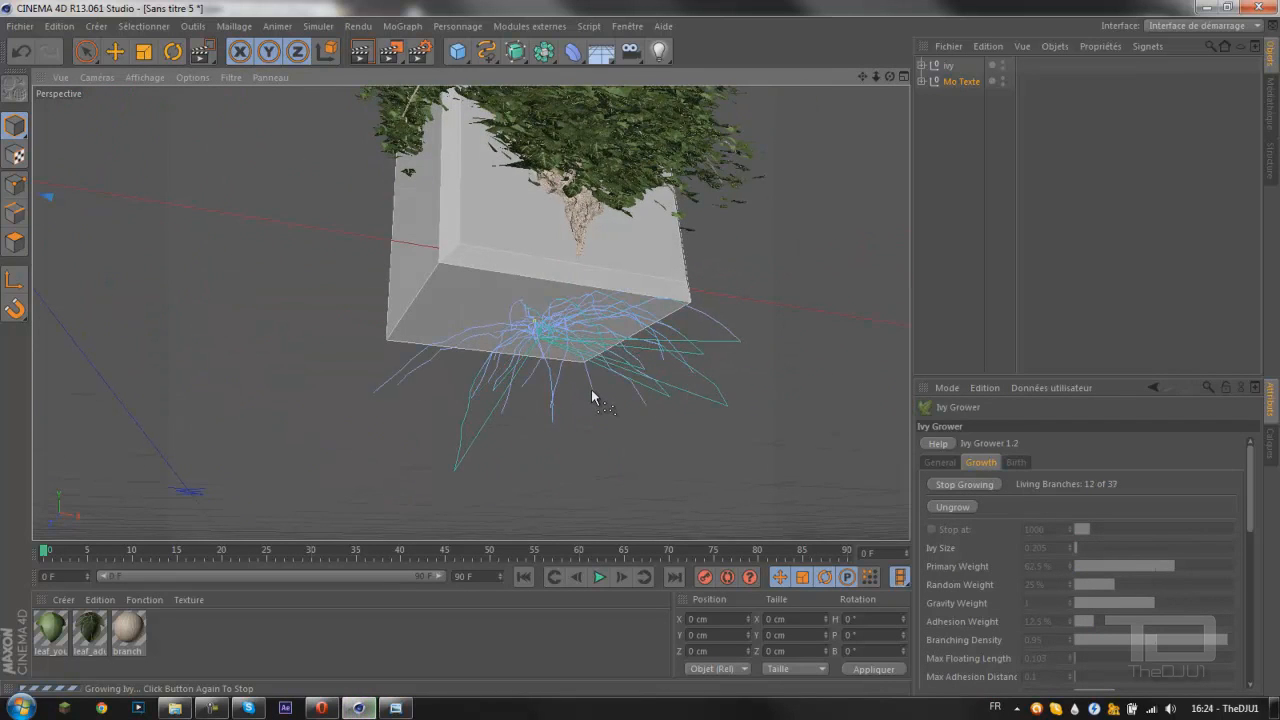
pyautogui.click(944, 485)
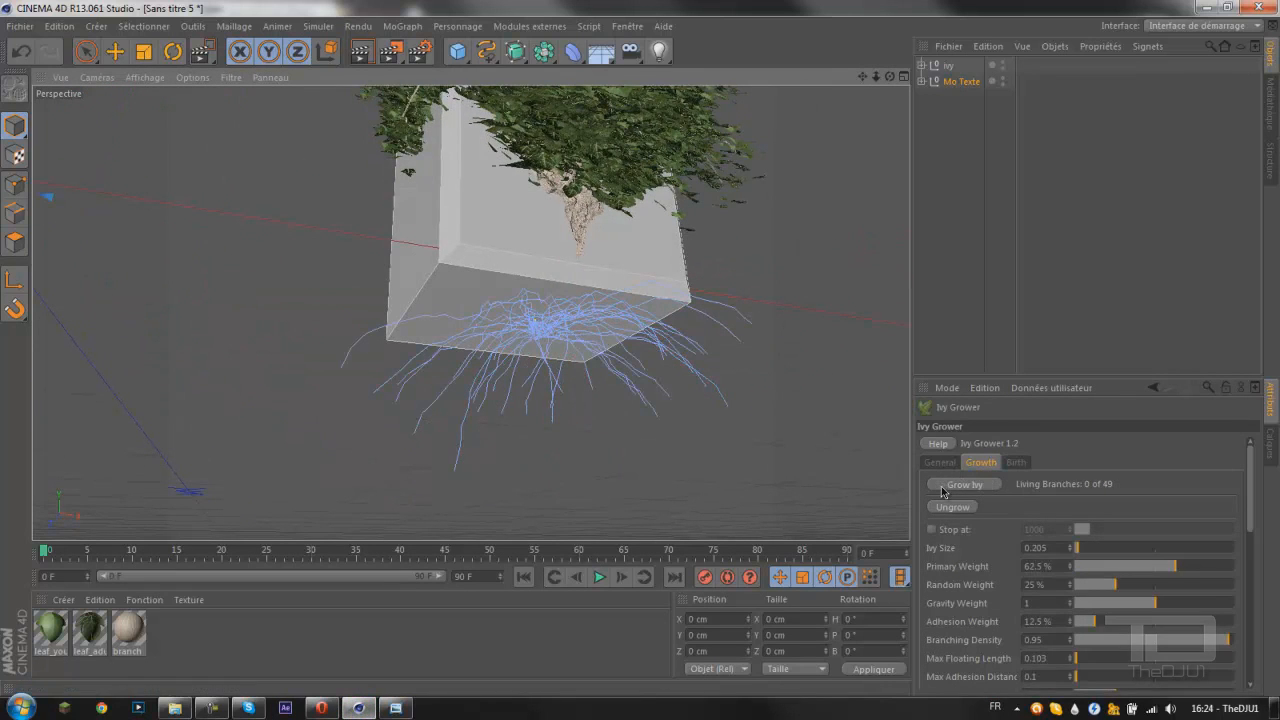
# Step: Give birth to the underside ivy as polygon mesh with leaves
pyautogui.keyDown('alt'); pyautogui.moveTo(683, 376); pyautogui.dragTo(557, 300); pyautogui.keyUp('alt')
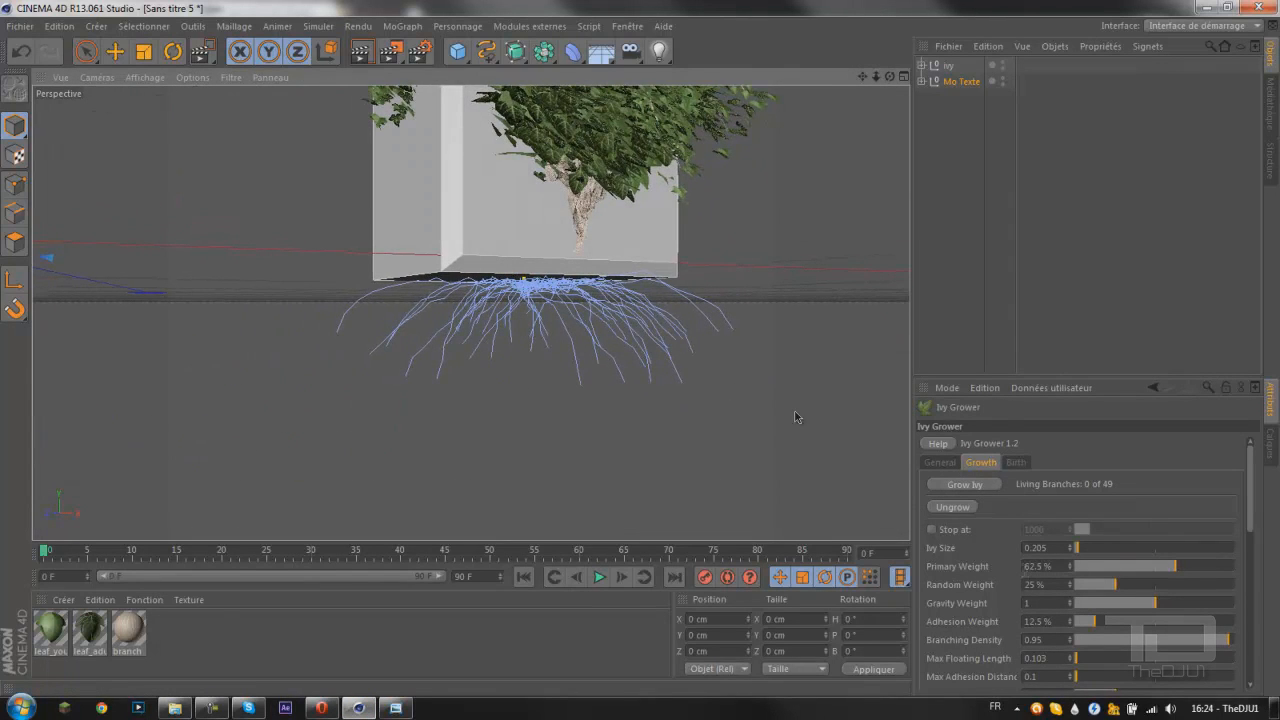
pyautogui.click(1016, 462)
pyautogui.click(964, 485)
# Step: Place an ivy start point at the lower front corner of the T's stem, grow branches from it, and stop the growth
pyautogui.keyDown('alt'); pyautogui.moveTo(520, 350); pyautogui.dragTo(480, 262); pyautogui.keyUp('alt')
pyautogui.scroll(-3, 562, 234)
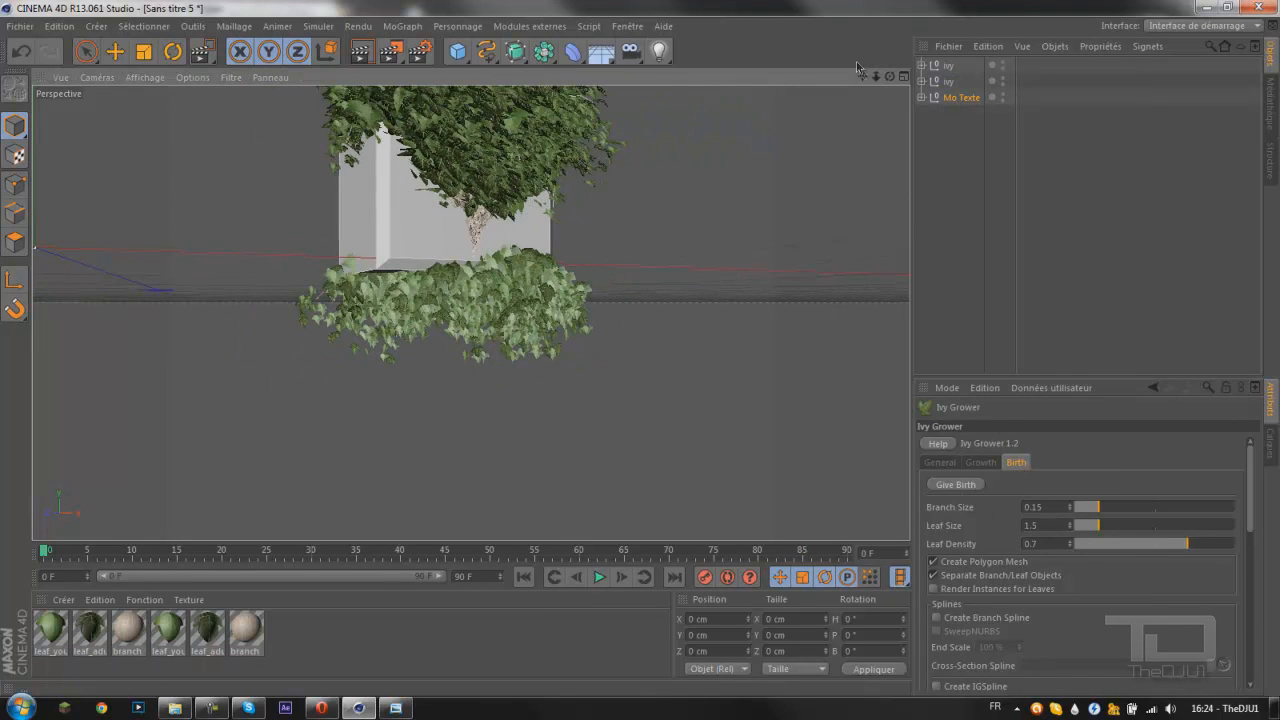
pyautogui.moveTo(876, 78); pyautogui.dragTo(643, 354)
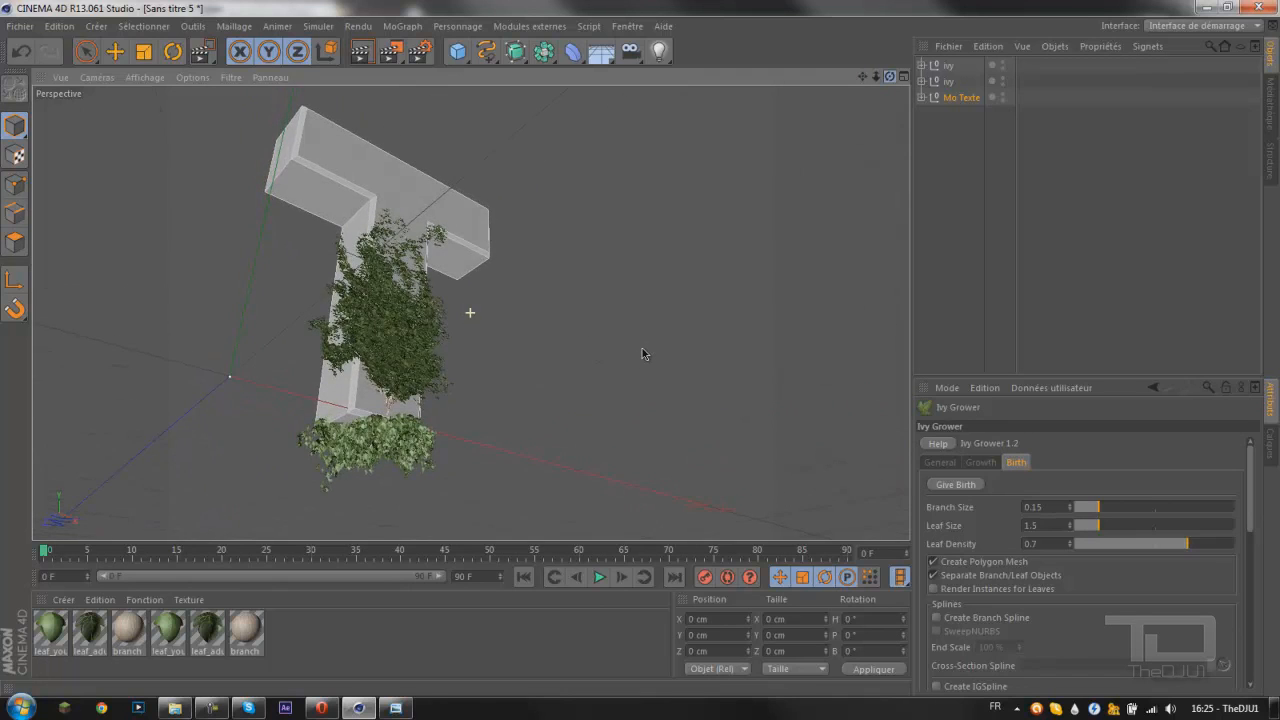
pyautogui.keyDown('alt'); pyautogui.moveTo(316, 410); pyautogui.dragTo(366, 406, button='right'); pyautogui.keyUp('alt')
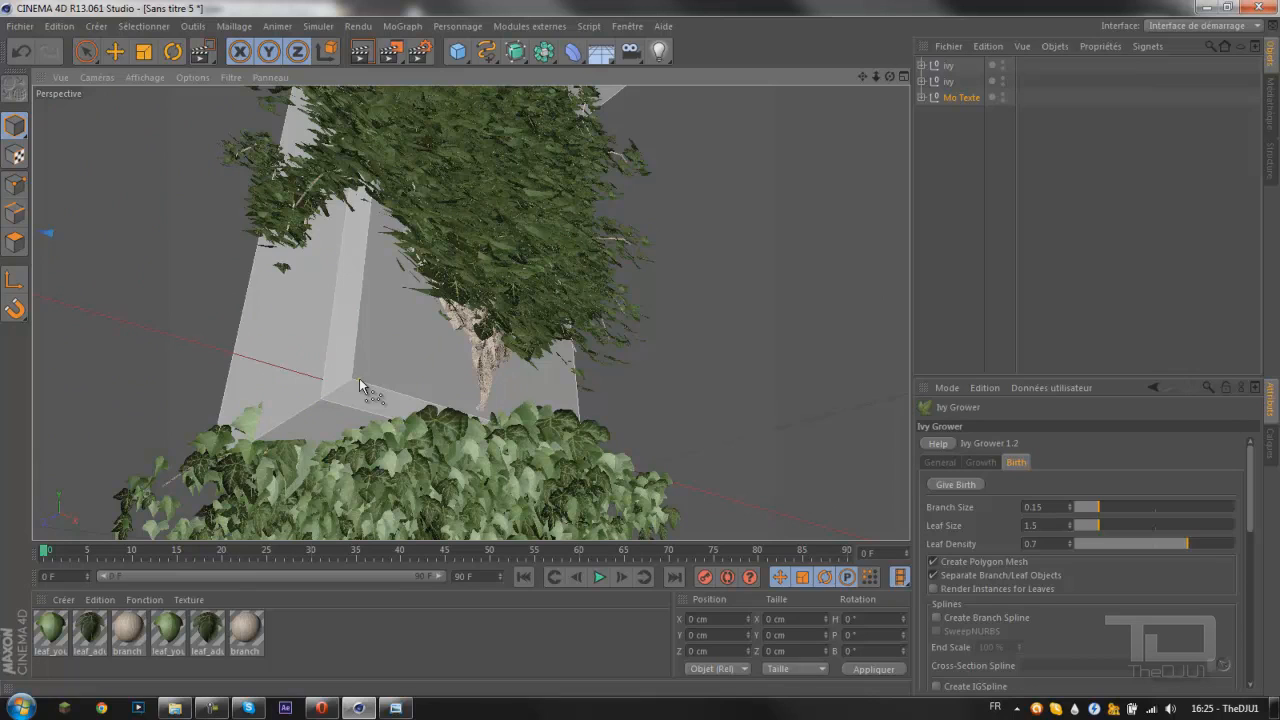
pyautogui.click(981, 463)
pyautogui.click(964, 484)
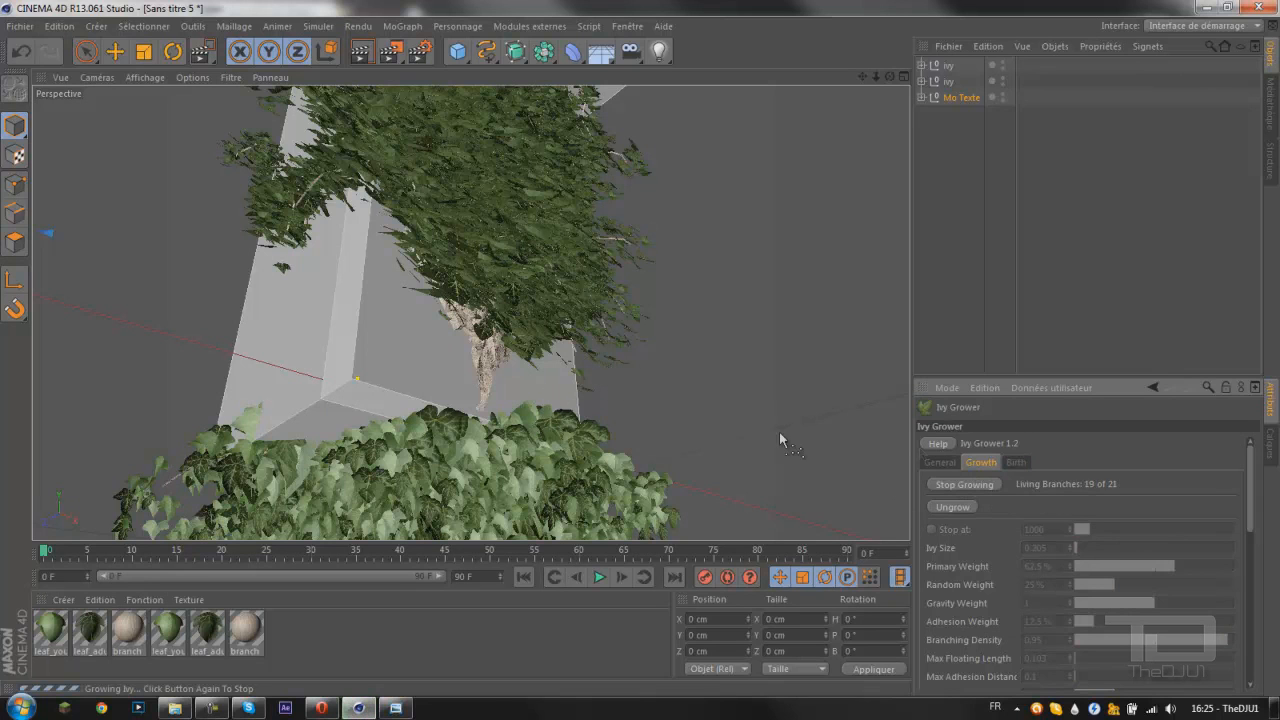
pyautogui.click(956, 487)
# Step: Give birth to the ivy at the stem's lower front corner as polygon mesh with leaves
pyautogui.keyDown('alt'); pyautogui.moveTo(366, 285); pyautogui.dragTo(321, 377); pyautogui.keyUp('alt')
pyautogui.click(1016, 462)
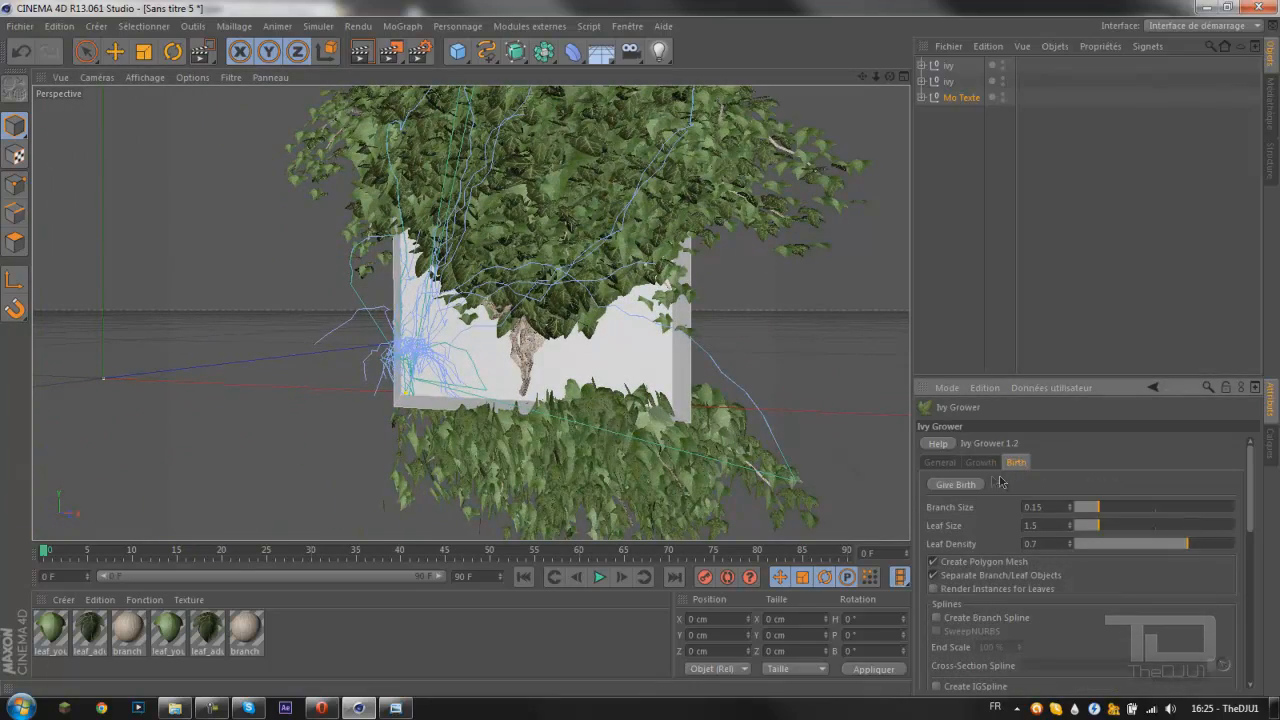
pyautogui.click(958, 484)
pyautogui.keyDown('alt'); pyautogui.moveTo(529, 287); pyautogui.dragTo(754, 494); pyautogui.keyUp('alt')
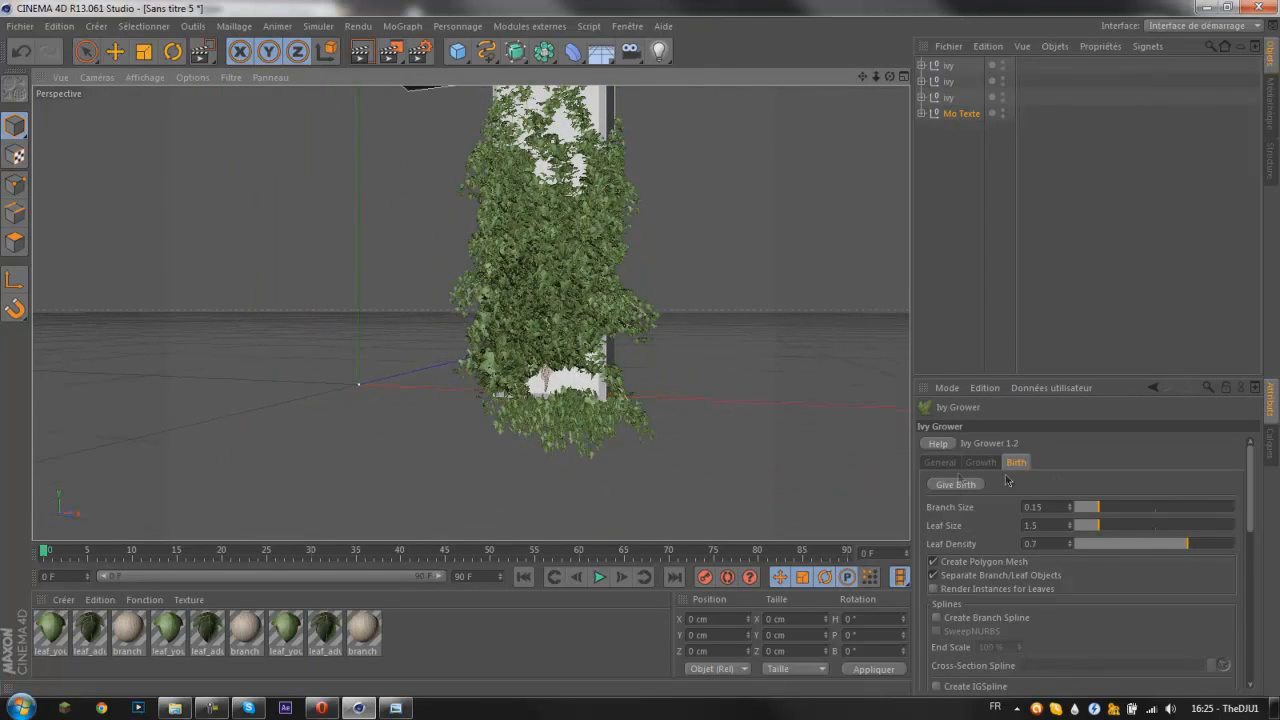
# Step: Review the ivy's leaf and branch maps and place a start point on the front face of the crossbar's outer end
pyautogui.click(971, 464)
pyautogui.scroll(-10, 1100, 540)
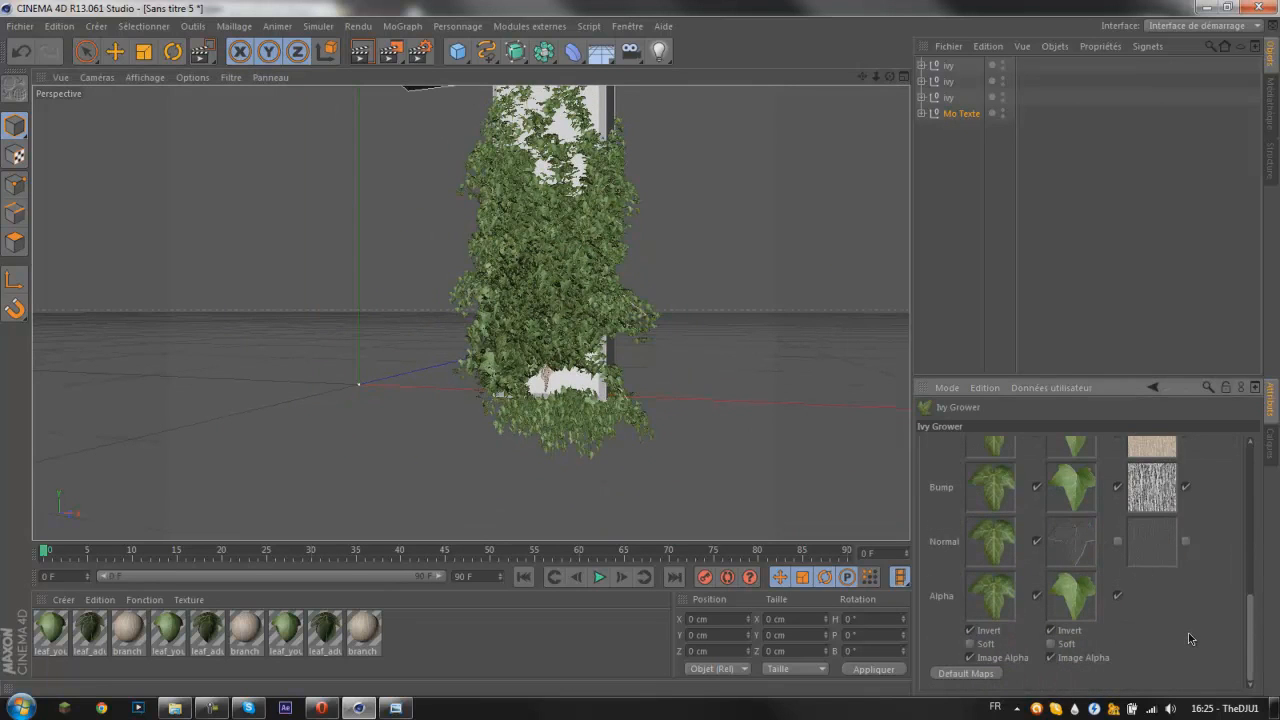
pyautogui.scroll(2, 1185, 620)
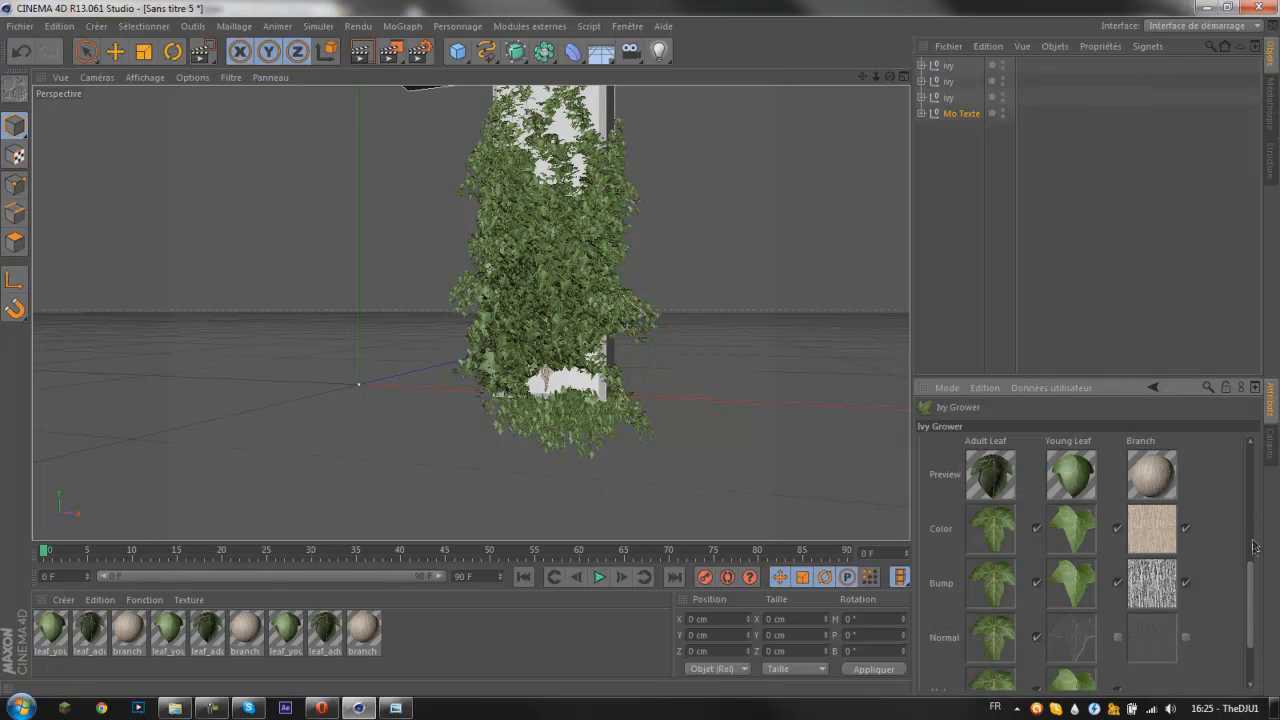
pyautogui.moveTo(1251, 592); pyautogui.dragTo(1245, 476)
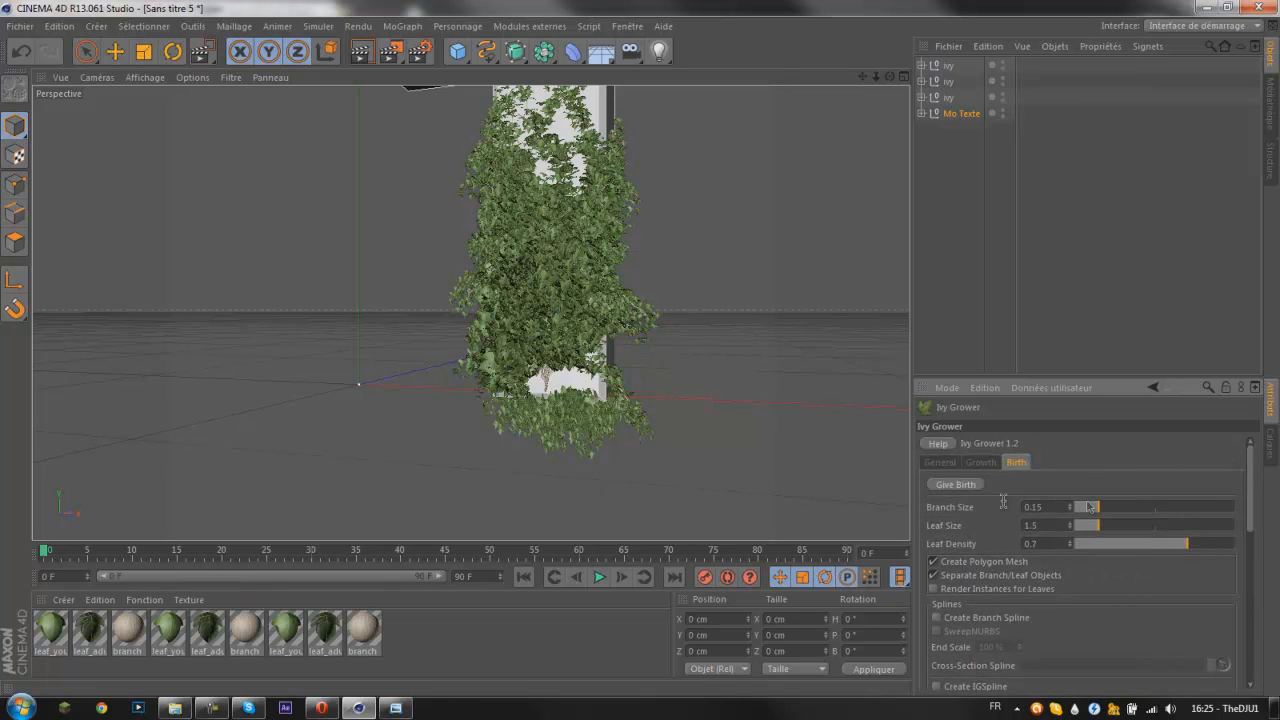
pyautogui.keyDown('alt'); pyautogui.moveTo(587, 130); pyautogui.dragTo(596, 343, button='middle'); pyautogui.keyUp('alt')
pyautogui.scroll(3, 495, 293)
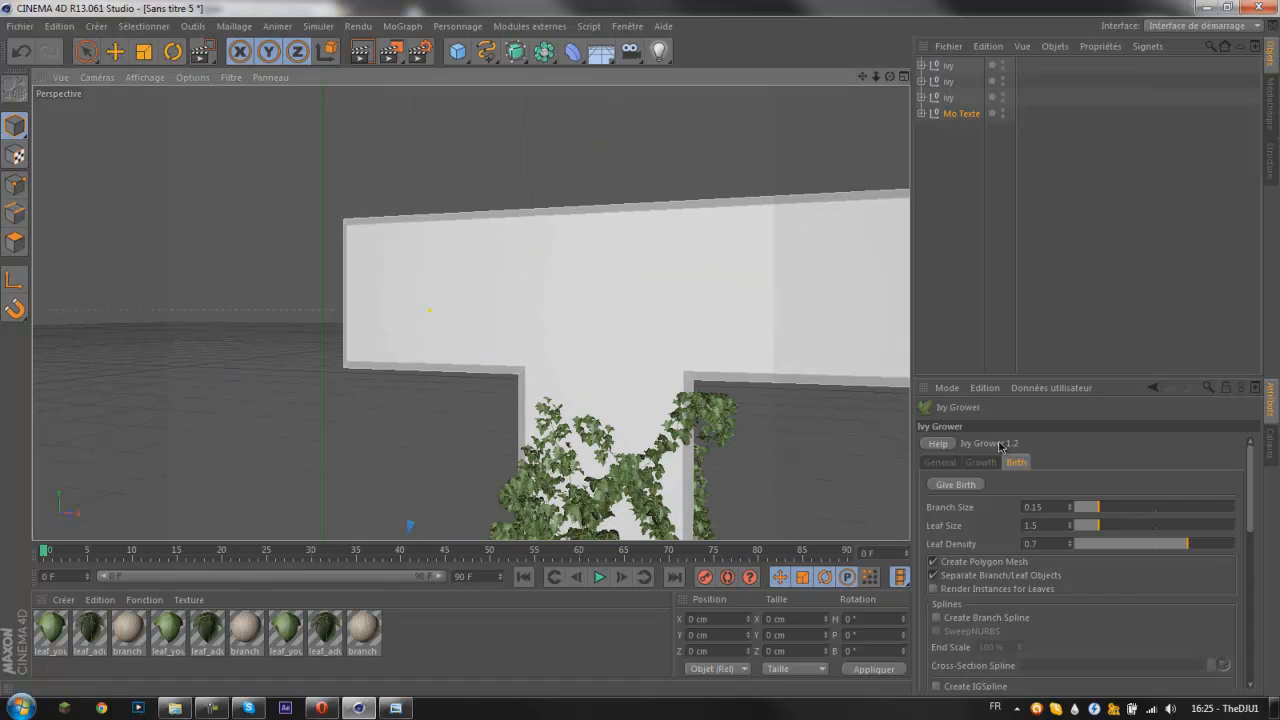
# Step: Set the ivy's branch size to 0.492, leaf size to 6.262 and leaf density to 0.324
pyautogui.click(1114, 511)
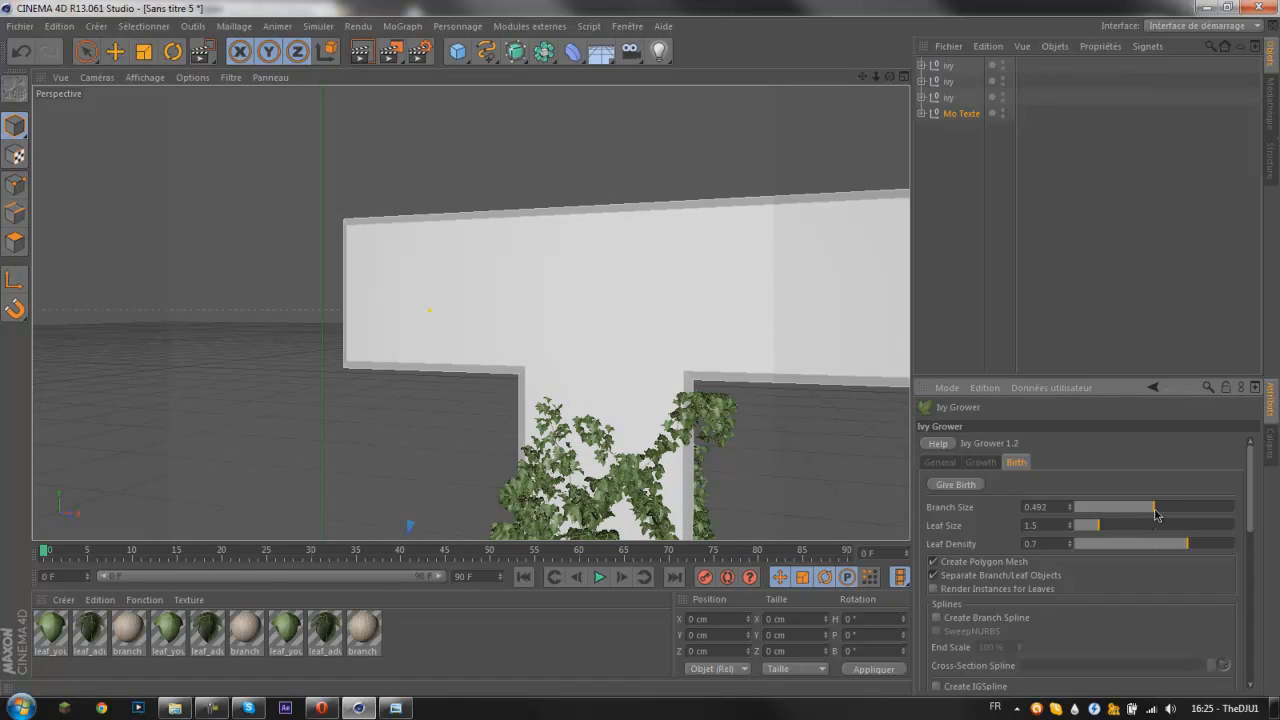
pyautogui.moveTo(1122, 530)
pyautogui.mouseDown()
pyautogui.moveTo(1180, 532)
pyautogui.moveTo(1131, 532)
pyautogui.mouseUp()
pyautogui.click(1147, 546)
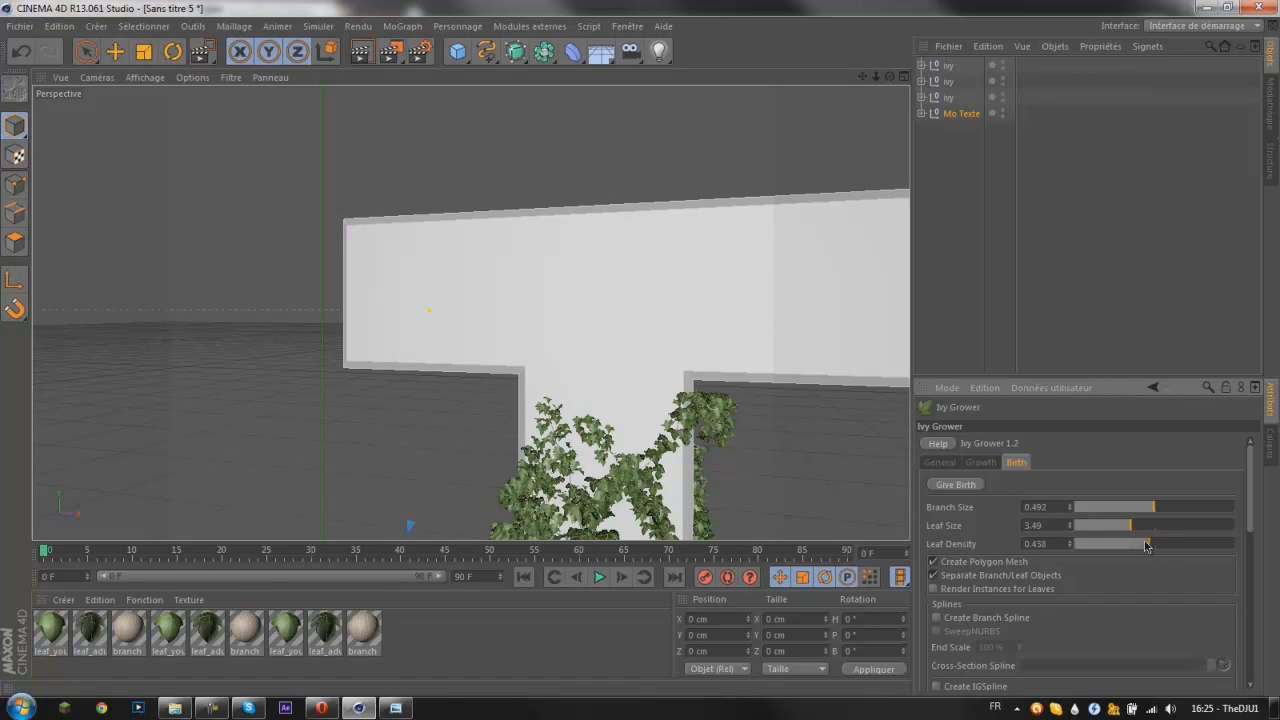
pyautogui.click(1167, 527)
# Step: Grow short ivy branches on the crossbar's front face and give birth to them as large-leaved ivy
pyautogui.click(990, 463)
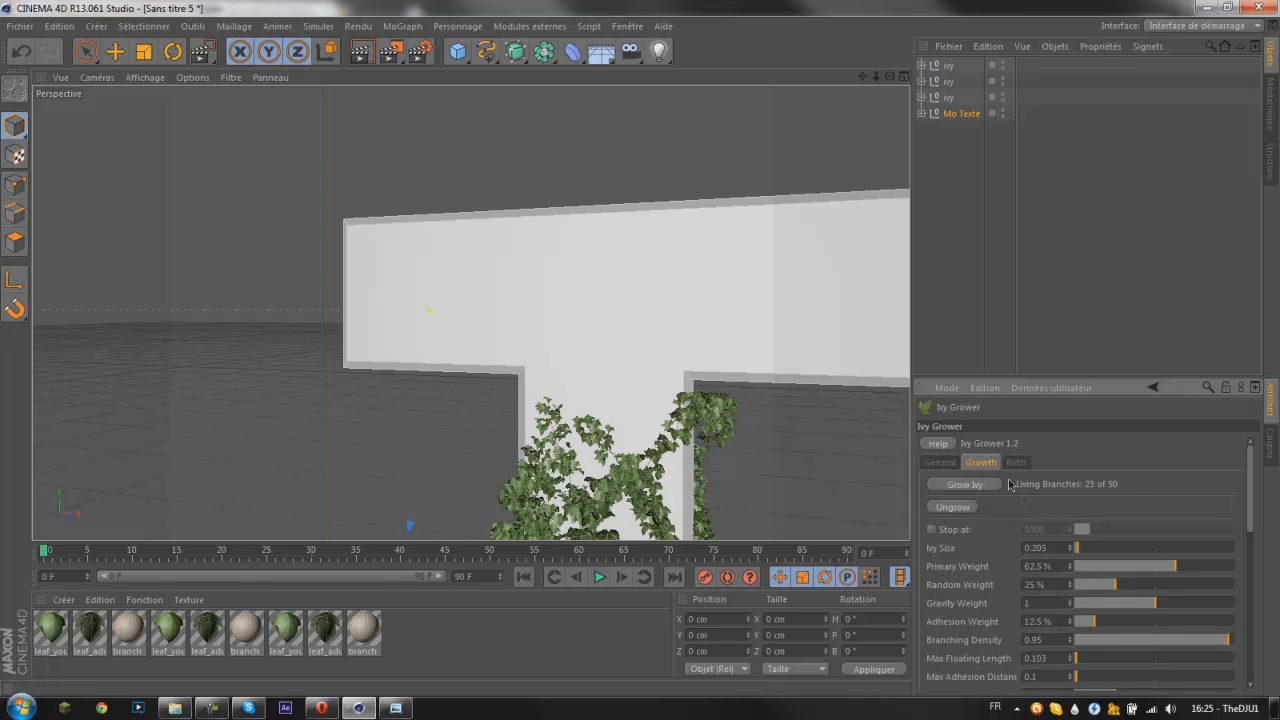
pyautogui.click(960, 485)
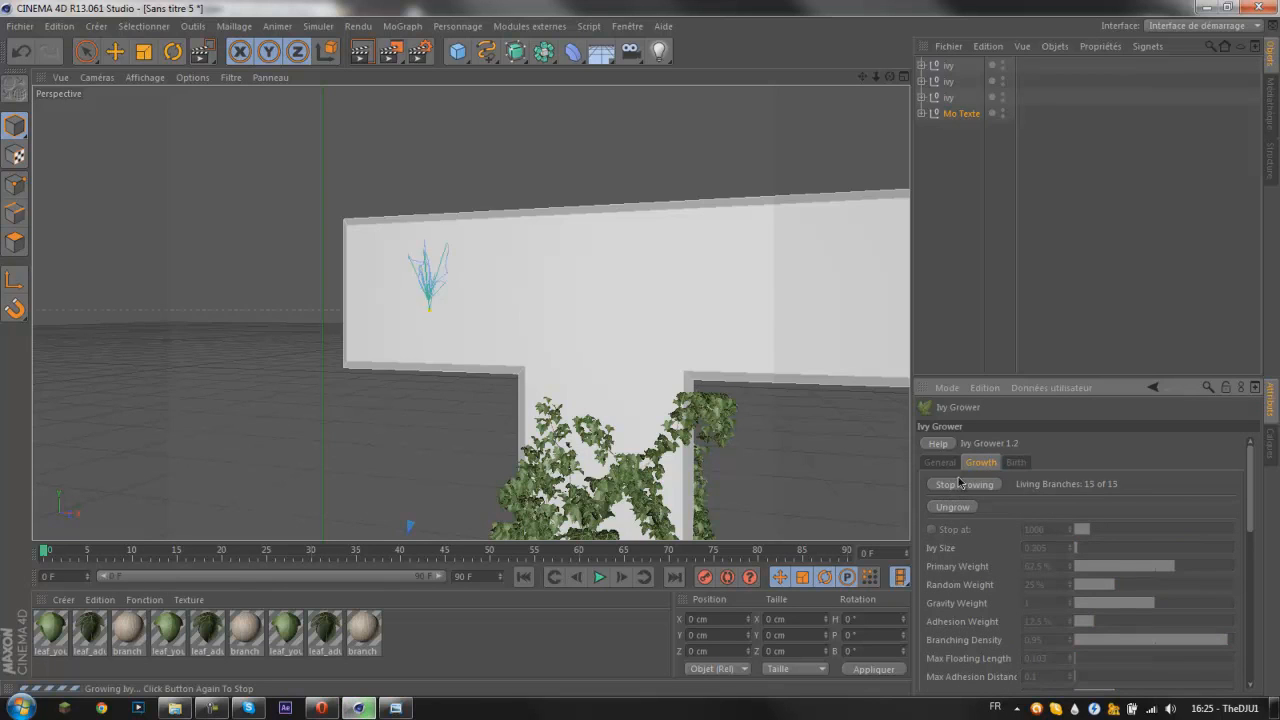
pyautogui.click(1016, 462)
pyautogui.click(958, 486)
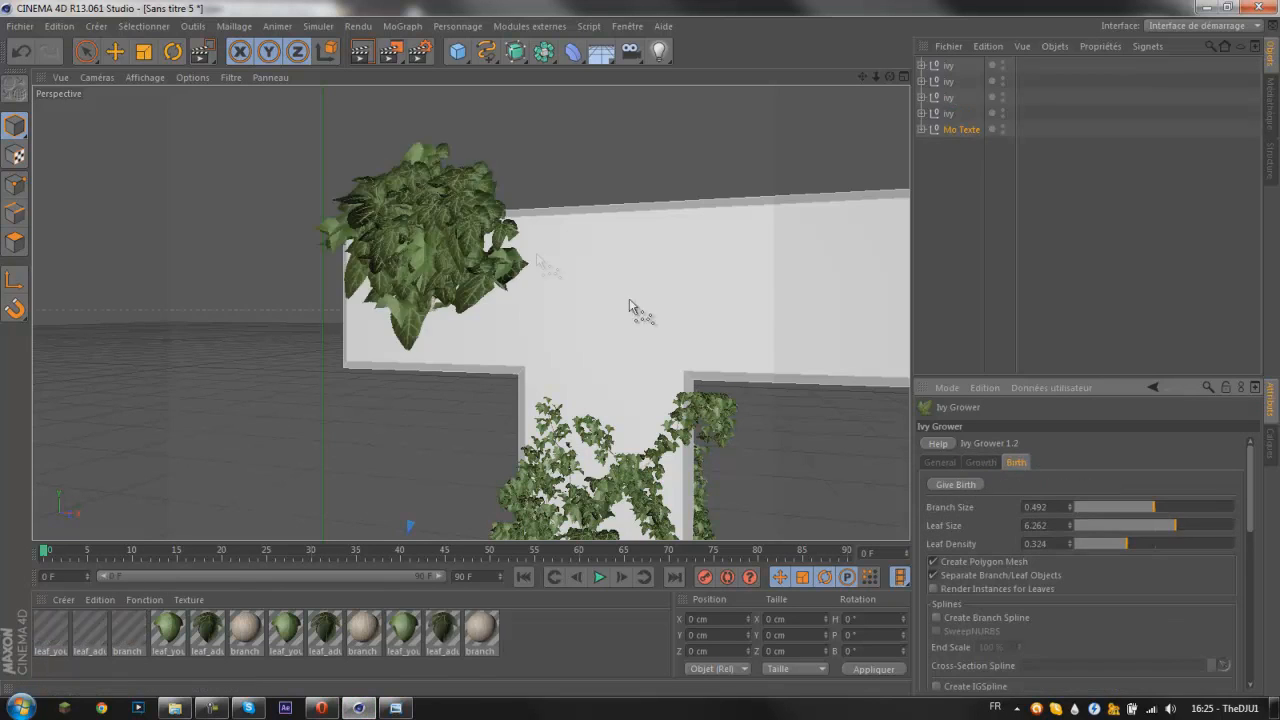
# Step: Examine the large-leaved ivy on the crossbar and Ivy Grower's general and birth settings
pyautogui.scroll(-5, 645, 345)
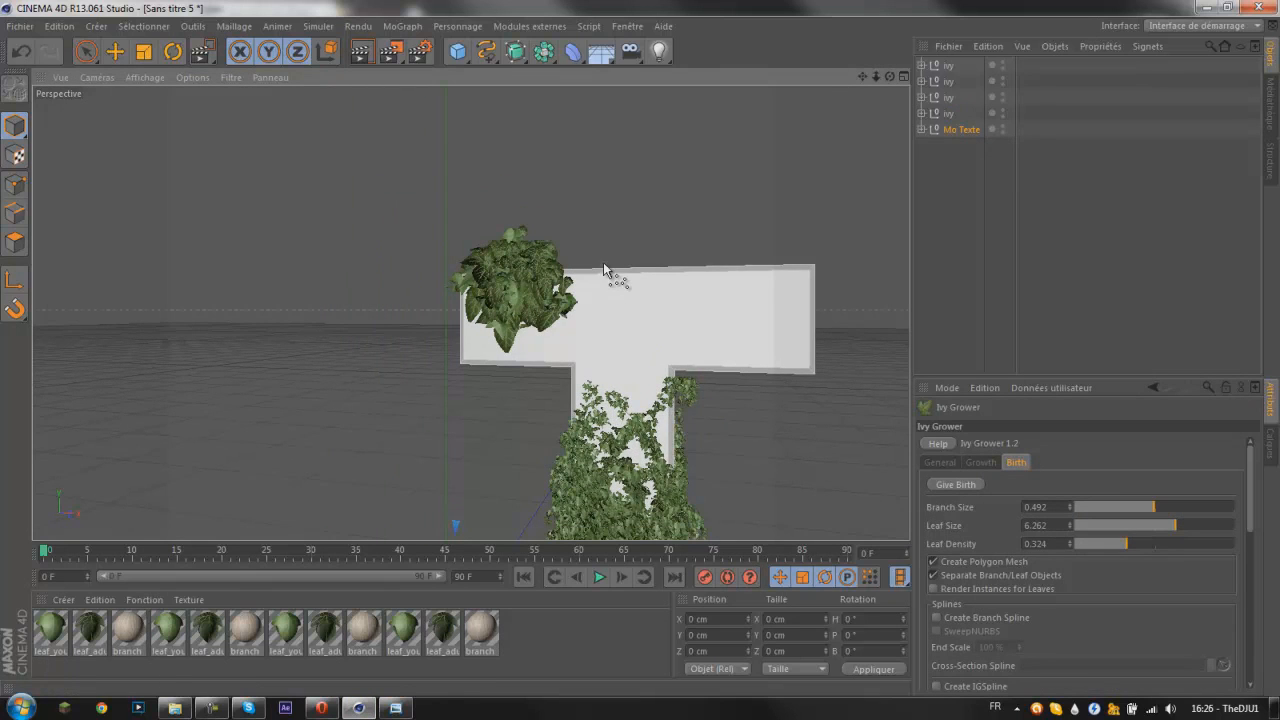
pyautogui.keyDown('alt'); pyautogui.moveTo(603, 310); pyautogui.dragTo(585, 268); pyautogui.keyUp('alt')
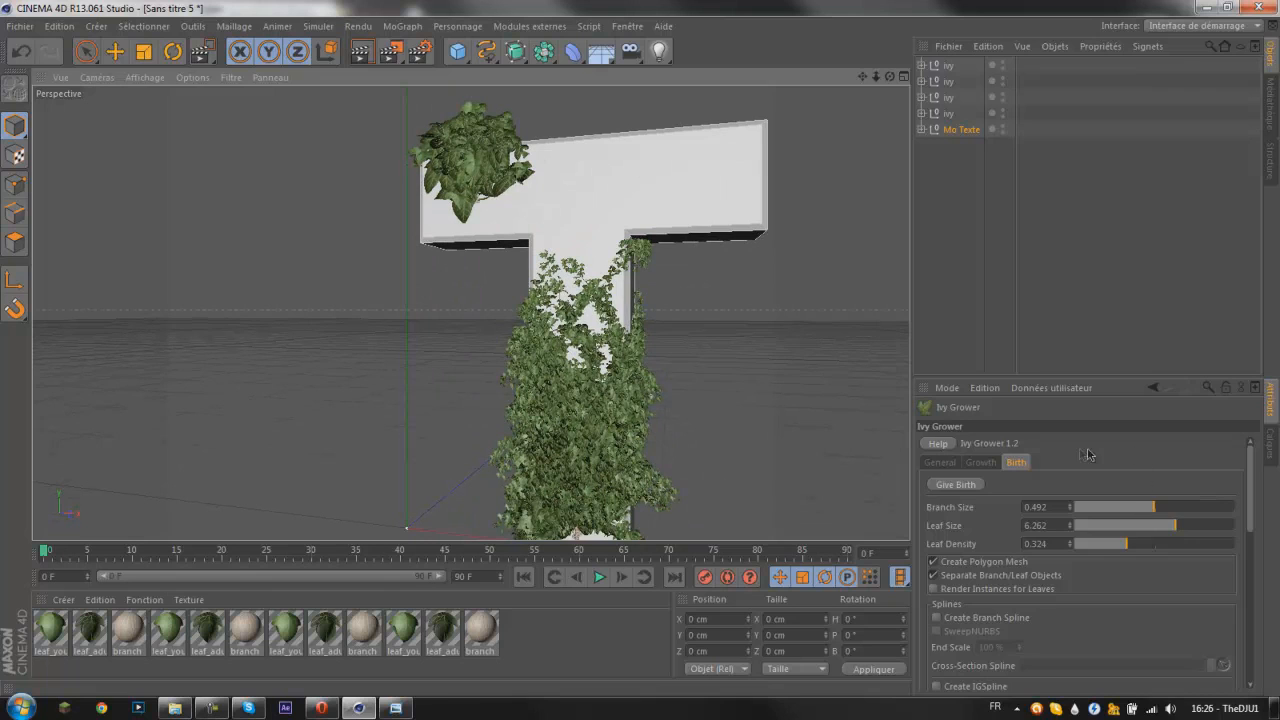
pyautogui.scroll(-5, 1088, 455)
pyautogui.scroll(5, 1085, 444)
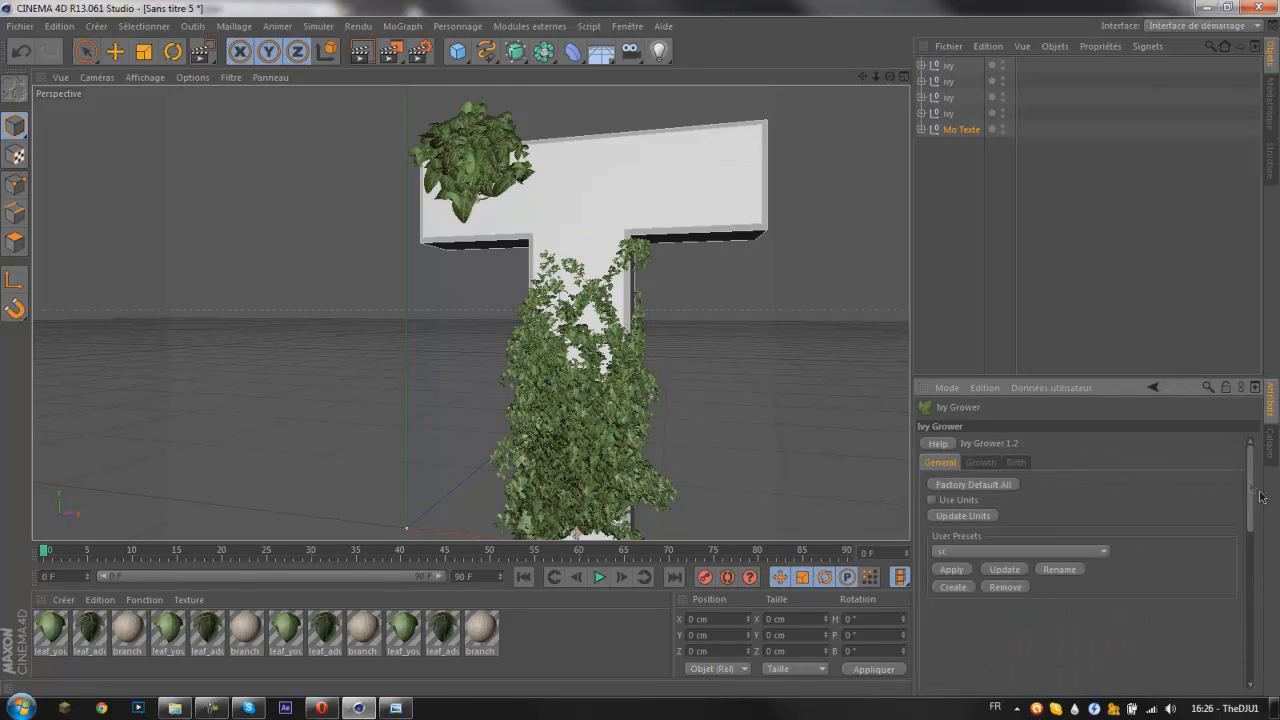
pyautogui.click(1016, 462)
pyautogui.moveTo(1124, 512); pyautogui.dragTo(1162, 514)
pyautogui.moveTo(1255, 474); pyautogui.dragTo(1228, 480)
# Step: Delete the large-leaved ivy from the crossbar, check the remaining ivy objects and clear the selection
pyautogui.click(947, 80)
pyautogui.click(947, 66)
pyautogui.click(947, 81)
pyautogui.click(946, 67)
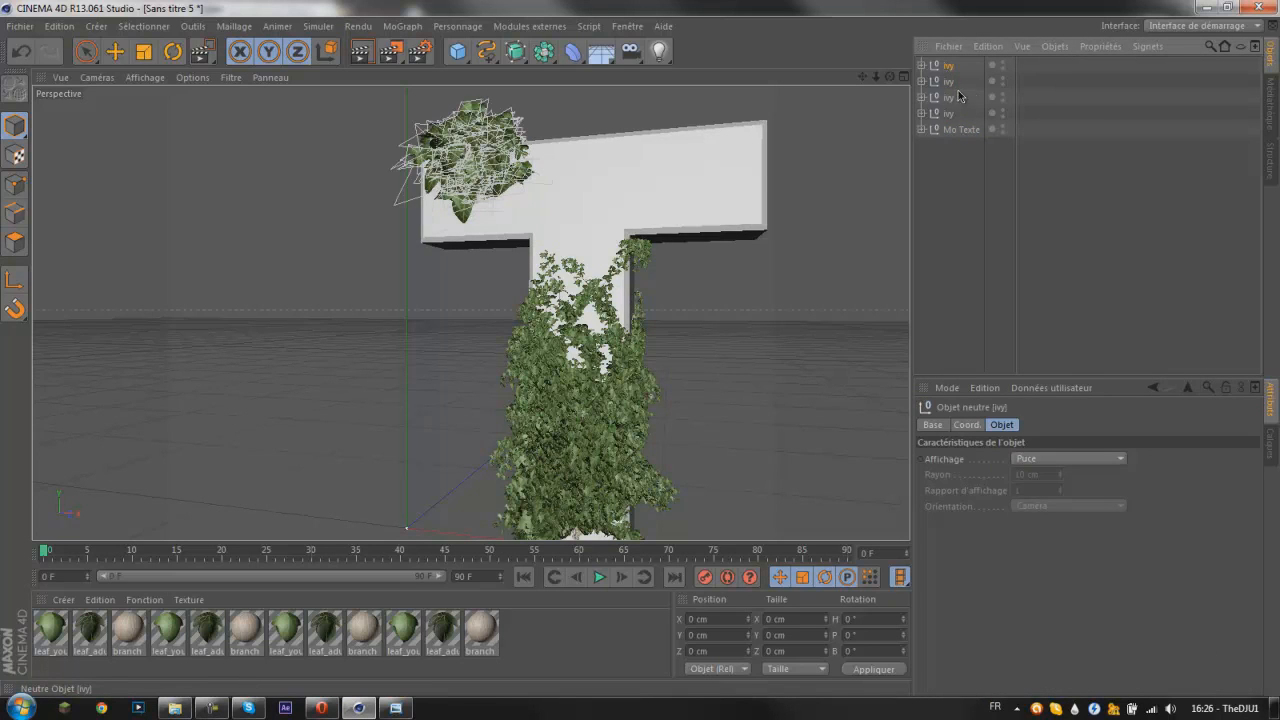
pyautogui.press('Delete')
pyautogui.click(949, 81)
pyautogui.click(949, 97)
pyautogui.click(947, 65)
pyautogui.click(951, 82)
pyautogui.click(949, 97)
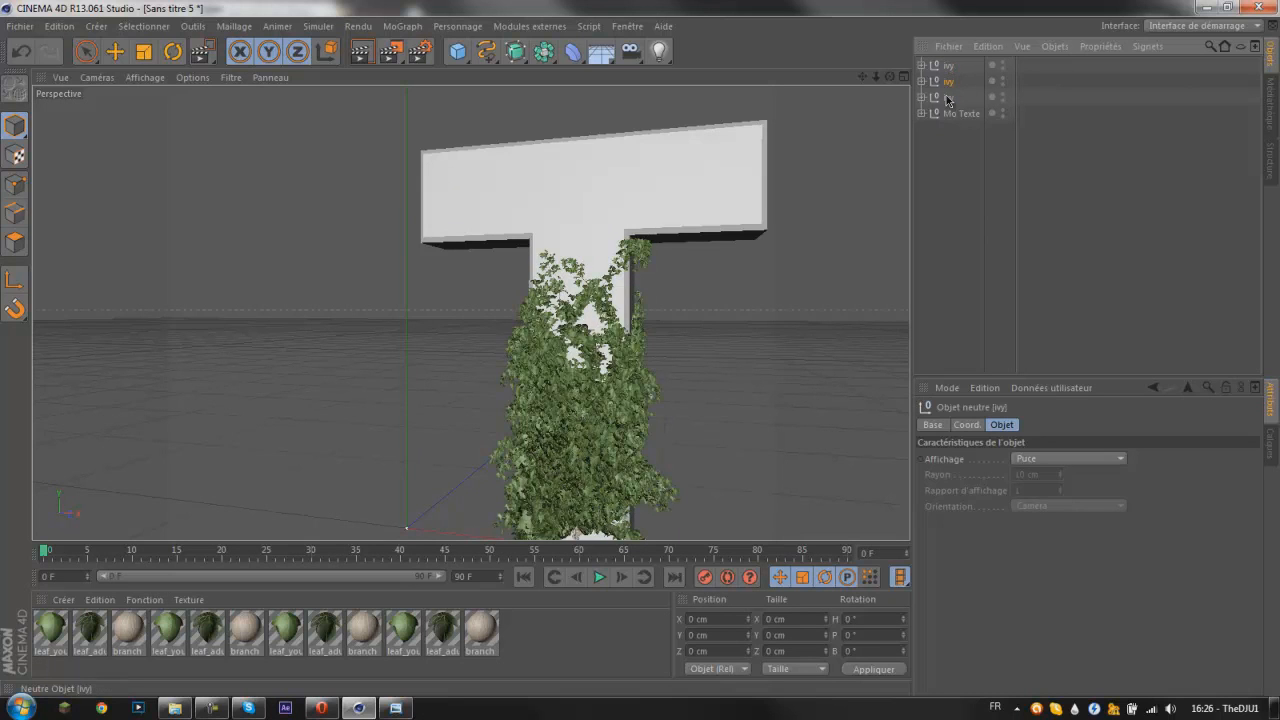
pyautogui.click(888, 232)
# Step: Select the Mo Texte letter T as the surface for another ivy on its crossbar
pyautogui.keyDown('alt'); pyautogui.moveTo(672, 205); pyautogui.dragTo(538, 180); pyautogui.keyUp('alt')
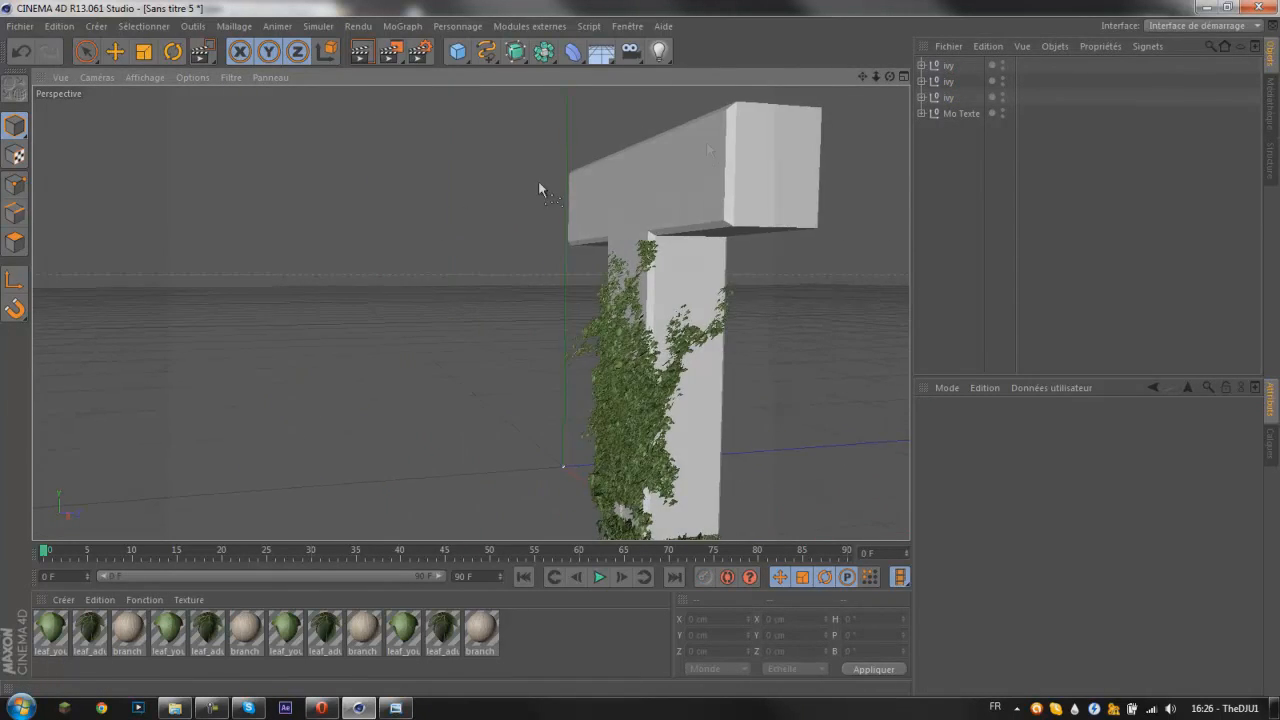
pyautogui.keyDown('alt'); pyautogui.moveTo(785, 183); pyautogui.dragTo(597, 307); pyautogui.keyUp('alt')
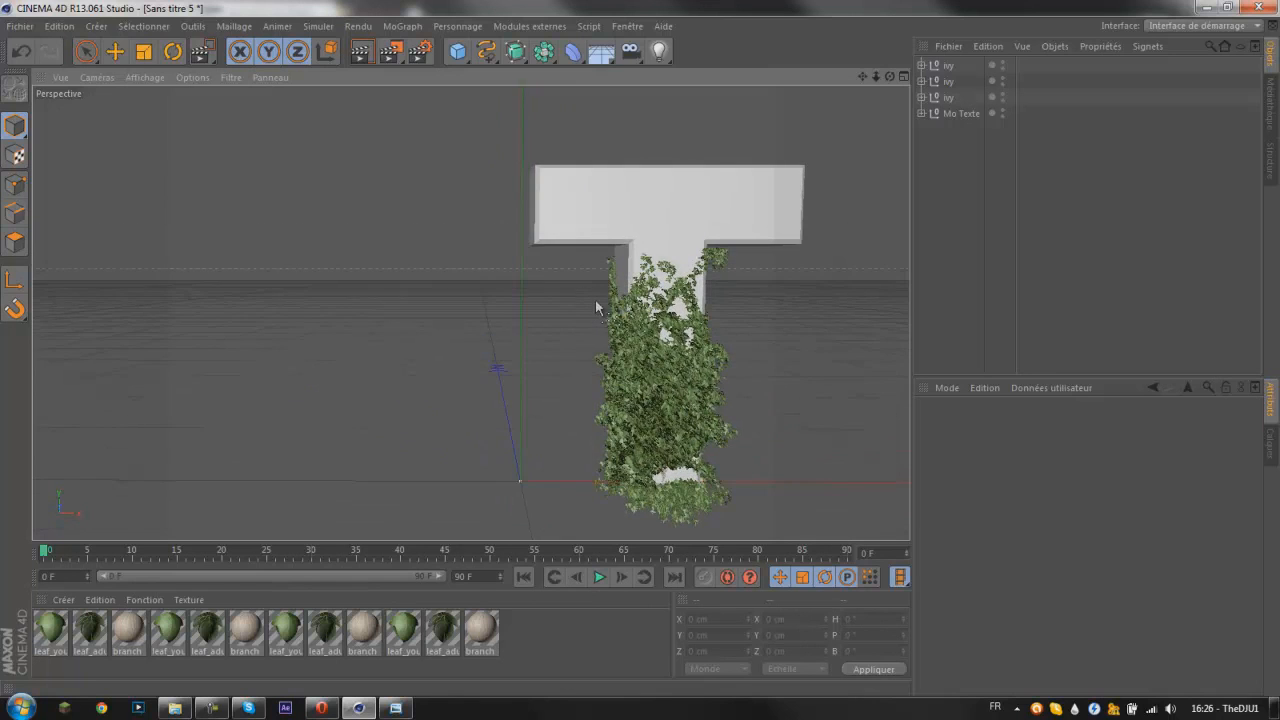
pyautogui.keyDown('alt'); pyautogui.moveTo(536, 321); pyautogui.dragTo(470, 313, button='middle'); pyautogui.keyUp('alt')
pyautogui.keyDown('alt'); pyautogui.moveTo(384, 324); pyautogui.dragTo(335, 301); pyautogui.keyUp('alt')
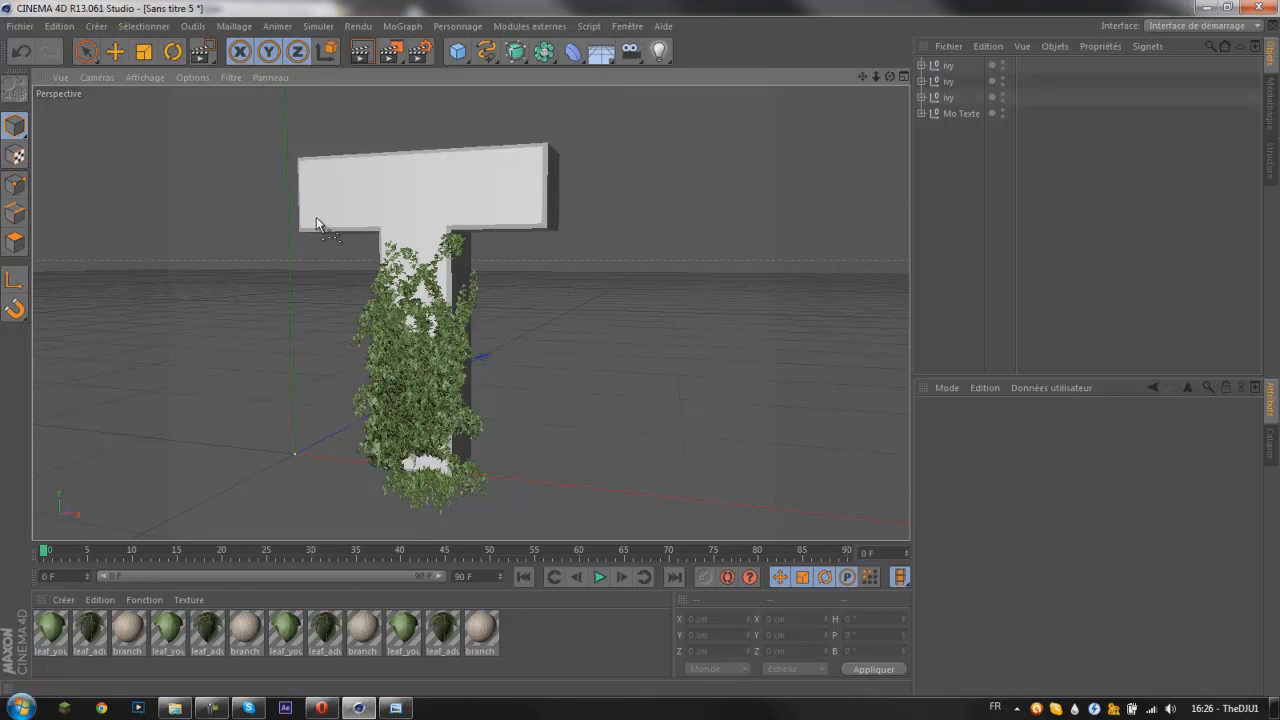
pyautogui.scroll(3, 316, 218)
pyautogui.scroll(3, 316, 220)
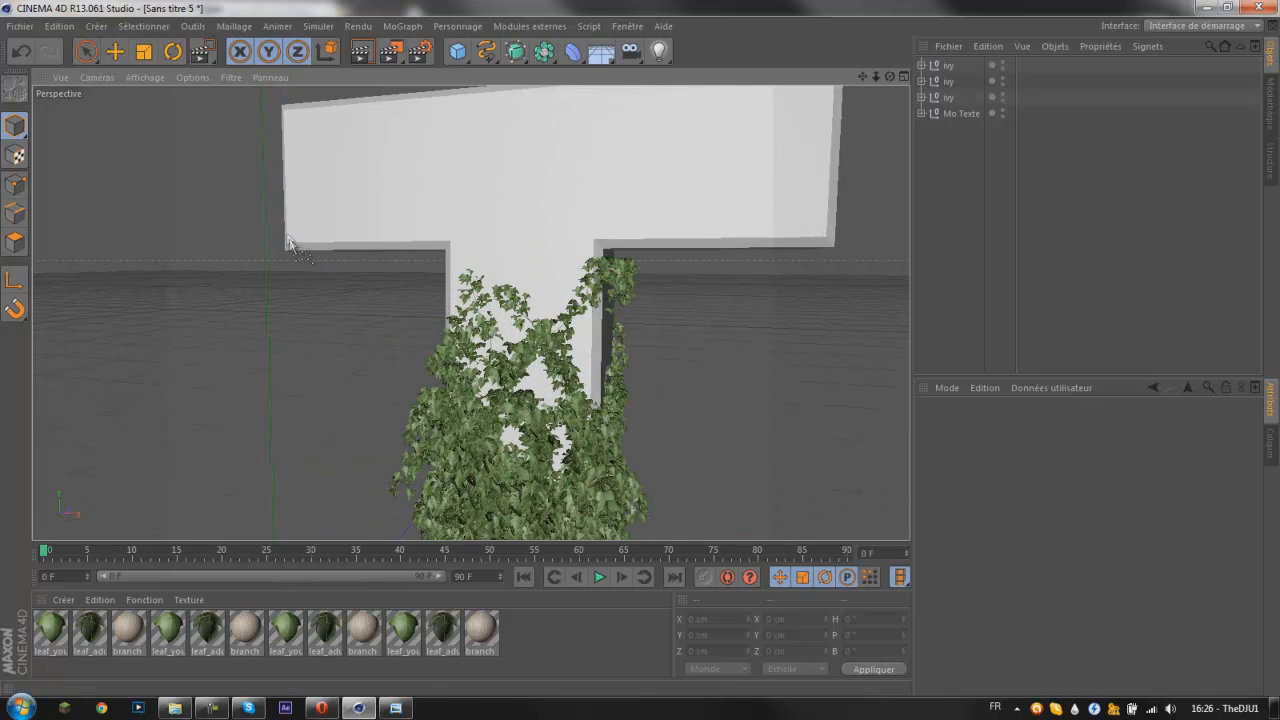
pyautogui.scroll(3, 292, 237)
pyautogui.scroll(4, 306, 239)
pyautogui.keyDown('alt'); pyautogui.moveTo(326, 246); pyautogui.dragTo(520, 183); pyautogui.keyUp('alt')
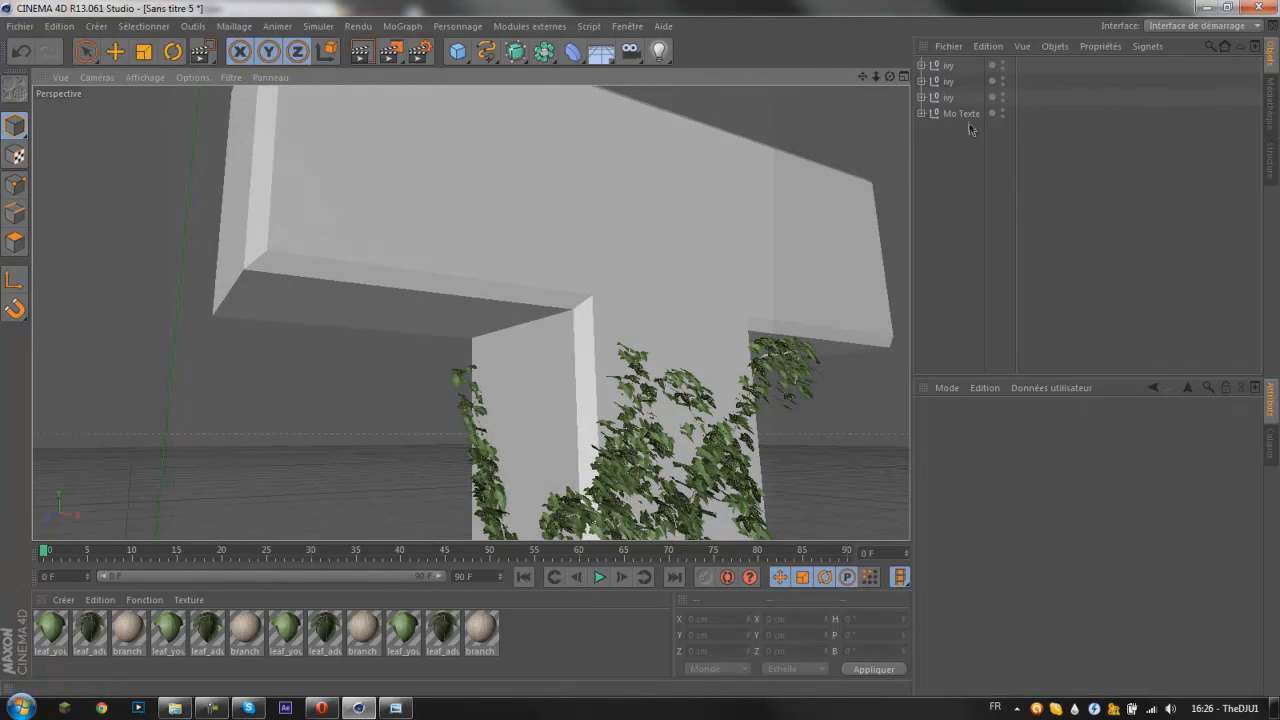
pyautogui.click(921, 97)
pyautogui.click(921, 97)
pyautogui.click(960, 114)
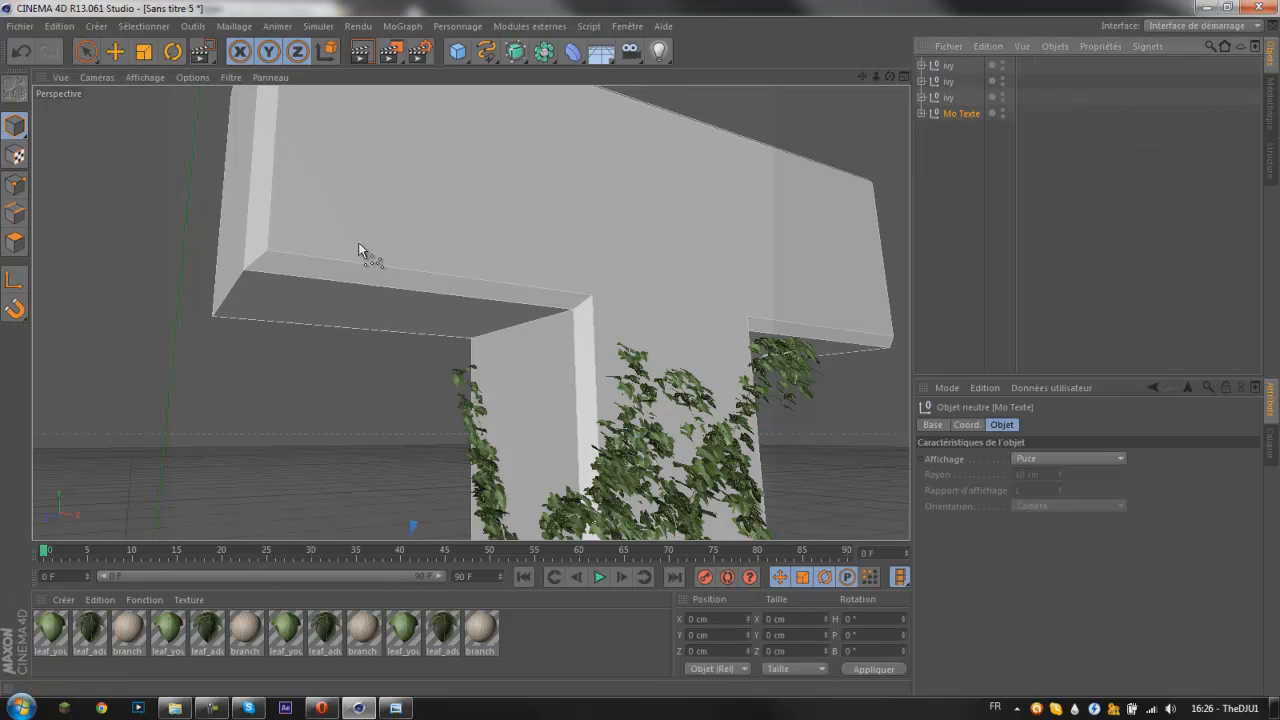
pyautogui.click(967, 205)
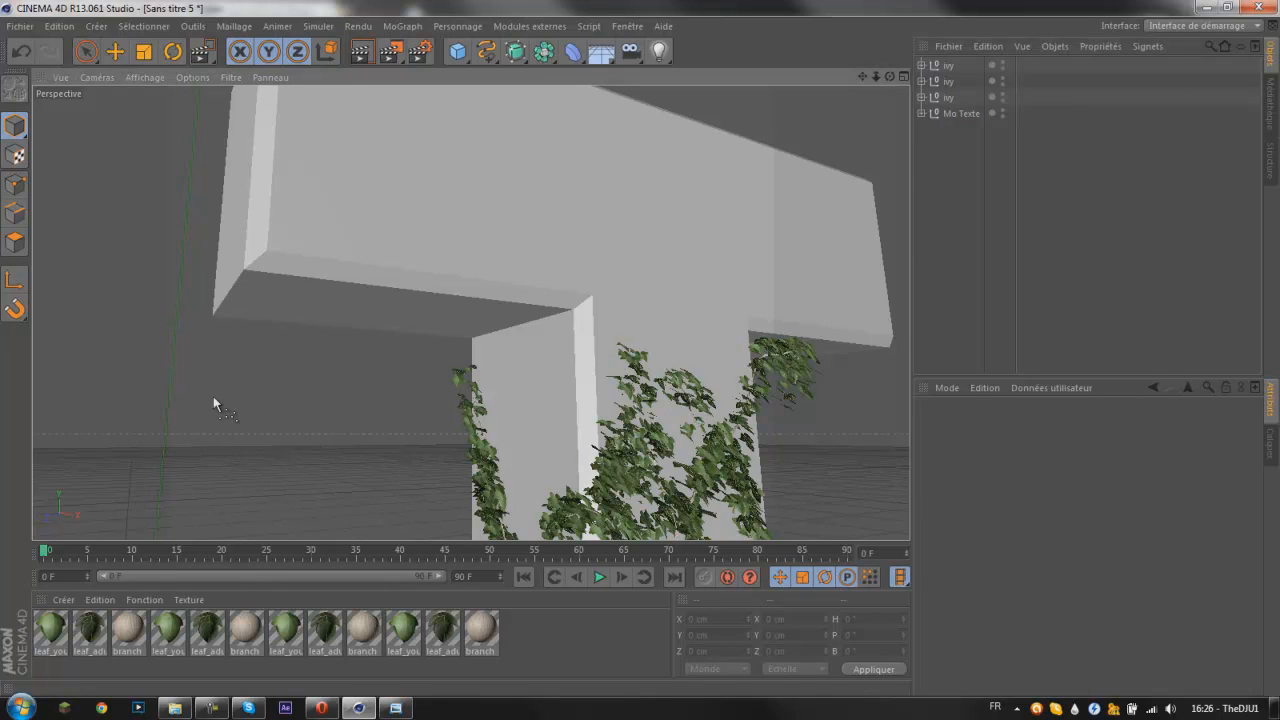
pyautogui.click(586, 134)
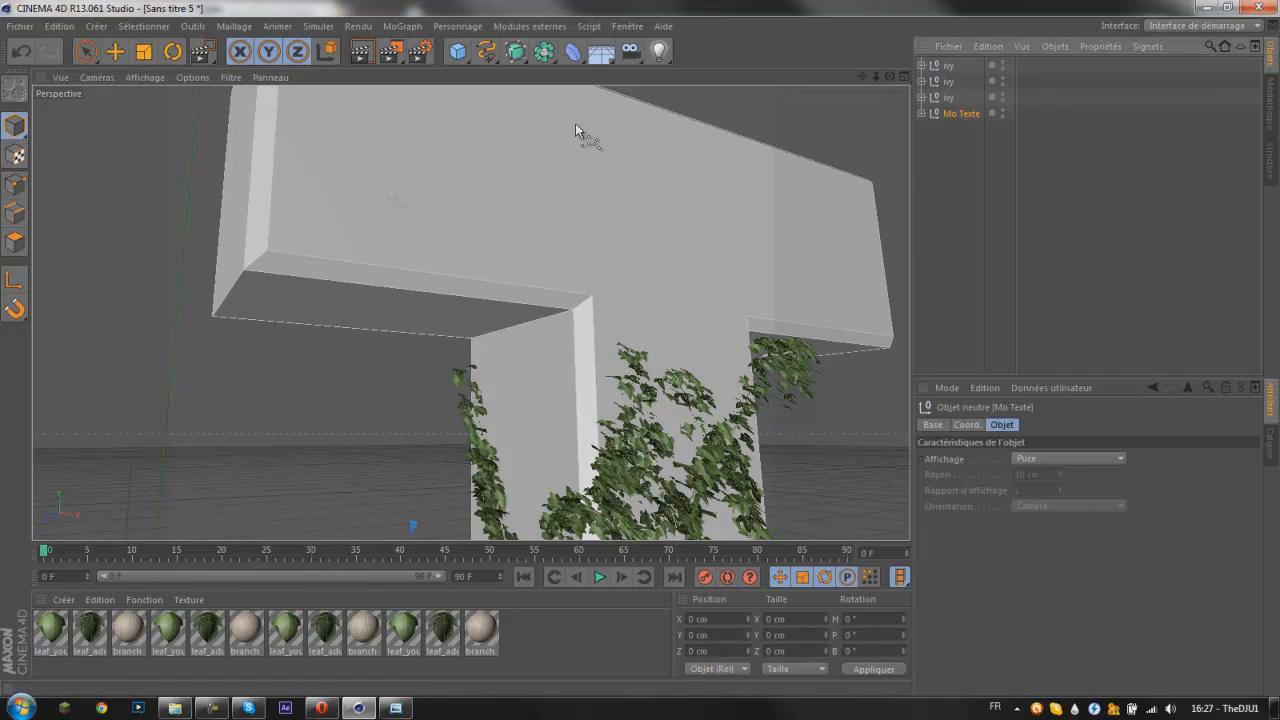
# Step: Place an ivy start point at the crossbar's lower outer front corner, grow branches over the crossbar's end, and stop the growth
pyautogui.keyDown('alt'); pyautogui.moveTo(345, 245); pyautogui.dragTo(261, 292); pyautogui.keyUp('alt')
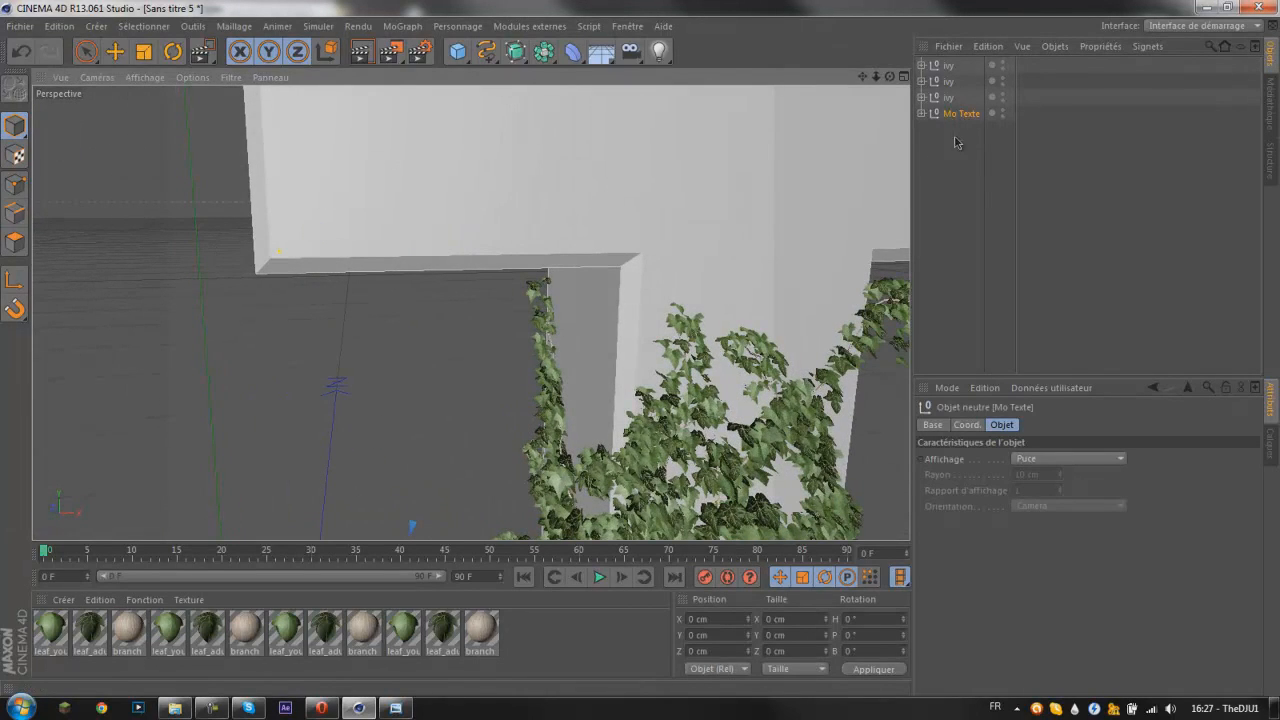
pyautogui.moveTo(205, 55); pyautogui.dragTo(243, 101)
pyautogui.click(963, 484)
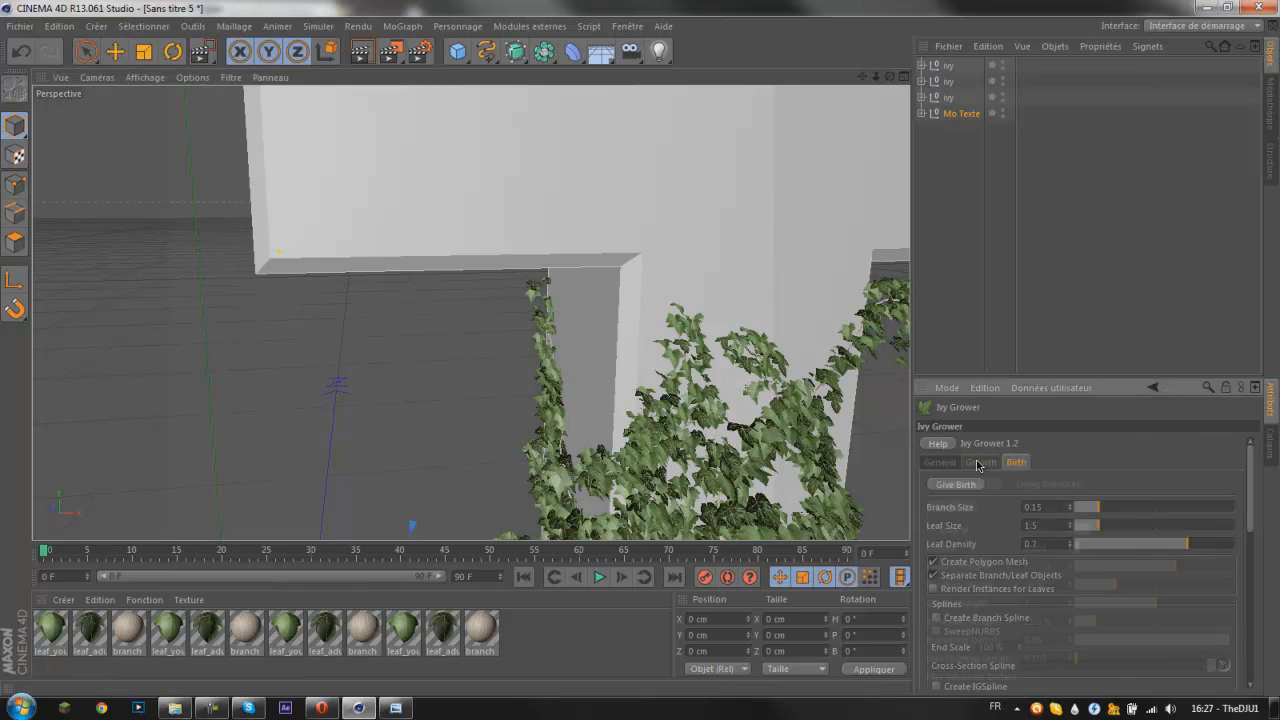
pyautogui.keyDown('alt'); pyautogui.moveTo(349, 191); pyautogui.dragTo(515, 305, button='middle'); pyautogui.keyUp('alt')
pyautogui.keyDown('alt'); pyautogui.moveTo(631, 203); pyautogui.dragTo(615, 296, button='middle'); pyautogui.keyUp('alt')
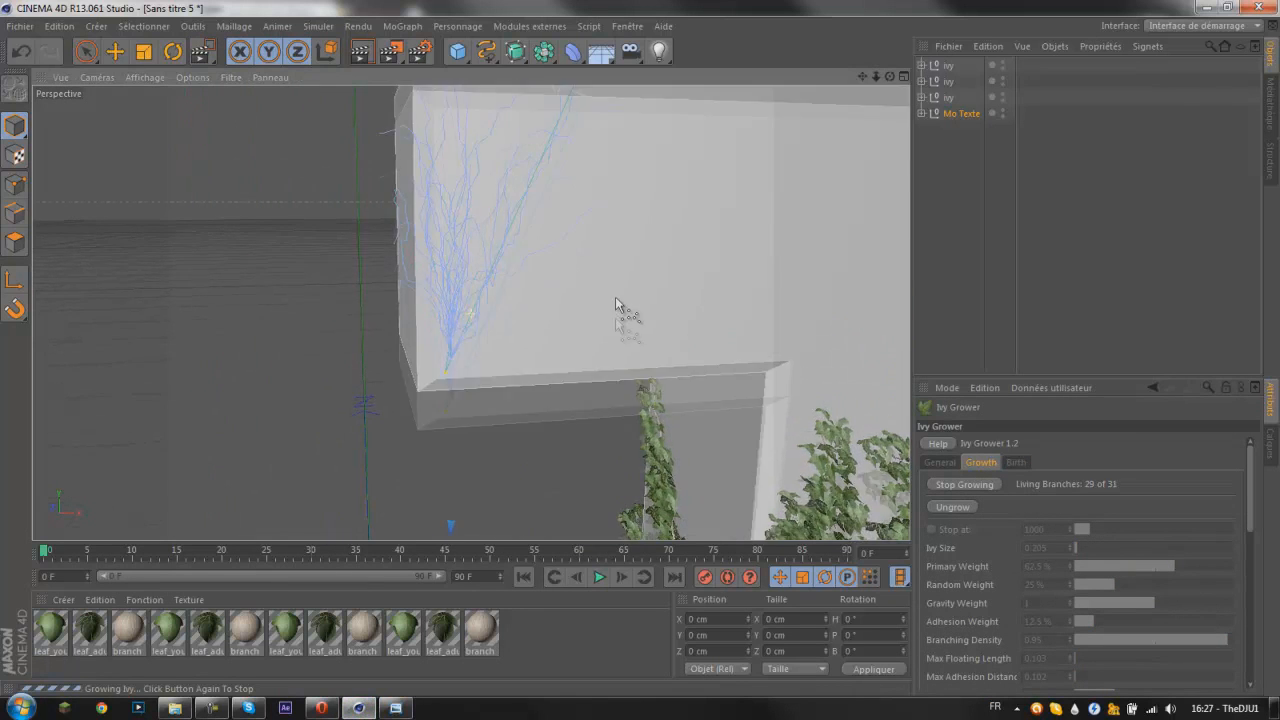
pyautogui.scroll(-3, 536, 253)
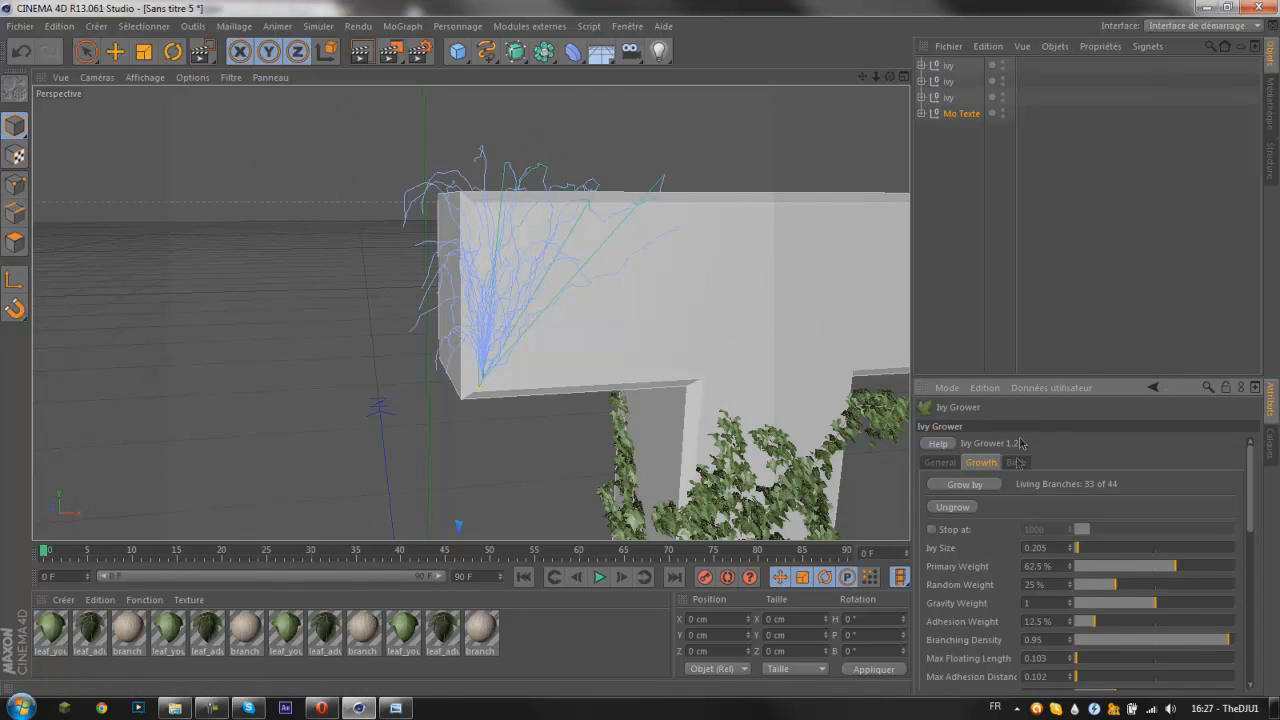
pyautogui.click(979, 487)
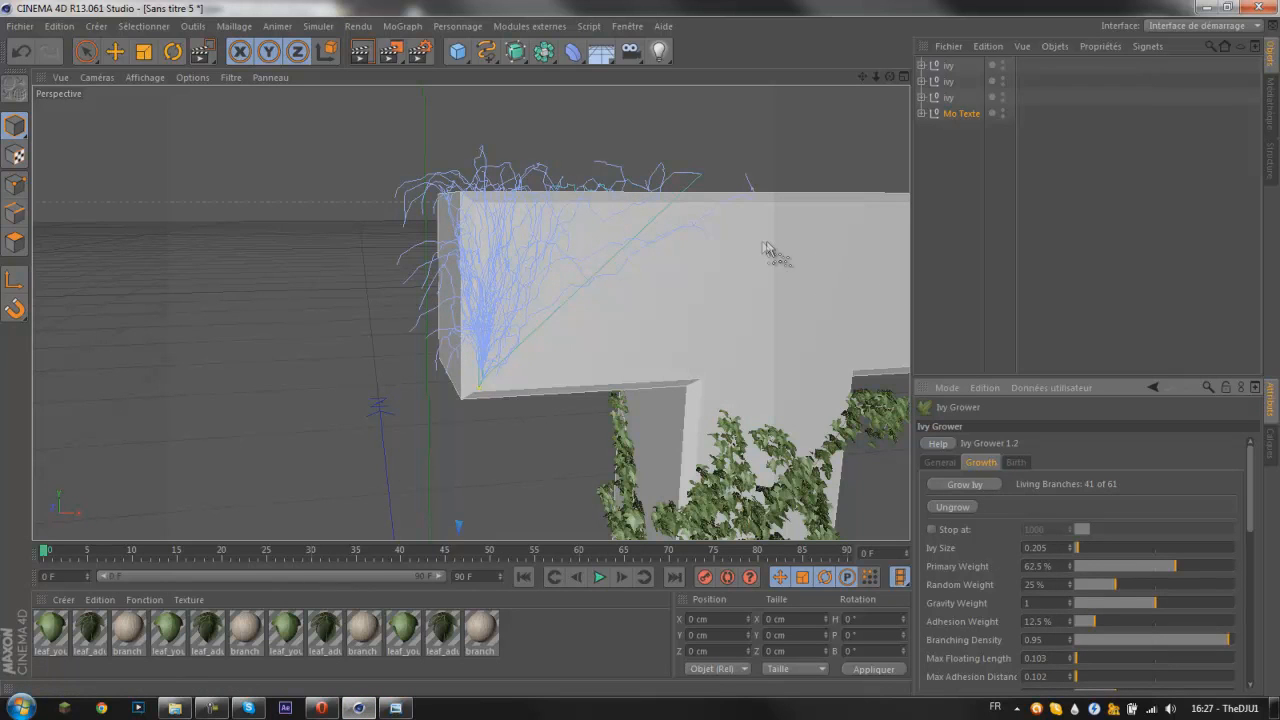
pyautogui.keyDown('alt'); pyautogui.moveTo(534, 223); pyautogui.dragTo(520, 217); pyautogui.keyUp('alt')
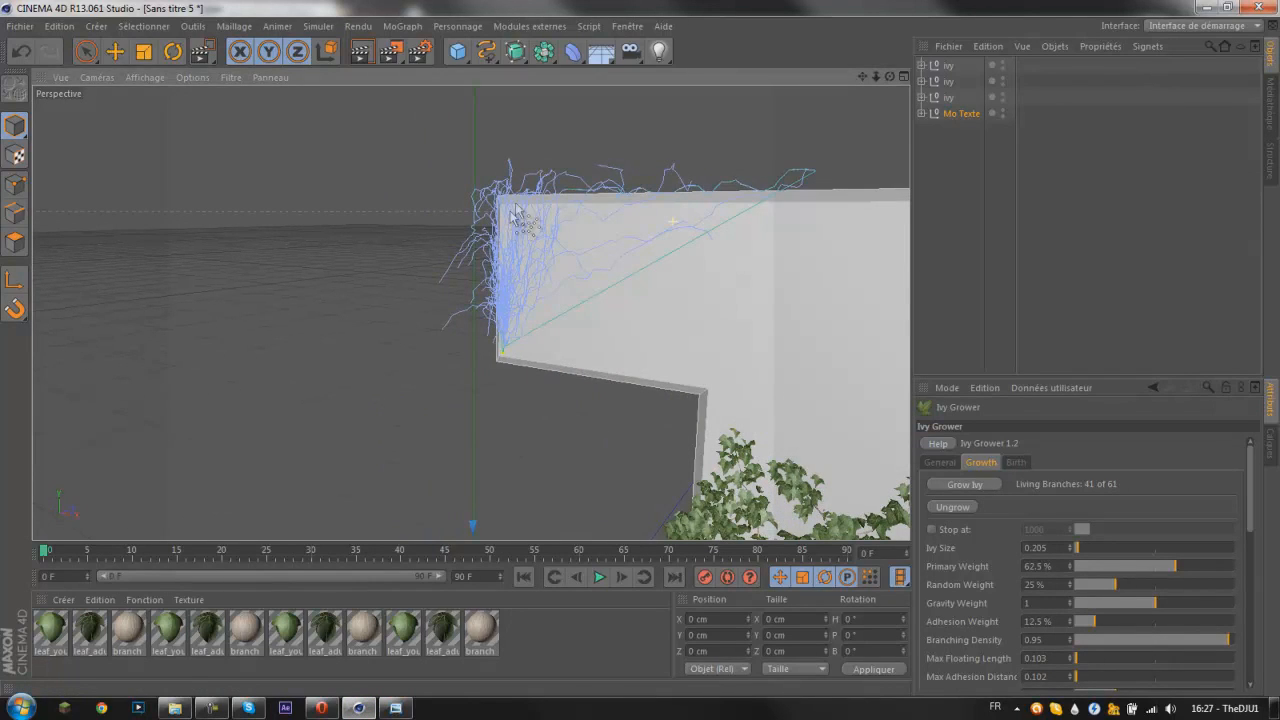
# Step: Give birth to the crossbar ivy as polygon mesh and view the whole T
pyautogui.click(1018, 460)
pyautogui.click(955, 484)
pyautogui.keyDown('alt'); pyautogui.moveTo(699, 280); pyautogui.dragTo(529, 177); pyautogui.keyUp('alt')
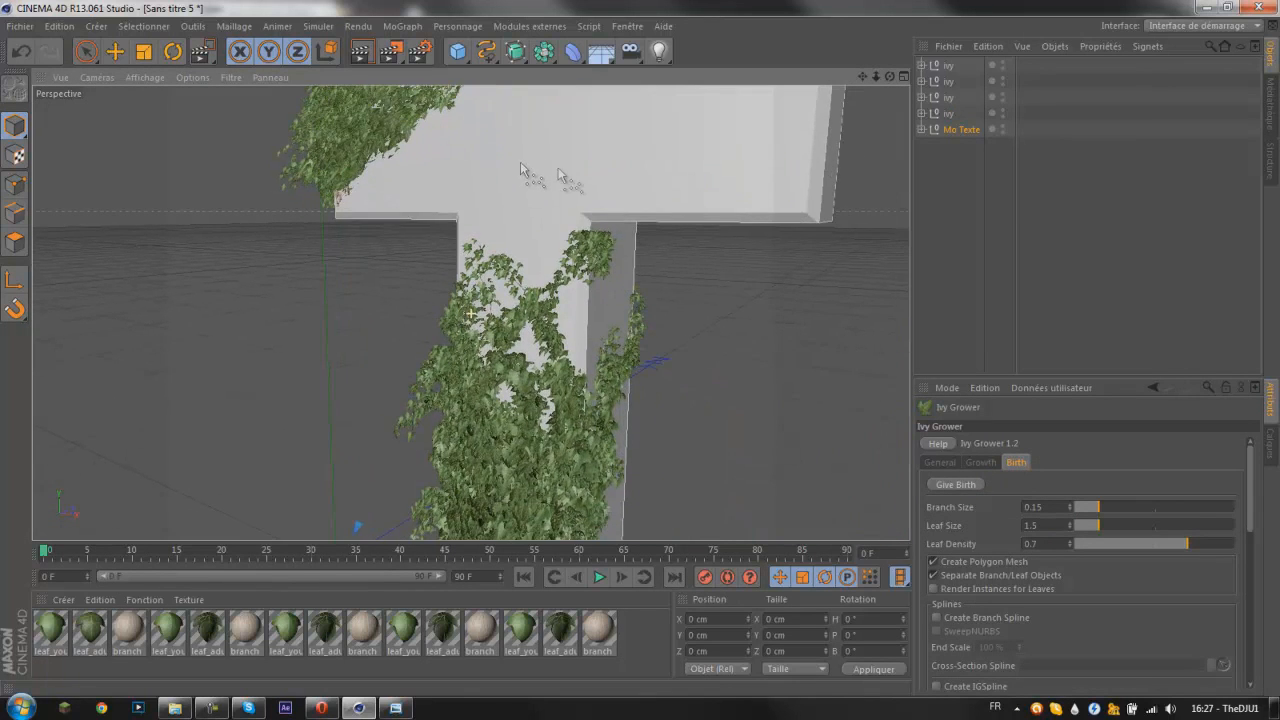
pyautogui.keyDown('alt'); pyautogui.moveTo(657, 186); pyautogui.dragTo(640, 206); pyautogui.keyUp('alt')
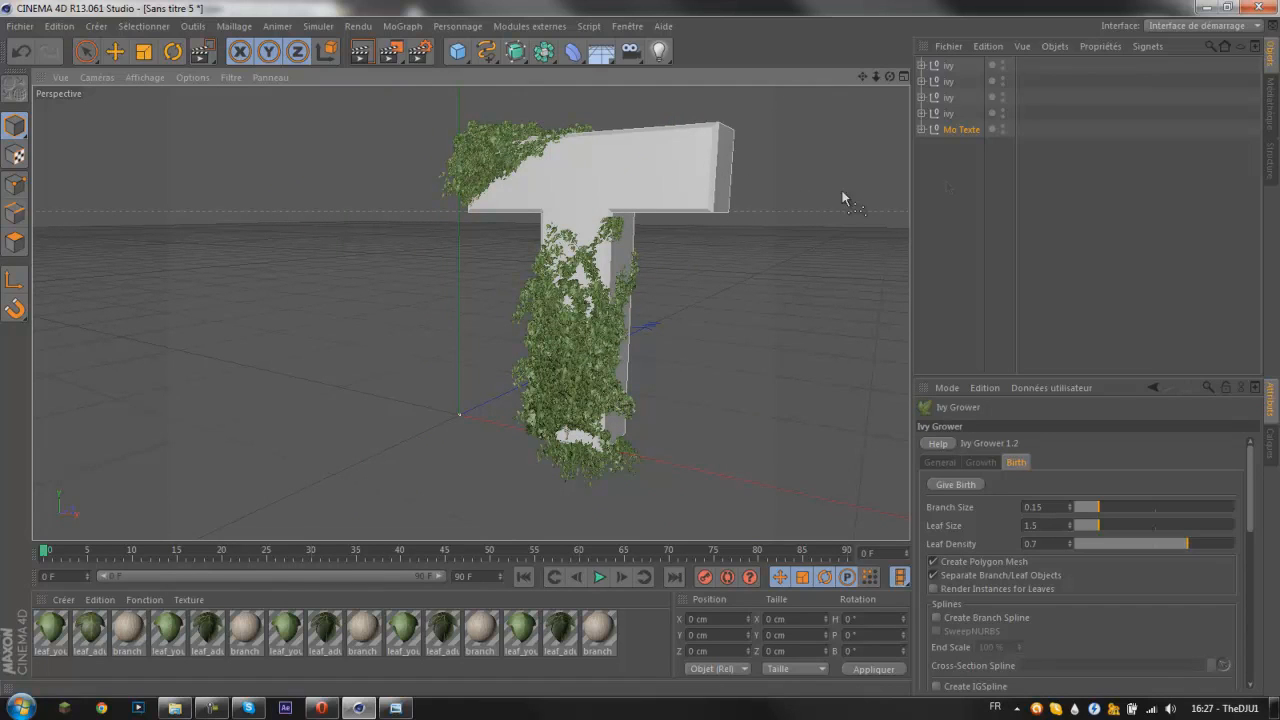
# Step: Deselect the letter and open the render settings in a maximized window
pyautogui.click(989, 190)
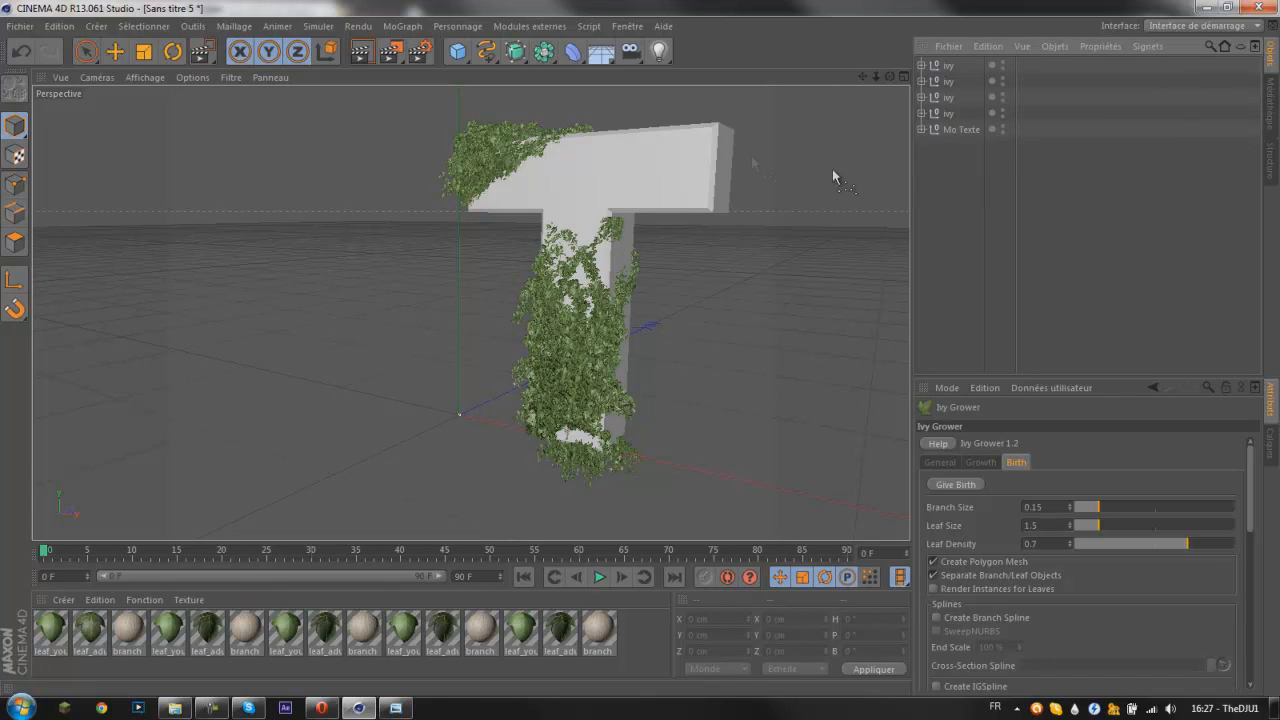
pyautogui.click(419, 51)
pyautogui.moveTo(501, 12); pyautogui.dragTo(656, 121)
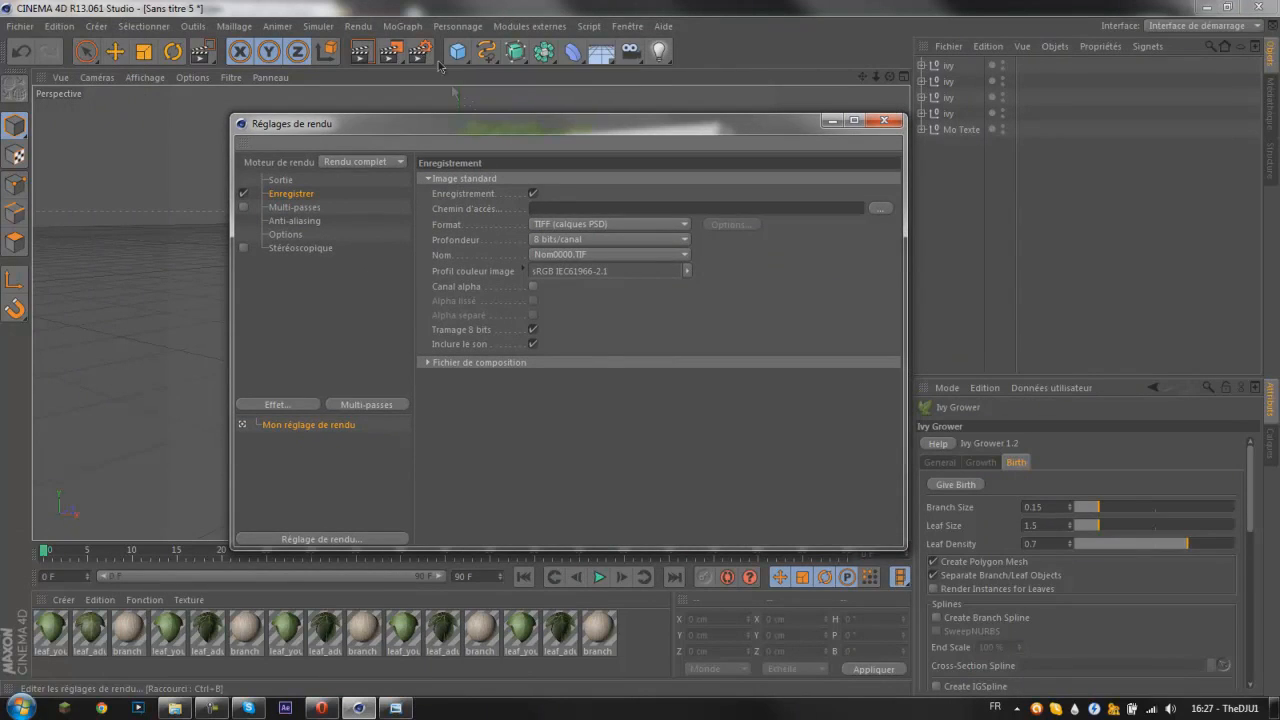
pyautogui.moveTo(462, 124); pyautogui.dragTo(518, 100)
pyautogui.click(910, 96)
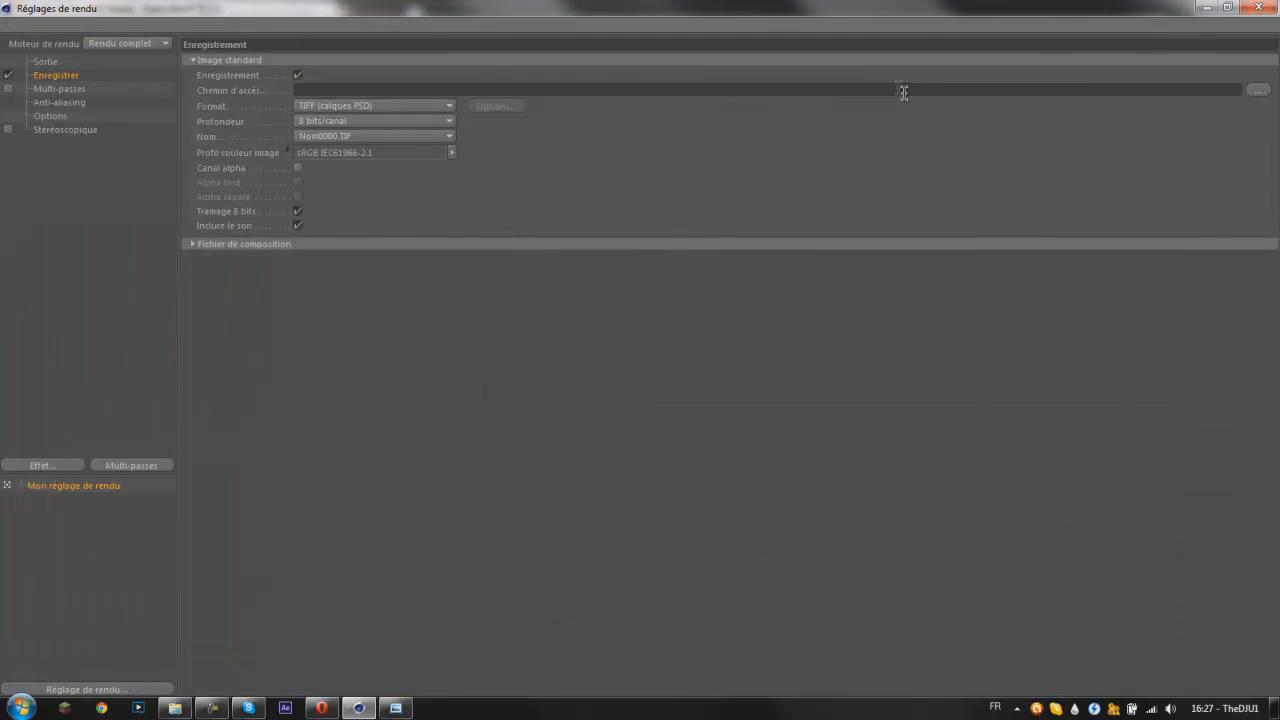
# Step: Apply the HDV/HDTV 720 29.97 film/video preset to the render output
pyautogui.click(62, 77)
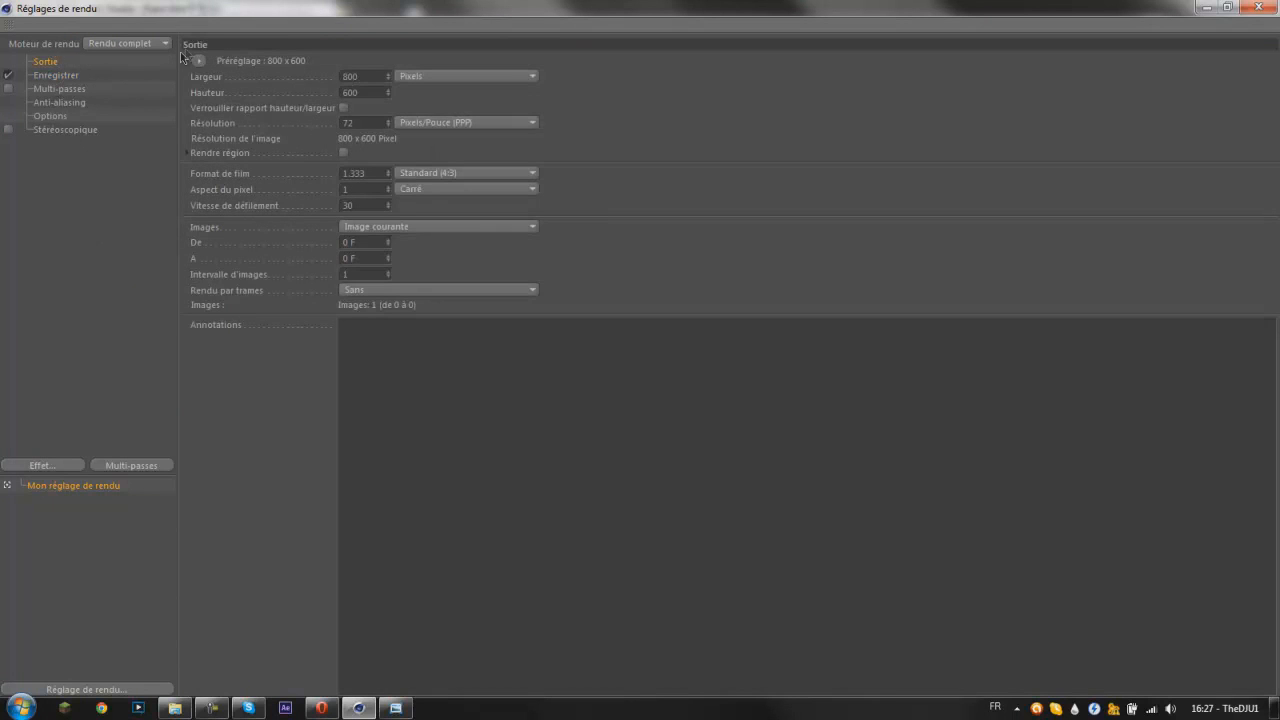
pyautogui.click(199, 61)
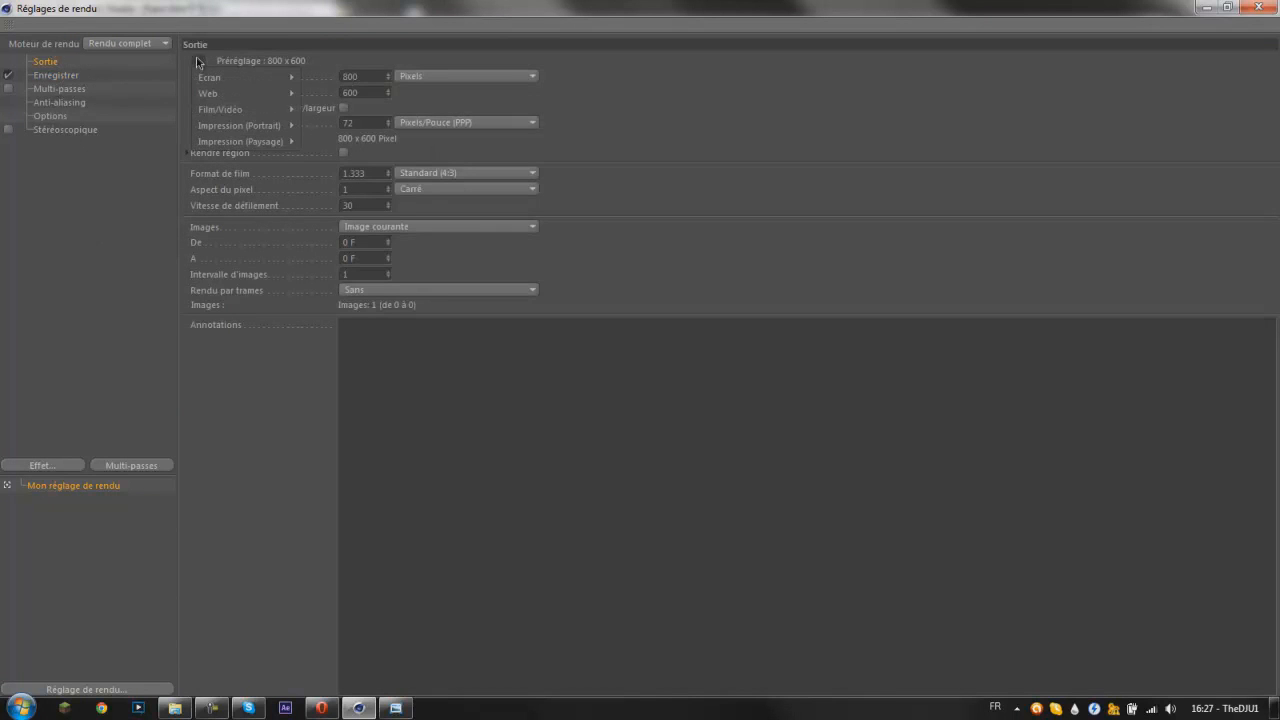
pyautogui.moveTo(241, 82)
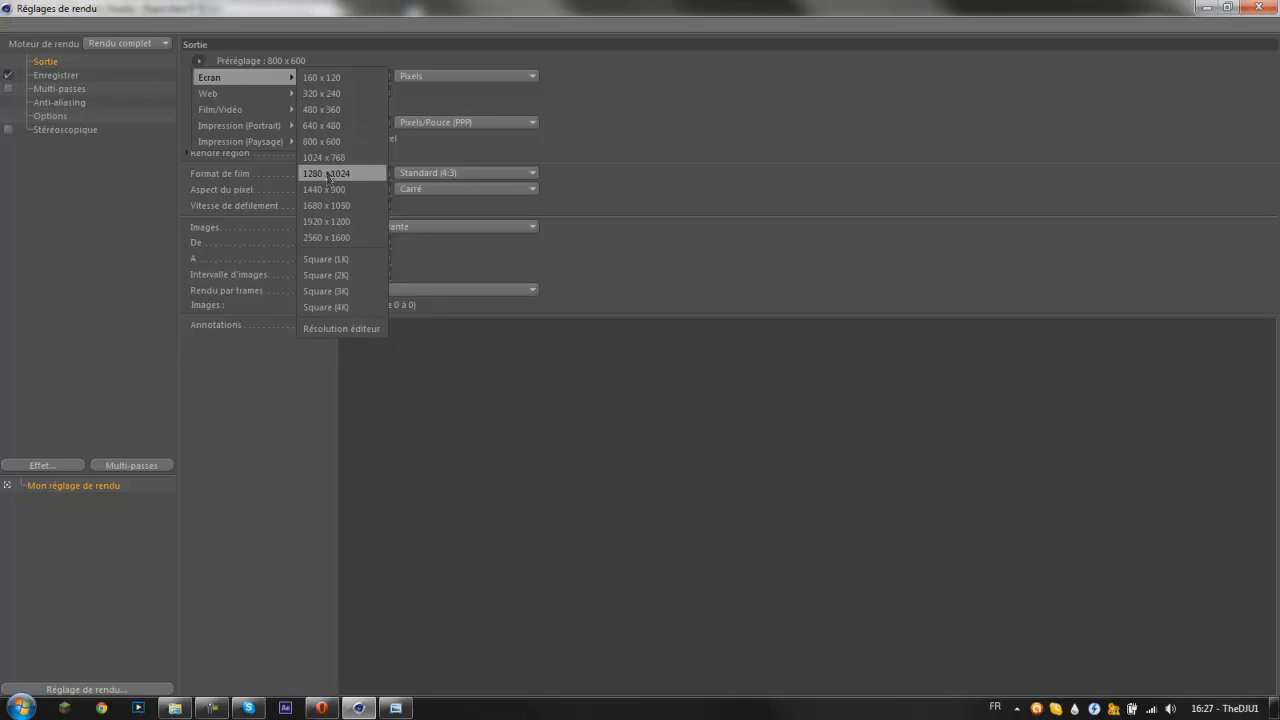
pyautogui.click(400, 152)
pyautogui.click(201, 62)
pyautogui.moveTo(201, 107)
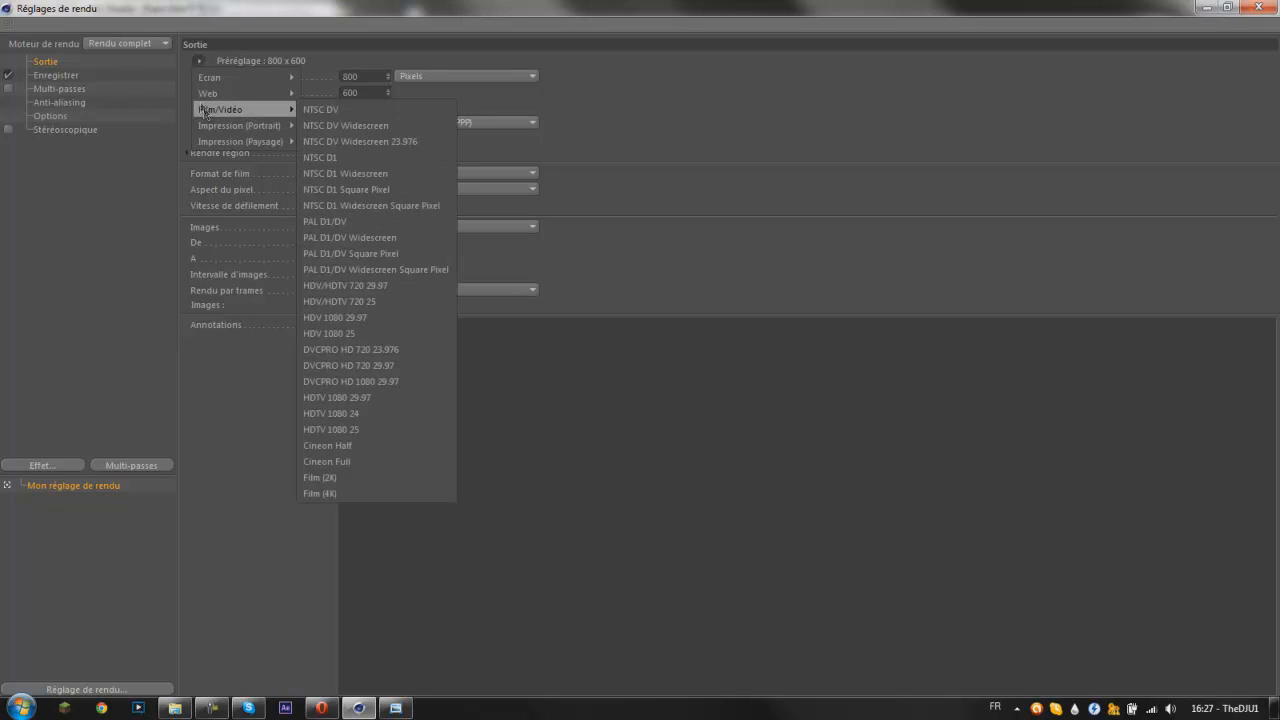
pyautogui.click(252, 115)
pyautogui.click(199, 61)
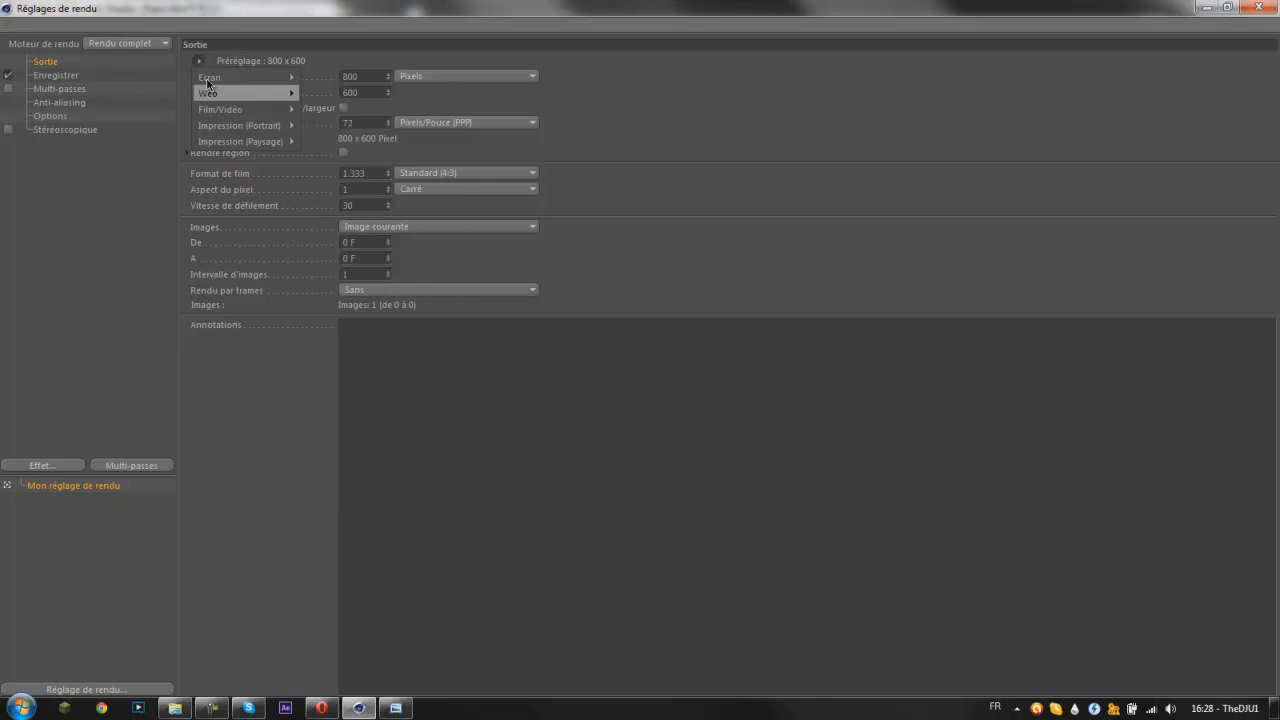
pyautogui.moveTo(210, 108)
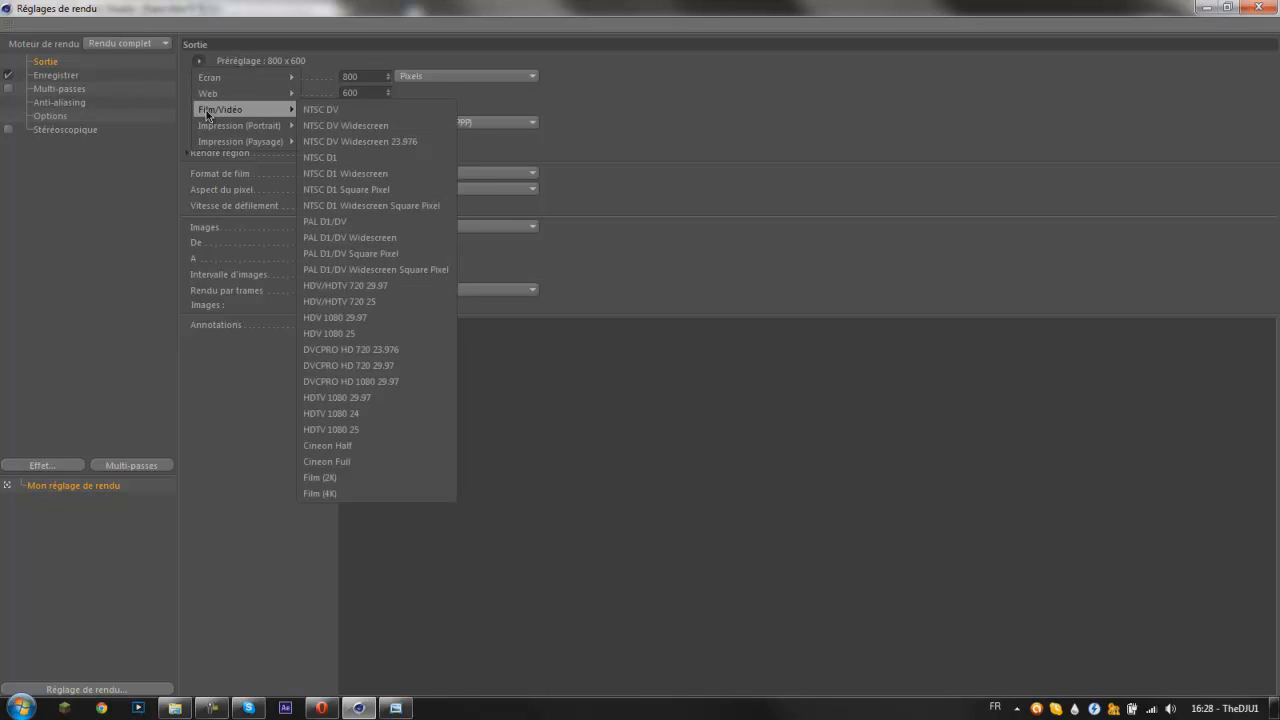
pyautogui.click(388, 288)
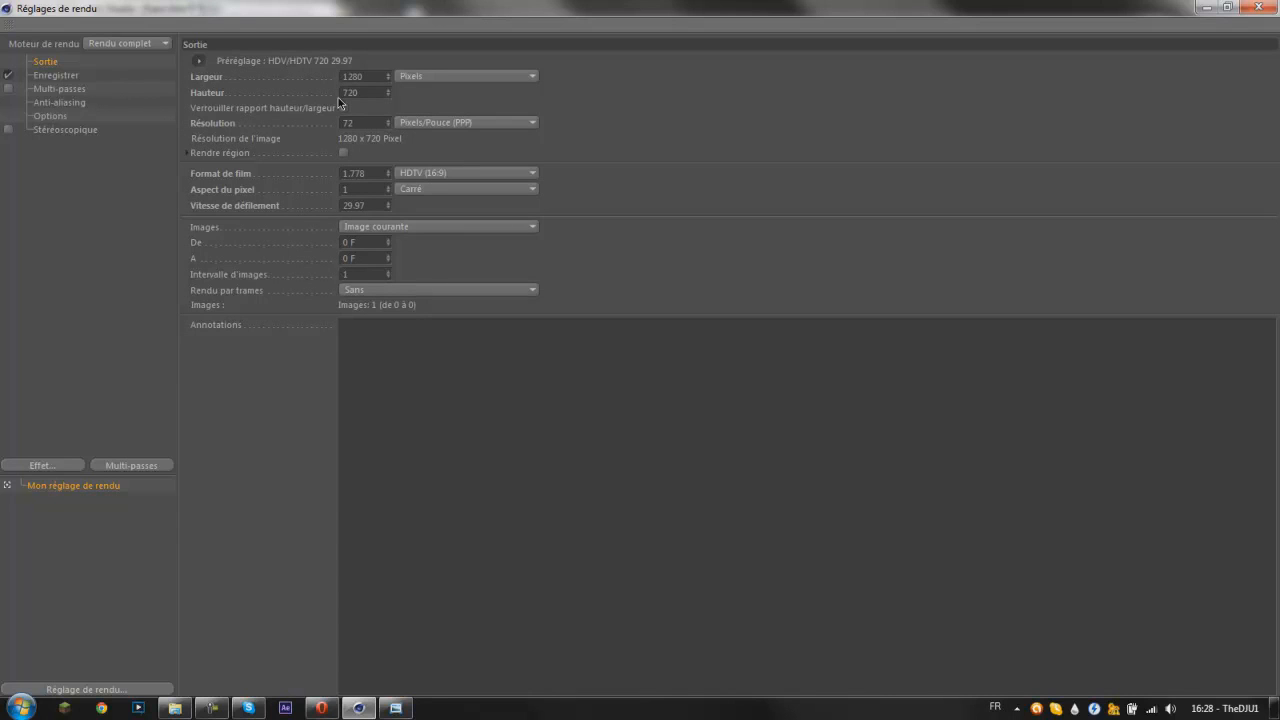
# Step: Apply the 1680 x 1050 screen preset to the render output and set the width to 1600 pixels
pyautogui.click(199, 62)
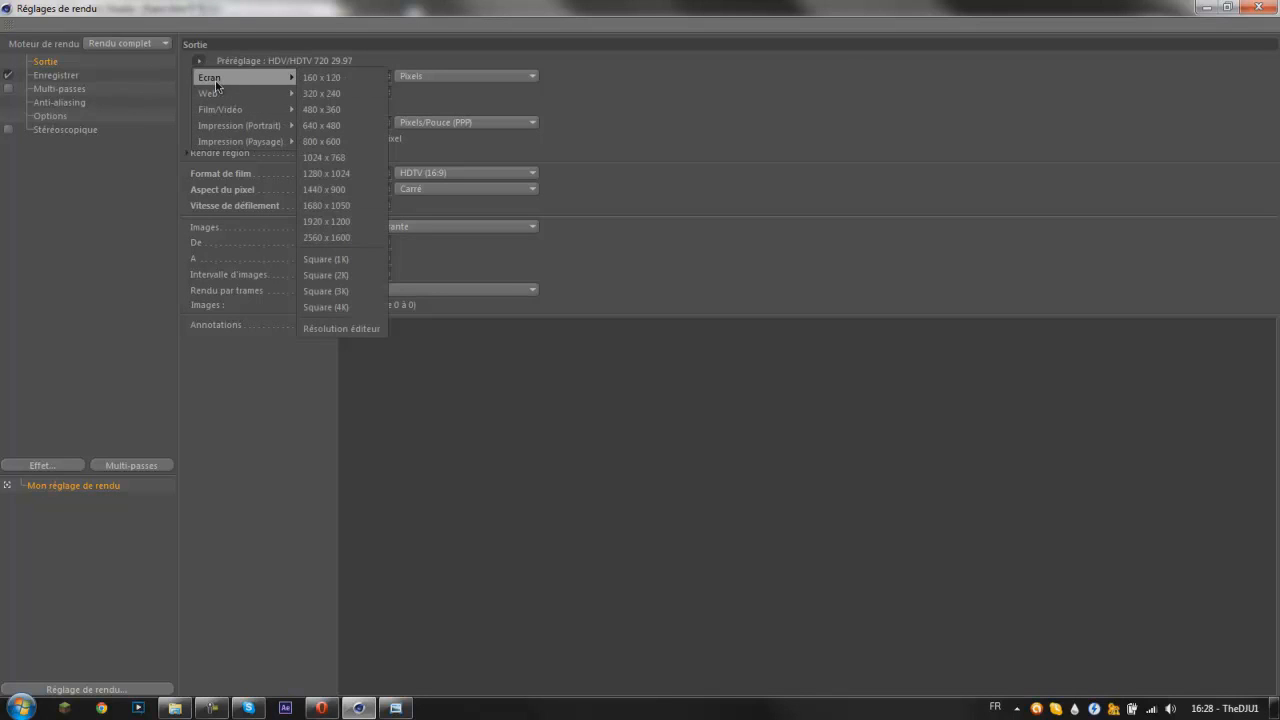
pyautogui.click(328, 206)
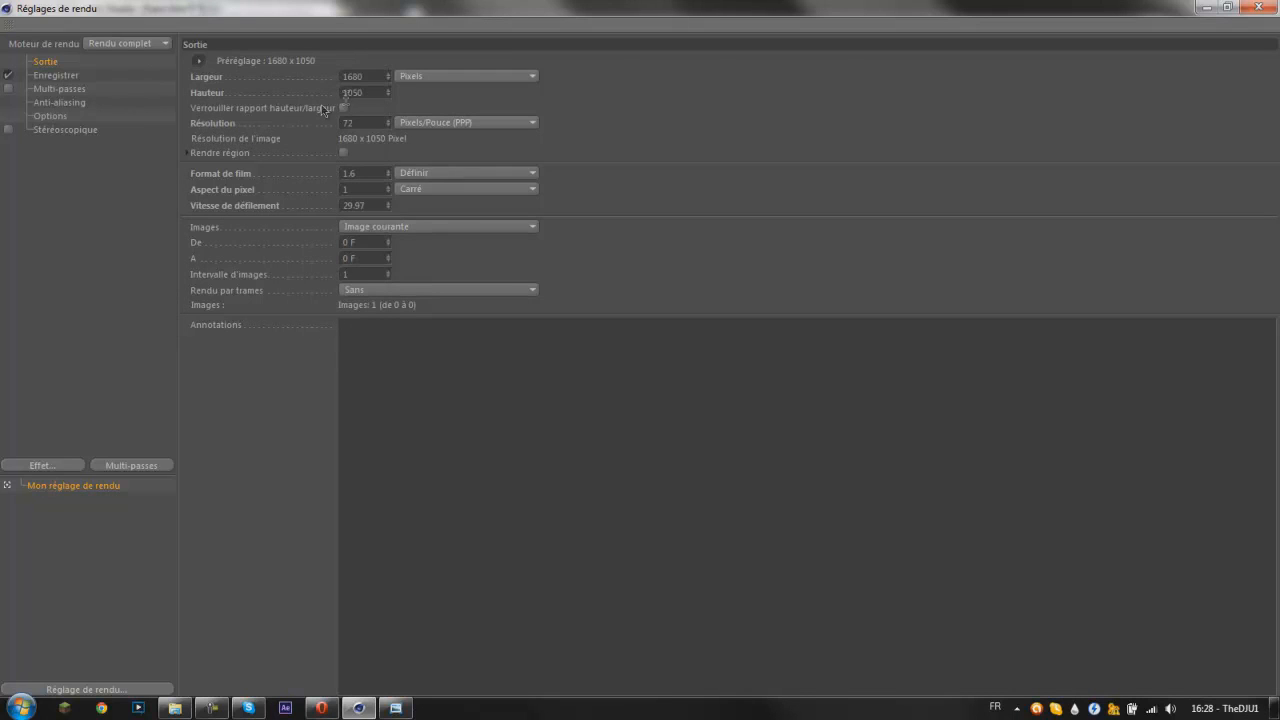
pyautogui.write('00')
pyautogui.press('Tab')
pyautogui.write('16')
pyautogui.click(137, 101)
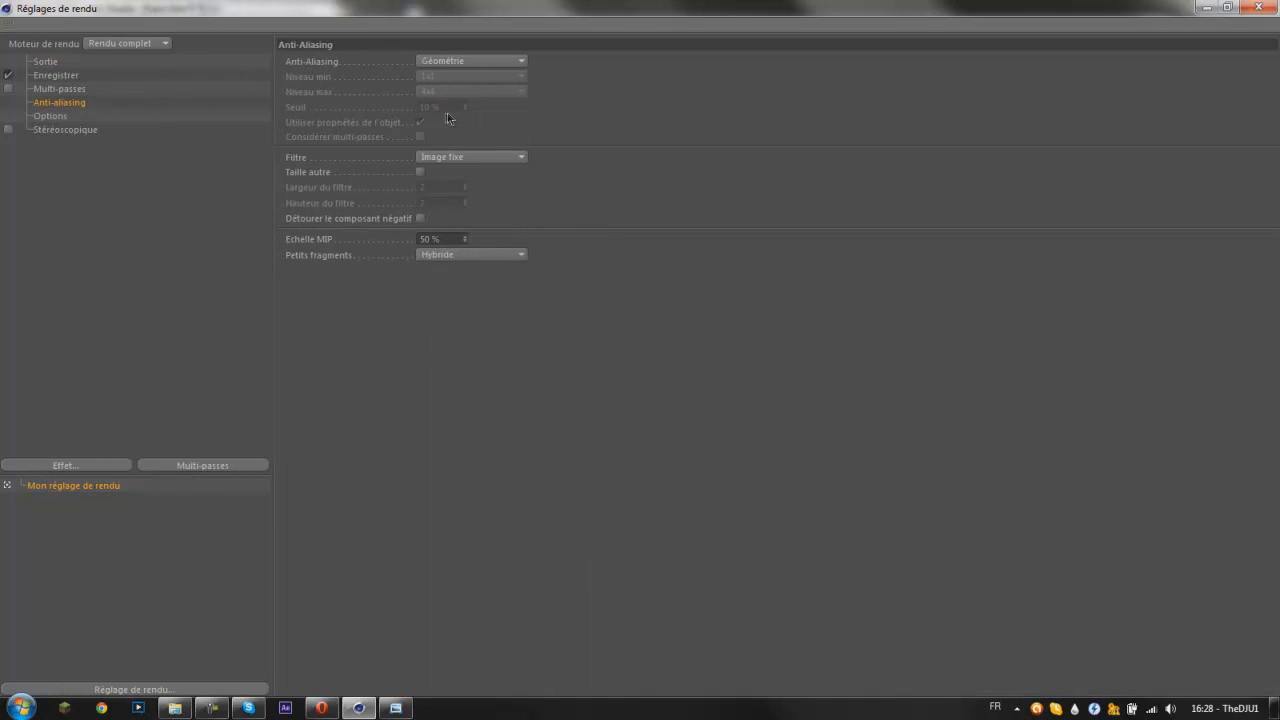
# Step: Set the render output height to 900 pixels and the film format to HDTV (16:9)
pyautogui.click(121, 62)
pyautogui.moveTo(450, 90); pyautogui.dragTo(318, 83)
pyautogui.write('900')
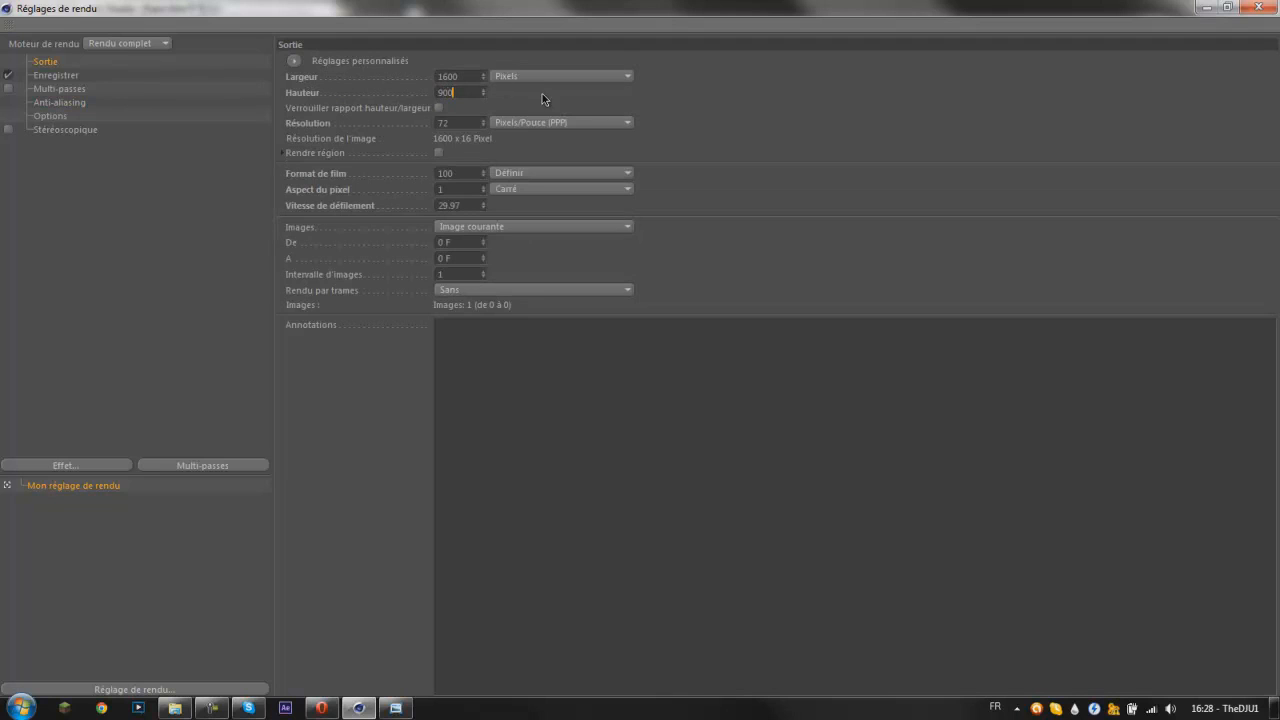
pyautogui.click(499, 173)
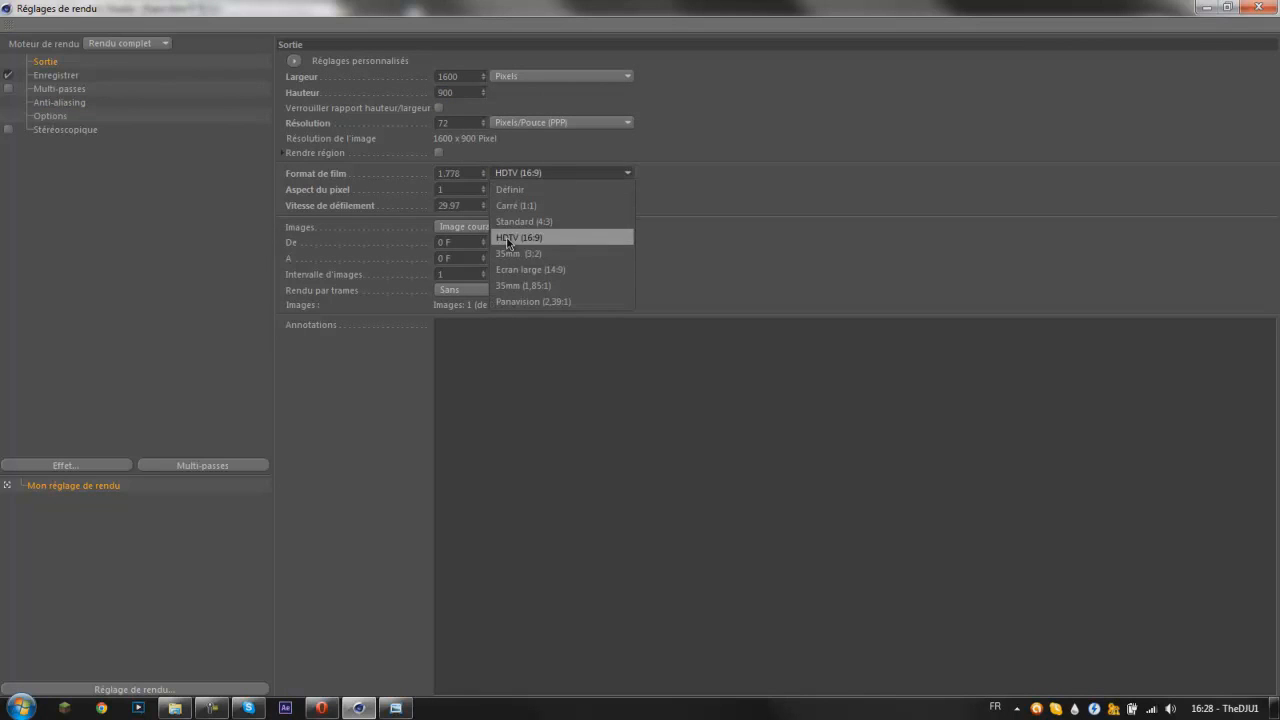
pyautogui.click(509, 241)
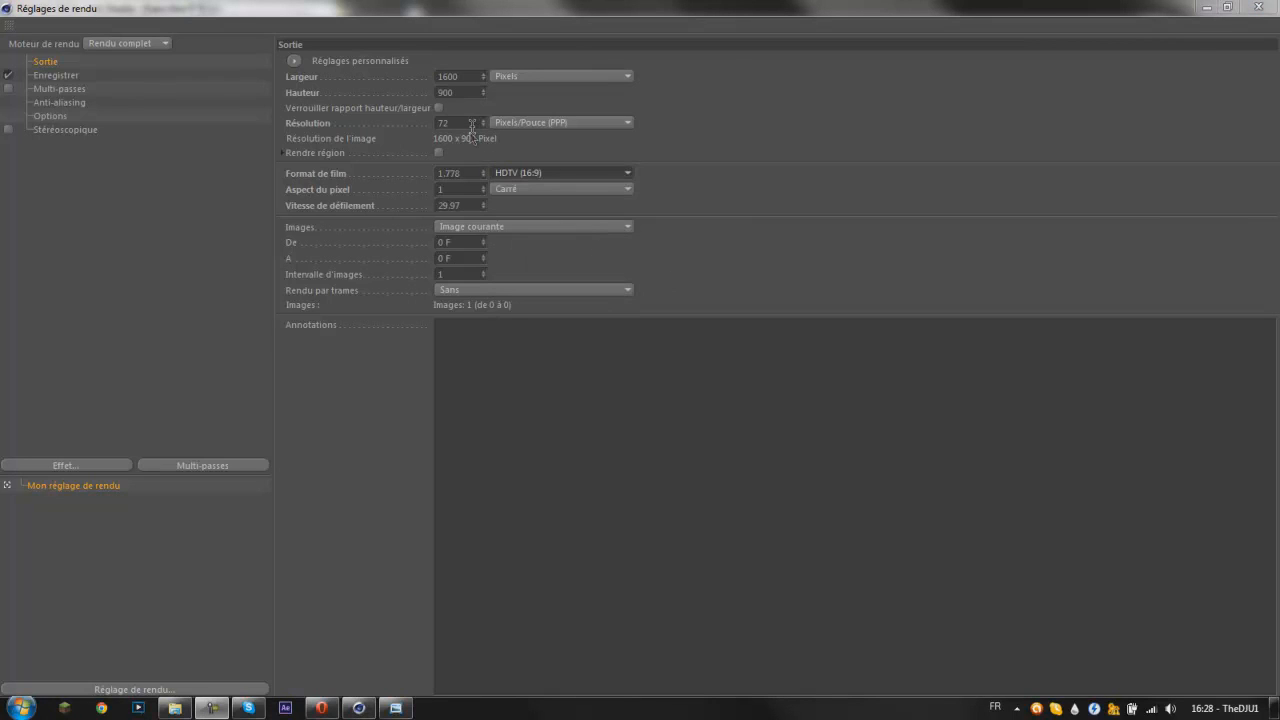
# Step: Set the render's save path to a file named Tuto in the Feuille folder
pyautogui.click(50, 76)
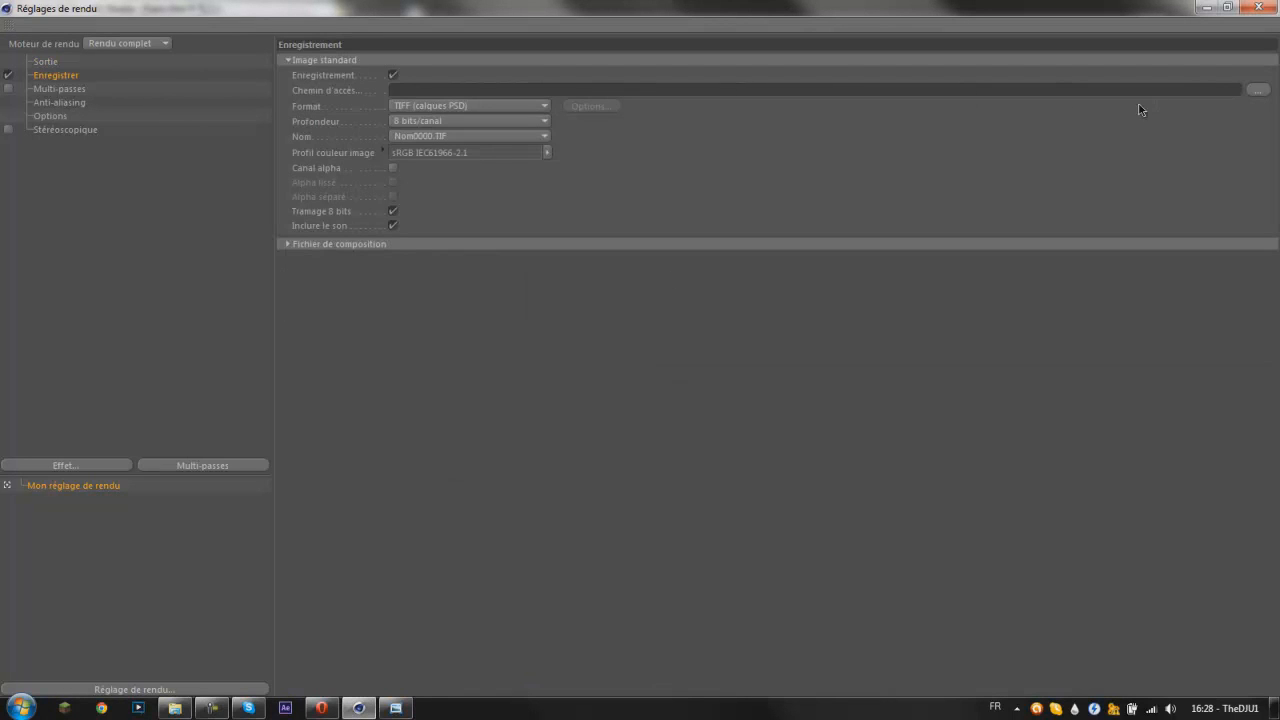
pyautogui.click(1250, 90)
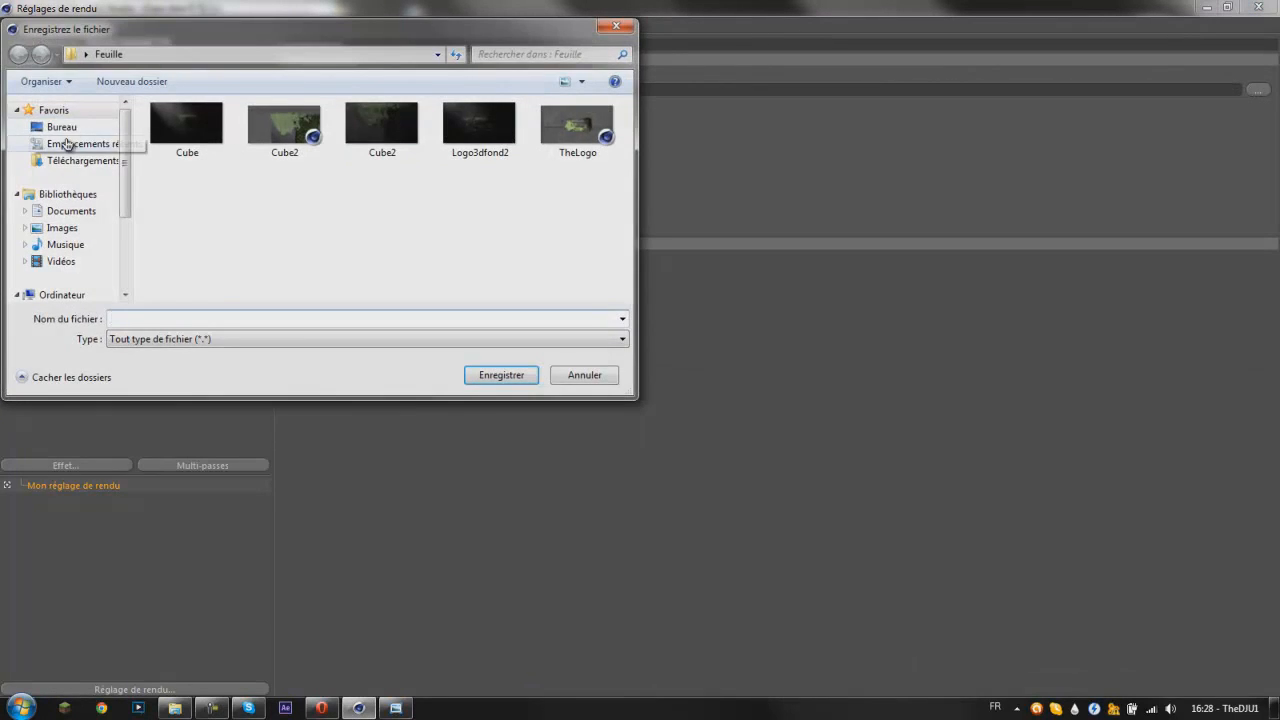
pyautogui.press('Tab')
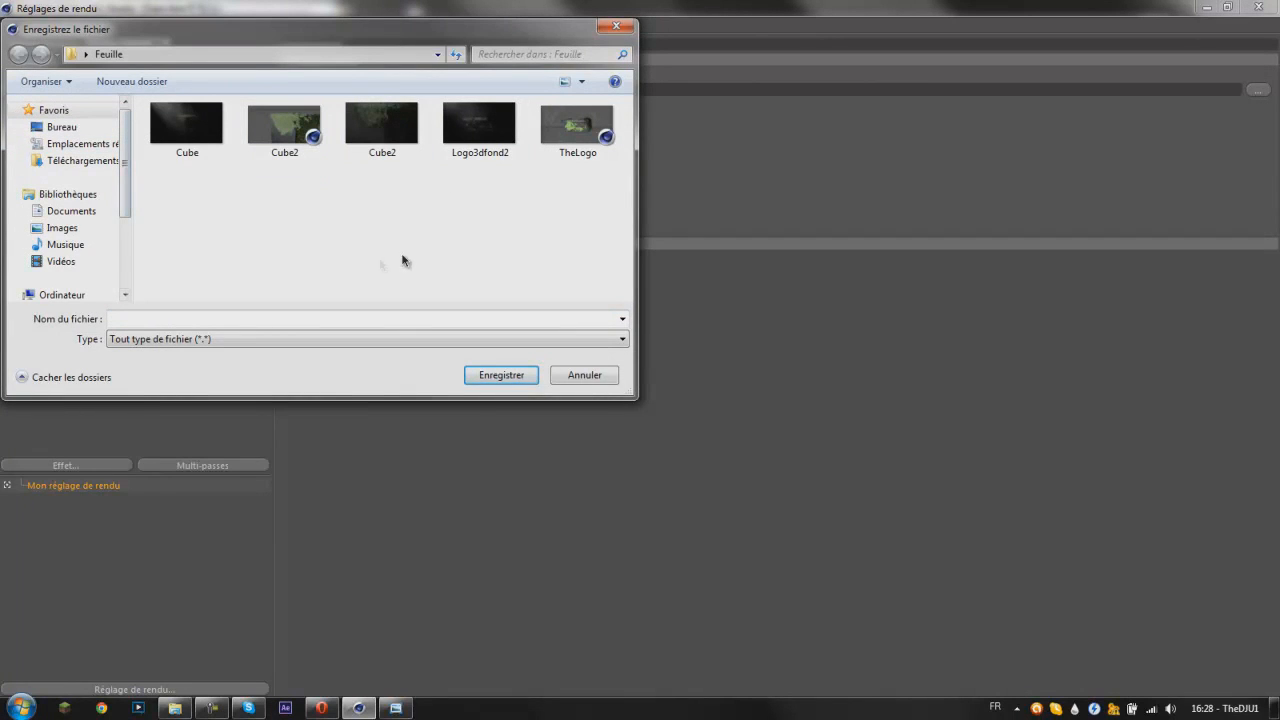
pyautogui.click(228, 316)
pyautogui.write('Tuto')
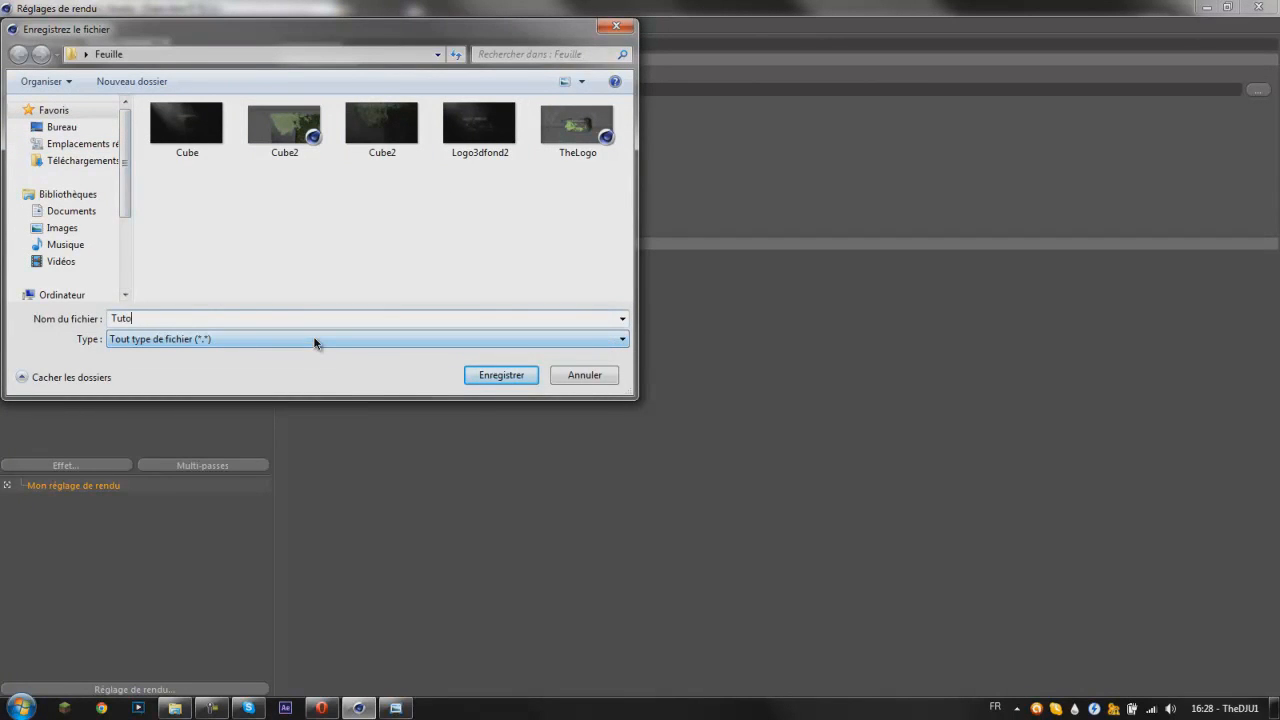
pyautogui.press('Return')
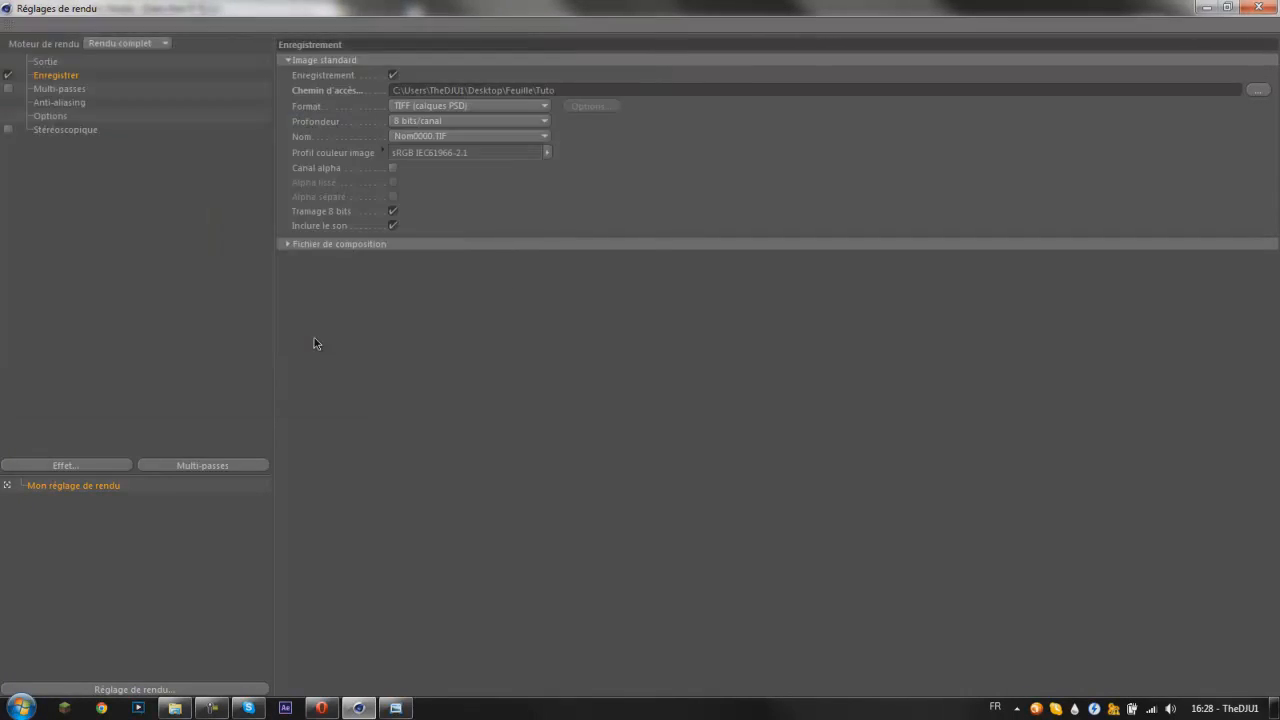
# Step: Set the saved image format to PNG with an alpha channel, and view the Logo3dfond2 example in Windows Photo Viewer before returning to Cinema 4D
pyautogui.click(400, 106)
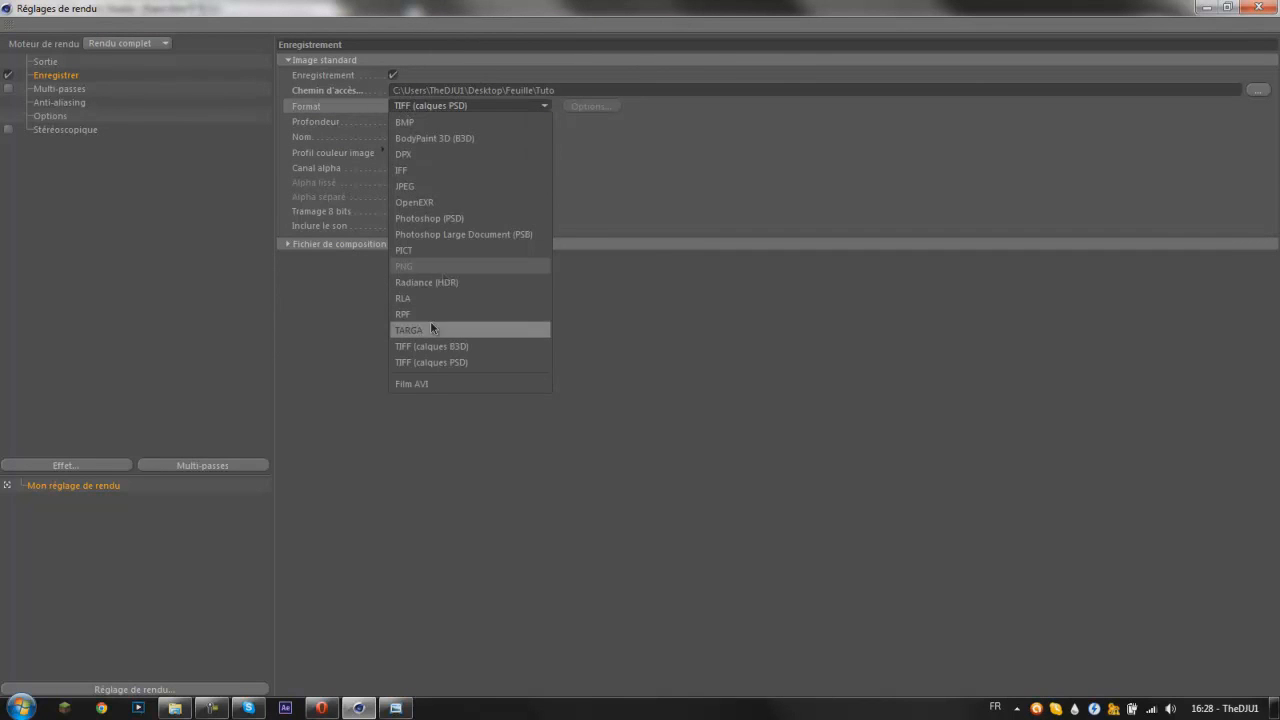
pyautogui.click(459, 186)
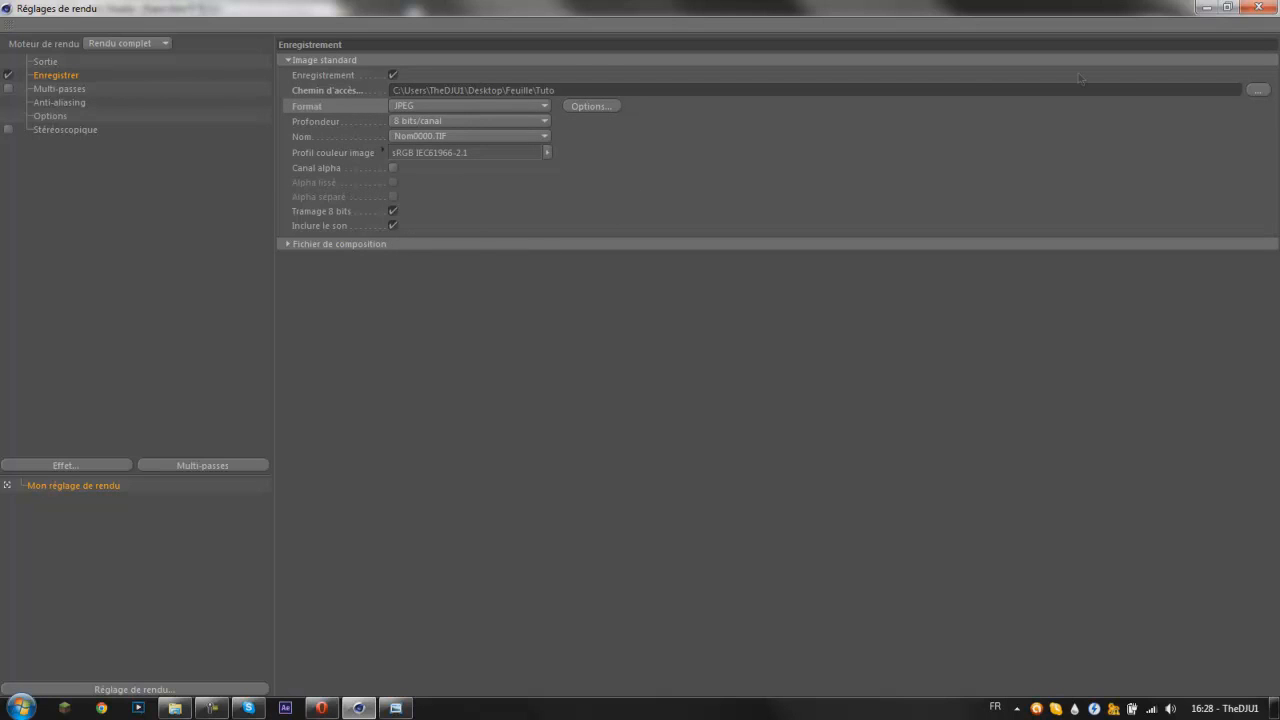
pyautogui.click(465, 106)
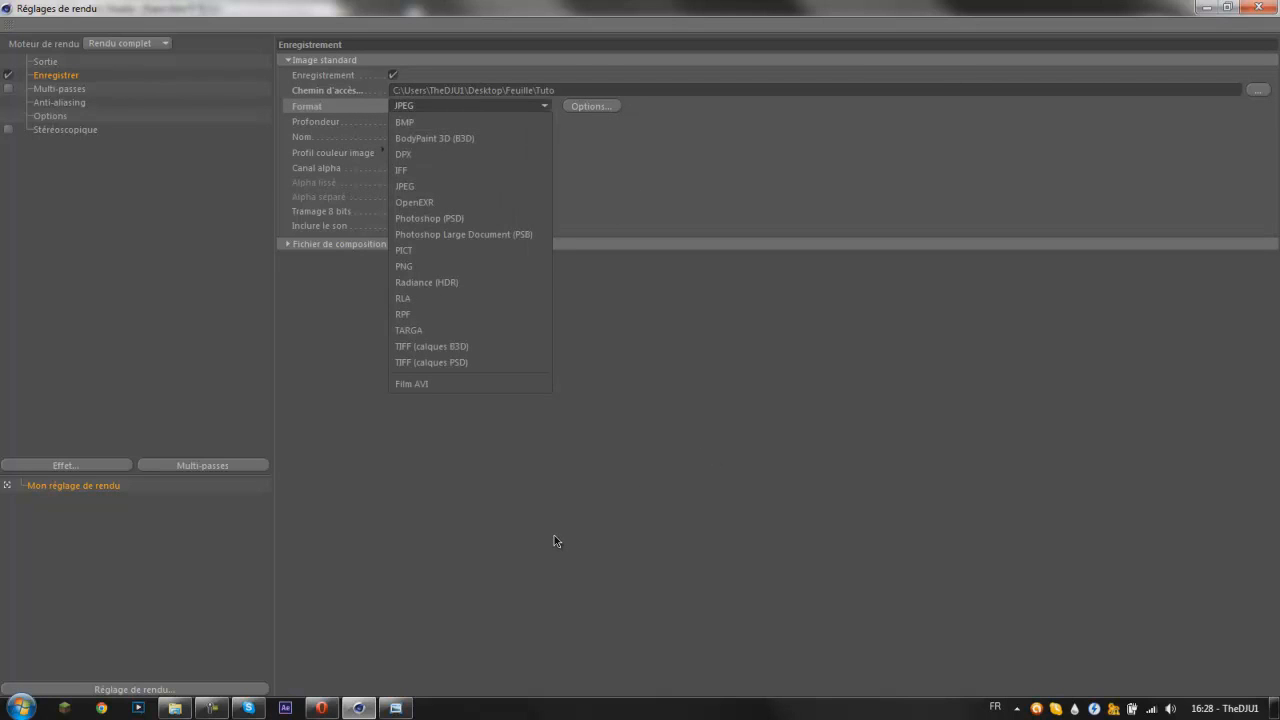
pyautogui.click(420, 266)
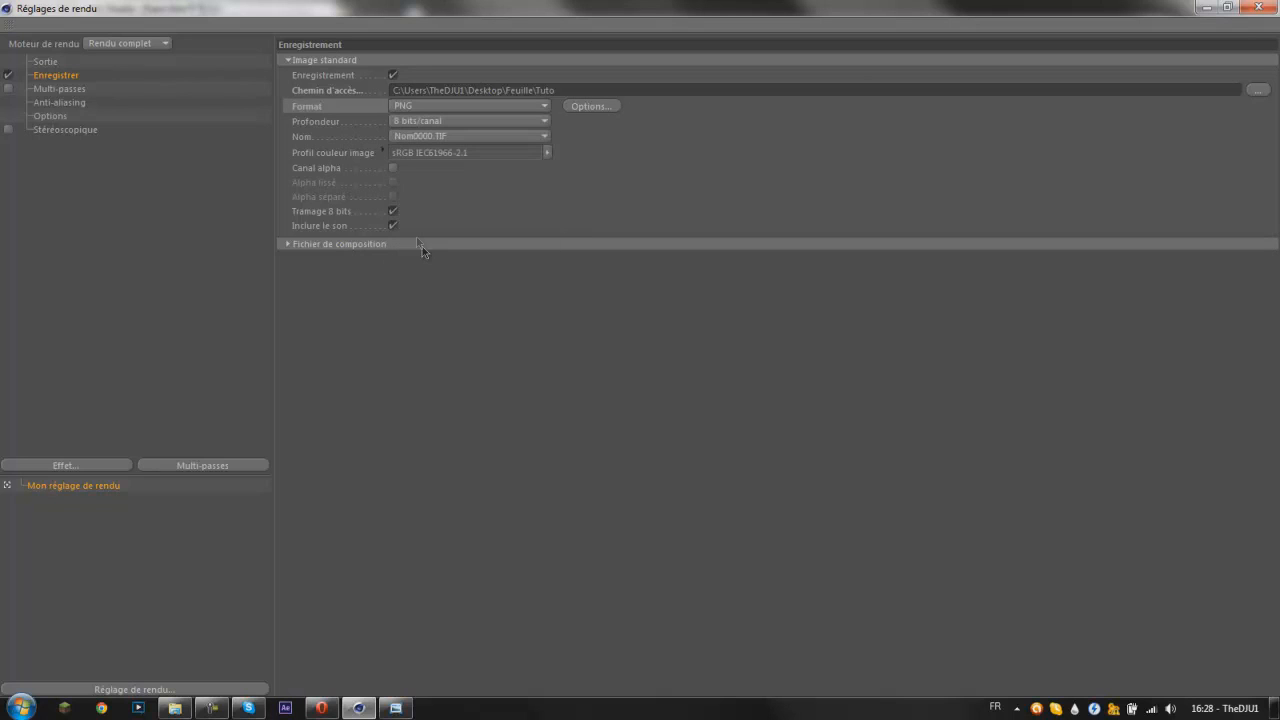
pyautogui.click(394, 168)
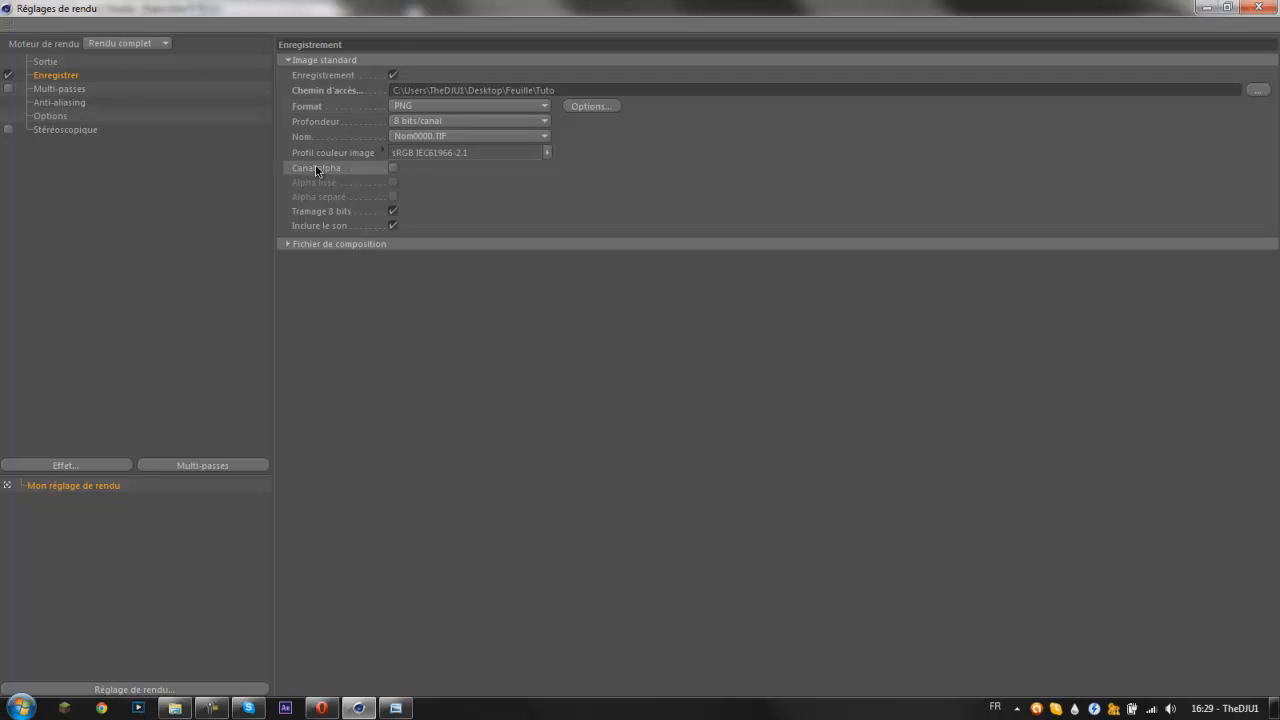
pyautogui.click(401, 712)
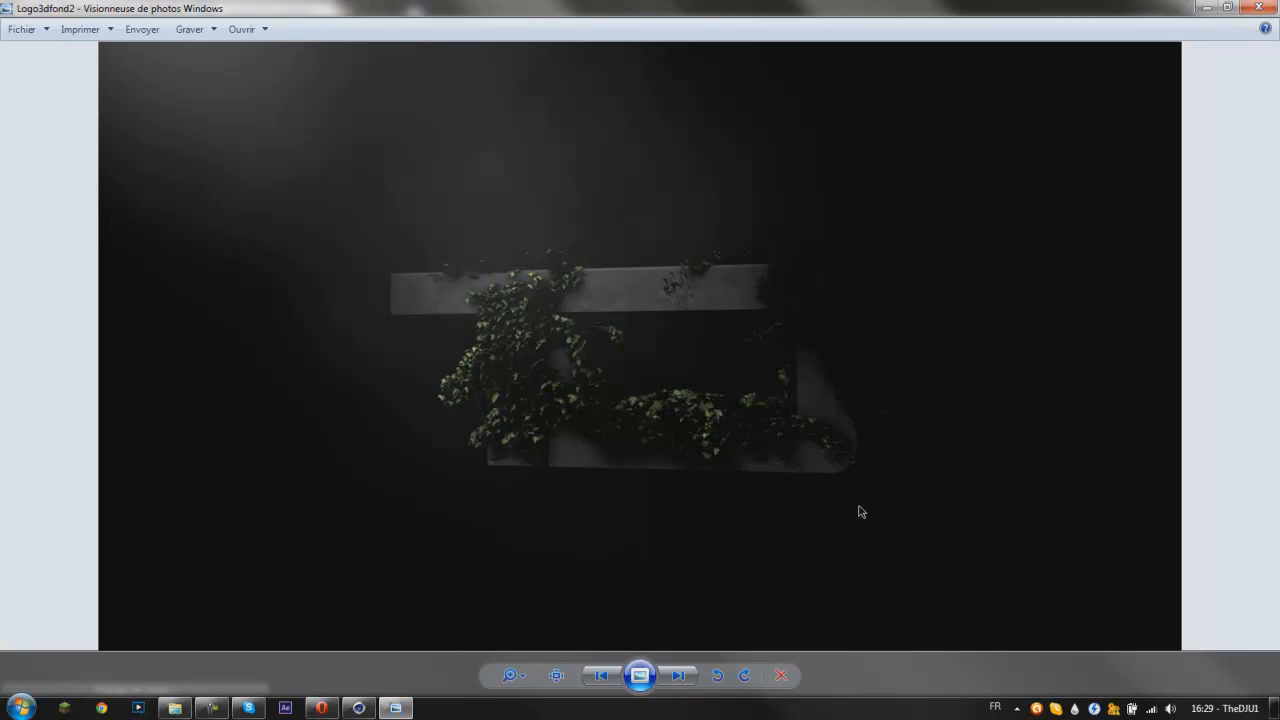
pyautogui.click(359, 708)
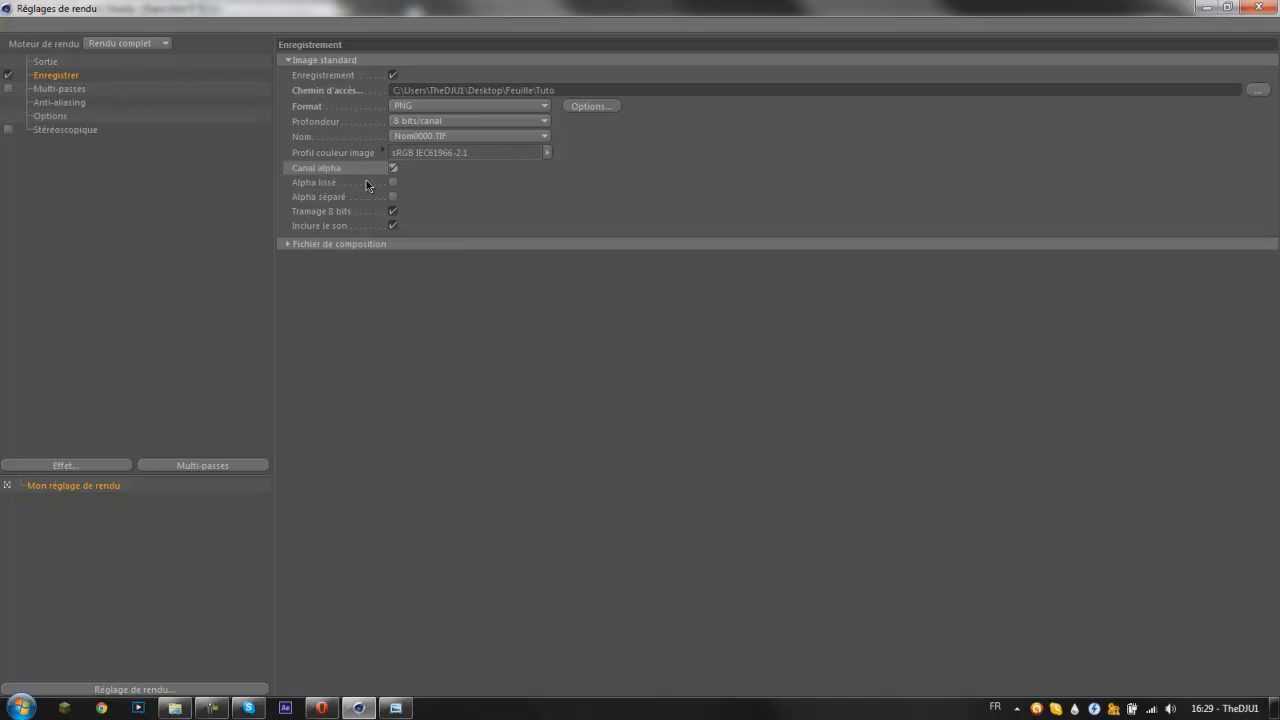
# Step: Set anti-aliasing to Au mieux with a minimum level of 2x2, and close the render settings
pyautogui.click(66, 91)
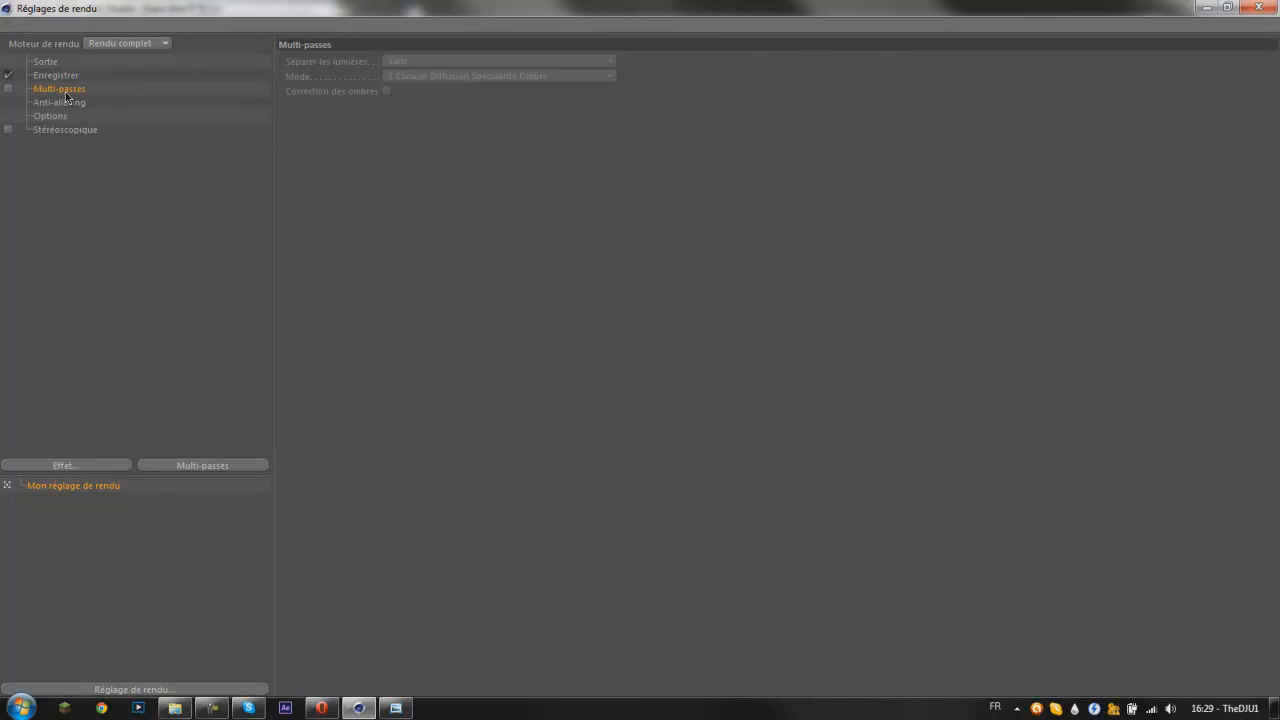
pyautogui.click(58, 104)
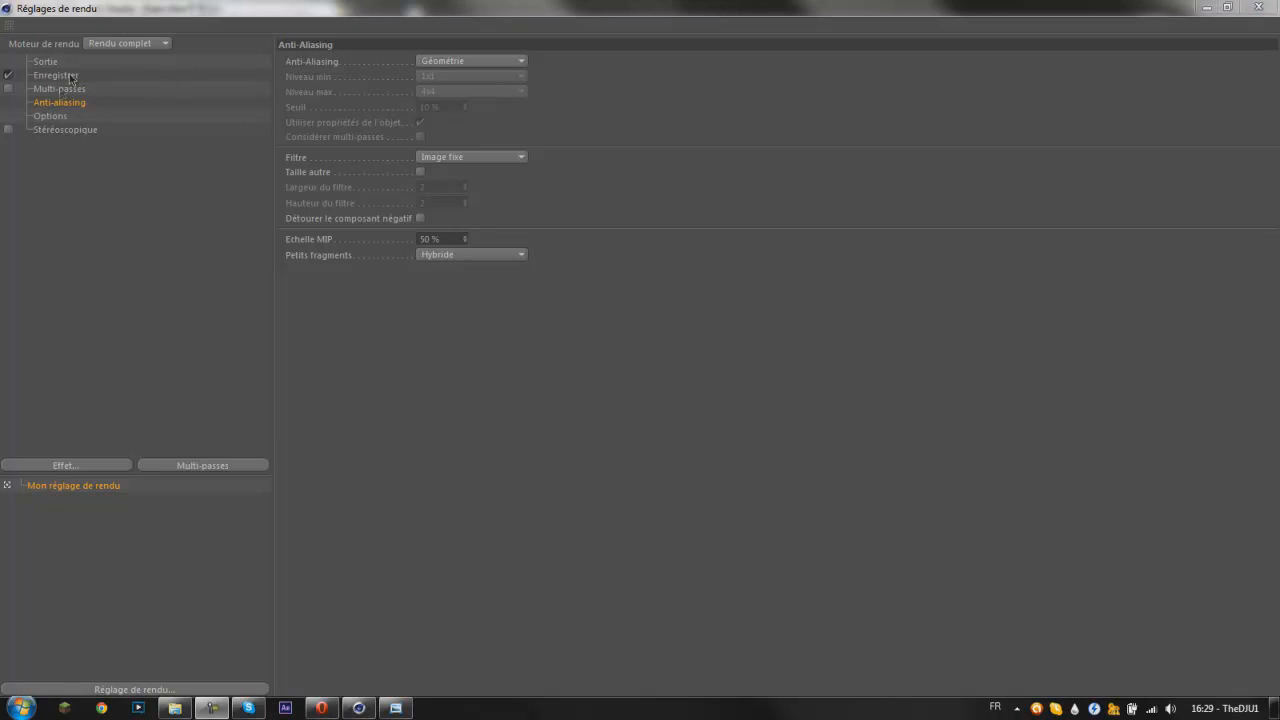
pyautogui.click(318, 65)
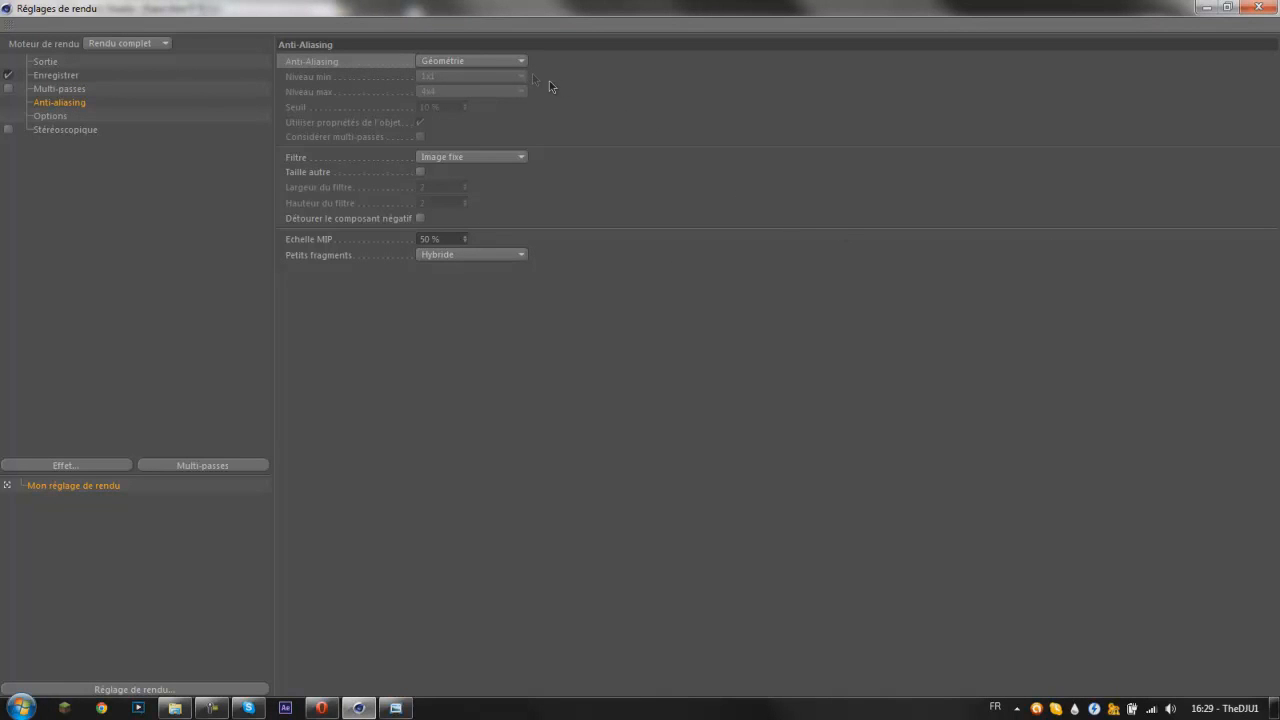
pyautogui.click(513, 62)
pyautogui.click(492, 107)
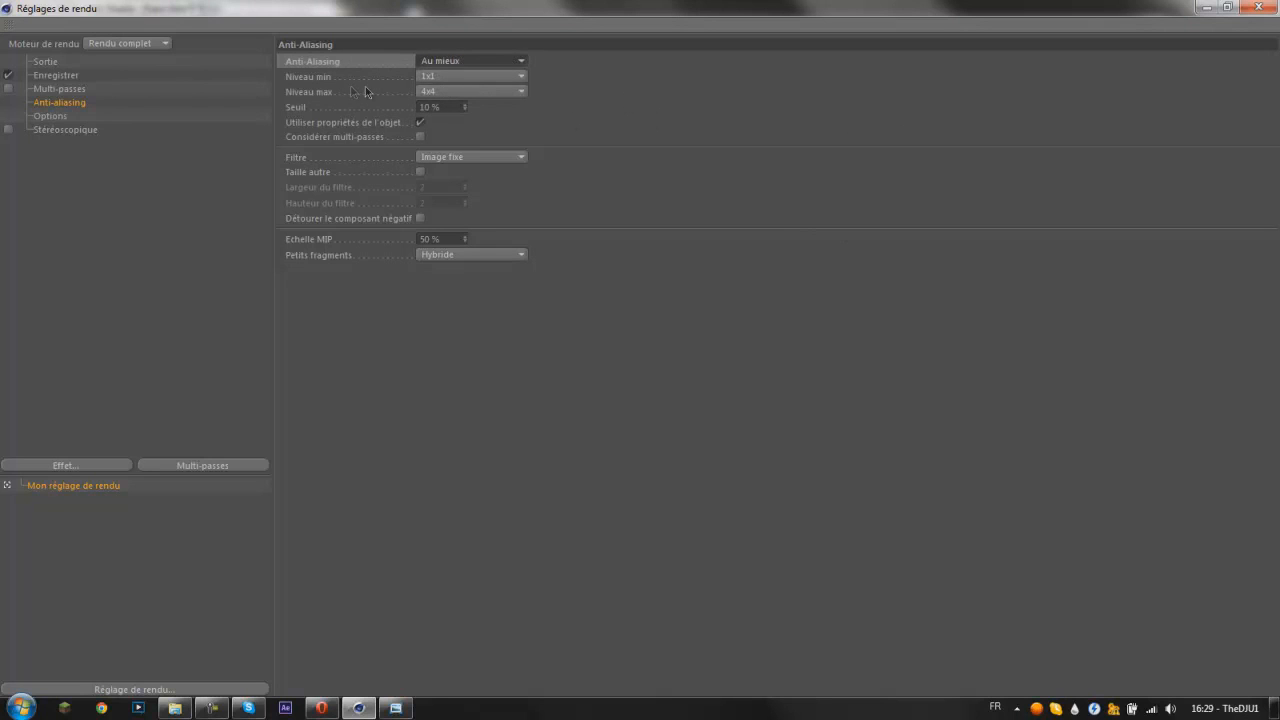
pyautogui.click(320, 77)
pyautogui.click(460, 76)
pyautogui.click(440, 106)
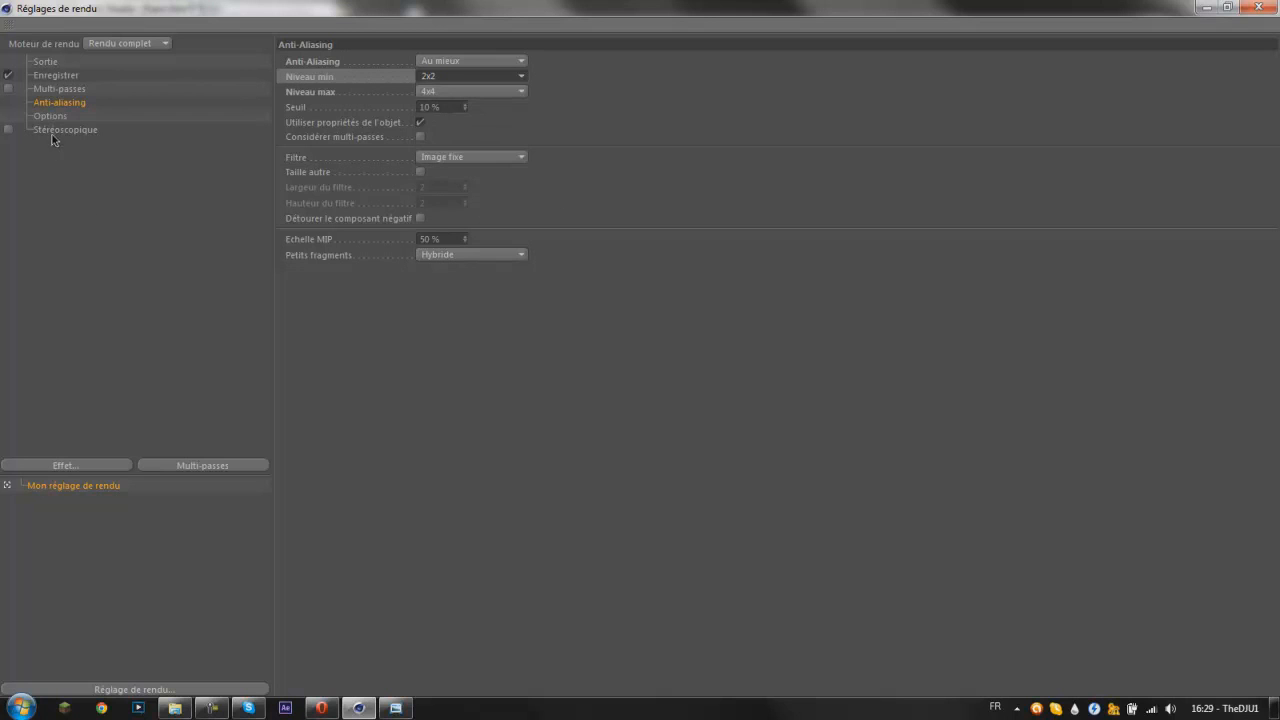
pyautogui.click(1257, 7)
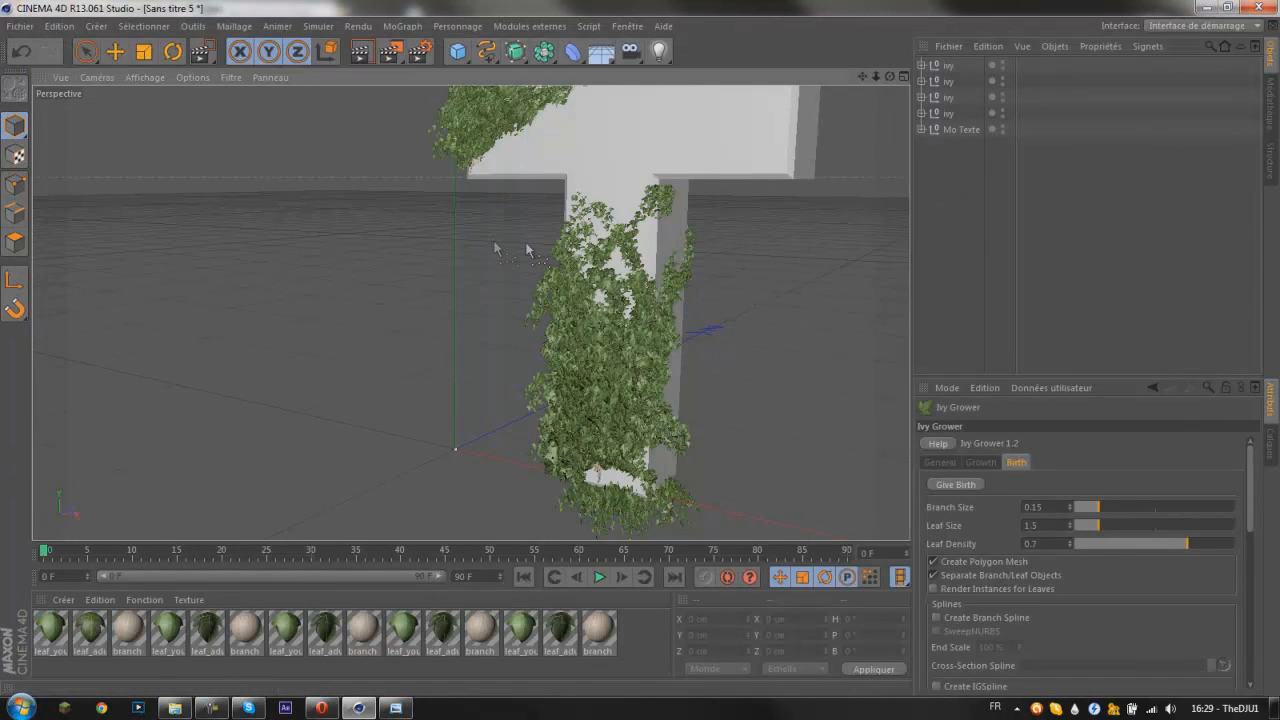
# Step: Frame the whole ivy-covered T from a slight angle and add a target camera at that view
pyautogui.keyDown('alt'); pyautogui.moveTo(503, 222); pyautogui.dragTo(470, 212, button='right'); pyautogui.keyUp('alt')
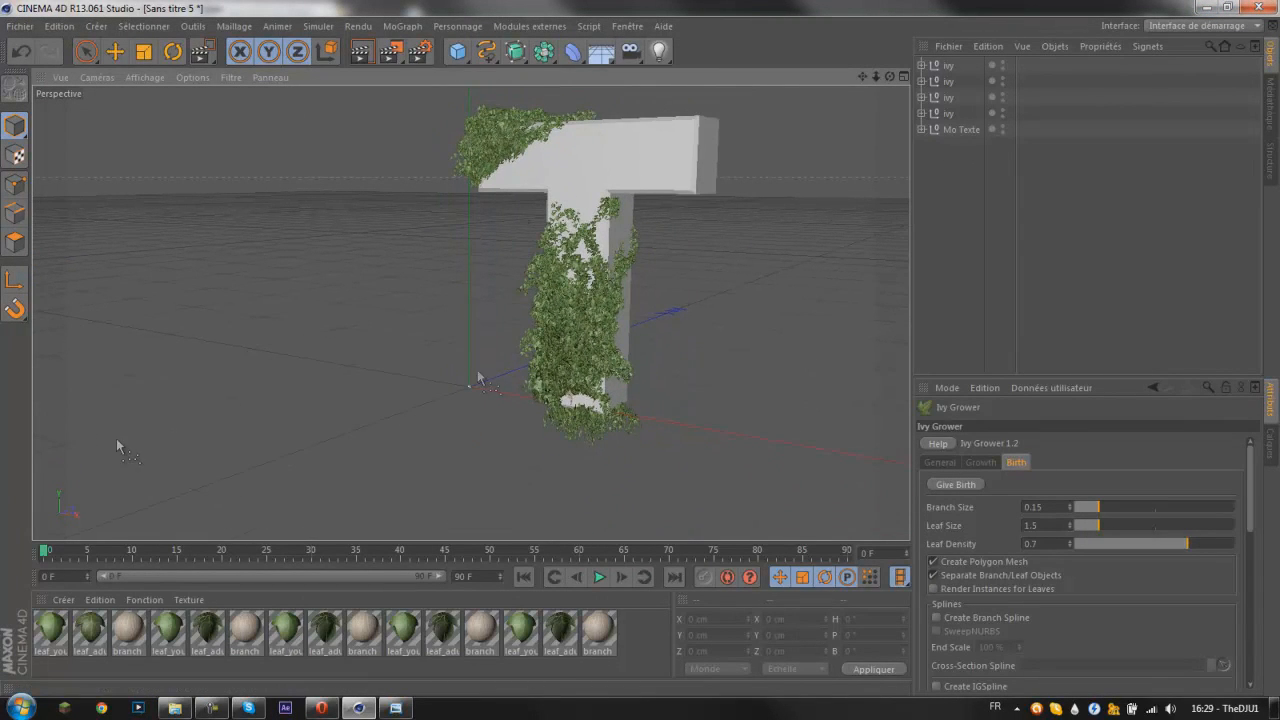
pyautogui.keyDown('alt'); pyautogui.moveTo(629, 258); pyautogui.dragTo(630, 195, button='right'); pyautogui.keyUp('alt')
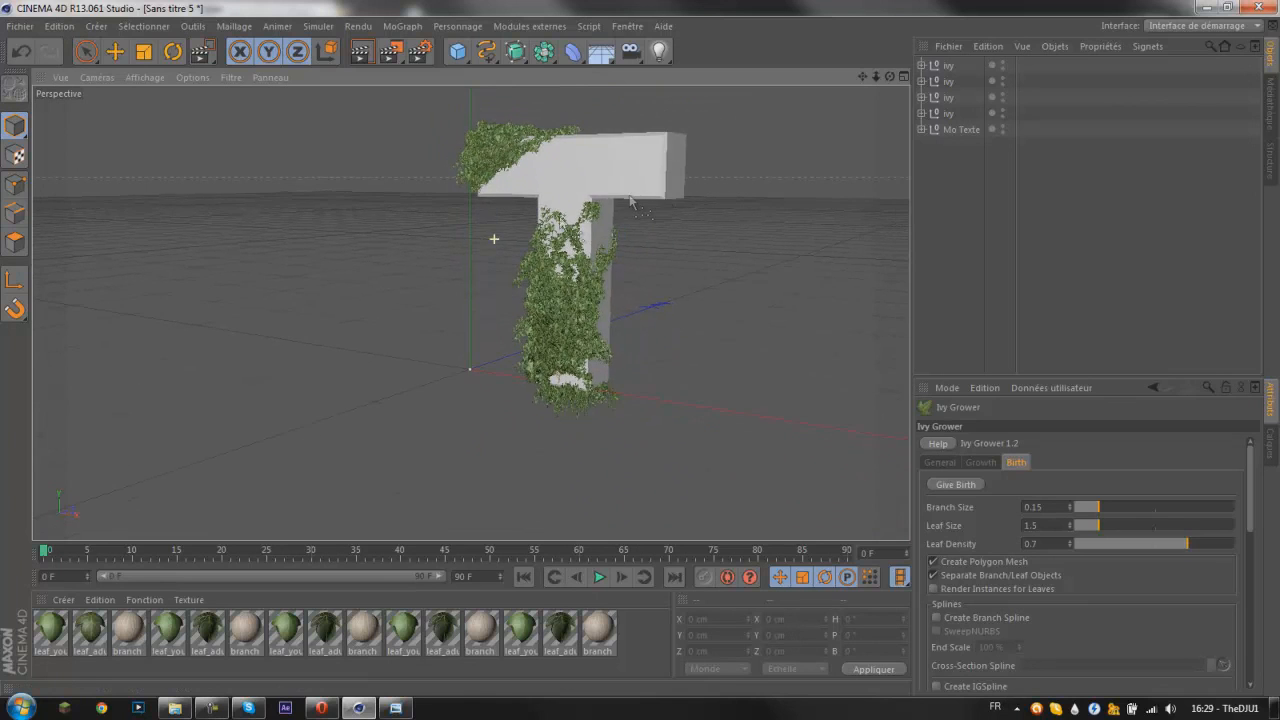
pyautogui.keyDown('alt'); pyautogui.moveTo(630, 195); pyautogui.dragTo(520, 249, button='middle'); pyautogui.keyUp('alt')
pyautogui.keyDown('alt'); pyautogui.moveTo(520, 249); pyautogui.dragTo(481, 273); pyautogui.keyUp('alt')
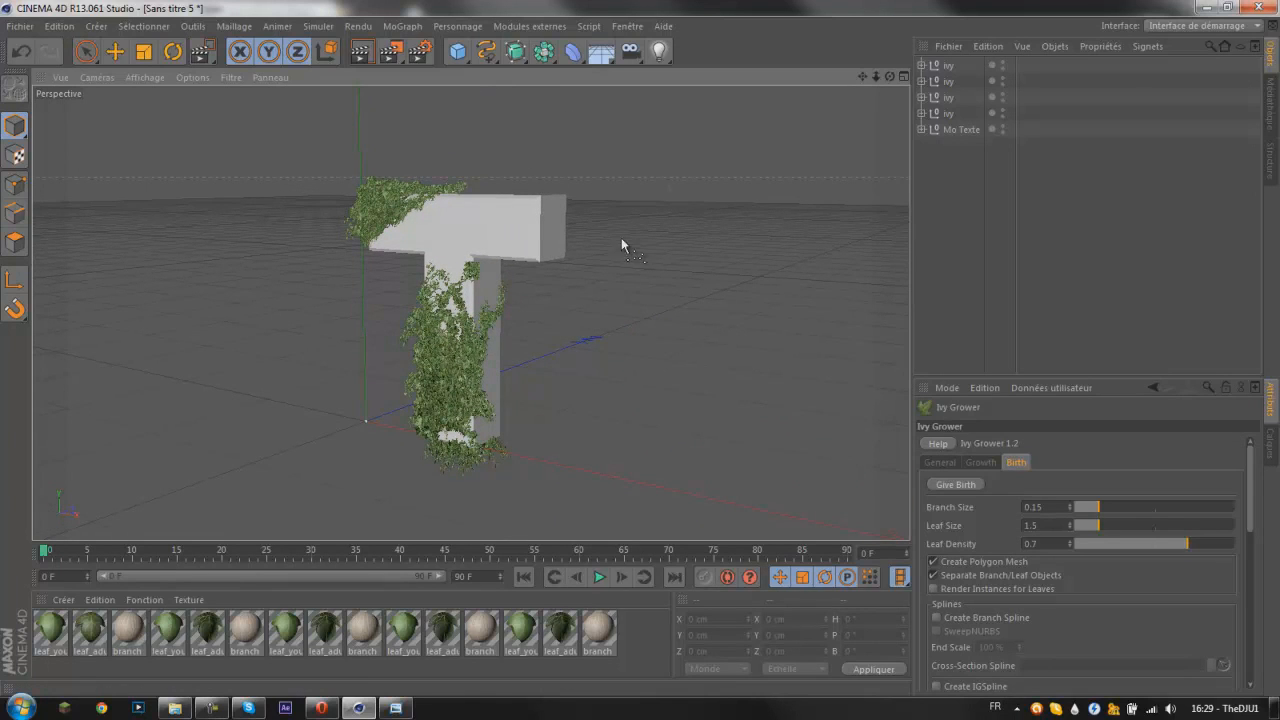
pyautogui.moveTo(631, 51); pyautogui.dragTo(690, 103)
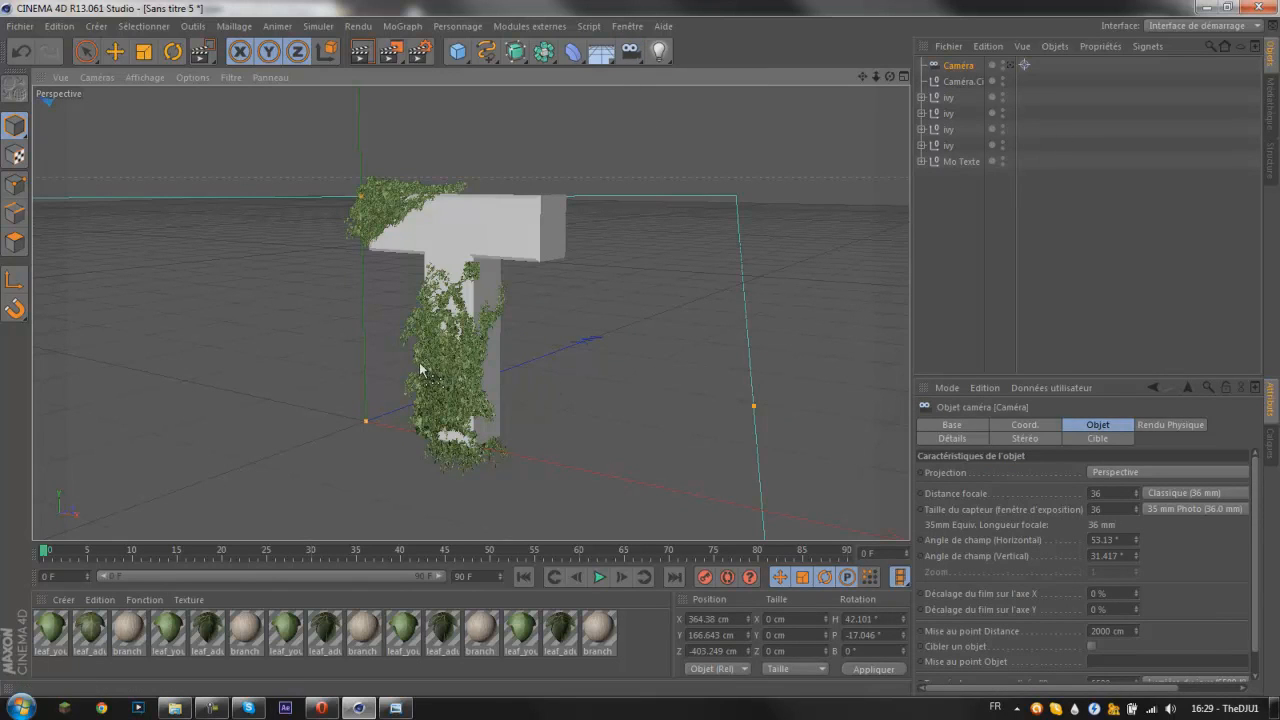
# Step: Select the camera and examine its field of view around the ivy-covered T from farther away
pyautogui.click(958, 161)
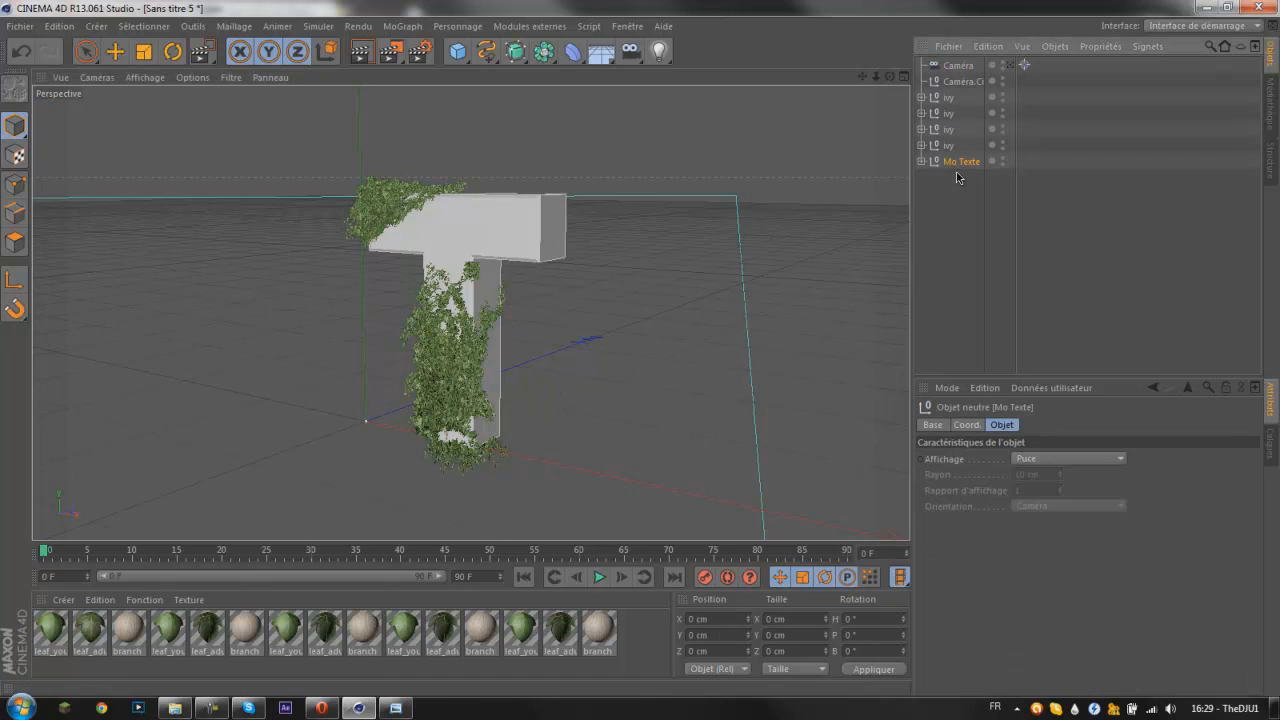
pyautogui.click(957, 208)
pyautogui.click(963, 67)
pyautogui.keyDown('alt'); pyautogui.moveTo(236, 216); pyautogui.dragTo(371, 430, button='right'); pyautogui.keyUp('alt')
pyautogui.keyDown('alt'); pyautogui.moveTo(354, 402); pyautogui.dragTo(462, 399); pyautogui.keyUp('alt')
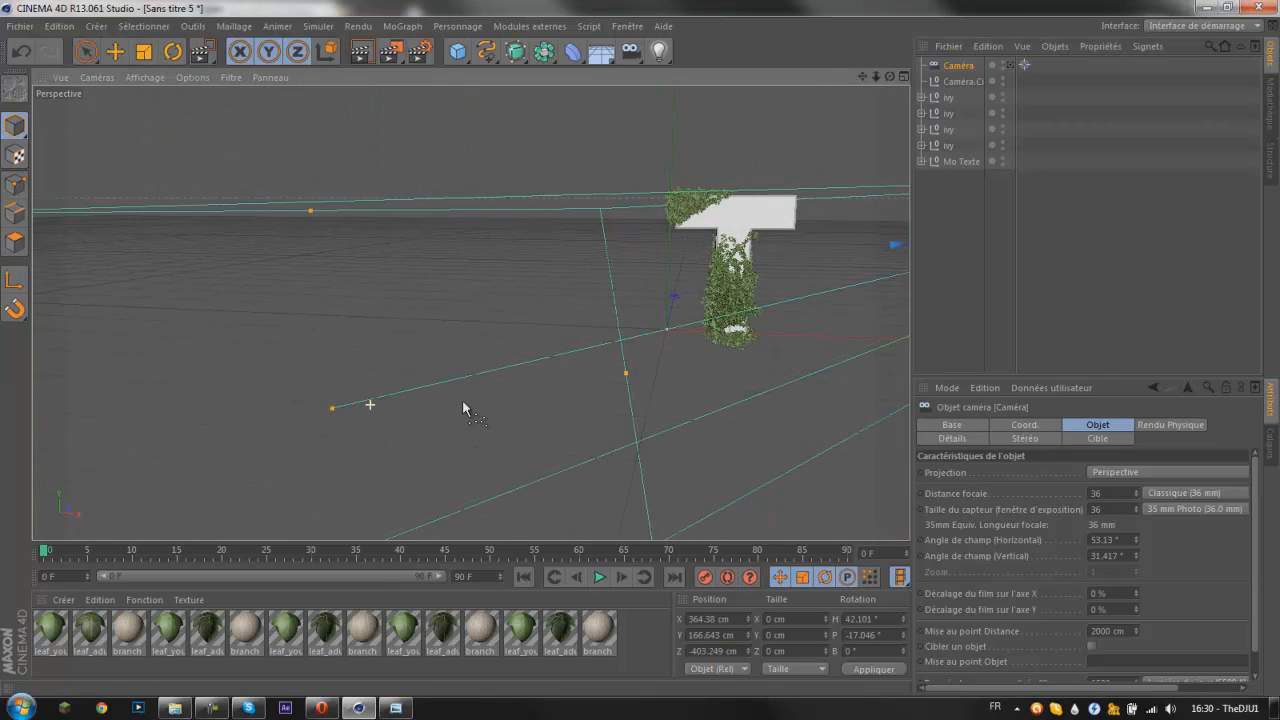
# Step: Move the camera's target null to the middle of the T, at about X 67.8, Y 74.1, Z 14.8 cm
pyautogui.click(960, 82)
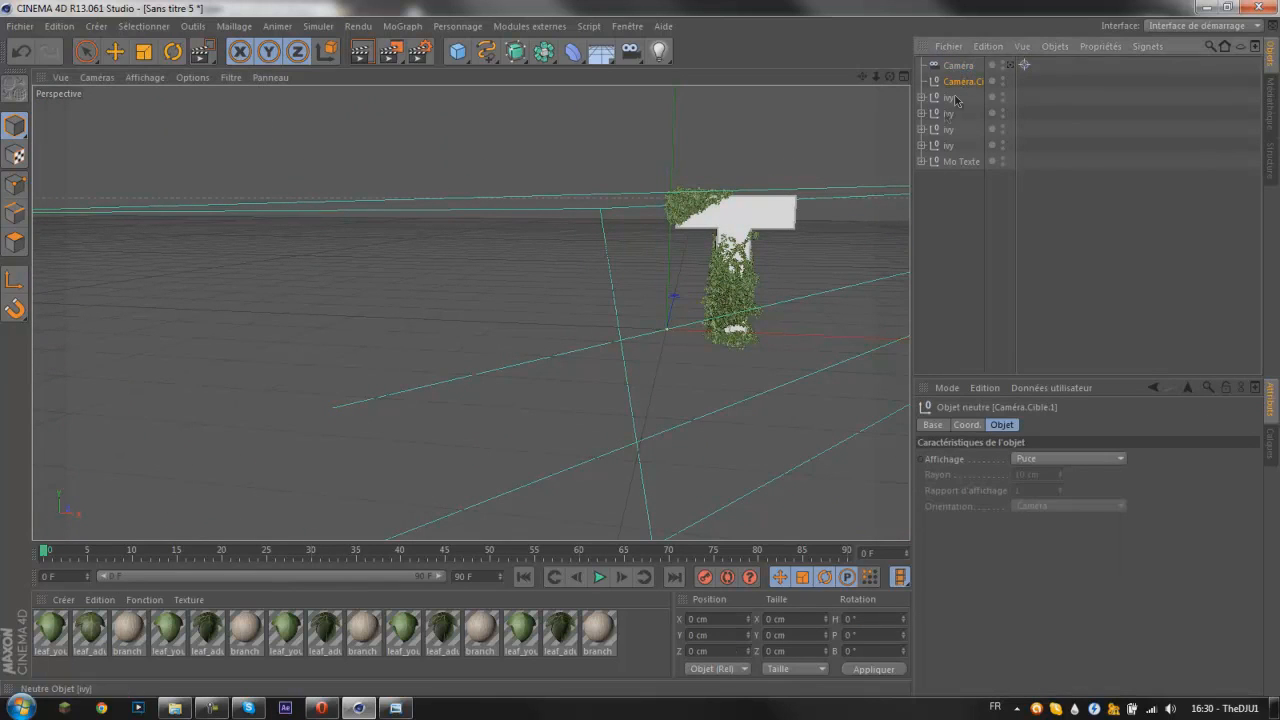
pyautogui.keyDown('alt'); pyautogui.moveTo(531, 298); pyautogui.dragTo(847, 233); pyautogui.keyUp('alt')
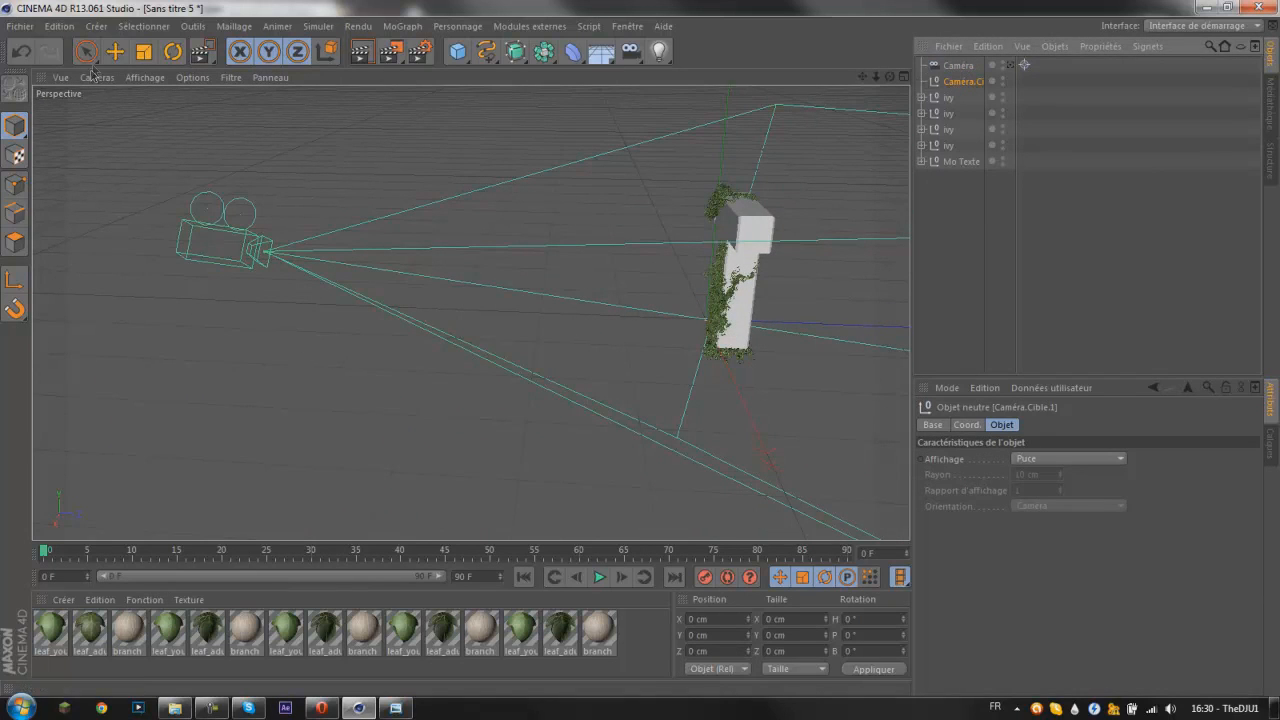
pyautogui.press('e')
pyautogui.keyDown('alt'); pyautogui.moveTo(678, 170); pyautogui.dragTo(680, 245); pyautogui.keyUp('alt')
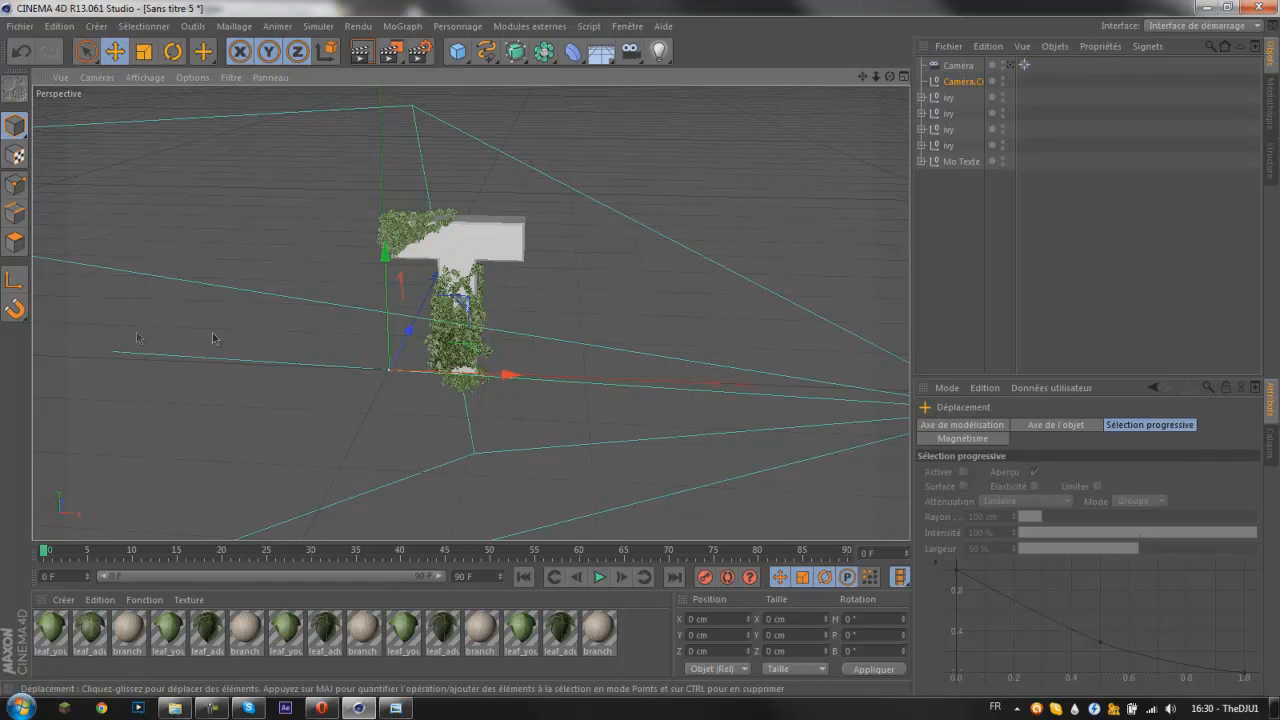
pyautogui.keyDown('alt'); pyautogui.moveTo(761, 349); pyautogui.dragTo(830, 375, button='right'); pyautogui.keyUp('alt')
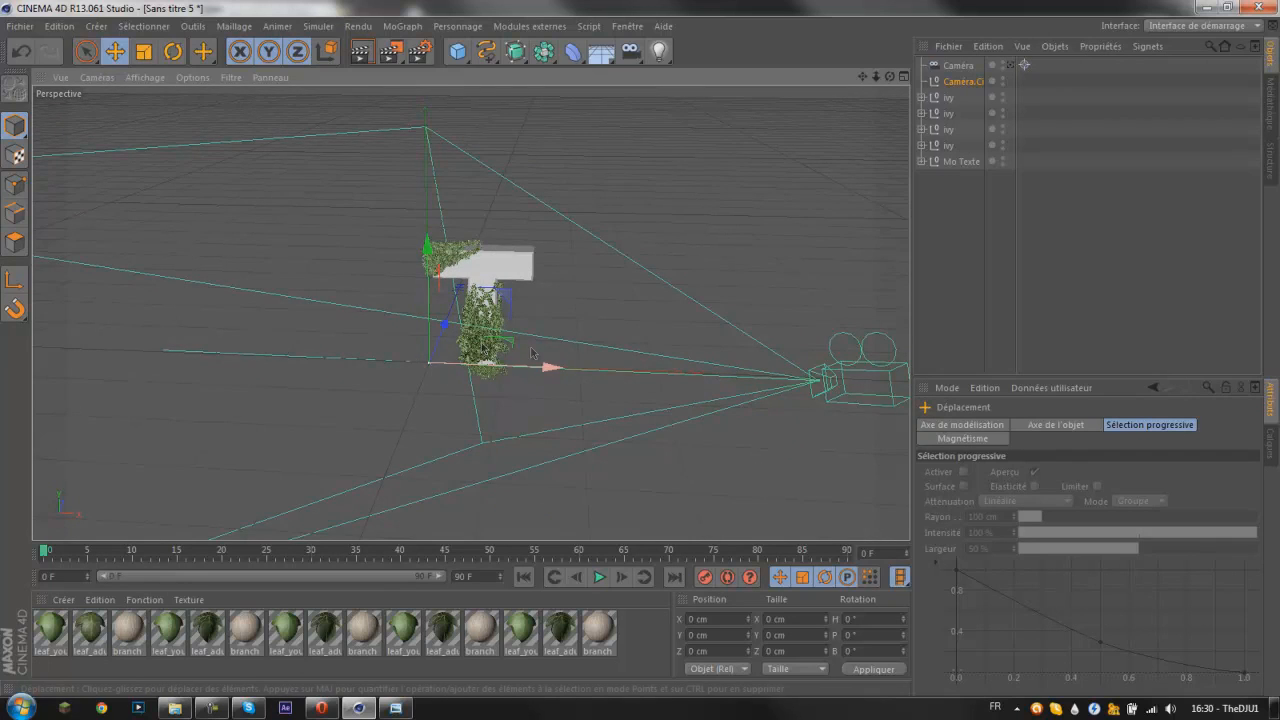
pyautogui.keyDown('alt'); pyautogui.moveTo(483, 347); pyautogui.dragTo(537, 343); pyautogui.keyUp('alt')
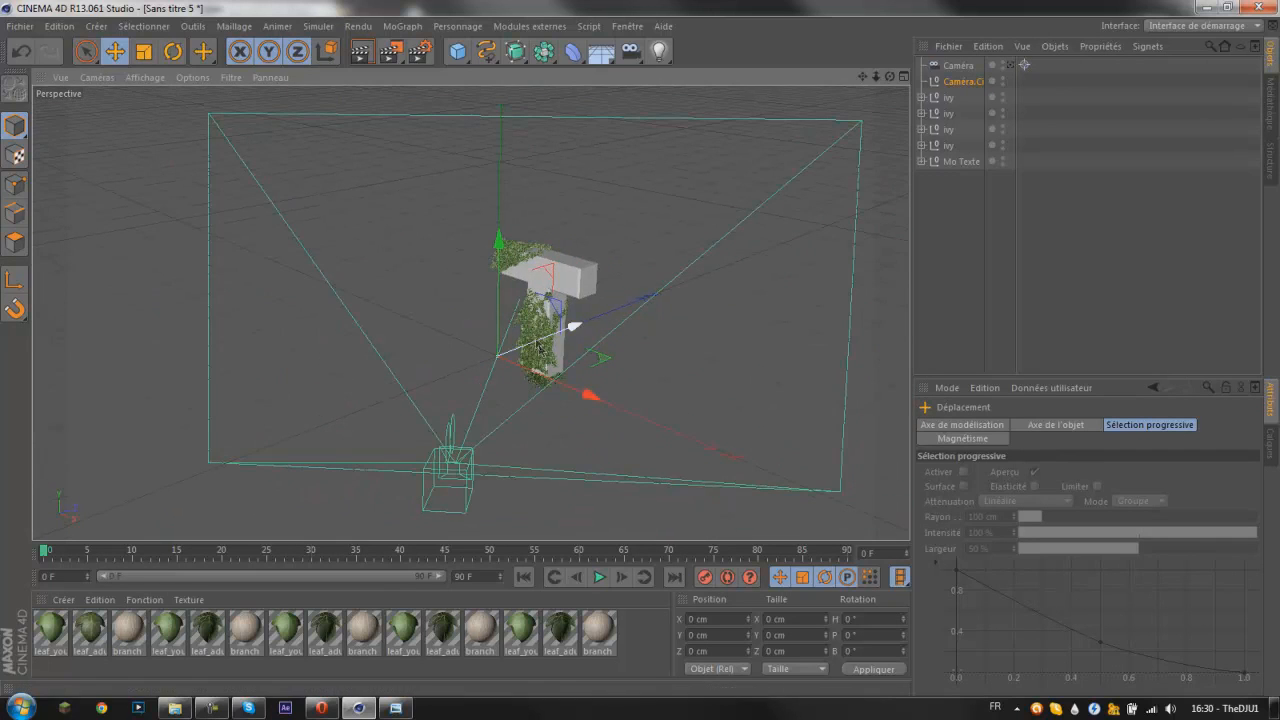
pyautogui.scroll(5, 537, 343)
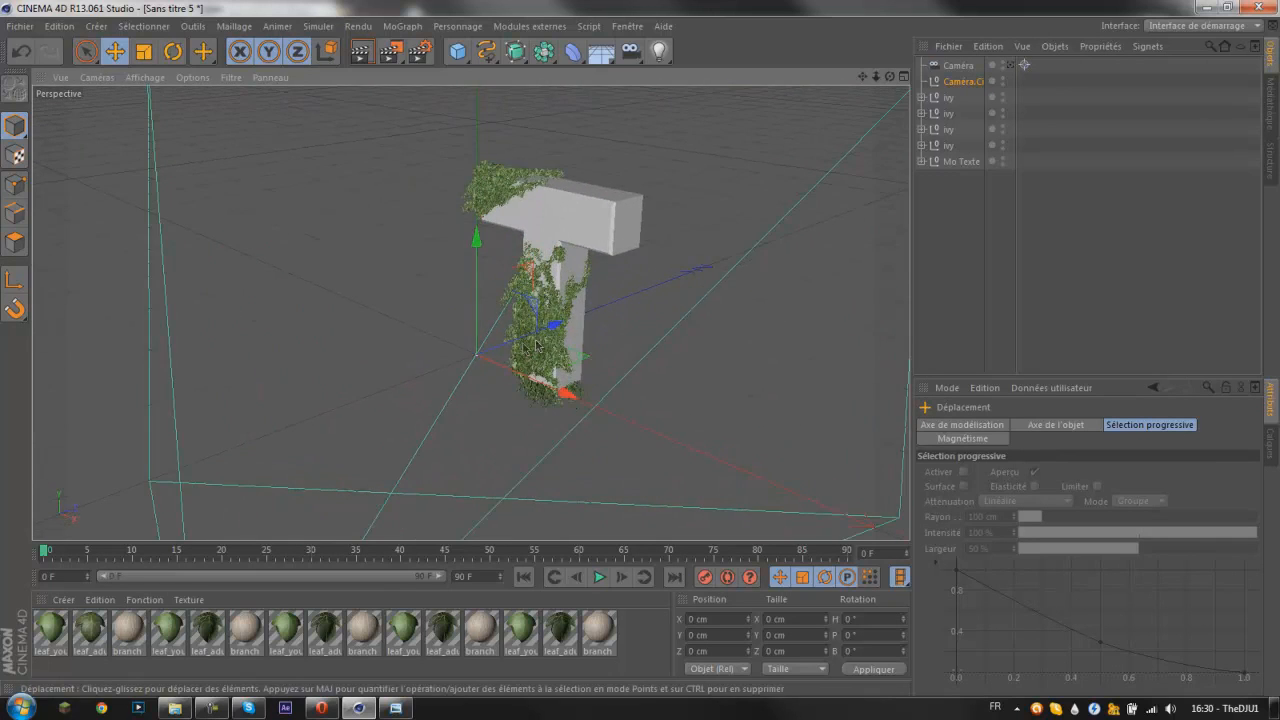
pyautogui.middleClick(731, 196)
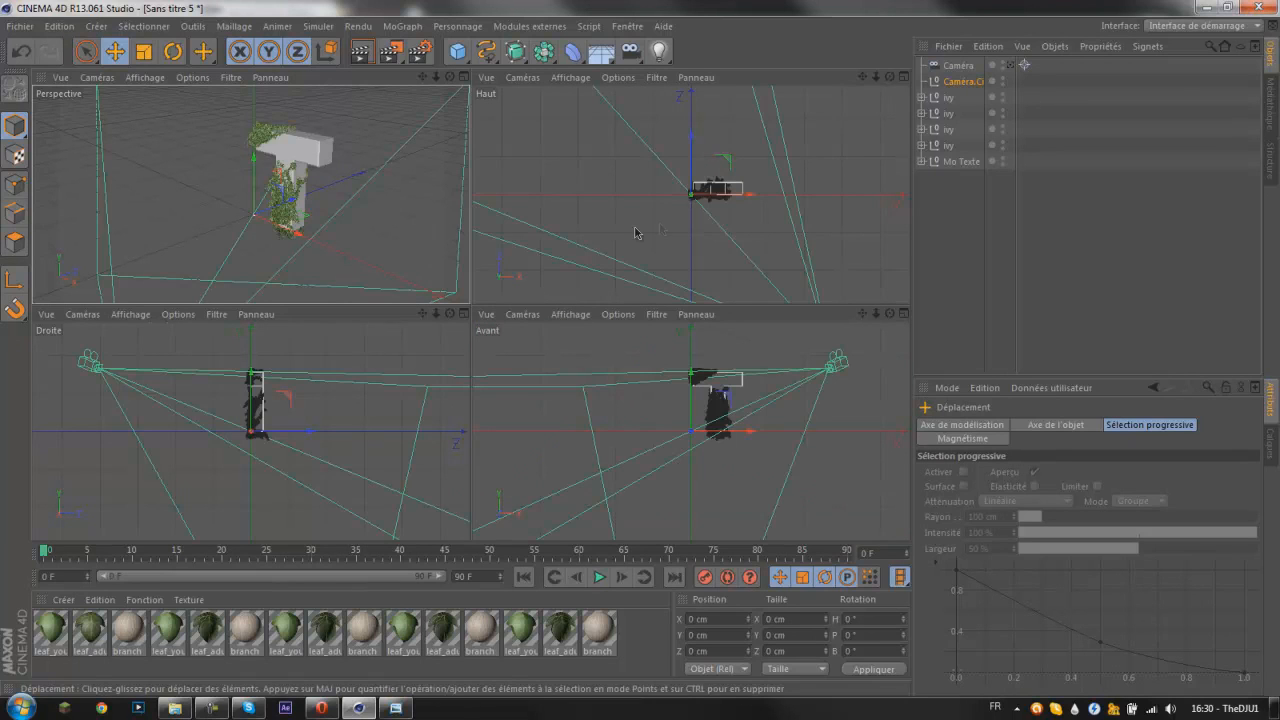
pyautogui.moveTo(745, 196); pyautogui.dragTo(769, 197)
pyautogui.moveTo(716, 138)
pyautogui.mouseDown()
pyautogui.moveTo(716, 104)
pyautogui.moveTo(715, 165)
pyautogui.moveTo(715, 145)
pyautogui.mouseUp()
pyautogui.moveTo(717, 376); pyautogui.dragTo(717, 346)
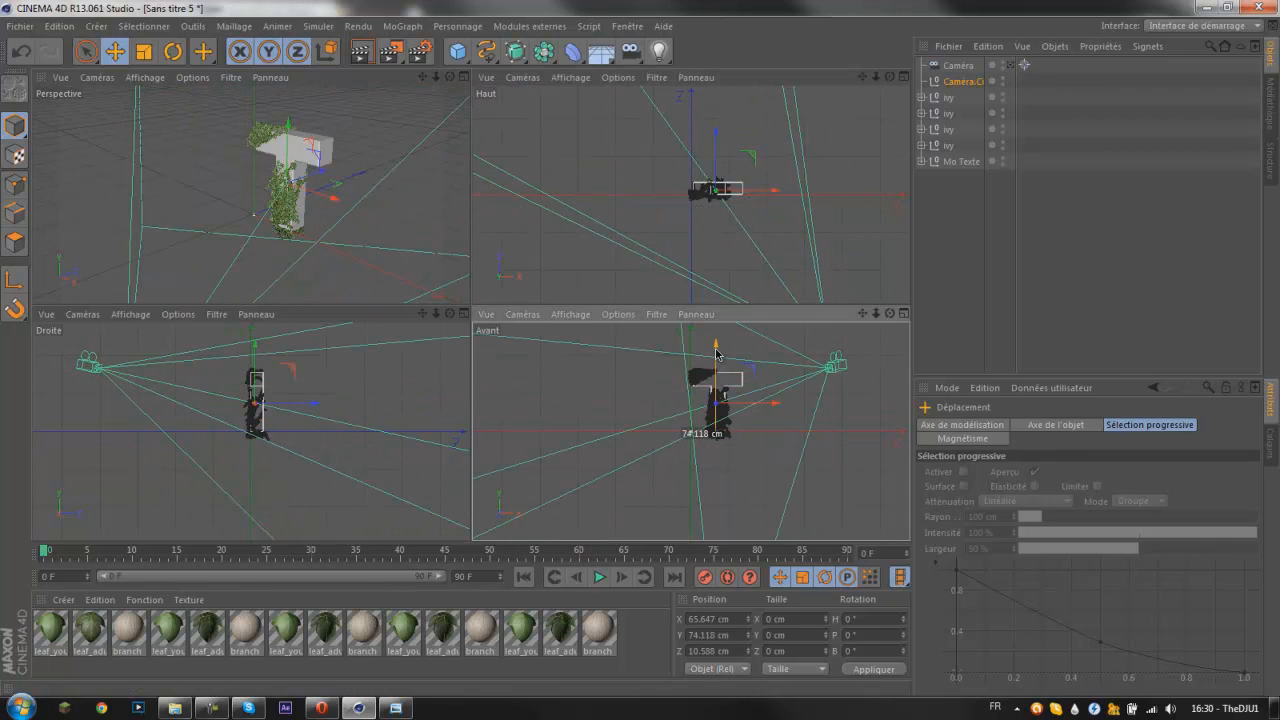
pyautogui.moveTo(741, 409); pyautogui.dragTo(742, 409)
pyautogui.moveTo(271, 404); pyautogui.dragTo(273, 404)
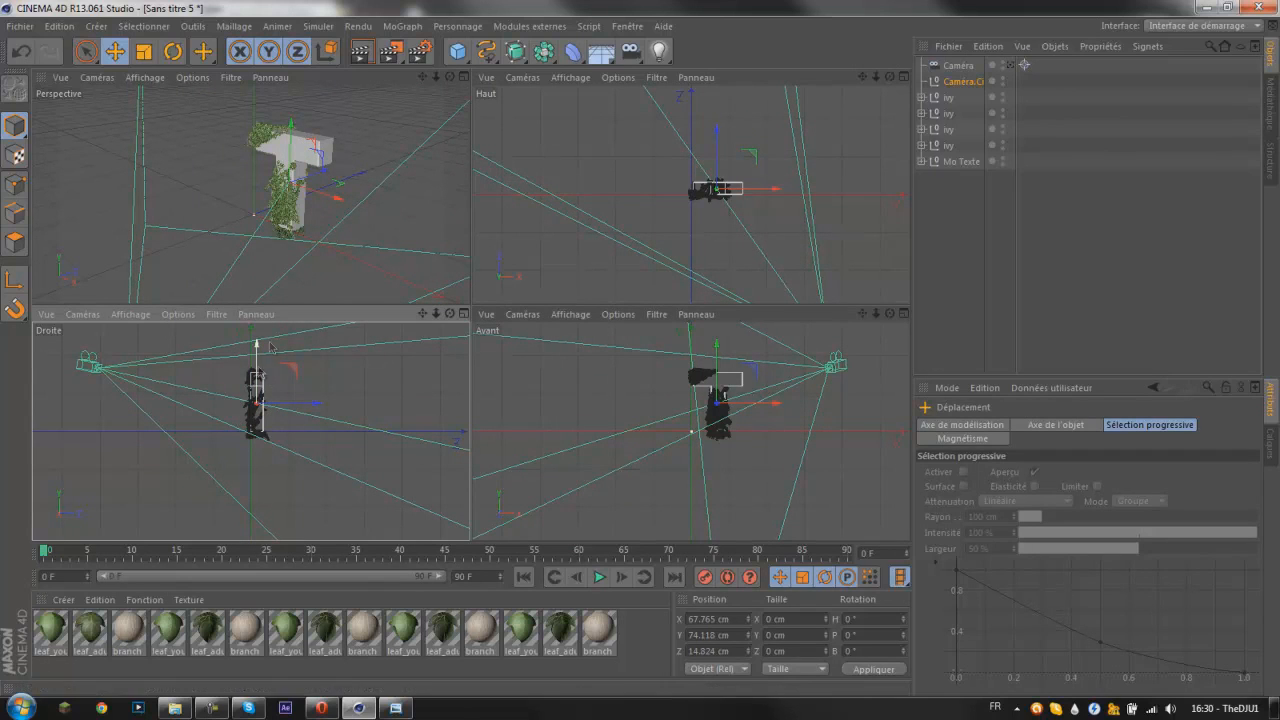
pyautogui.click(570, 103)
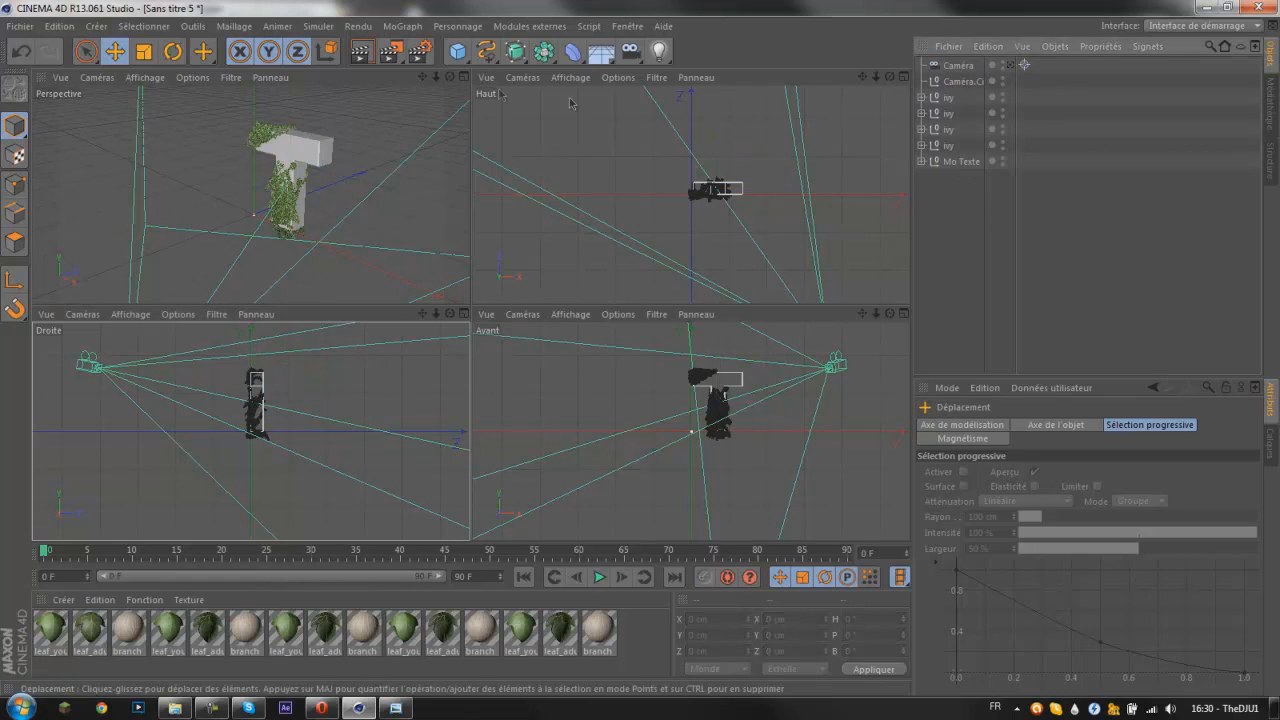
# Step: Maximise the perspective view, look through the camera, and frame the whole T from a slight angle
pyautogui.click(462, 77)
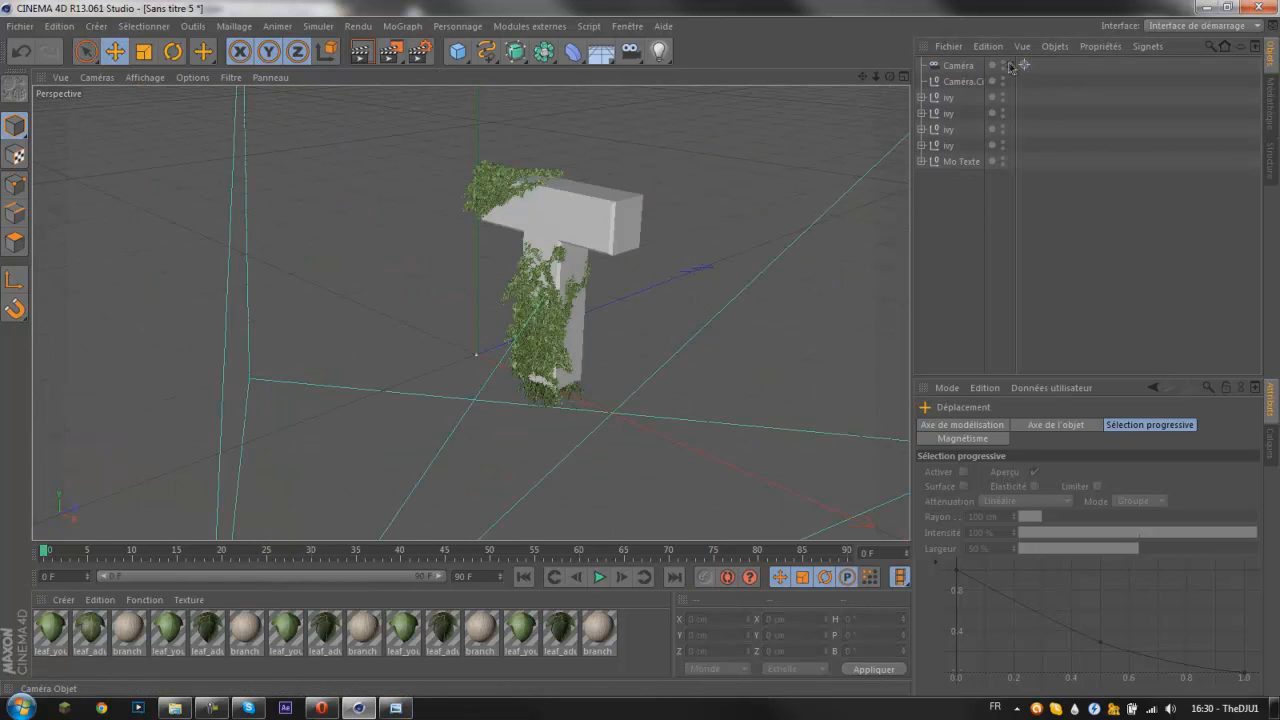
pyautogui.click(1010, 65)
pyautogui.moveTo(663, 349)
pyautogui.keyDown('alt'); pyautogui.mouseDown()
pyautogui.moveTo(701, 349)
pyautogui.moveTo(739, 372)
pyautogui.moveTo(651, 352)
pyautogui.moveTo(255, 325)
pyautogui.moveTo(636, 380)
pyautogui.moveTo(771, 443)
pyautogui.moveTo(642, 405)
pyautogui.moveTo(635, 335)
pyautogui.moveTo(645, 351)
pyautogui.mouseUp(); pyautogui.keyUp('alt')
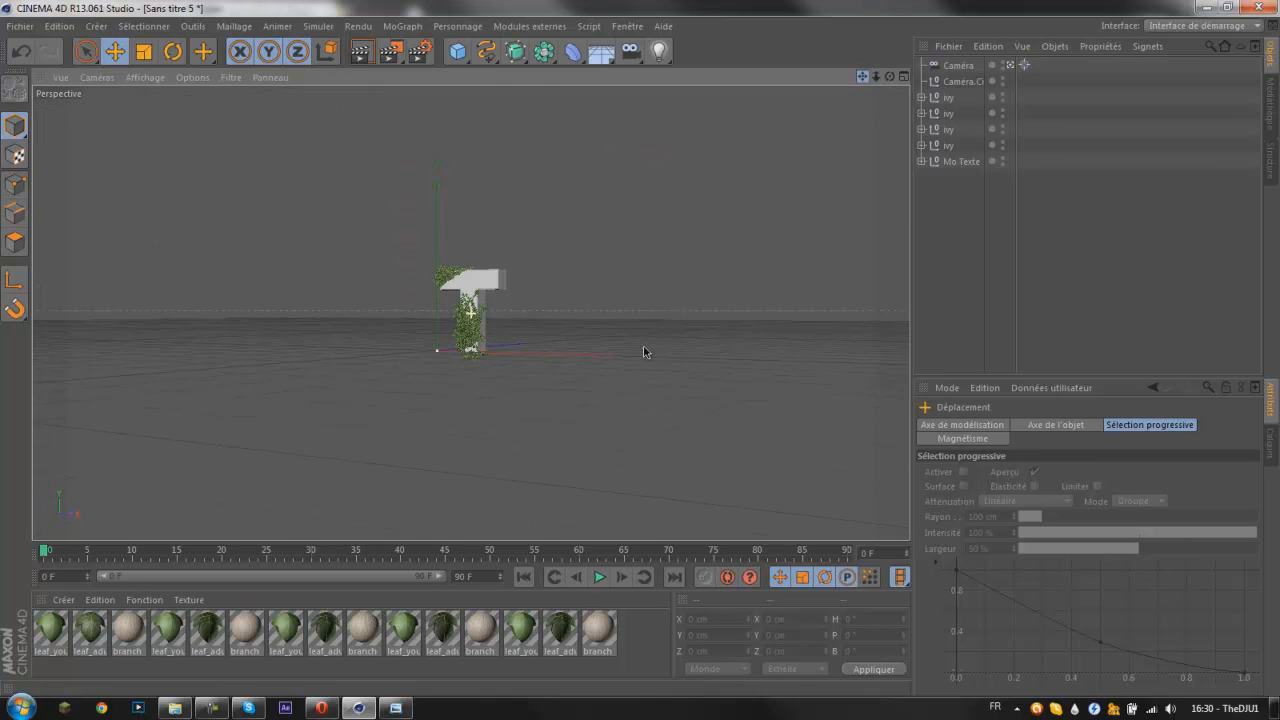
pyautogui.keyDown('alt'); pyautogui.moveTo(669, 329); pyautogui.dragTo(640, 349, button='right'); pyautogui.keyUp('alt')
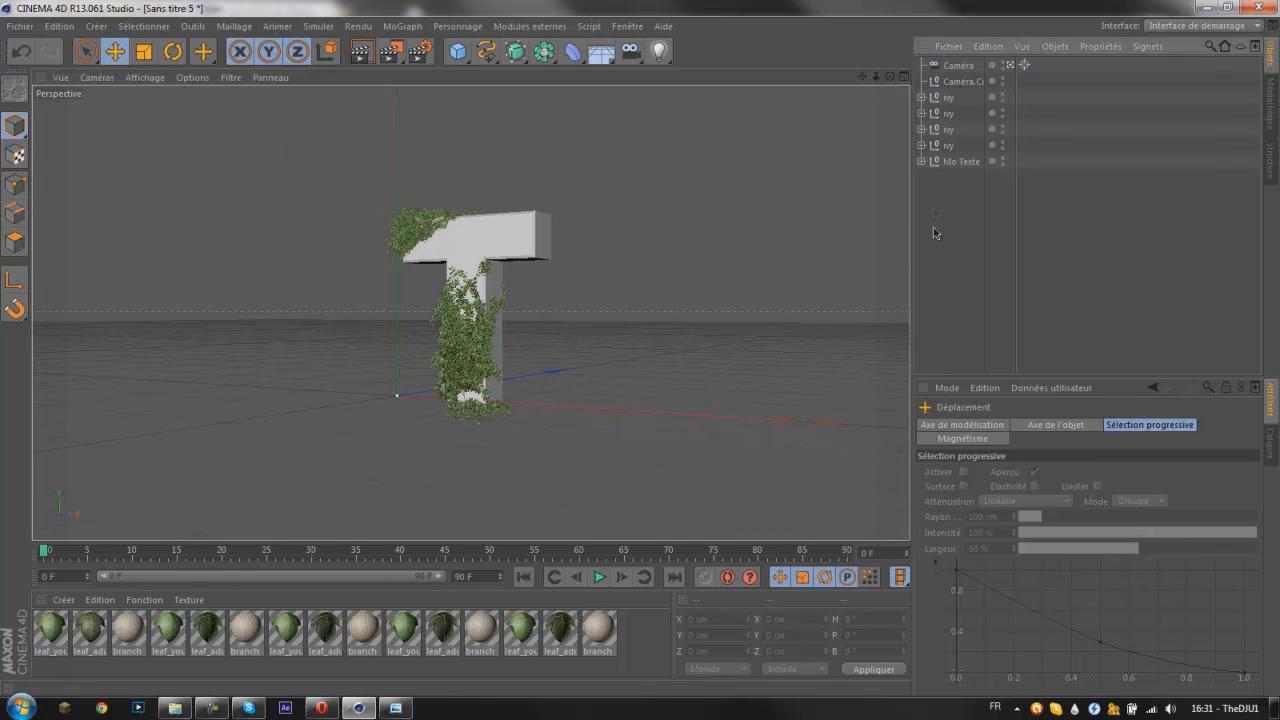
pyautogui.keyDown('alt'); pyautogui.moveTo(641, 348); pyautogui.dragTo(641, 356, button='right'); pyautogui.keyUp('alt')
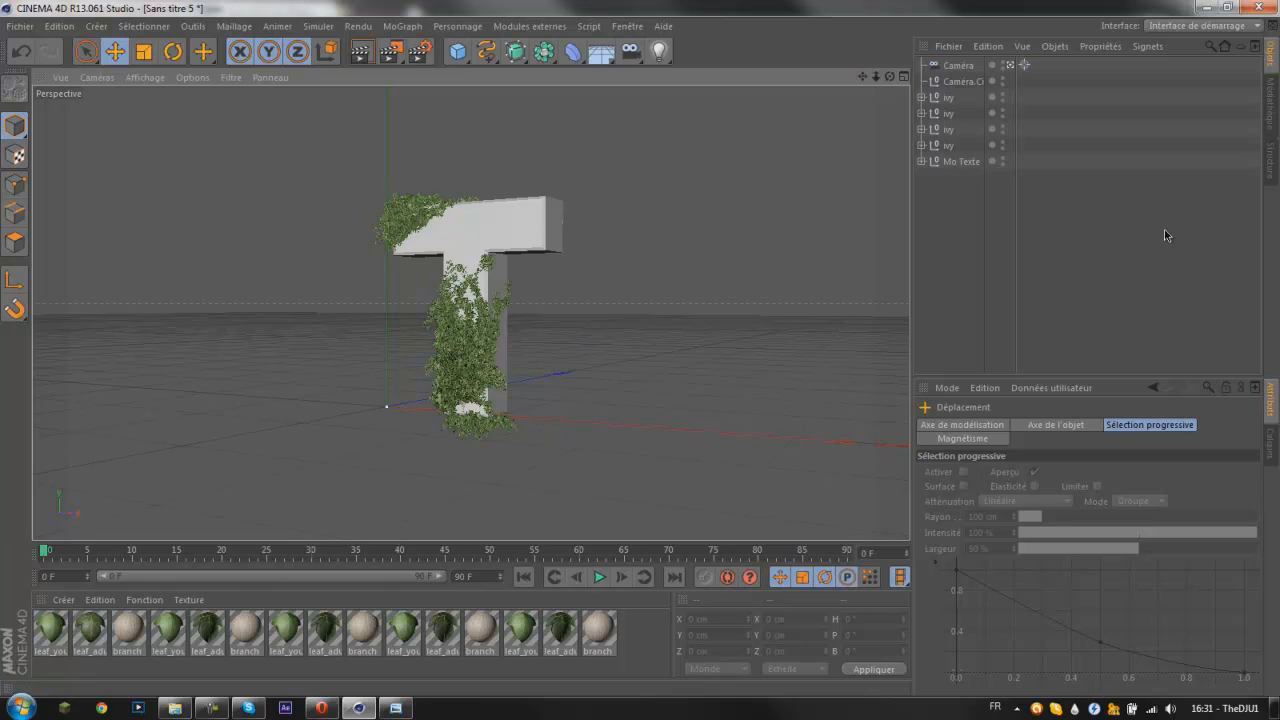
pyautogui.click(495, 229)
pyautogui.click(1159, 197)
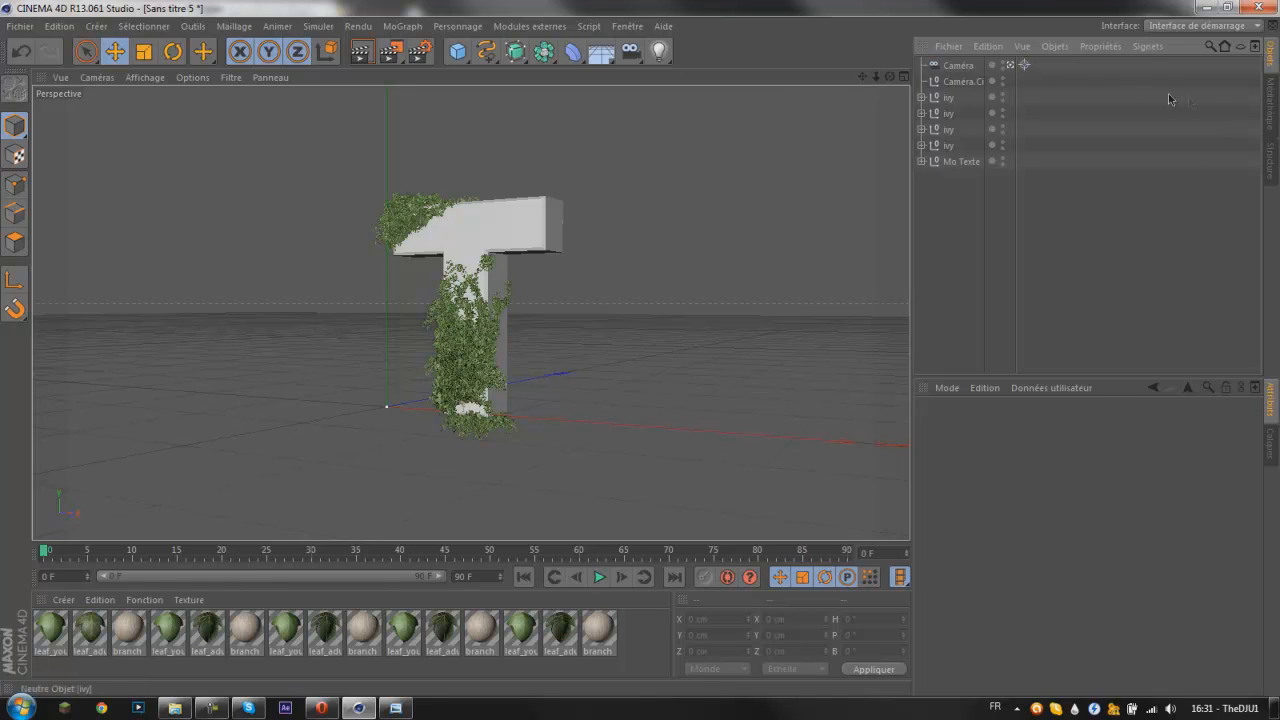
# Step: Find the Stone - Basalt material in the Stone folder of the library's Materials
pyautogui.click(1272, 102)
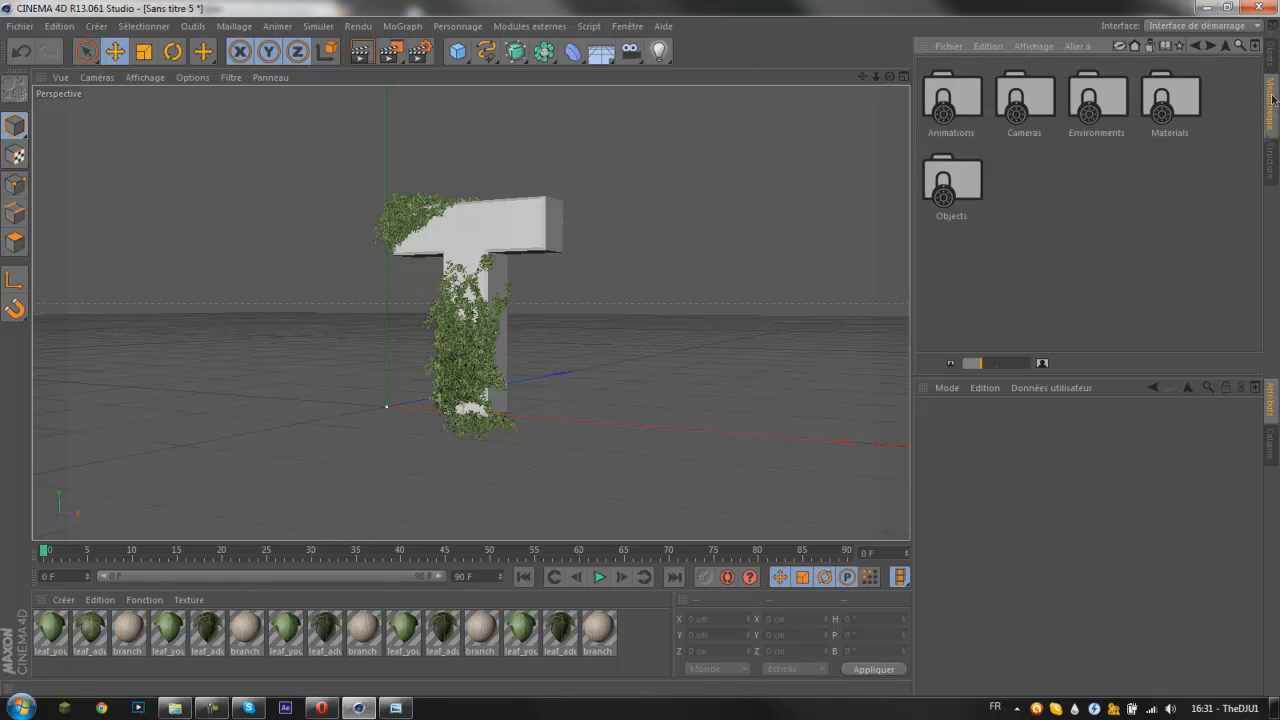
pyautogui.doubleClick(1166, 95)
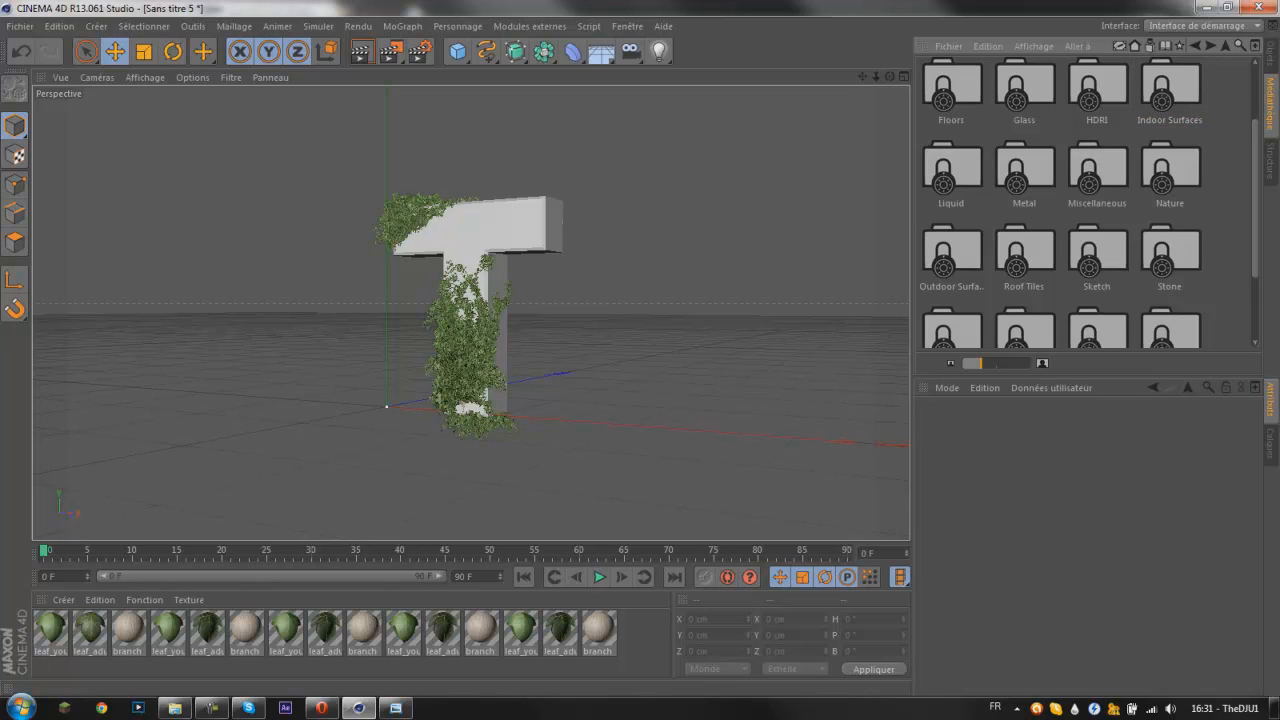
pyautogui.scroll(-2, 1066, 238)
pyautogui.scroll(5, 1070, 238)
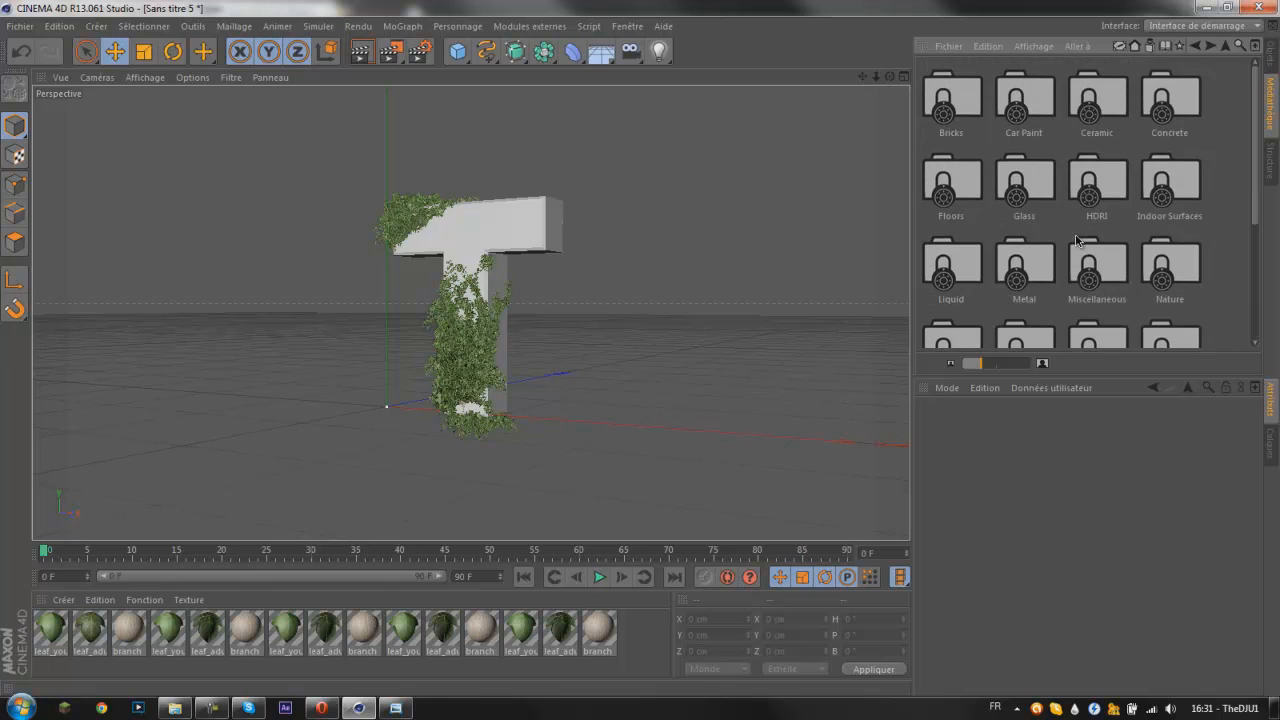
pyautogui.scroll(-3, 1210, 249)
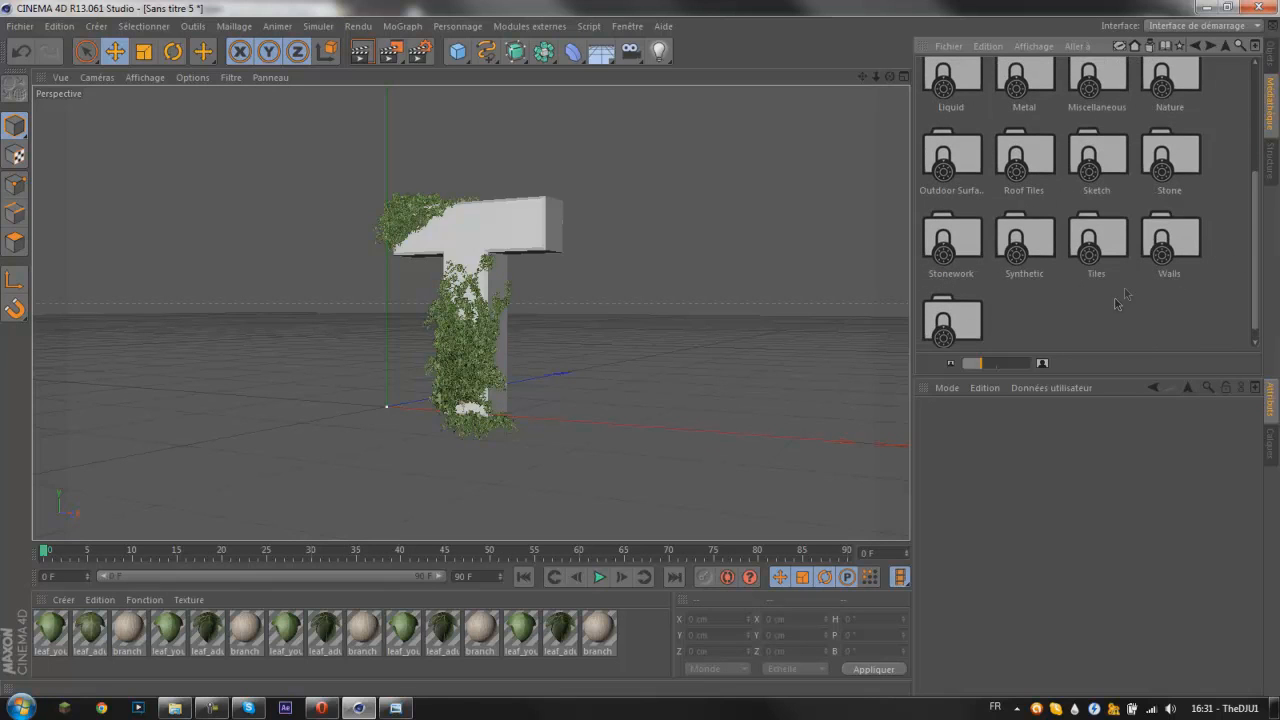
pyautogui.doubleClick(1160, 172)
pyautogui.scroll(3, 1150, 150)
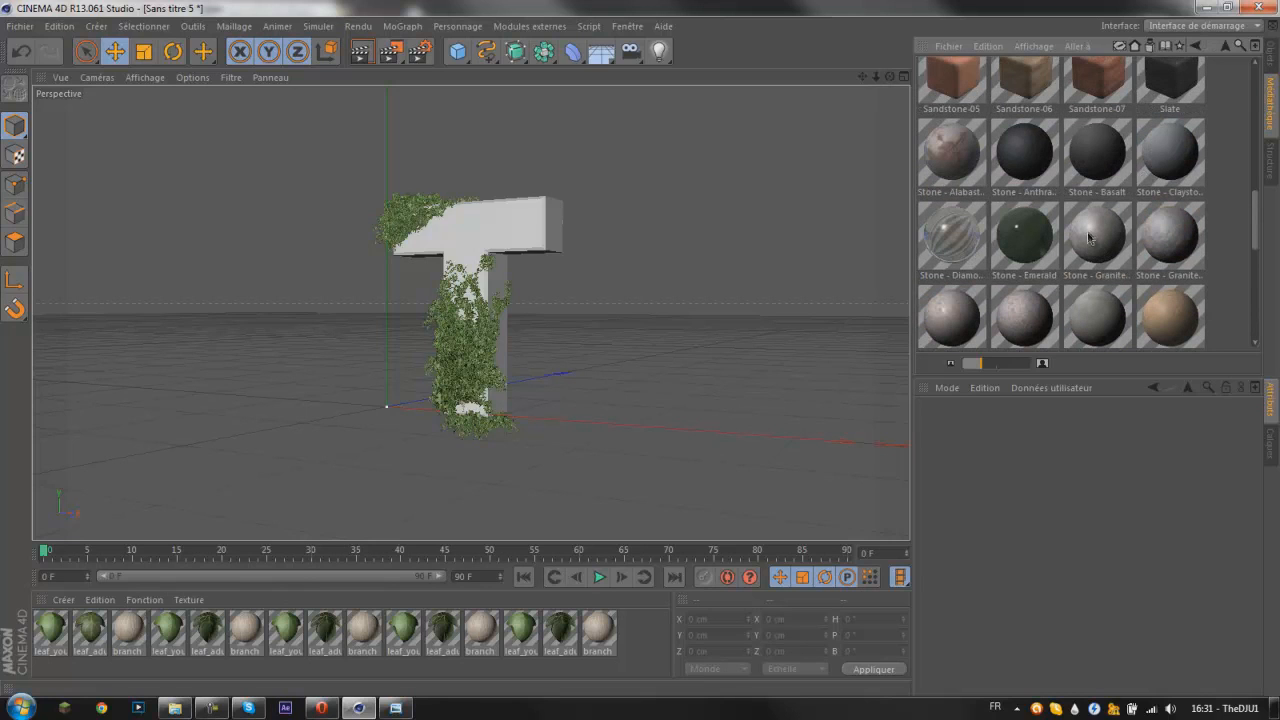
pyautogui.click(1088, 168)
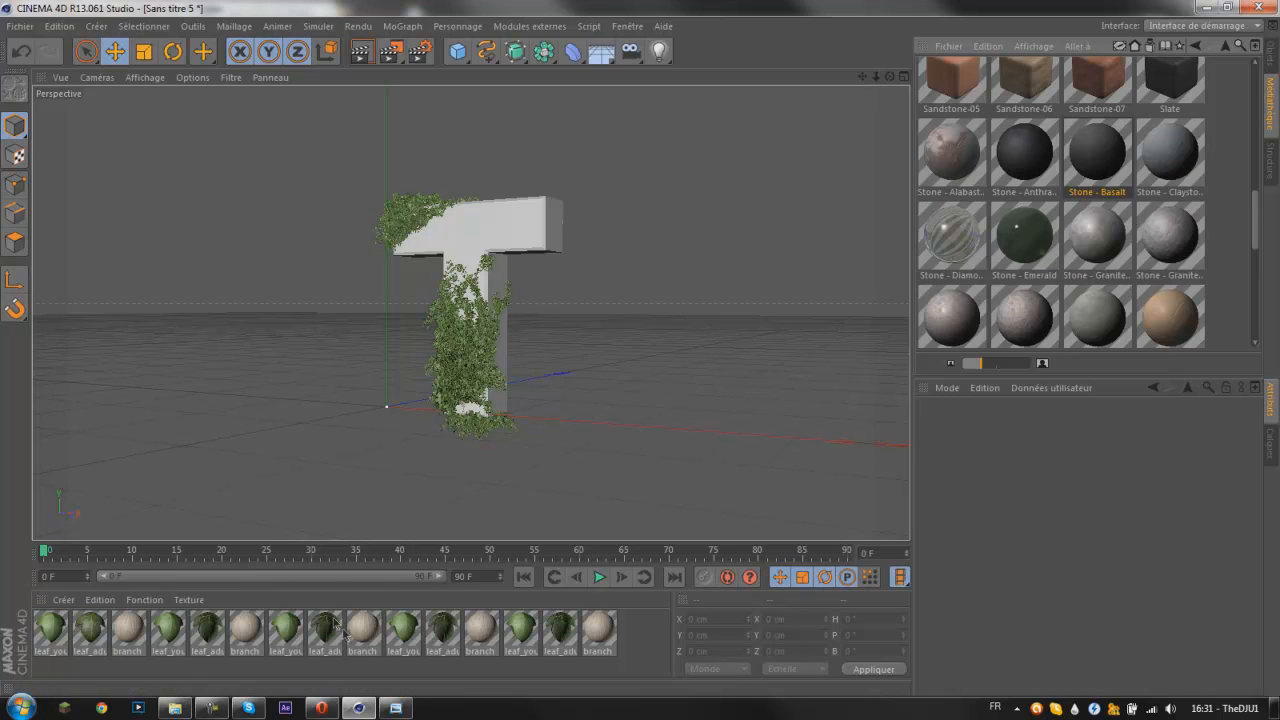
# Step: Switch to Windows Photo Viewer, view the Logo3dfond2, Cube and Cube2 example renders, and return to Cinema 4D
pyautogui.click(396, 707)
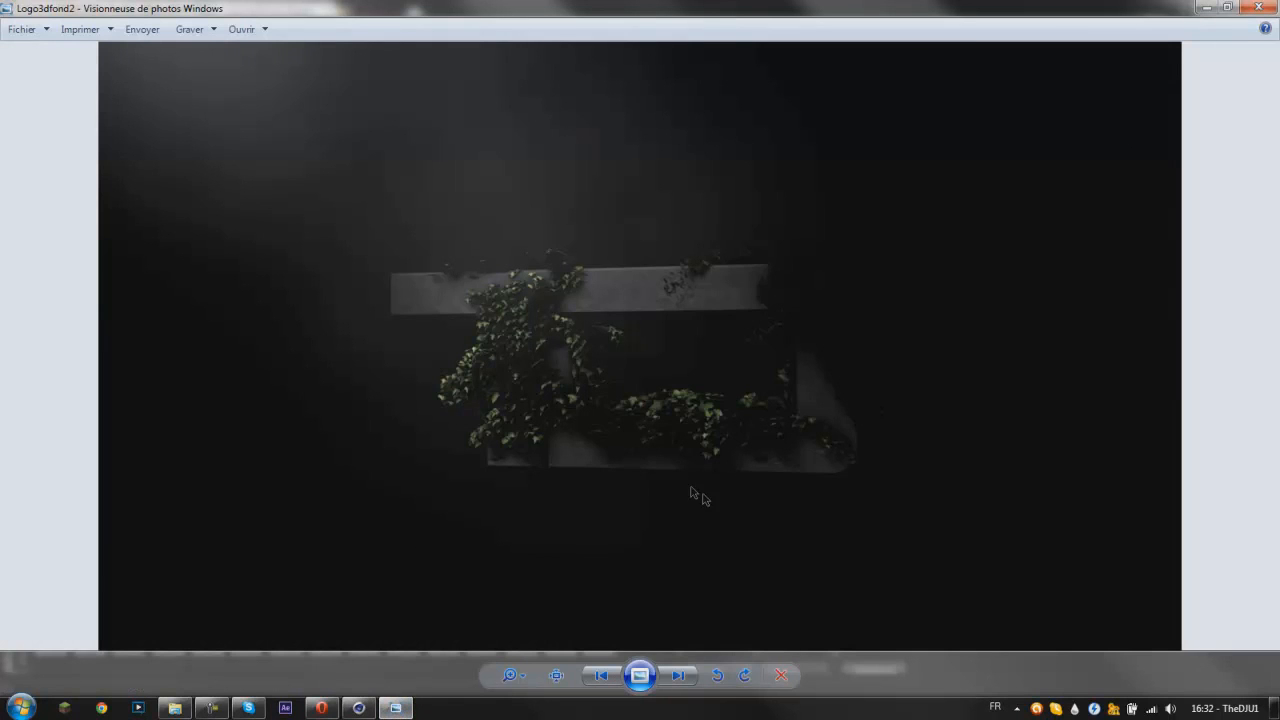
pyautogui.press('Left')
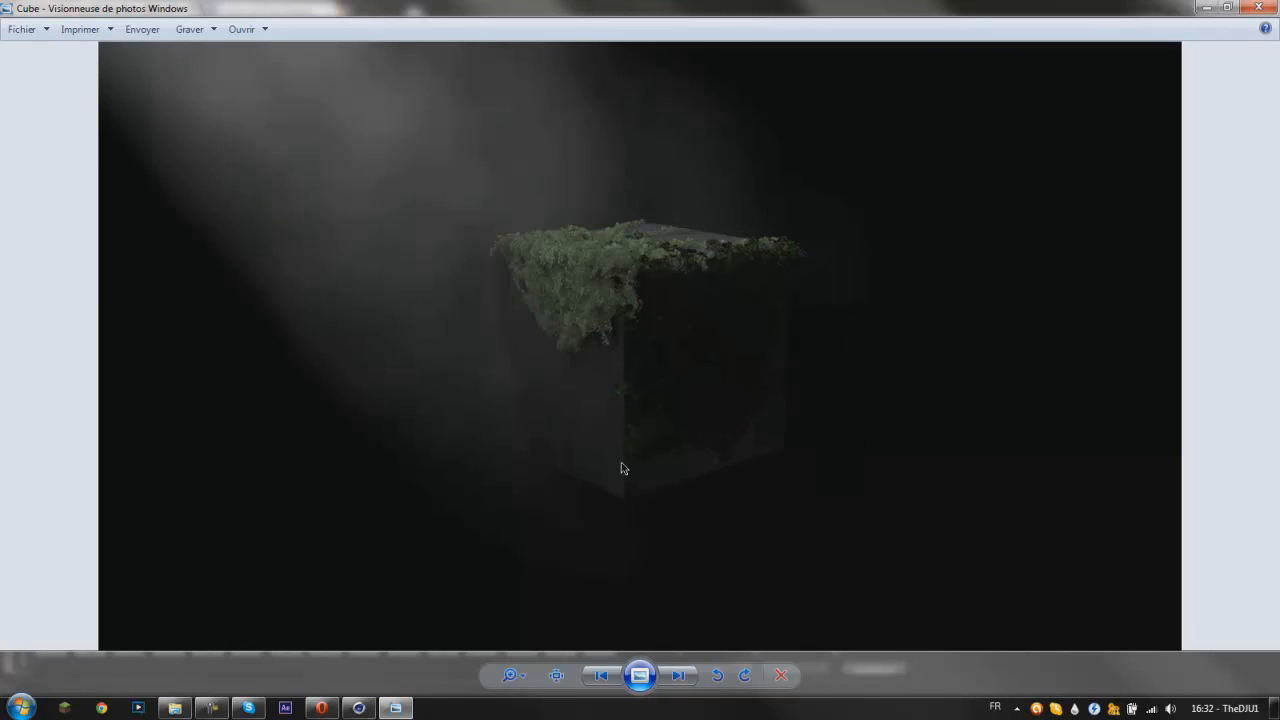
pyautogui.press('Left')
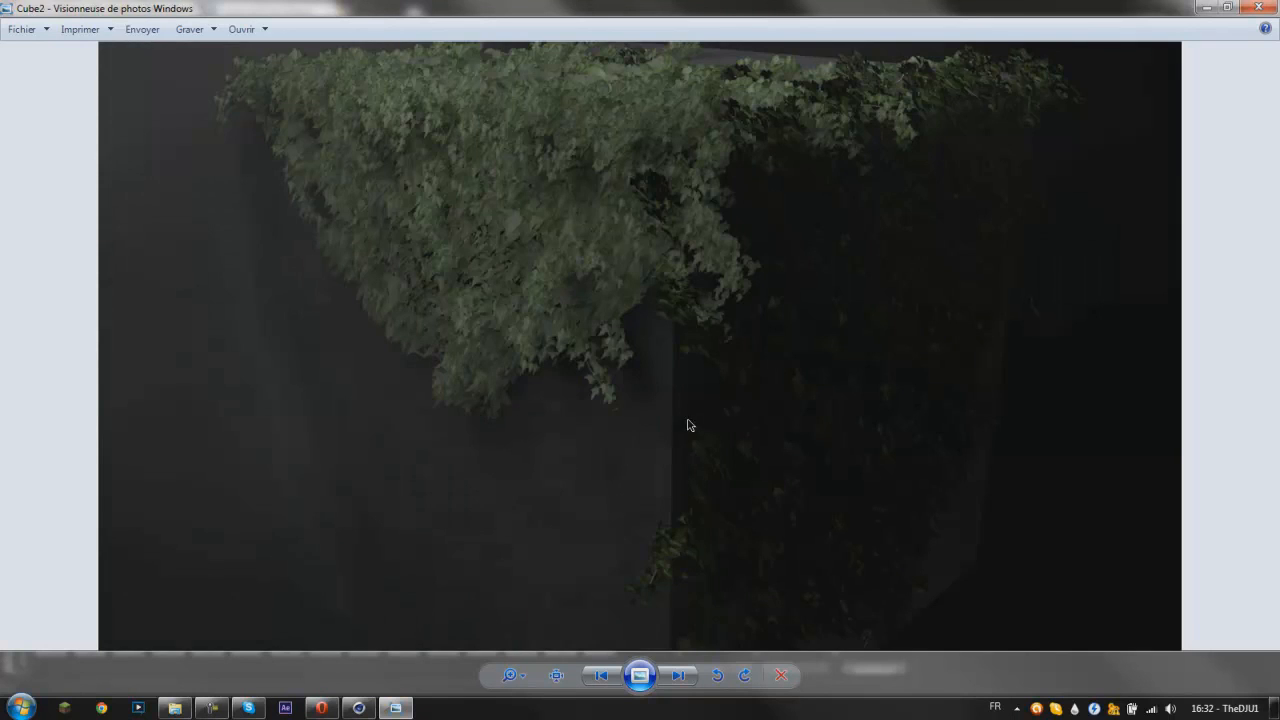
pyautogui.press('Right')
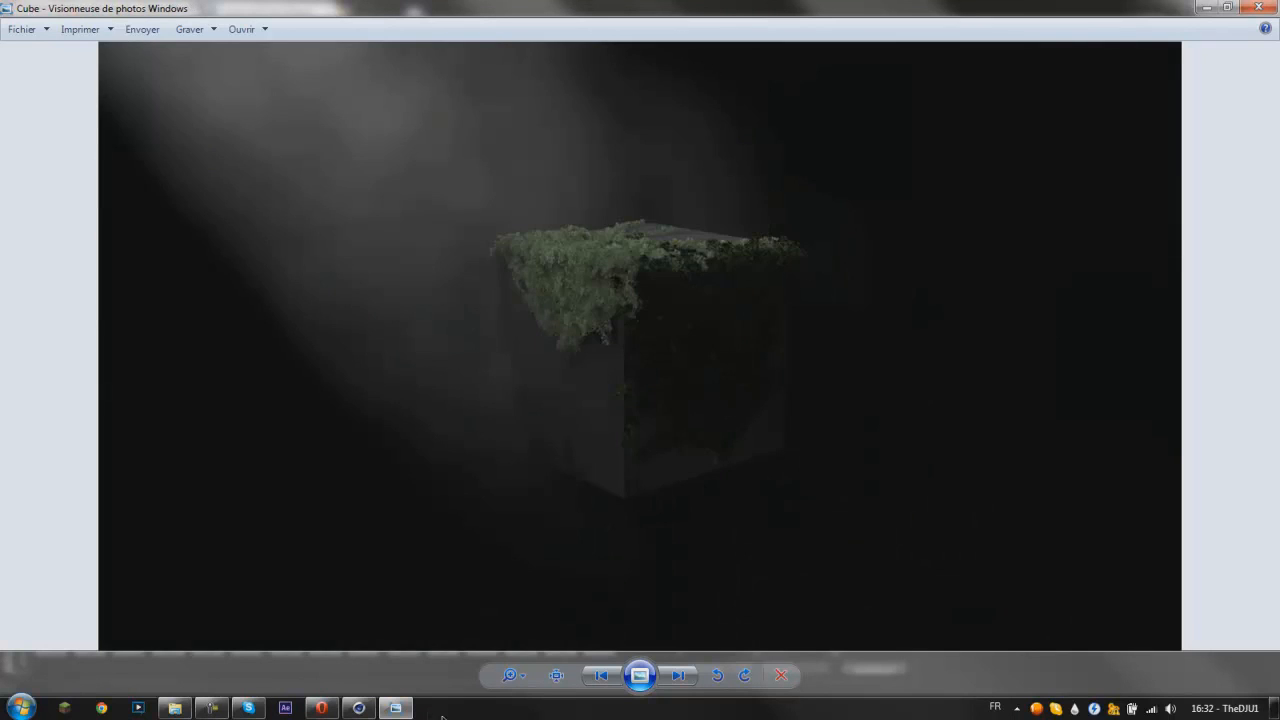
pyautogui.click(370, 709)
pyautogui.click(211, 708)
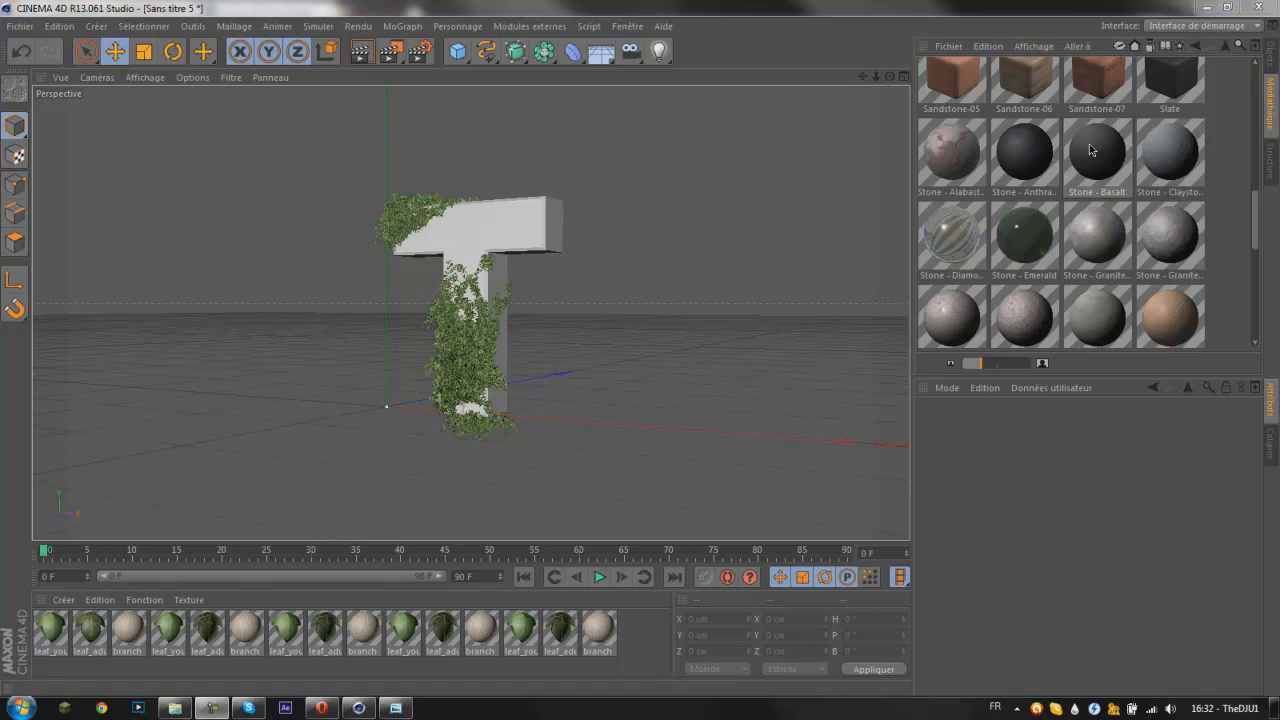
# Step: Apply the Stone - Basalt material to the T and assign it to the whole Mo Texte group
pyautogui.moveTo(1091, 150); pyautogui.dragTo(1029, 193)
pyautogui.moveTo(456, 212); pyautogui.dragTo(460, 220)
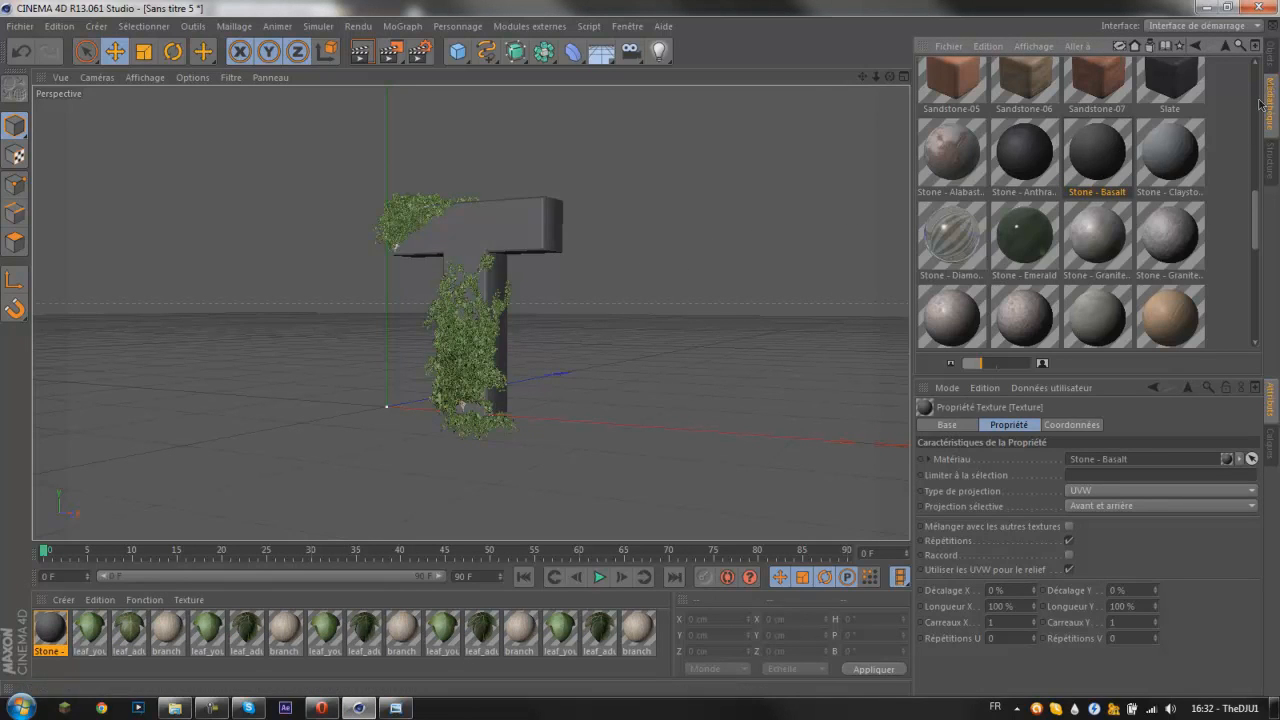
pyautogui.click(1272, 62)
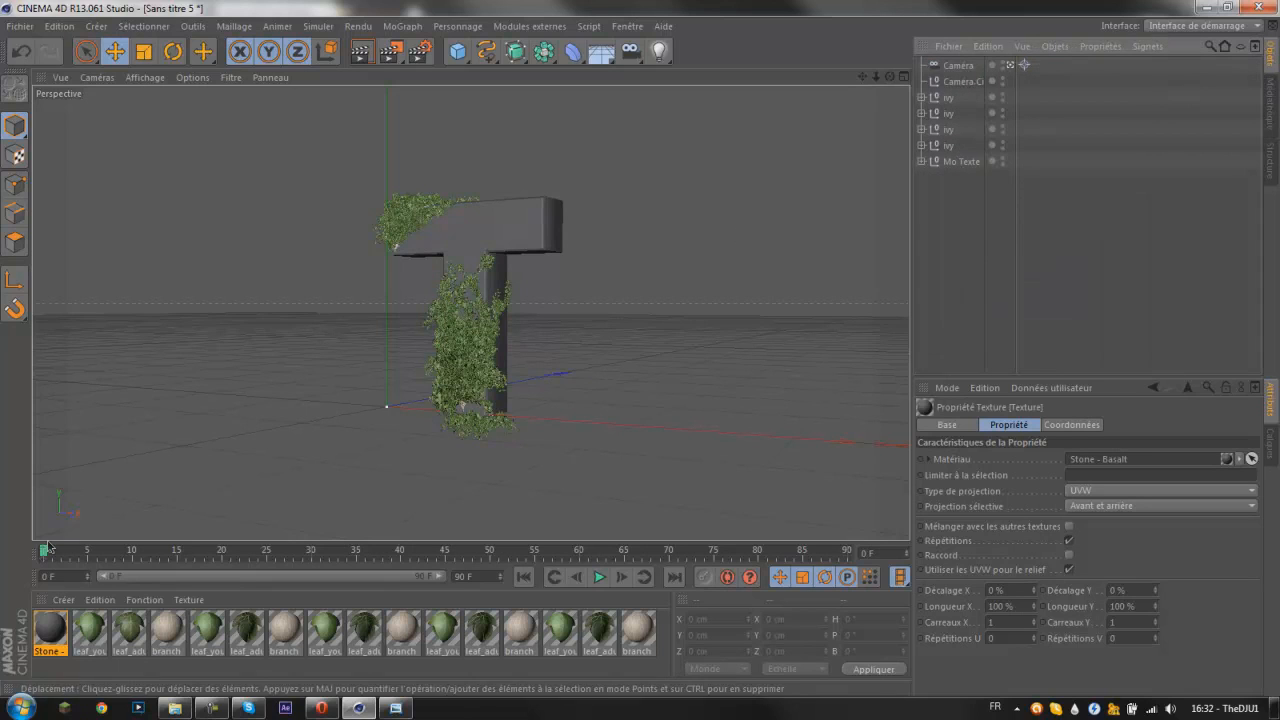
pyautogui.moveTo(38, 625); pyautogui.dragTo(181, 502)
pyautogui.moveTo(938, 155); pyautogui.dragTo(952, 165)
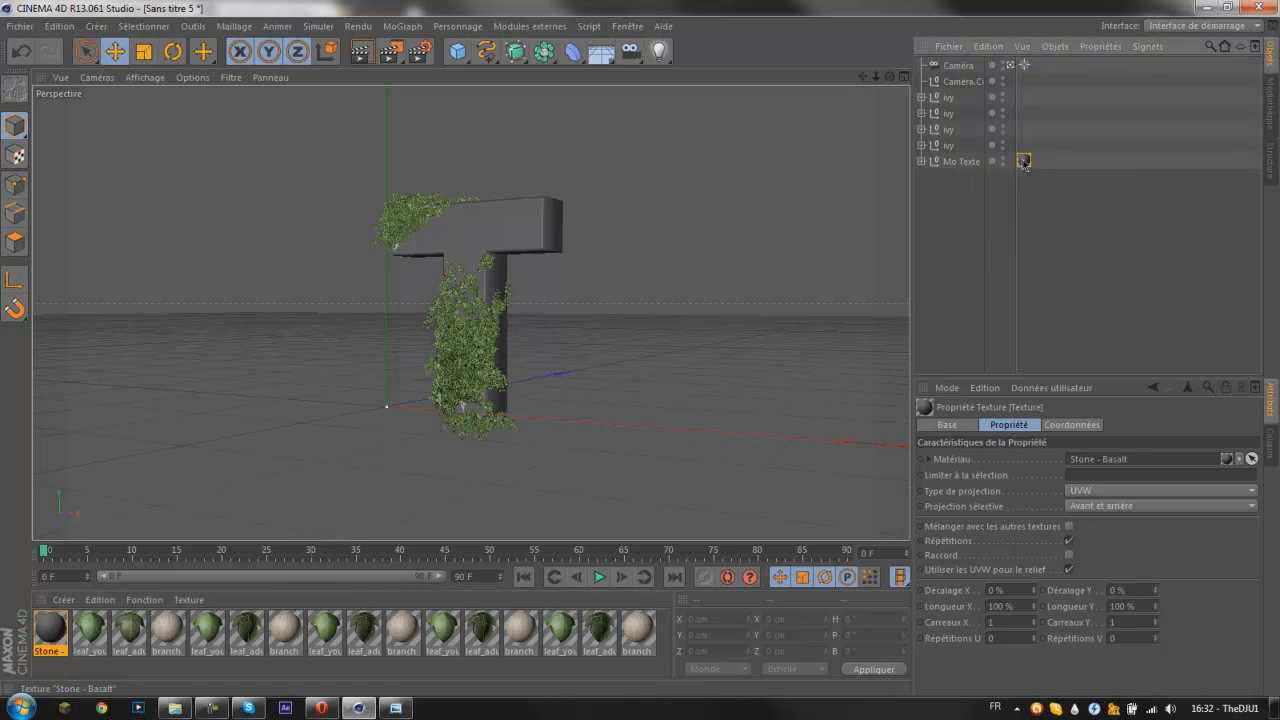
# Step: Set the projection type of the basalt texture on Mo Texte to Cubique
pyautogui.click(1078, 490)
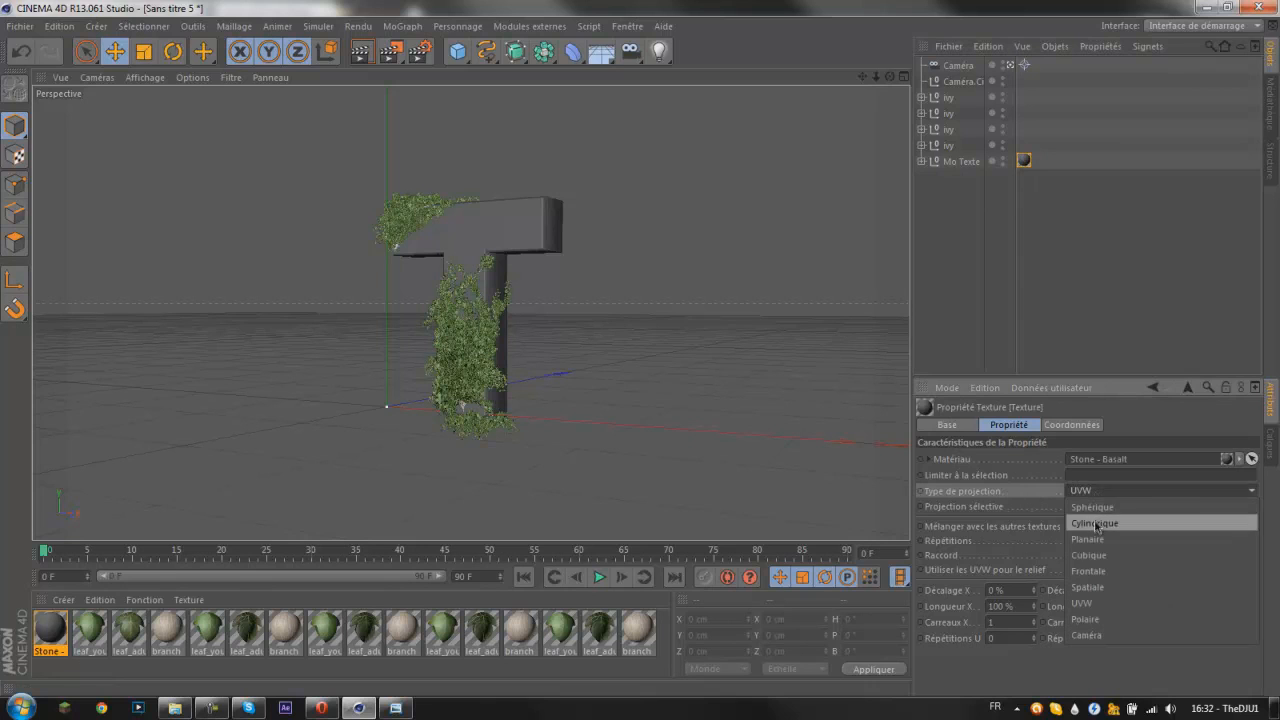
pyautogui.click(1092, 553)
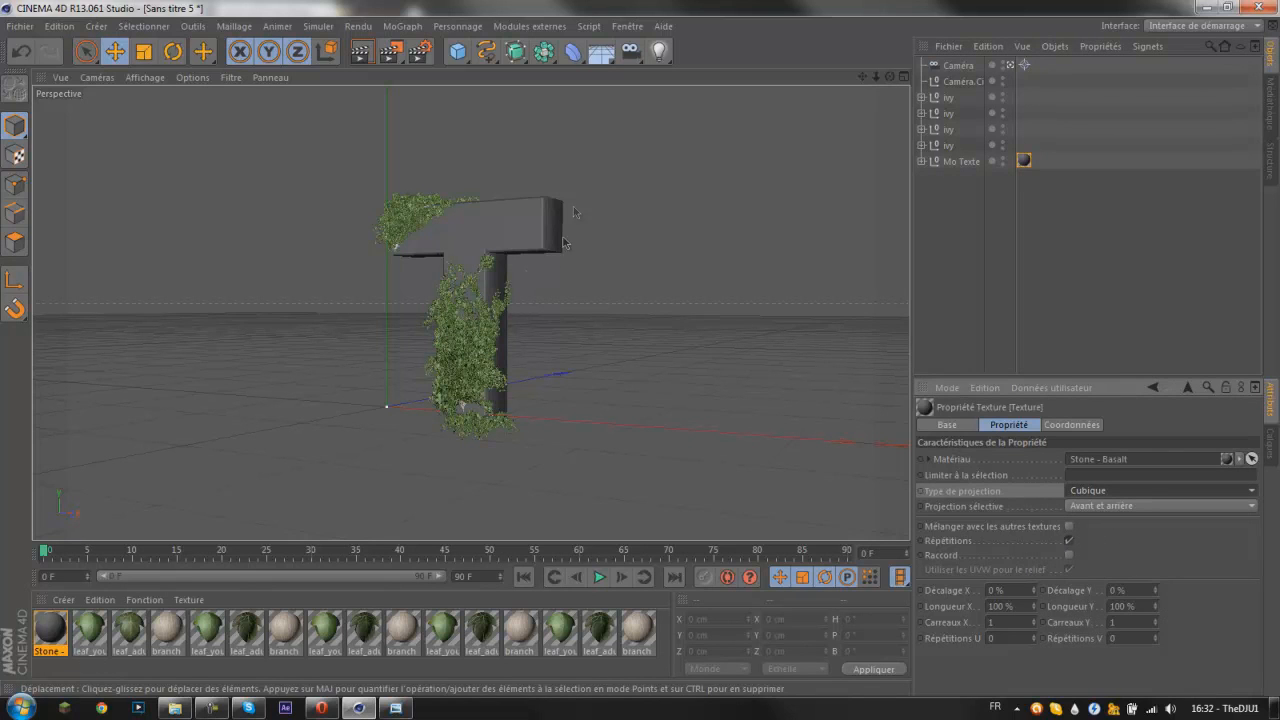
pyautogui.click(925, 222)
# Step: Reselect the basalt texture tag on Mo Texte and set its projection type back to Cubique
pyautogui.moveTo(516, 225)
pyautogui.keyDown('alt'); pyautogui.mouseDown()
pyautogui.moveTo(191, 309)
pyautogui.moveTo(76, 362)
pyautogui.moveTo(191, 257)
pyautogui.moveTo(517, 223)
pyautogui.moveTo(466, 263)
pyautogui.moveTo(816, 236)
pyautogui.moveTo(506, 246)
pyautogui.mouseUp(); pyautogui.keyUp('alt')
pyautogui.click(1024, 160)
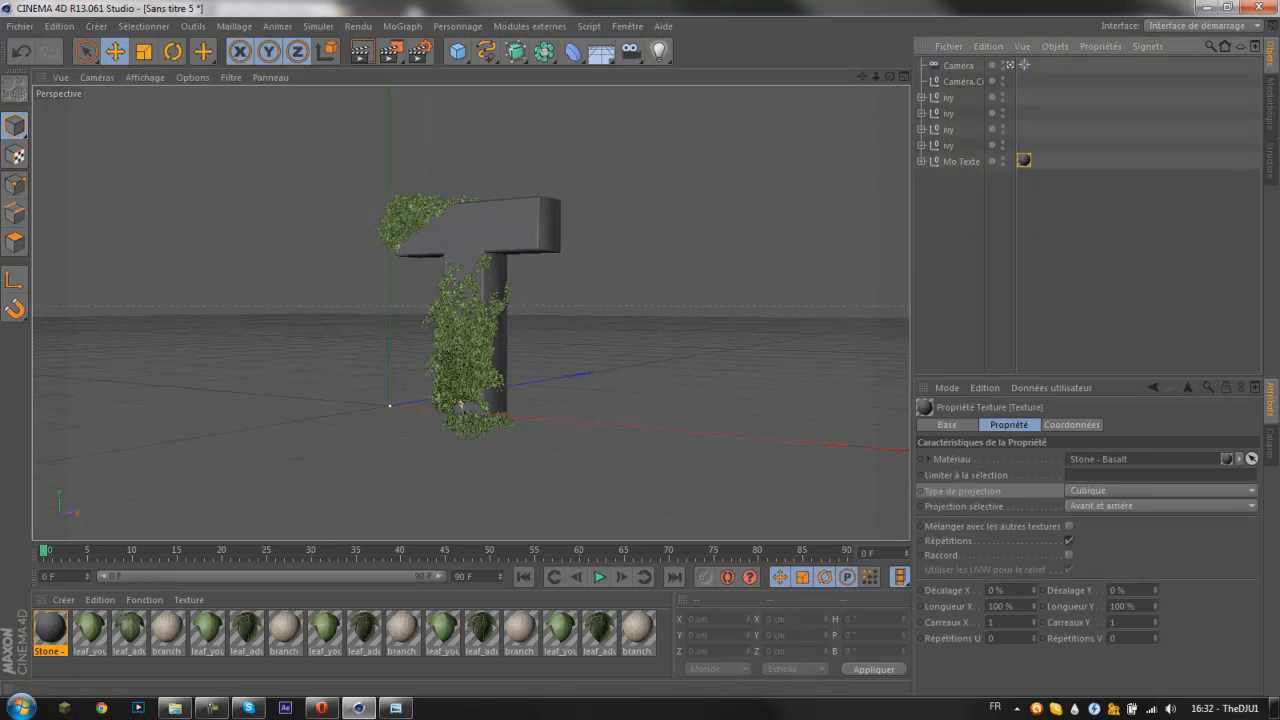
pyautogui.click(1100, 491)
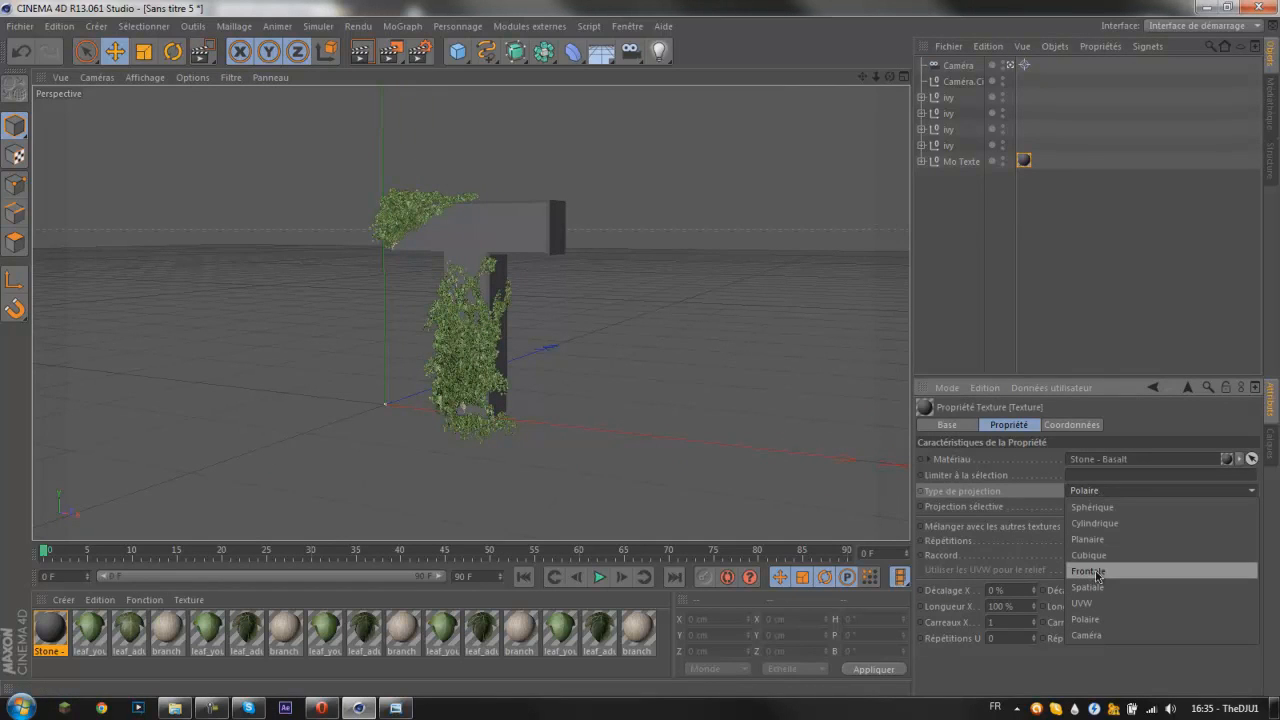
pyautogui.click(1090, 555)
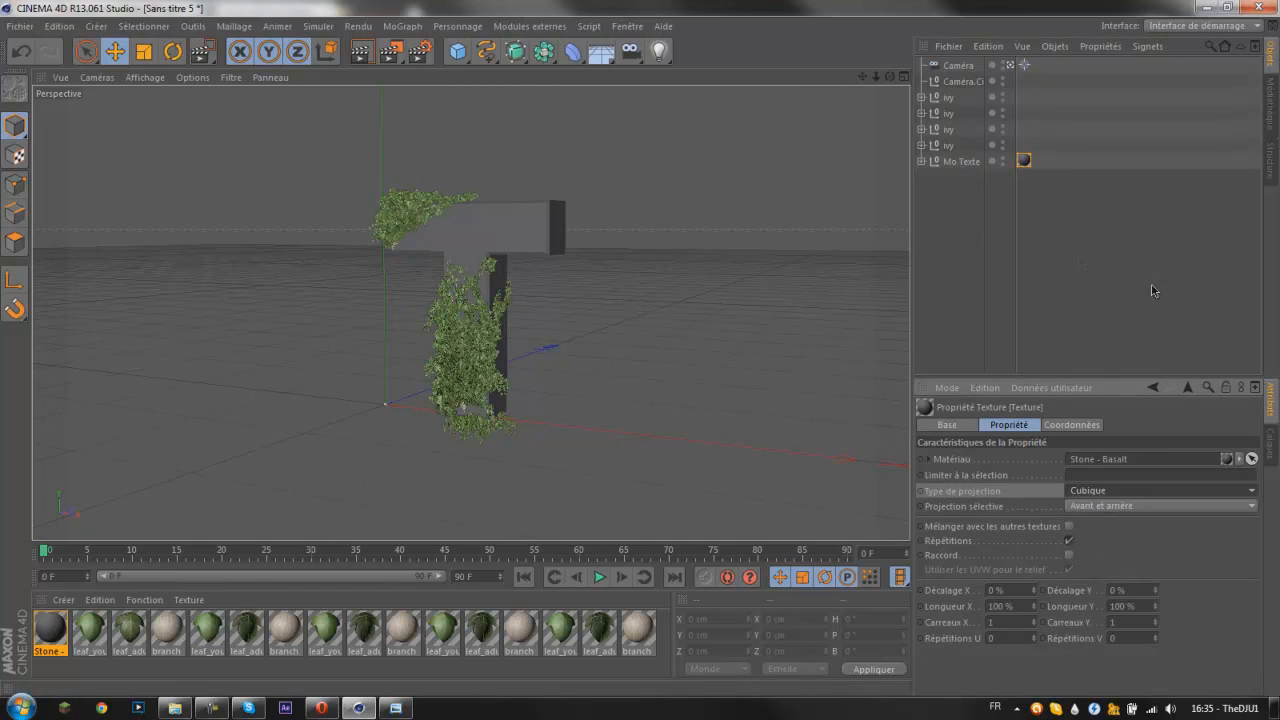
# Step: Render a region of the view around the whole T, and review the anti-aliasing render settings
pyautogui.moveTo(391, 52); pyautogui.dragTo(440, 74)
pyautogui.moveTo(378, 136); pyautogui.dragTo(612, 428)
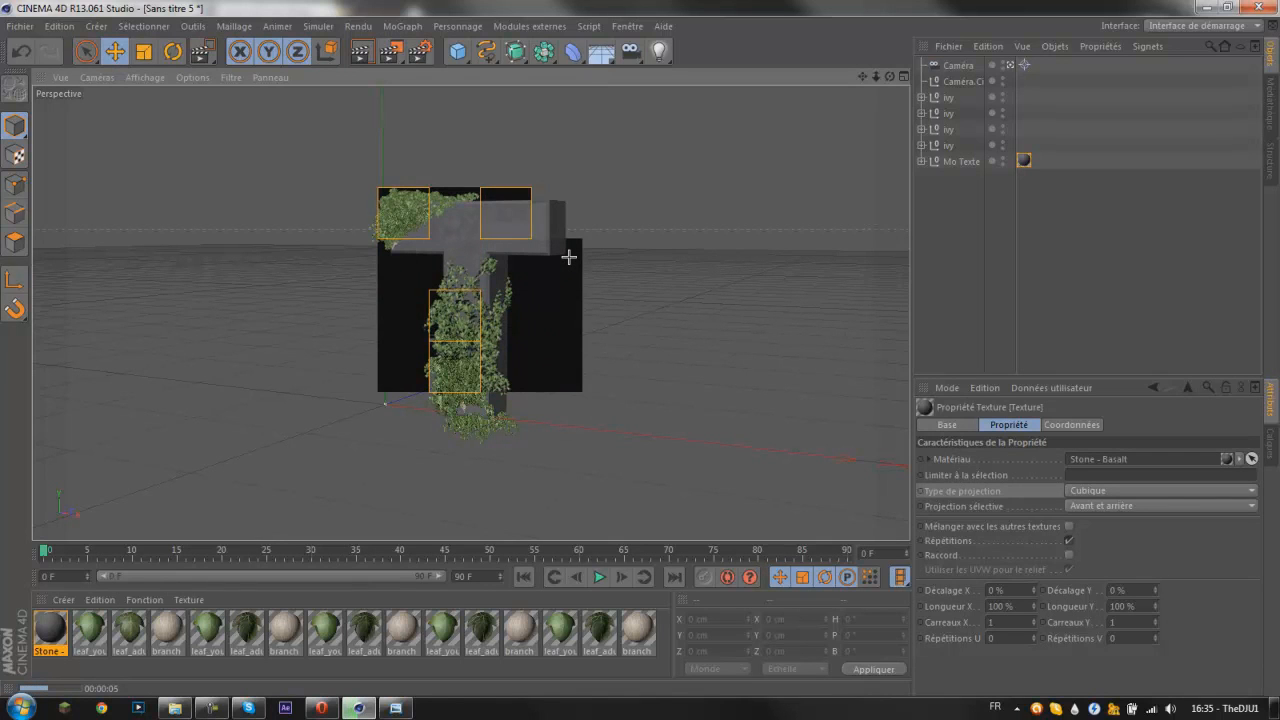
pyautogui.click(421, 51)
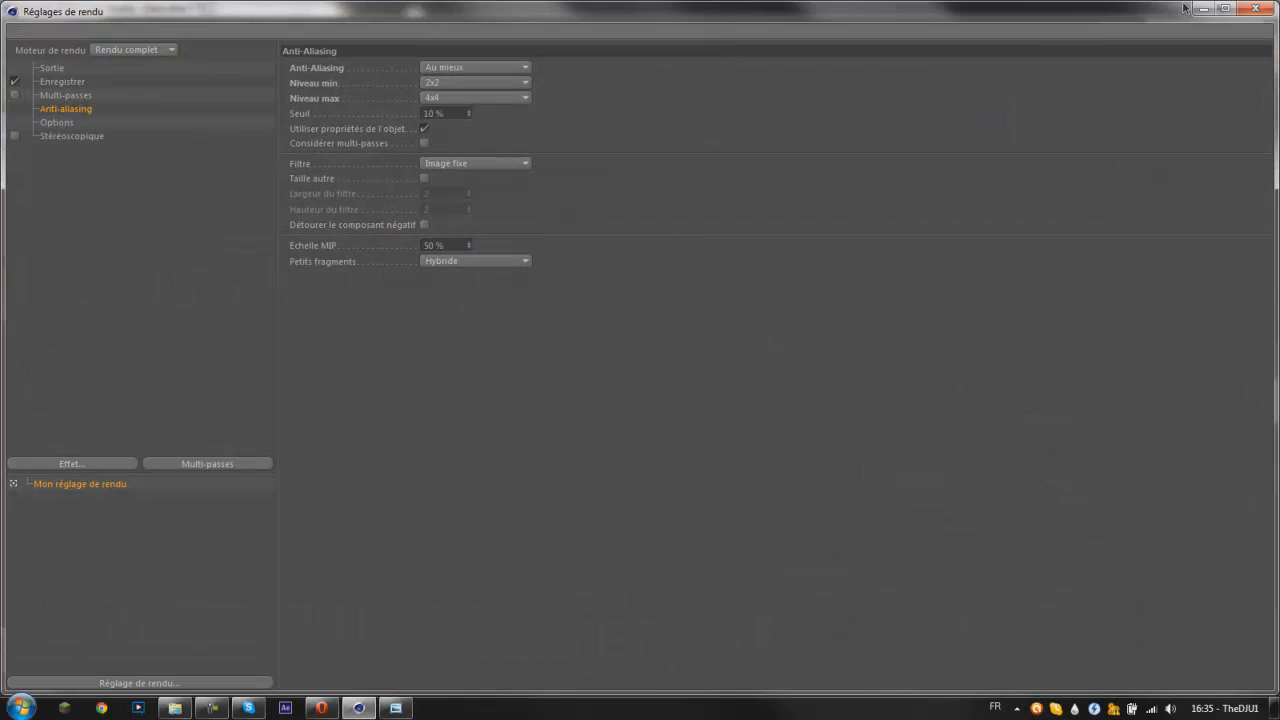
pyautogui.click(1255, 8)
# Step: Turn on the interactive render region and fit it over the T's upper bar
pyautogui.moveTo(421, 51); pyautogui.dragTo(479, 74)
pyautogui.moveTo(252, 198); pyautogui.dragTo(589, 428)
pyautogui.moveTo(252, 312); pyautogui.dragTo(411, 312)
pyautogui.moveTo(502, 188); pyautogui.dragTo(502, 168)
pyautogui.click(509, 335)
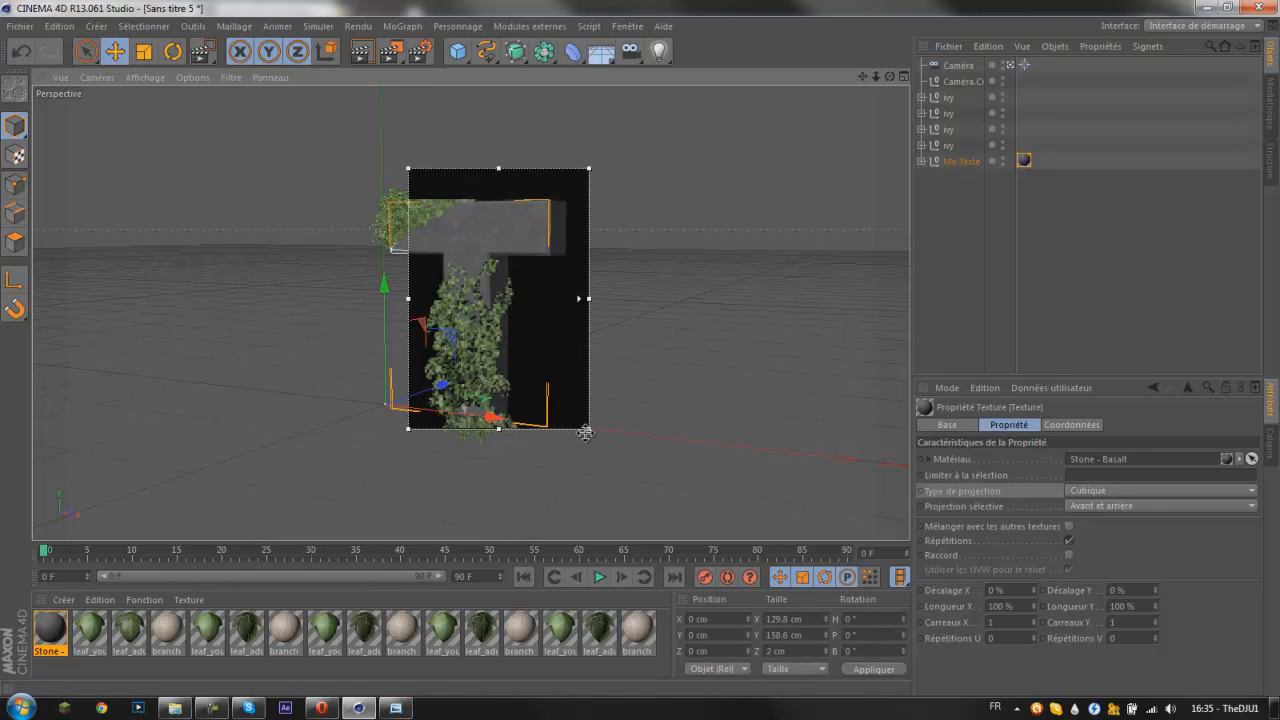
pyautogui.moveTo(589, 426); pyautogui.dragTo(576, 271)
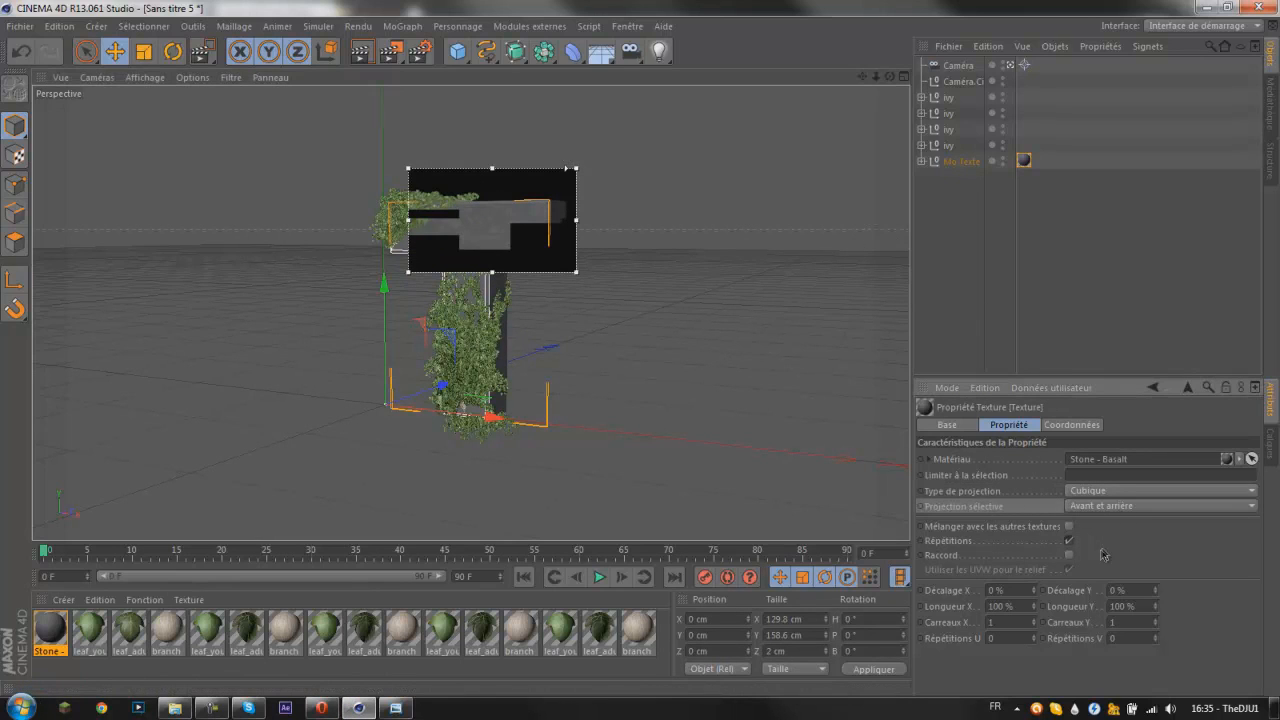
# Step: Set the basalt texture's Longueur X and Longueur Y to 30 %, and render a region over the T's upper part
pyautogui.click(1014, 606)
pyautogui.write('300')
pyautogui.press('Return')
pyautogui.click(1133, 606)
pyautogui.write('30')
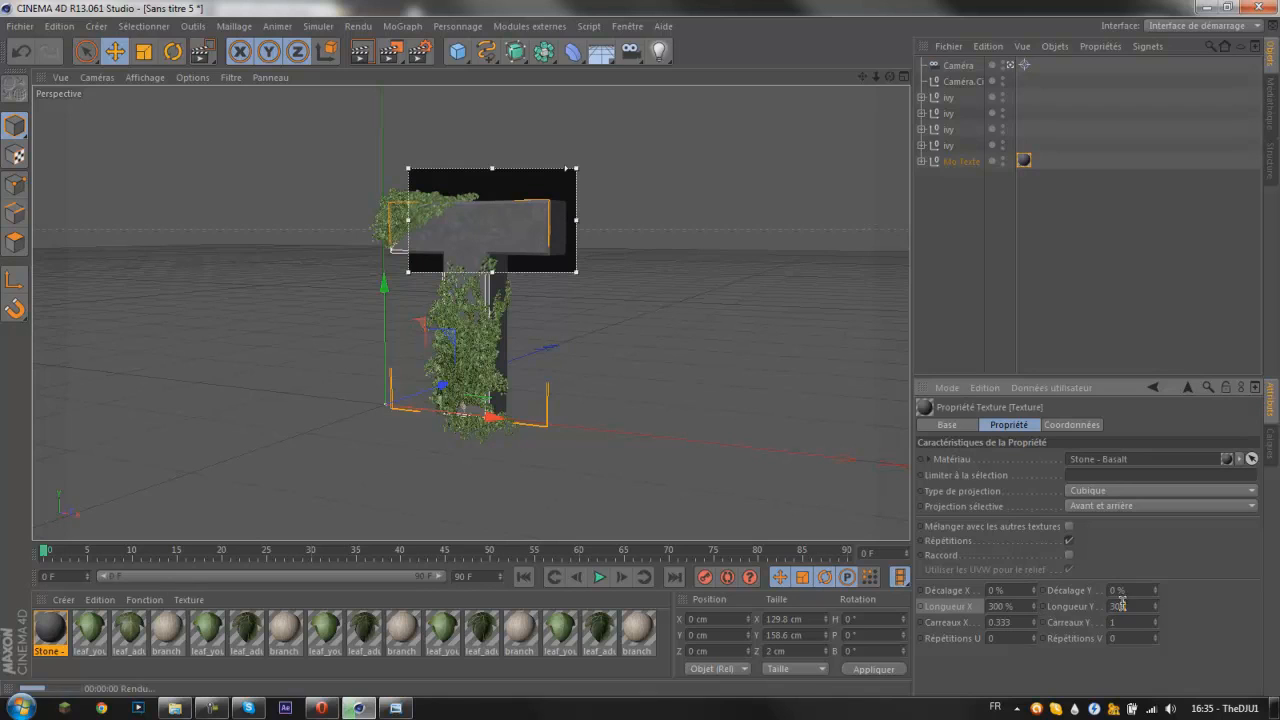
pyautogui.press('BackSpace')
pyautogui.press('Return')
pyautogui.click(948, 270)
pyautogui.click(524, 248)
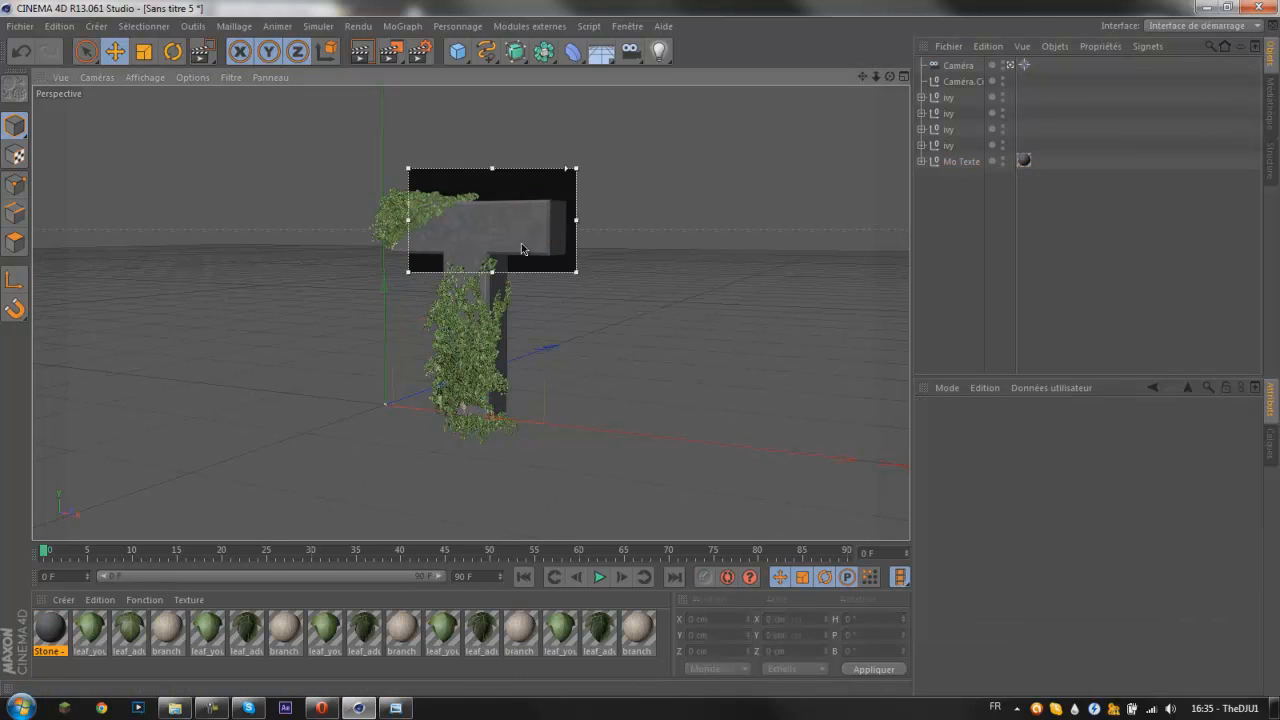
pyautogui.moveTo(391, 51); pyautogui.dragTo(420, 64)
pyautogui.moveTo(407, 124); pyautogui.dragTo(538, 295)
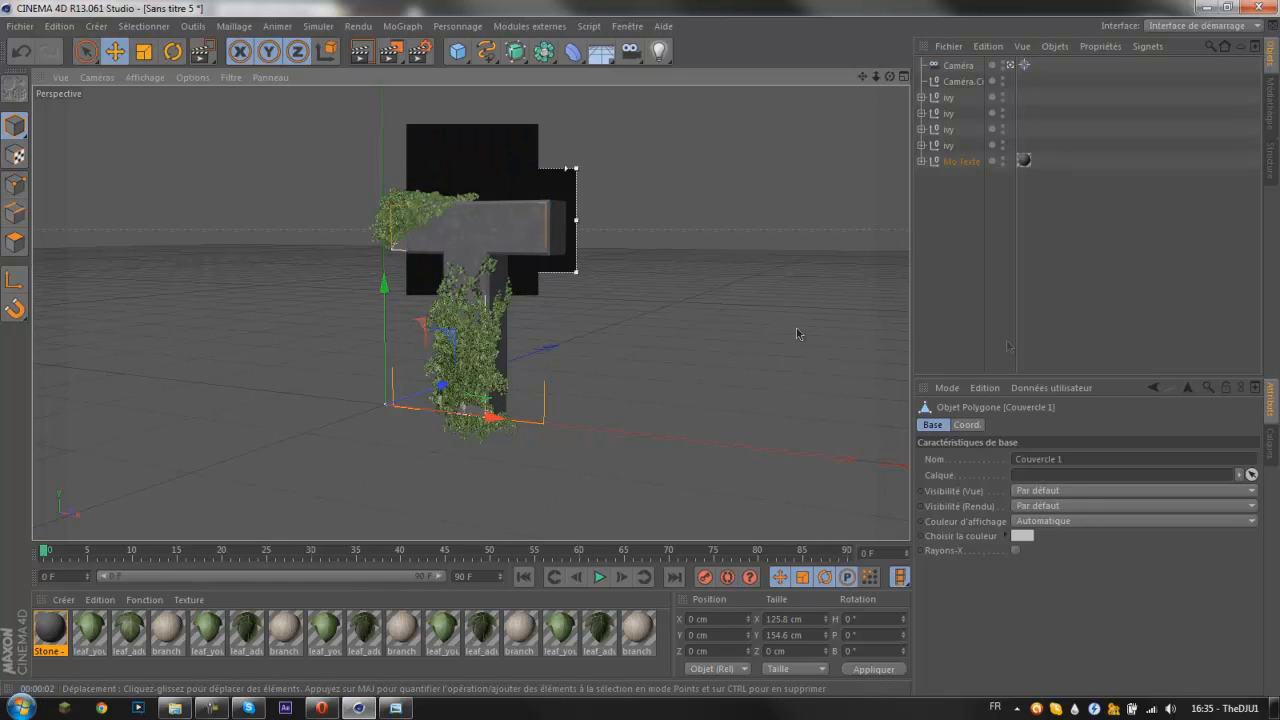
# Step: Try a Carreaux X value of about 4.2 on the basalt texture, and undo it
pyautogui.click(1023, 160)
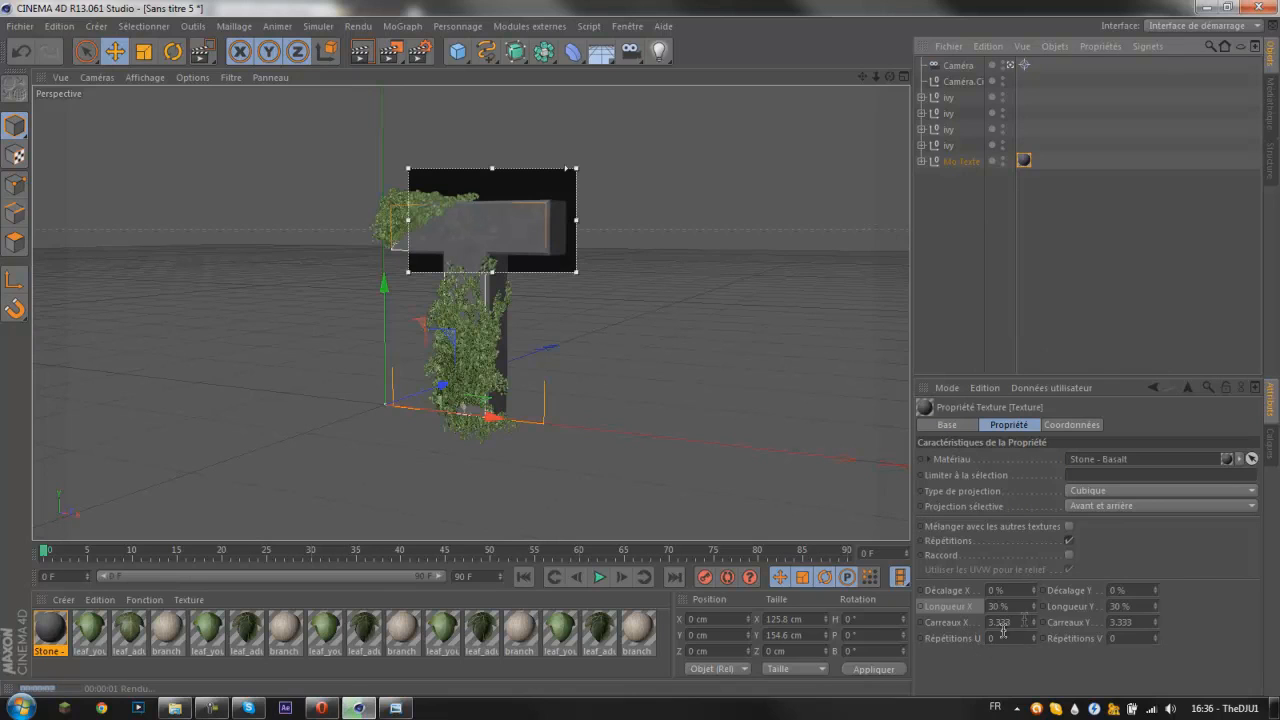
pyautogui.moveTo(1034, 628); pyautogui.dragTo(1026, 624)
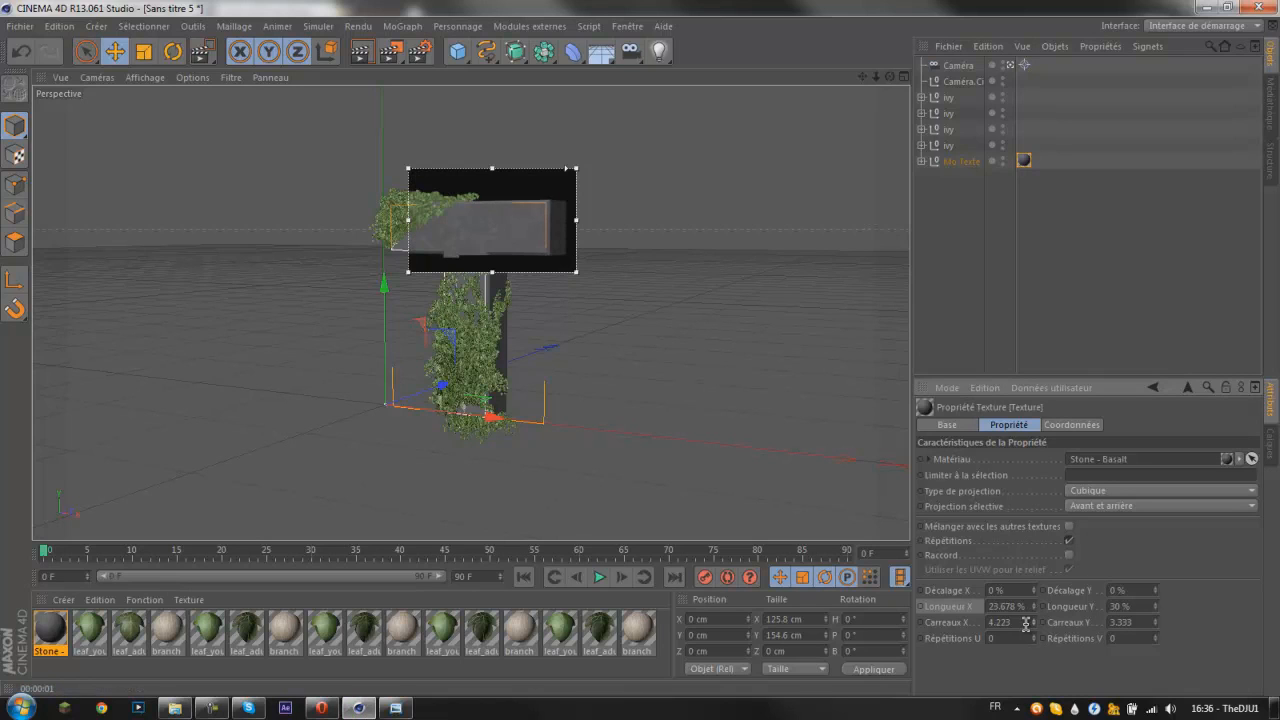
pyautogui.hotkey('ctrl', 'z')
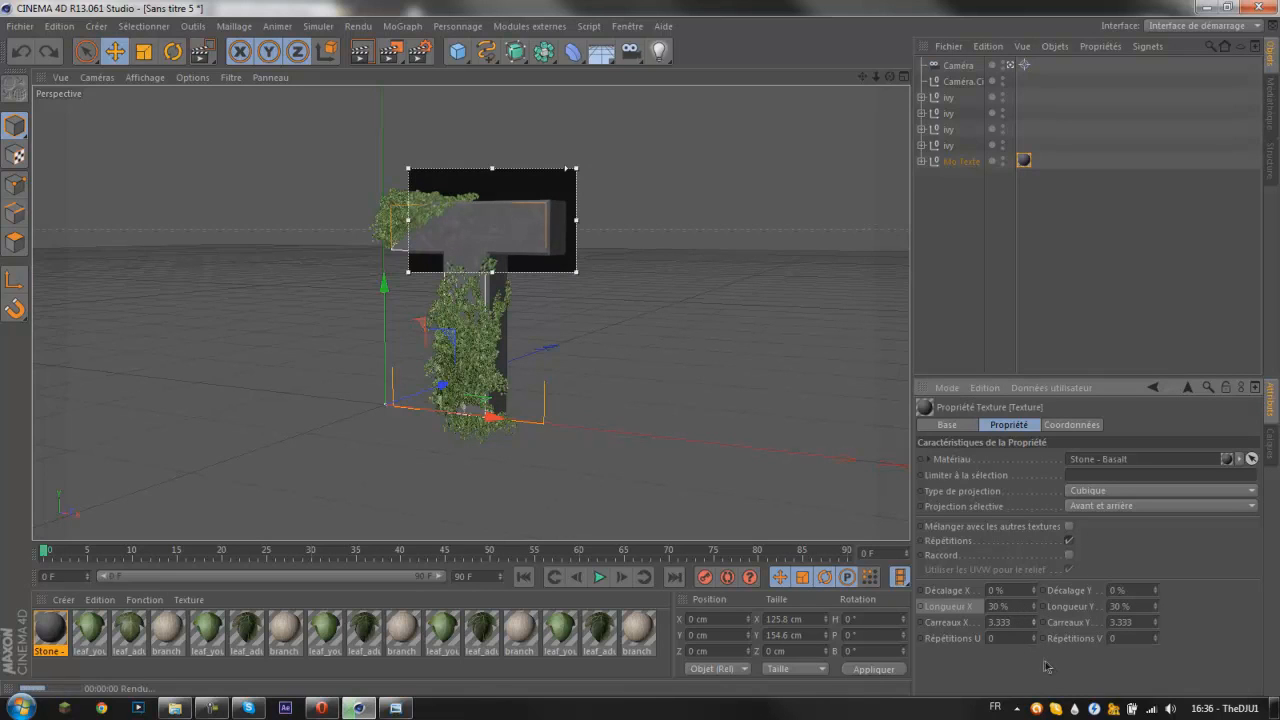
# Step: Enable Raccord on the basalt texture, turn off the interactive render region and deselect everything
pyautogui.click(1069, 555)
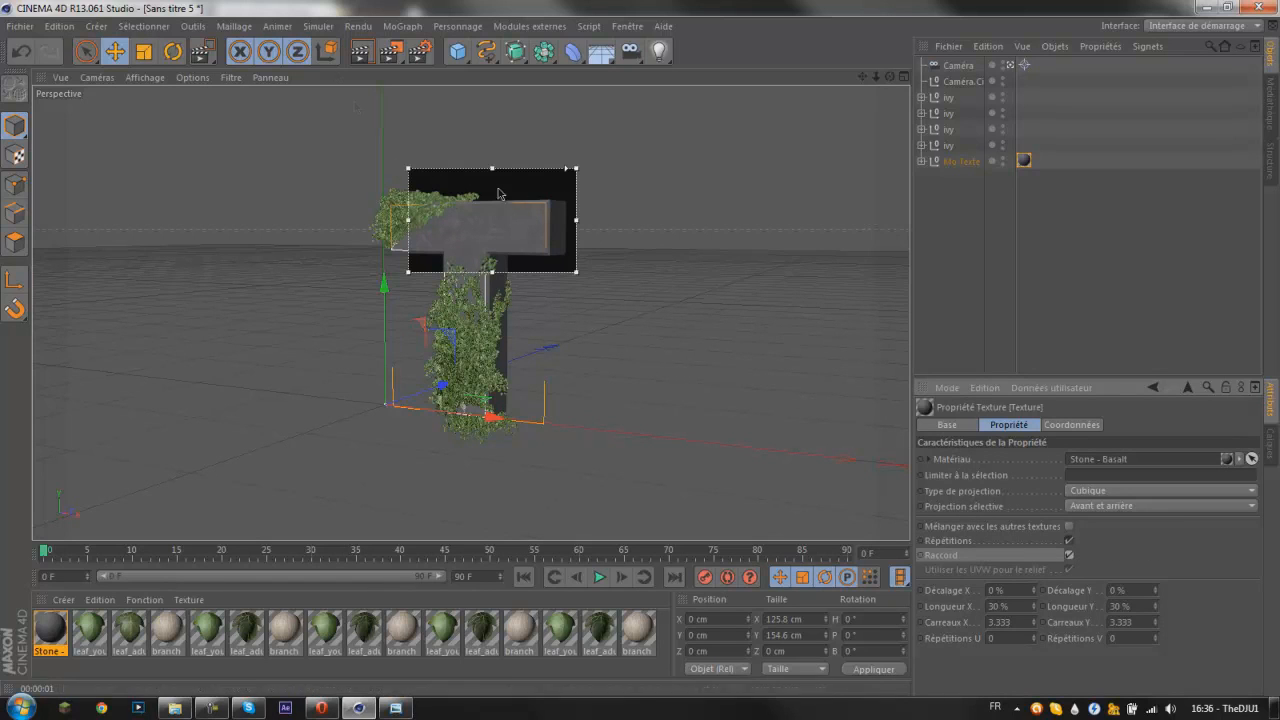
pyautogui.click(421, 51)
pyautogui.click(443, 264)
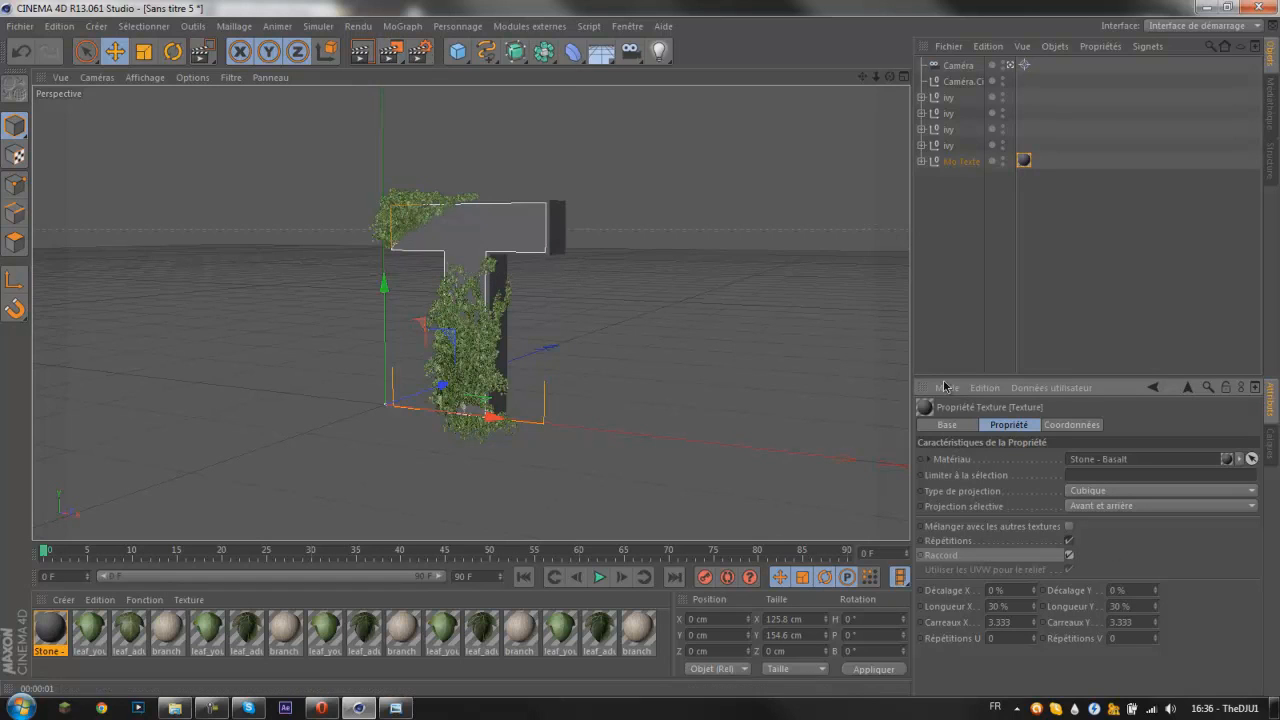
pyautogui.click(949, 238)
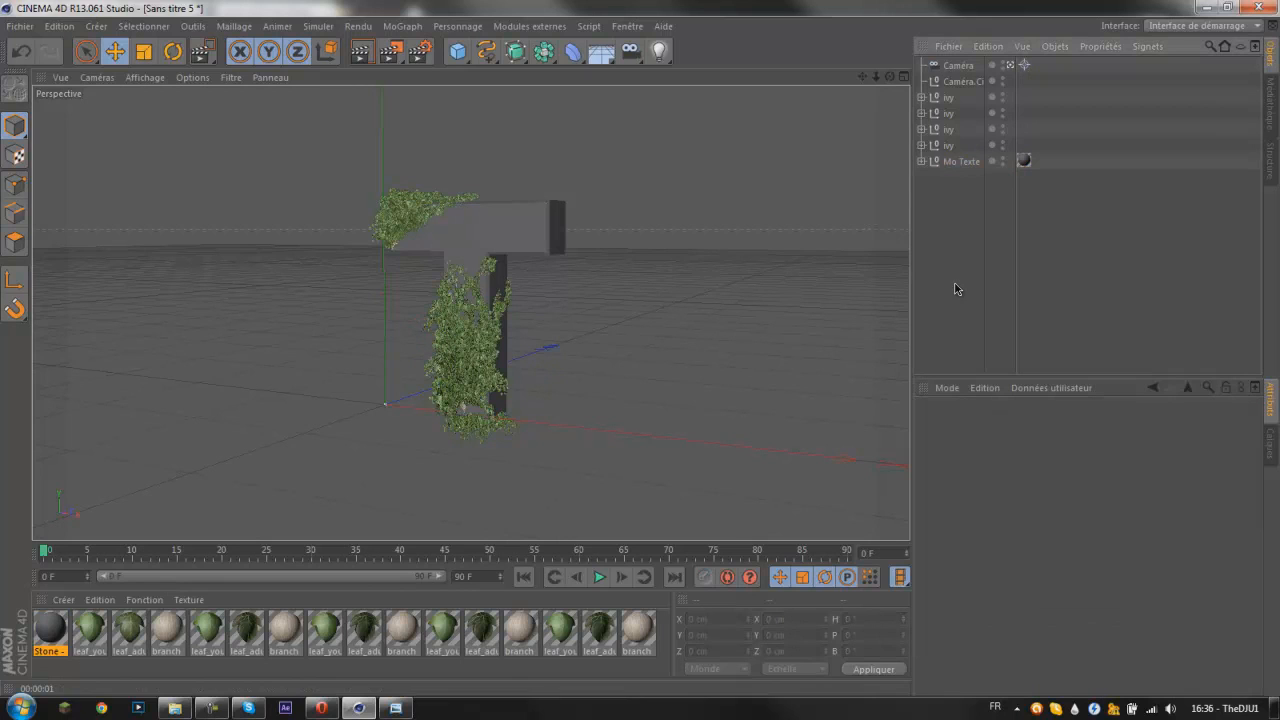
# Step: Add a target spot light and move its target onto the T, at about X 70.8, Y 72 and Z 12.7 cm
pyautogui.moveTo(674, 53); pyautogui.dragTo(690, 103)
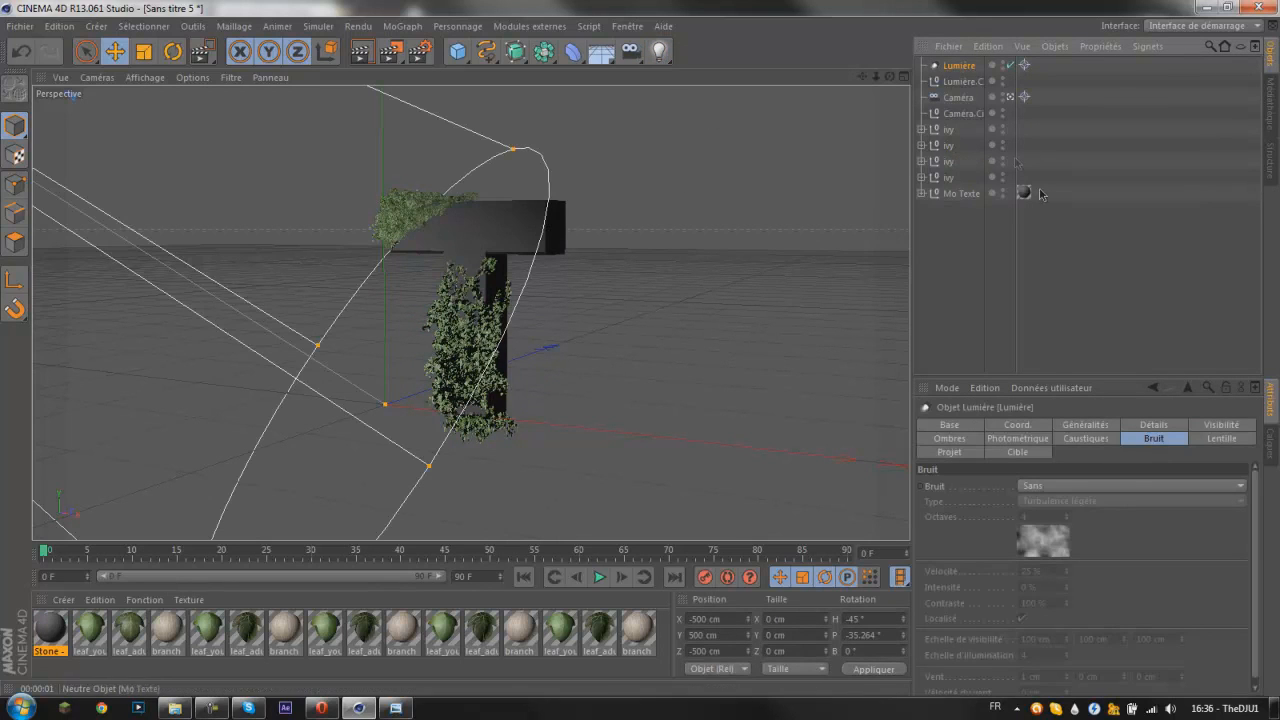
pyautogui.click(960, 81)
pyautogui.moveTo(478, 420); pyautogui.dragTo(564, 412)
pyautogui.middleClick(497, 345)
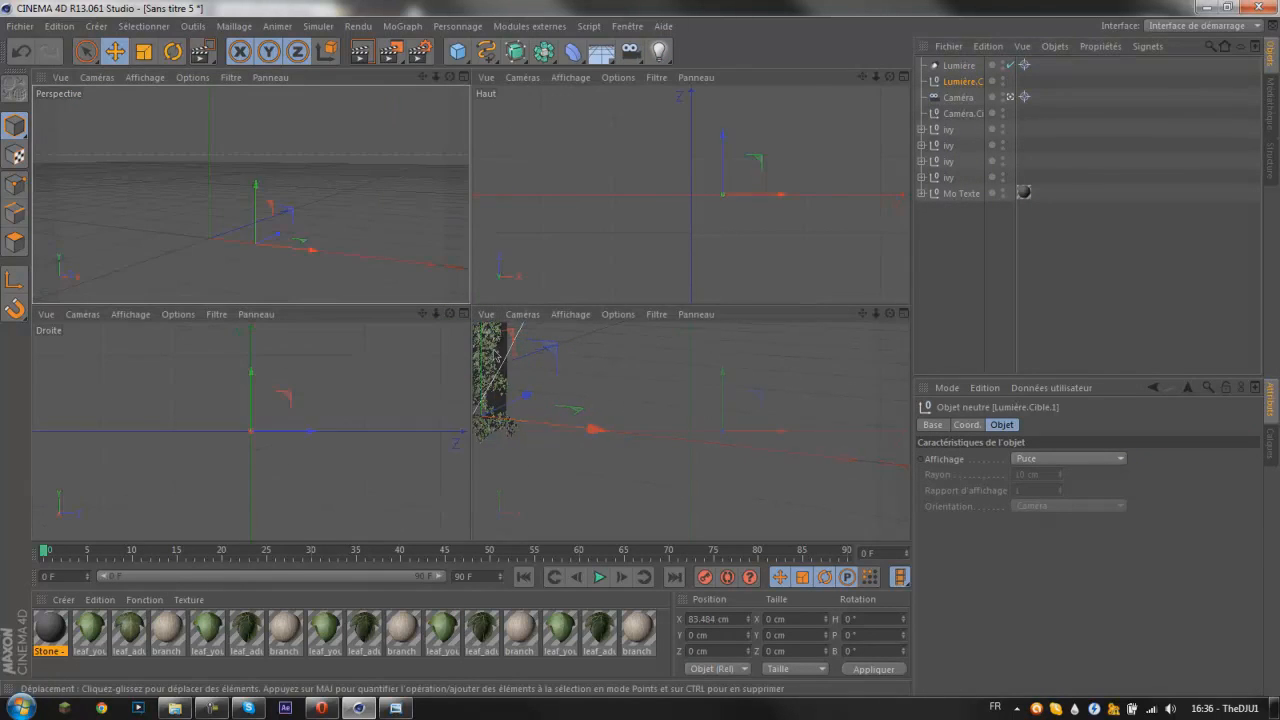
pyautogui.moveTo(722, 380); pyautogui.dragTo(723, 346)
pyautogui.moveTo(762, 404); pyautogui.dragTo(758, 405)
pyautogui.moveTo(717, 165); pyautogui.dragTo(717, 160)
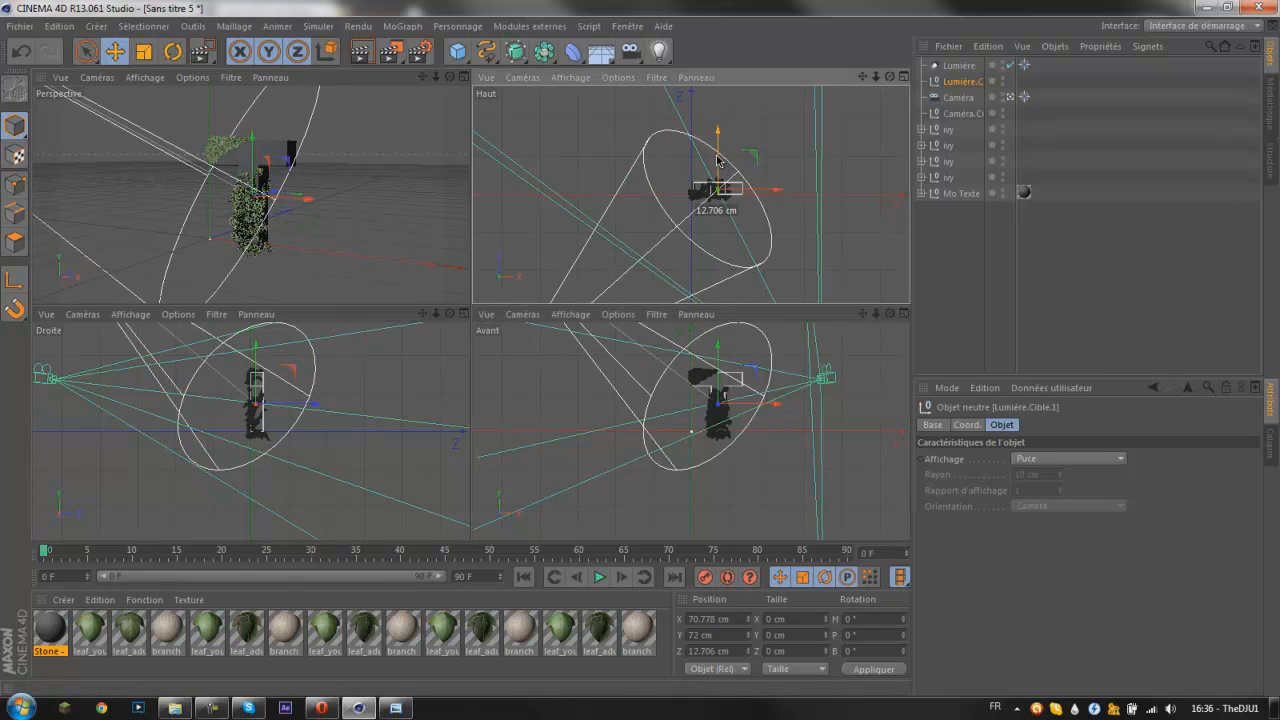
pyautogui.middleClick(308, 214)
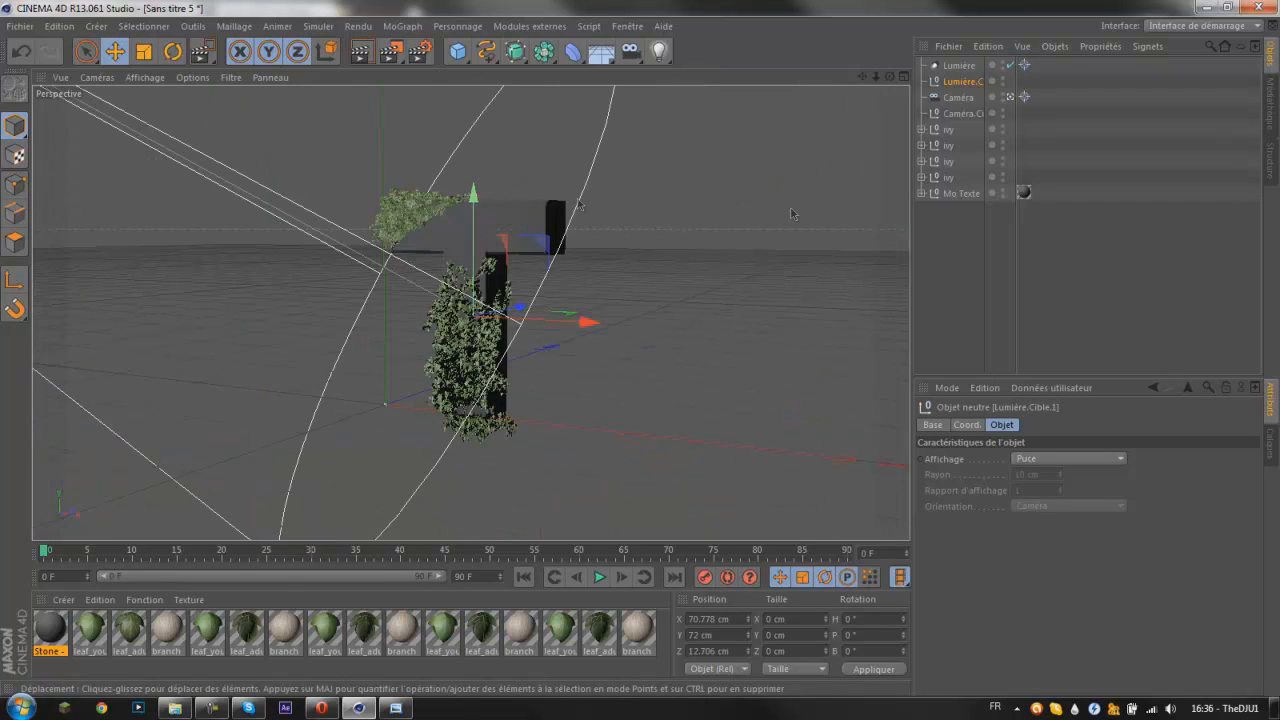
pyautogui.click(1009, 241)
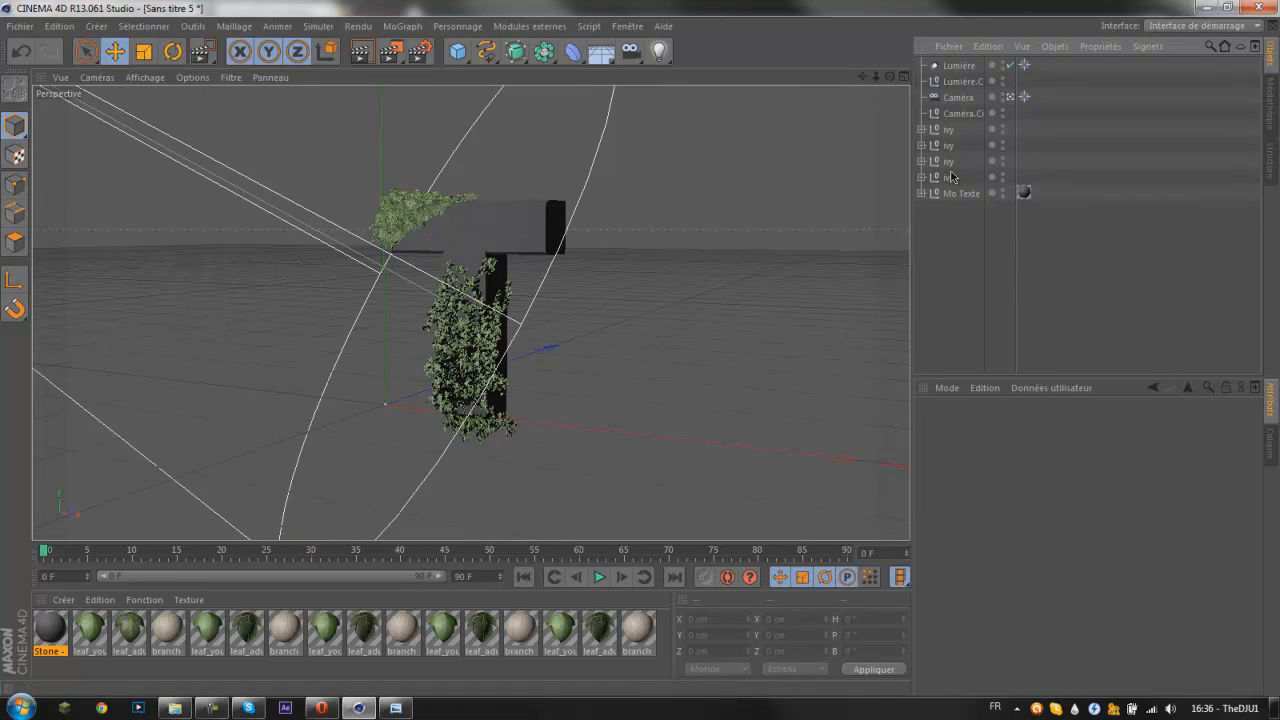
# Step: Leave the scene camera's view and open the general settings (Généralités) of the Lumière spot
pyautogui.click(1009, 97)
pyautogui.moveTo(876, 77); pyautogui.dragTo(637, 357)
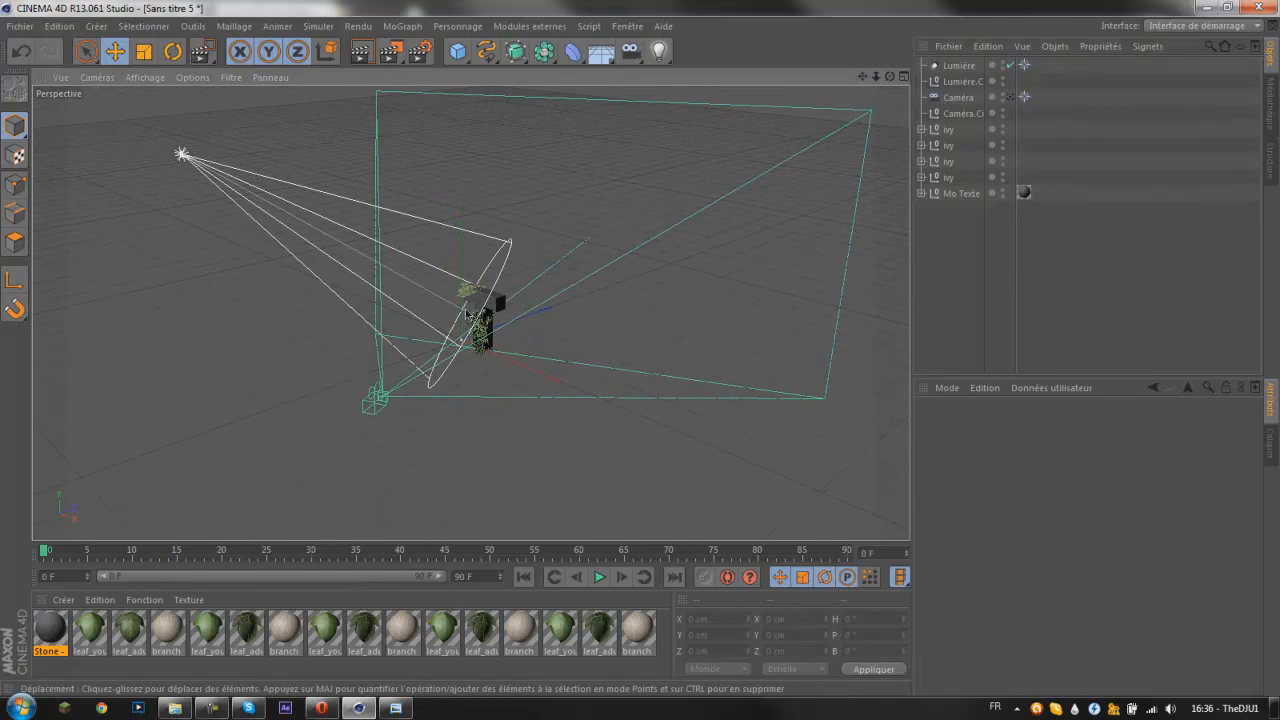
pyautogui.keyDown('alt'); pyautogui.moveTo(345, 218); pyautogui.dragTo(334, 138); pyautogui.keyUp('alt')
pyautogui.keyDown('alt'); pyautogui.moveTo(334, 138); pyautogui.dragTo(487, 88, button='right'); pyautogui.keyUp('alt')
pyautogui.click(962, 65)
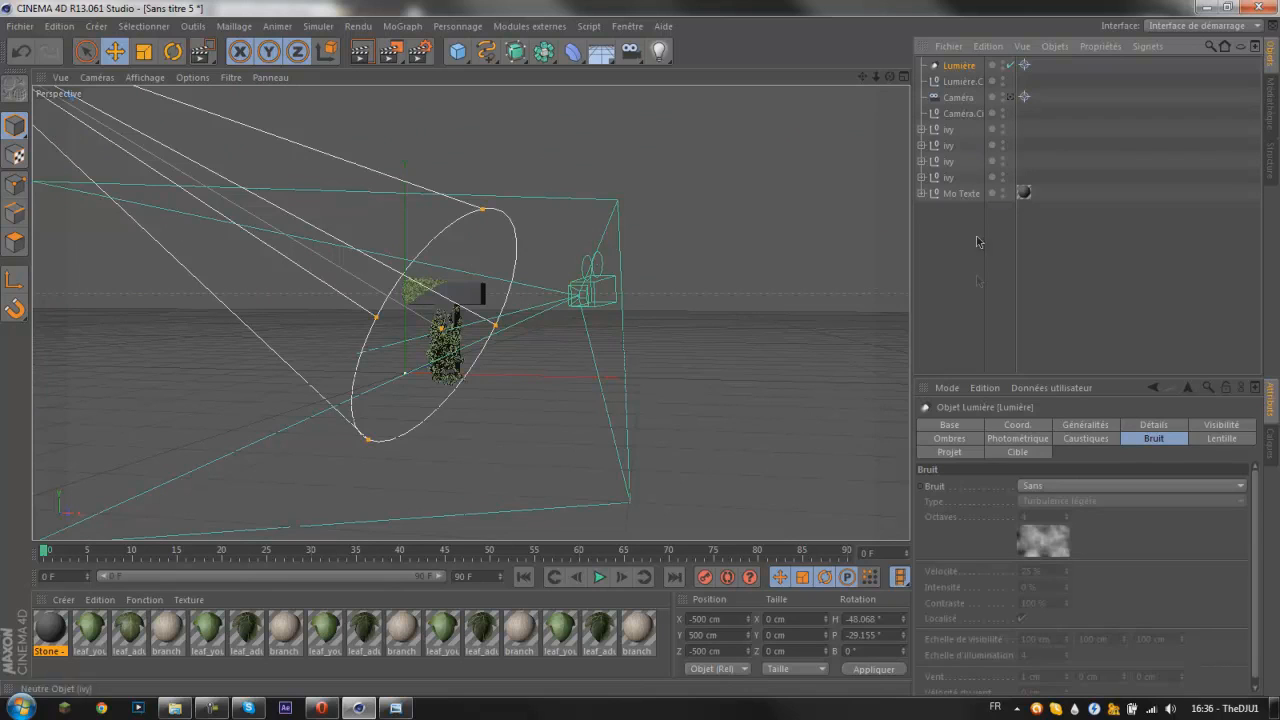
pyautogui.click(972, 440)
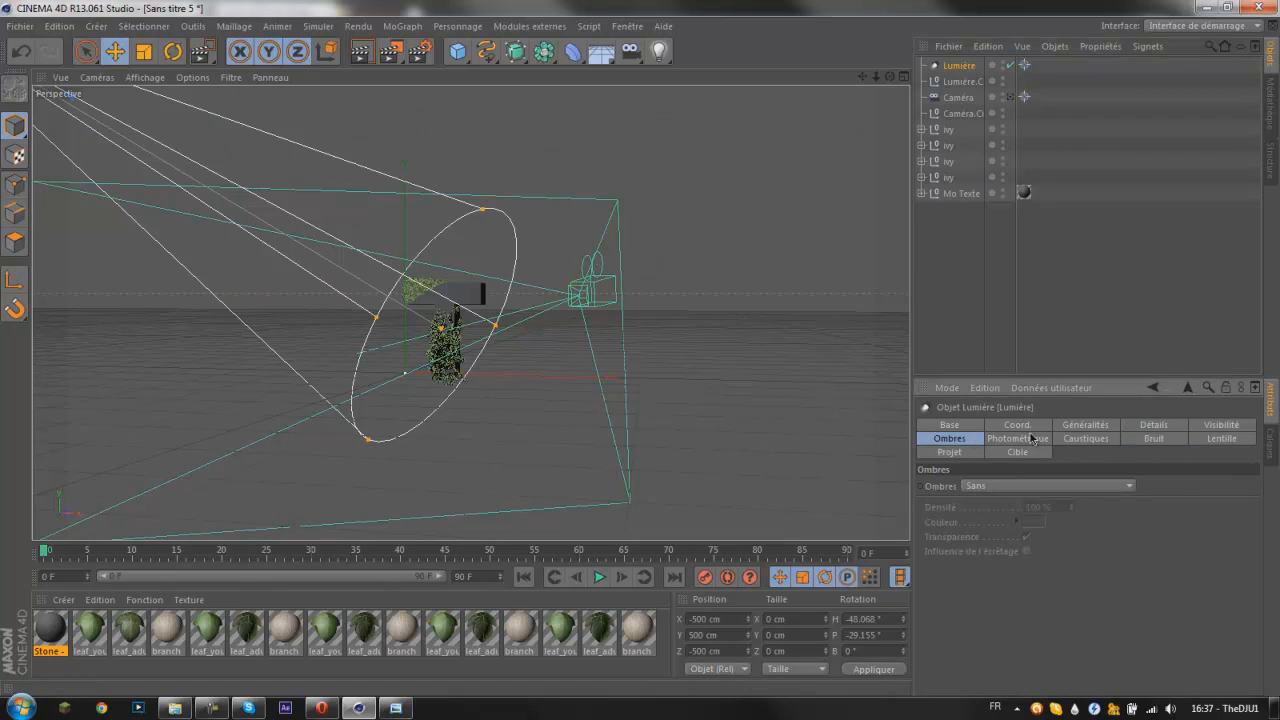
pyautogui.click(1083, 425)
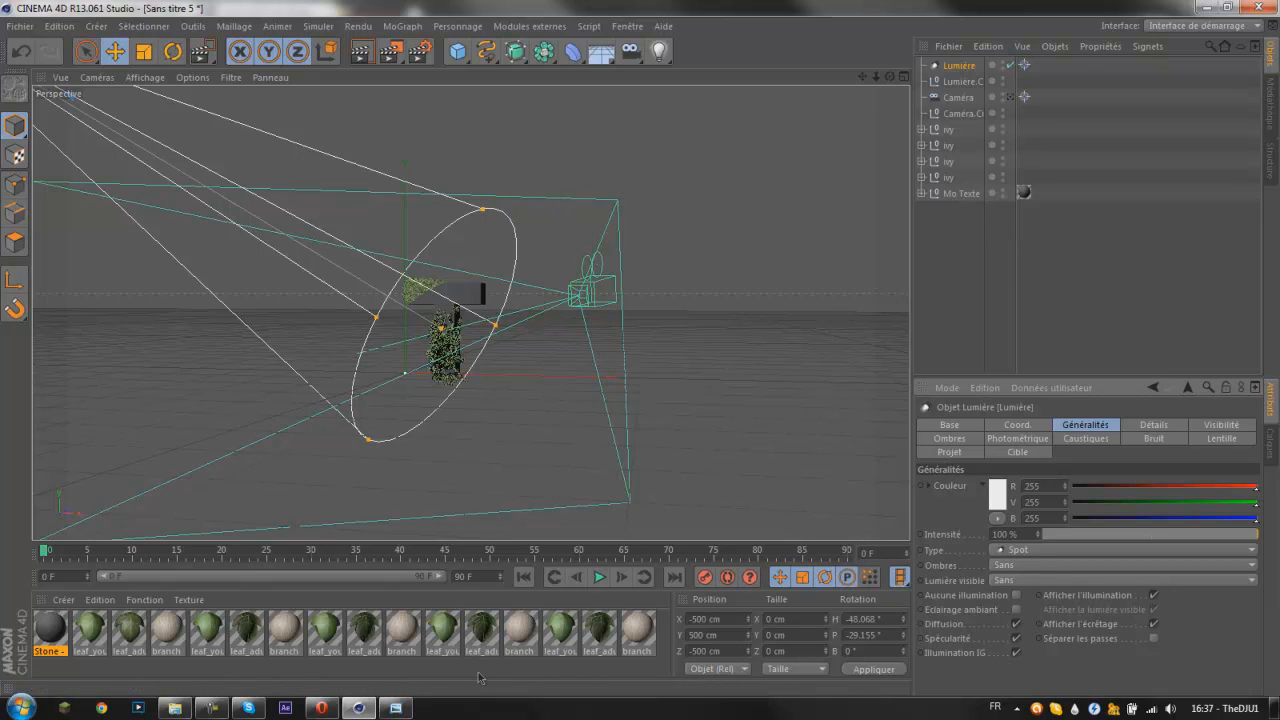
# Step: Switch to Windows Photo Viewer, examine the lighting in the Cube and Logo3dfond2 example renders, and return to Cinema 4D
pyautogui.click(395, 707)
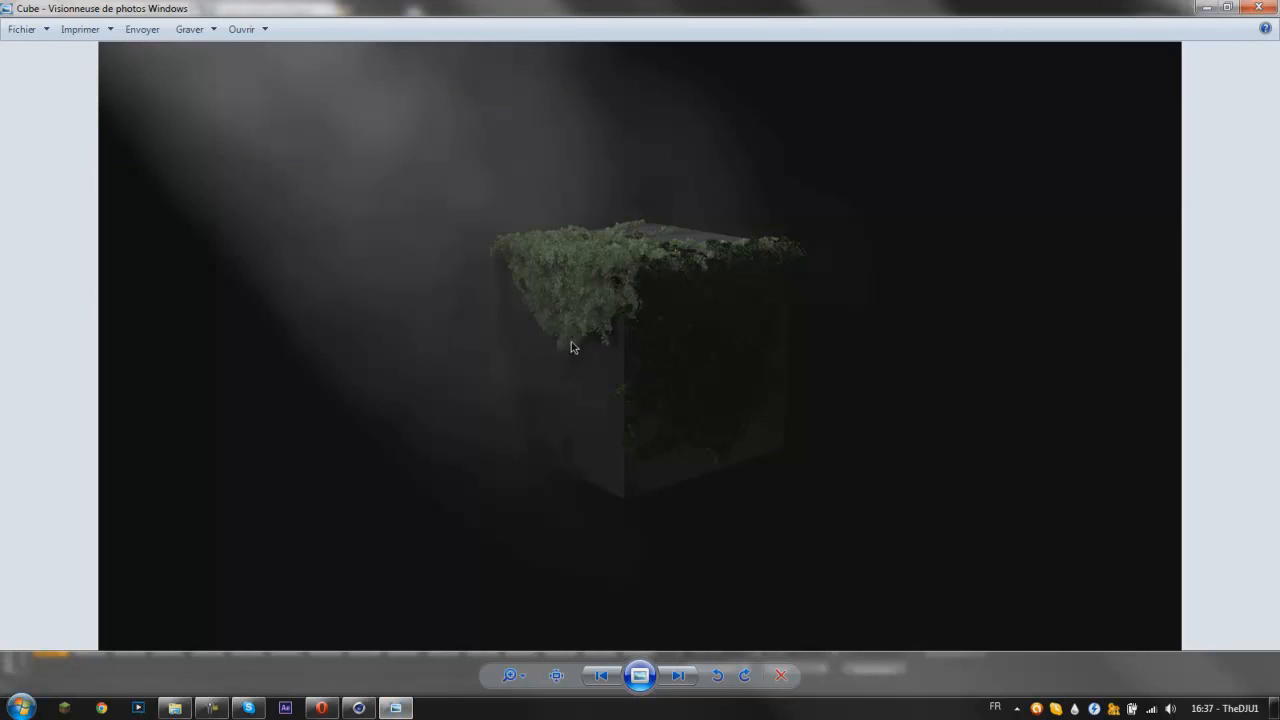
pyautogui.press('Right')
pyautogui.press('Right')
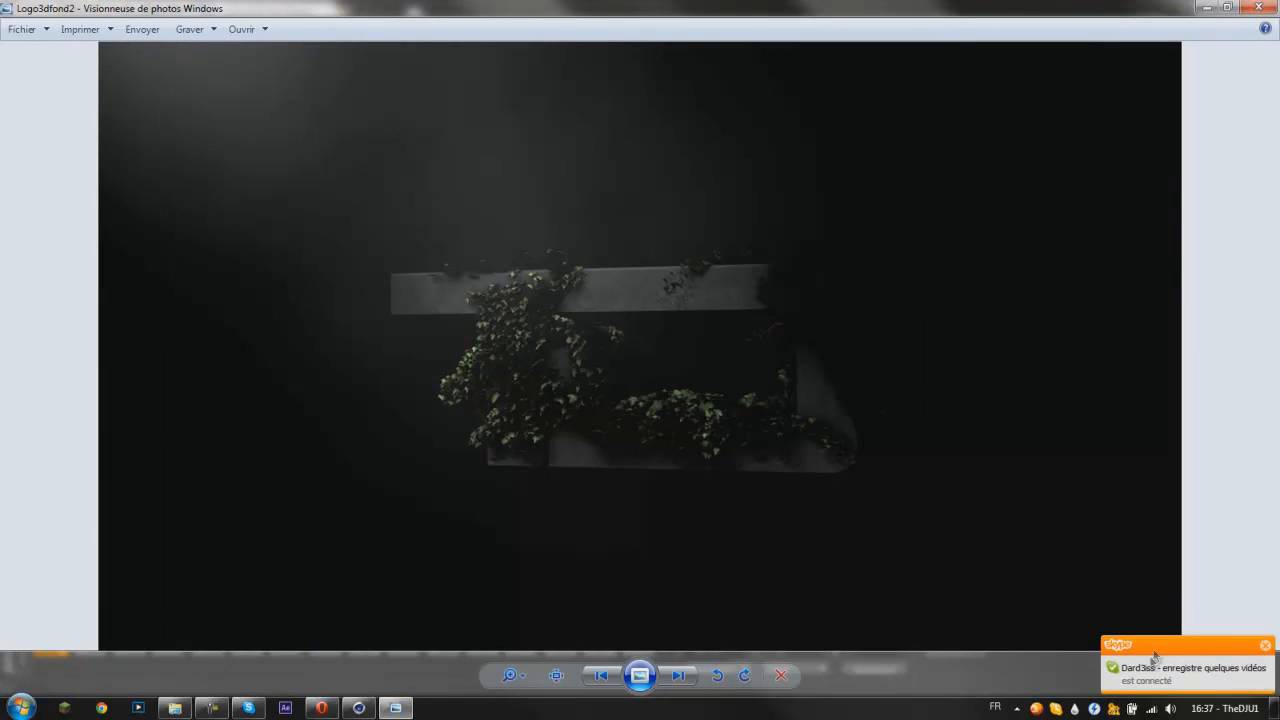
pyautogui.click(1207, 8)
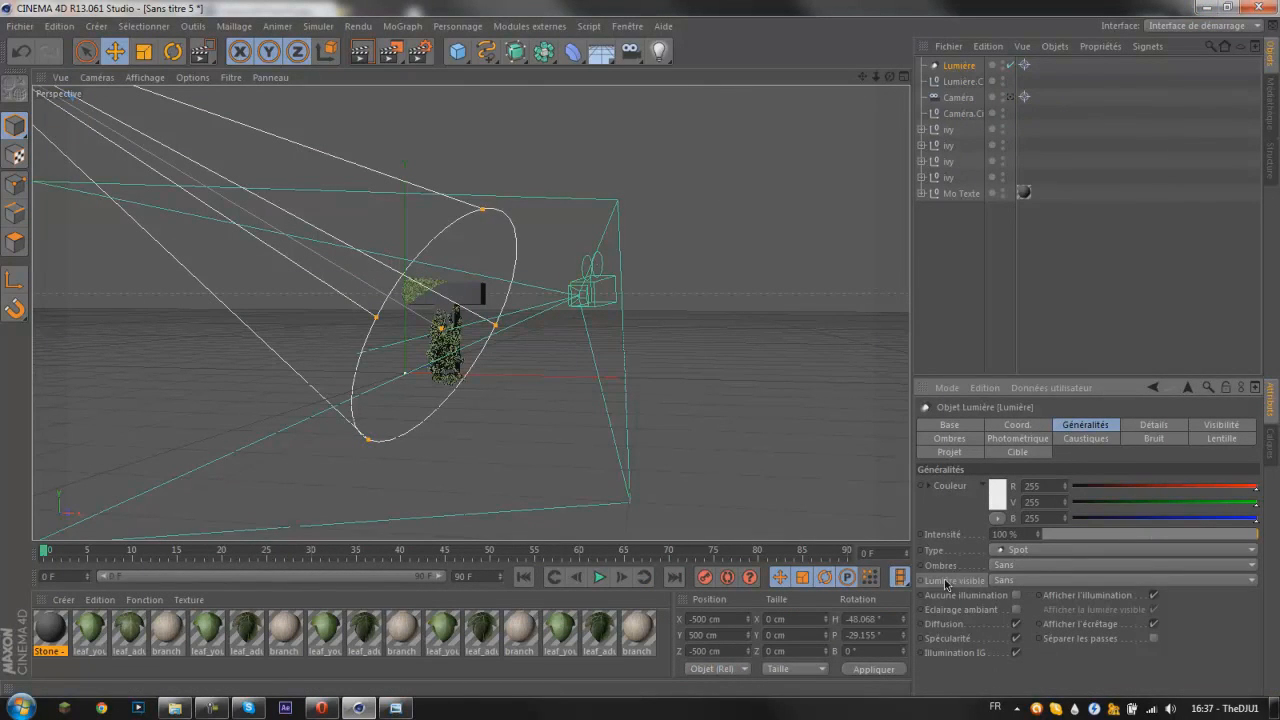
# Step: Set the spot's Lumière visible to Volumétrique and extend its visible light range past the T
pyautogui.click(1019, 582)
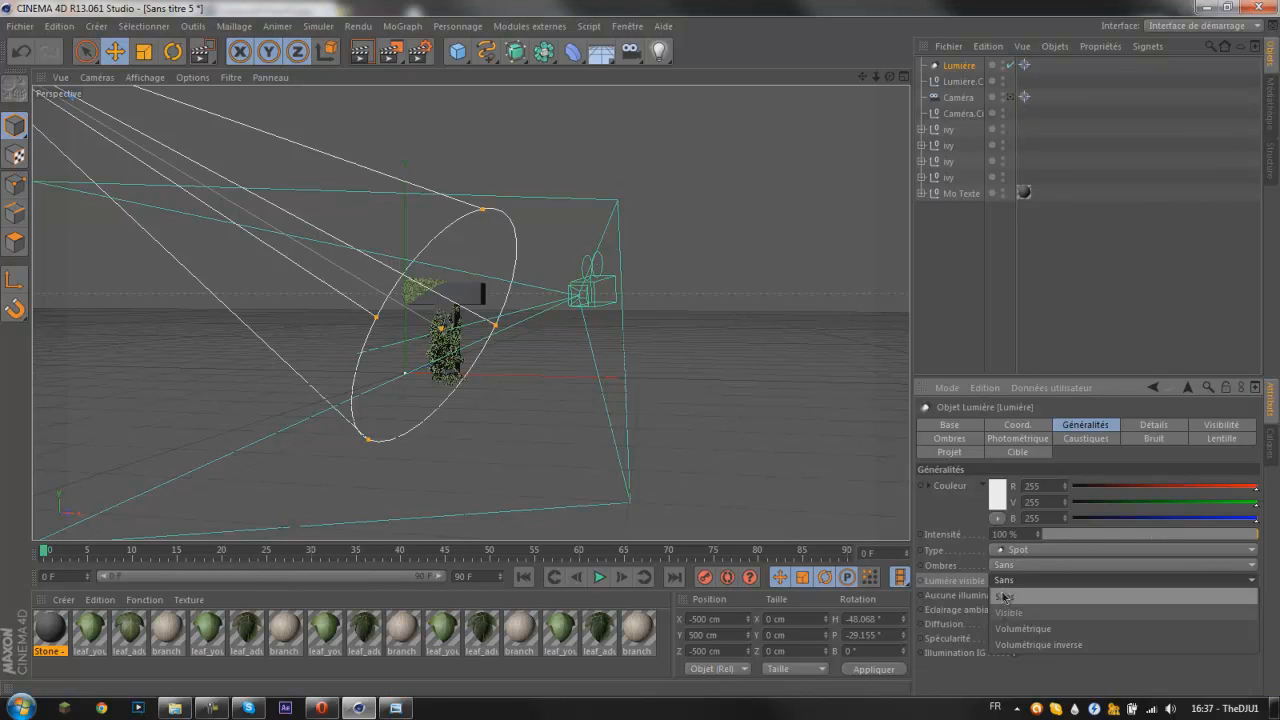
pyautogui.click(1020, 628)
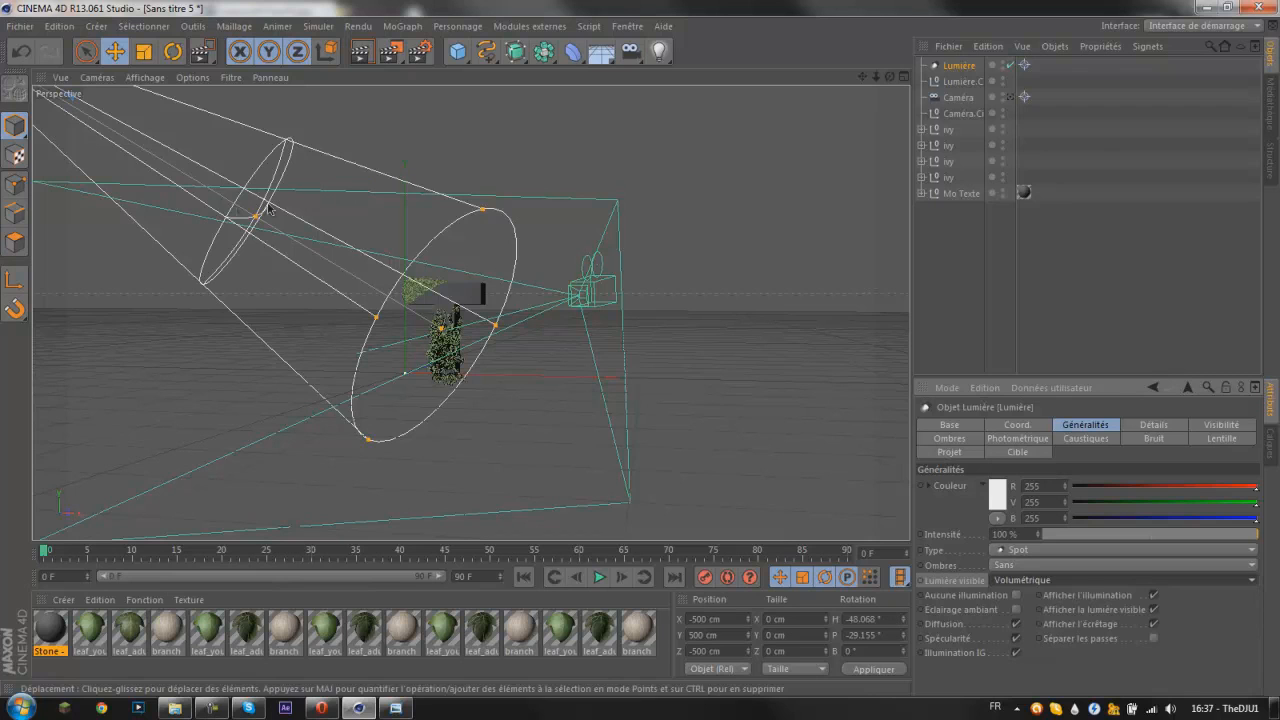
pyautogui.moveTo(255, 220); pyautogui.dragTo(495, 358)
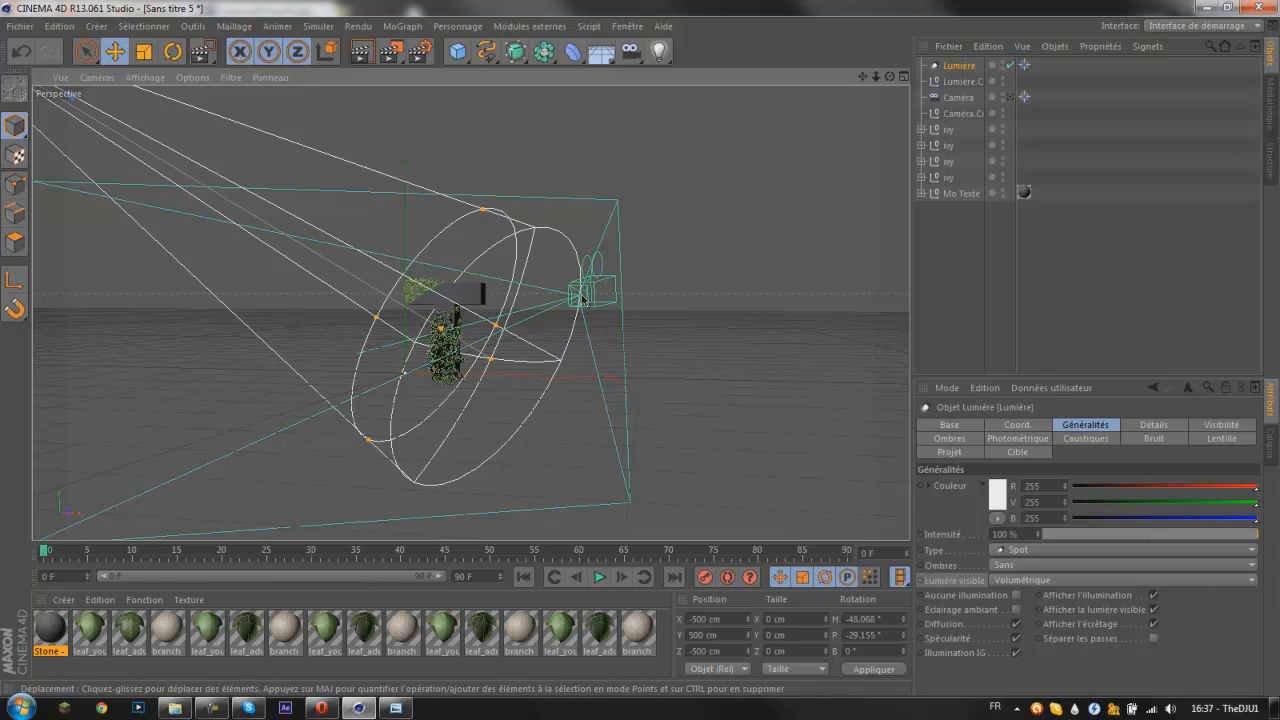
# Step: Fine-tune the spot's range handles in the view and pull its inner cone ring back toward the light, well short of the T
pyautogui.keyDown('alt'); pyautogui.moveTo(597, 334); pyautogui.dragTo(395, 345); pyautogui.keyUp('alt')
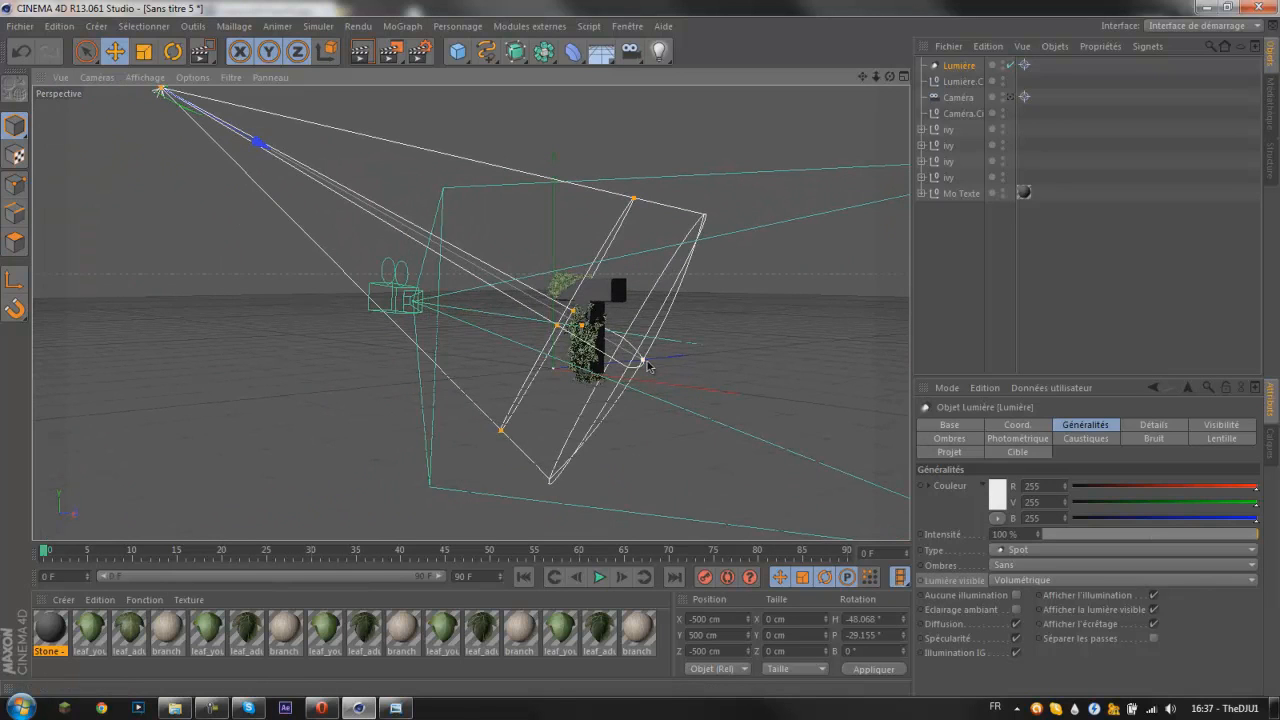
pyautogui.moveTo(643, 369); pyautogui.dragTo(649, 366)
pyautogui.moveTo(557, 326)
pyautogui.mouseDown()
pyautogui.moveTo(543, 322)
pyautogui.moveTo(566, 327)
pyautogui.mouseUp()
pyautogui.moveTo(505, 294); pyautogui.dragTo(556, 326)
pyautogui.hotkey('ctrl', 'z')
pyautogui.keyDown('alt'); pyautogui.moveTo(667, 364); pyautogui.dragTo(731, 359); pyautogui.keyUp('alt')
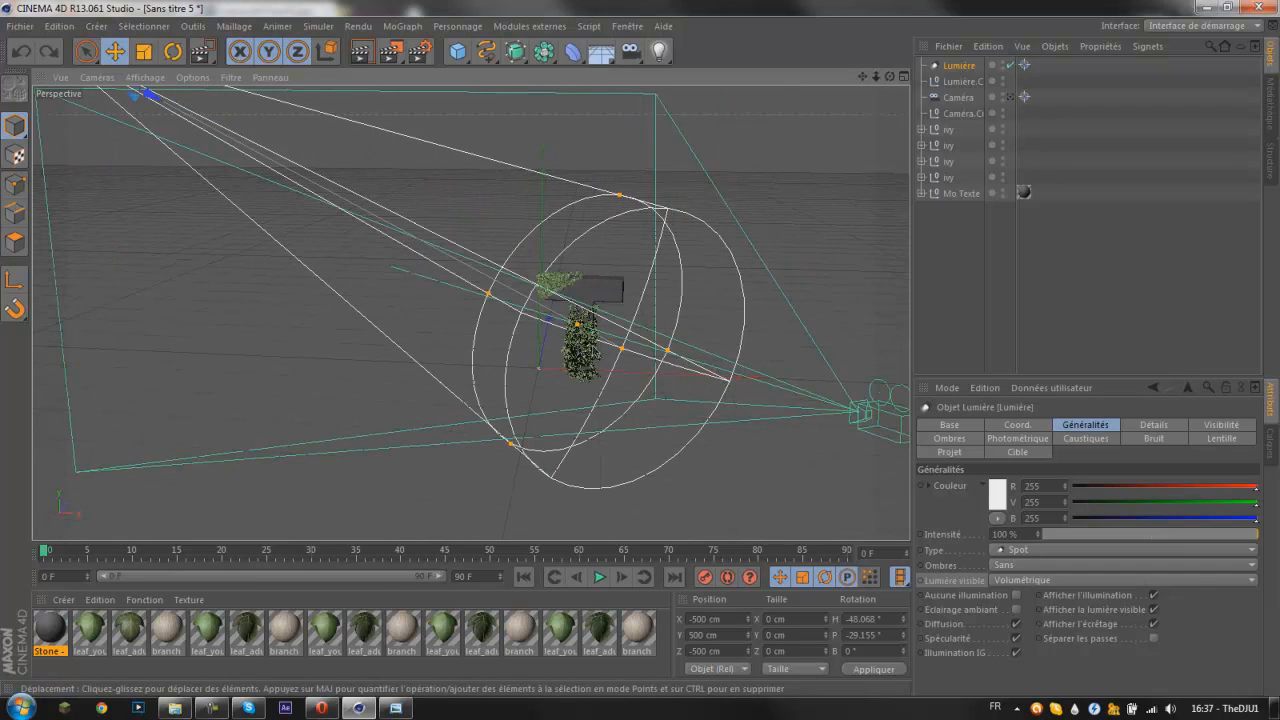
pyautogui.moveTo(577, 330); pyautogui.dragTo(488, 258)
pyautogui.moveTo(398, 224); pyautogui.dragTo(396, 222)
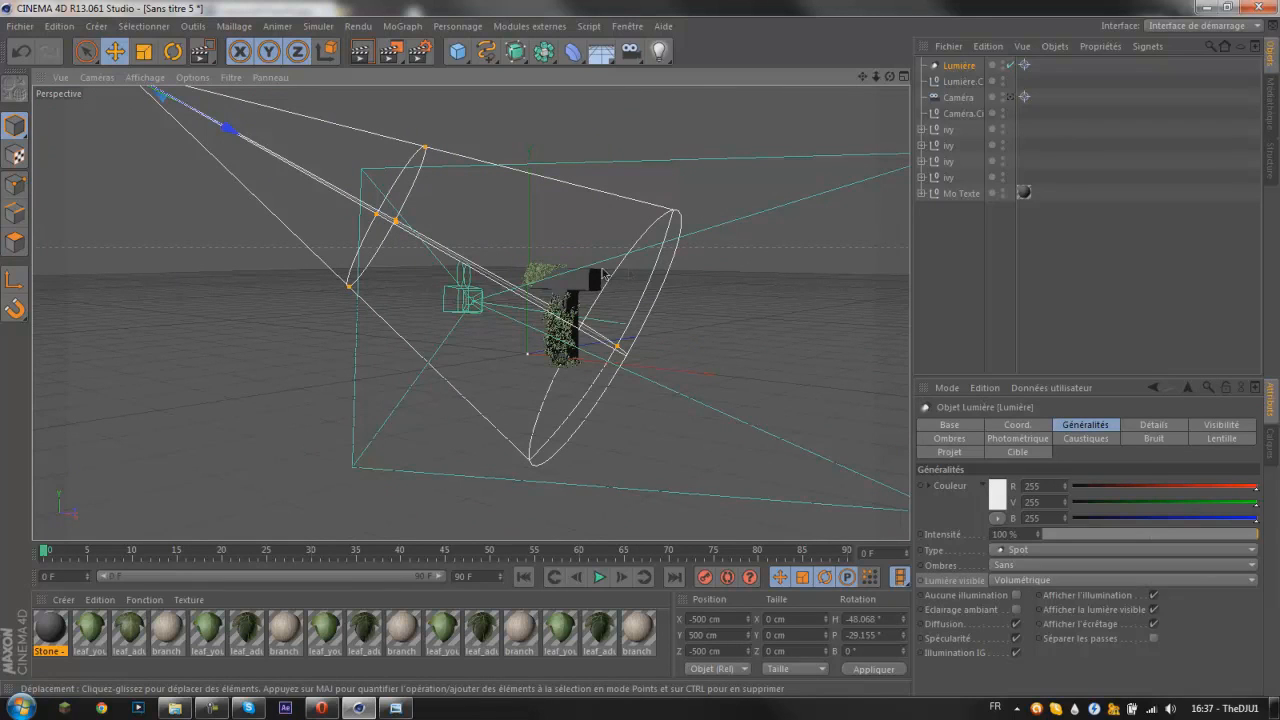
# Step: Preview the spot's volumetric beam with a region render, then frame the beam with an interactive render region
pyautogui.click(391, 51)
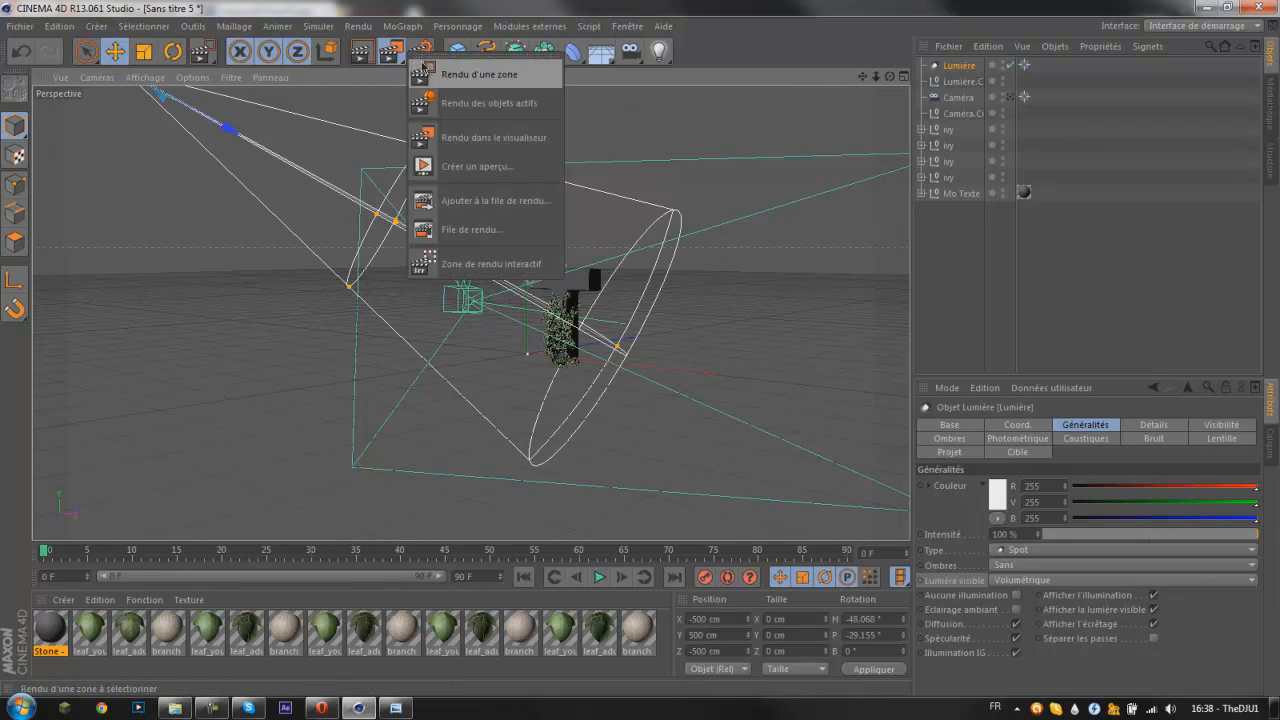
pyautogui.click(424, 72)
pyautogui.moveTo(336, 92); pyautogui.dragTo(538, 408)
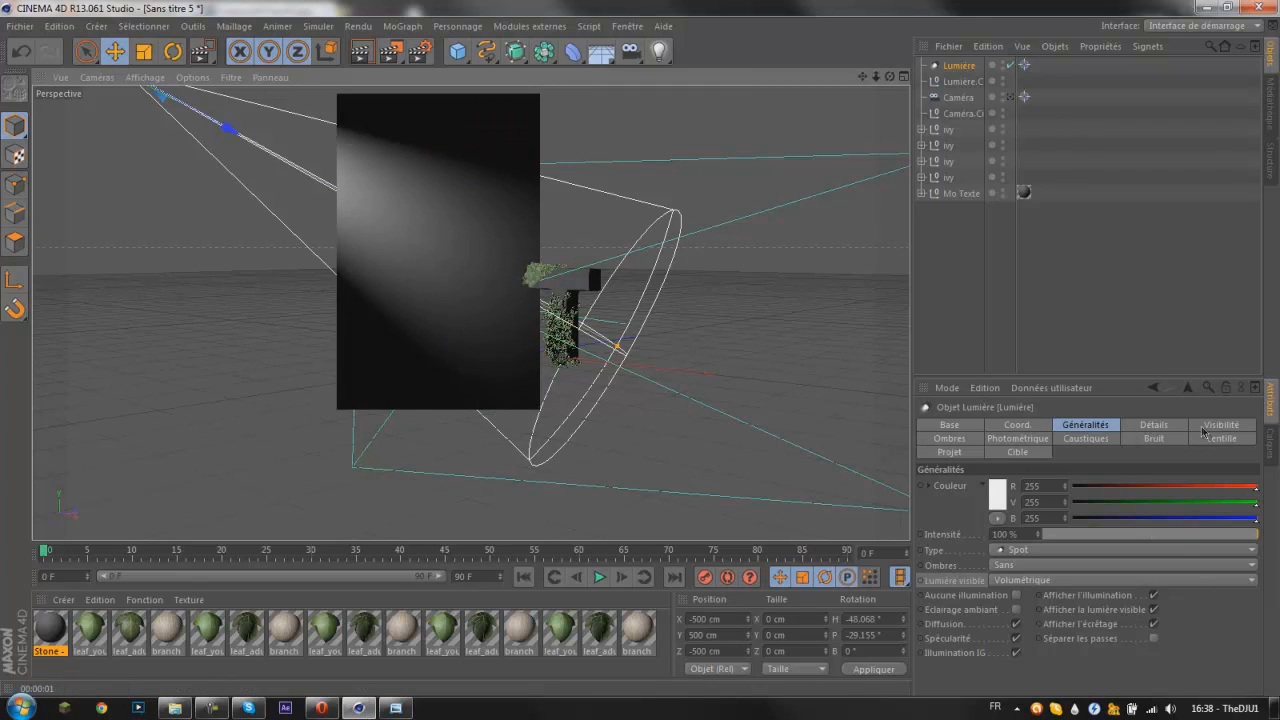
pyautogui.moveTo(391, 52); pyautogui.dragTo(430, 263)
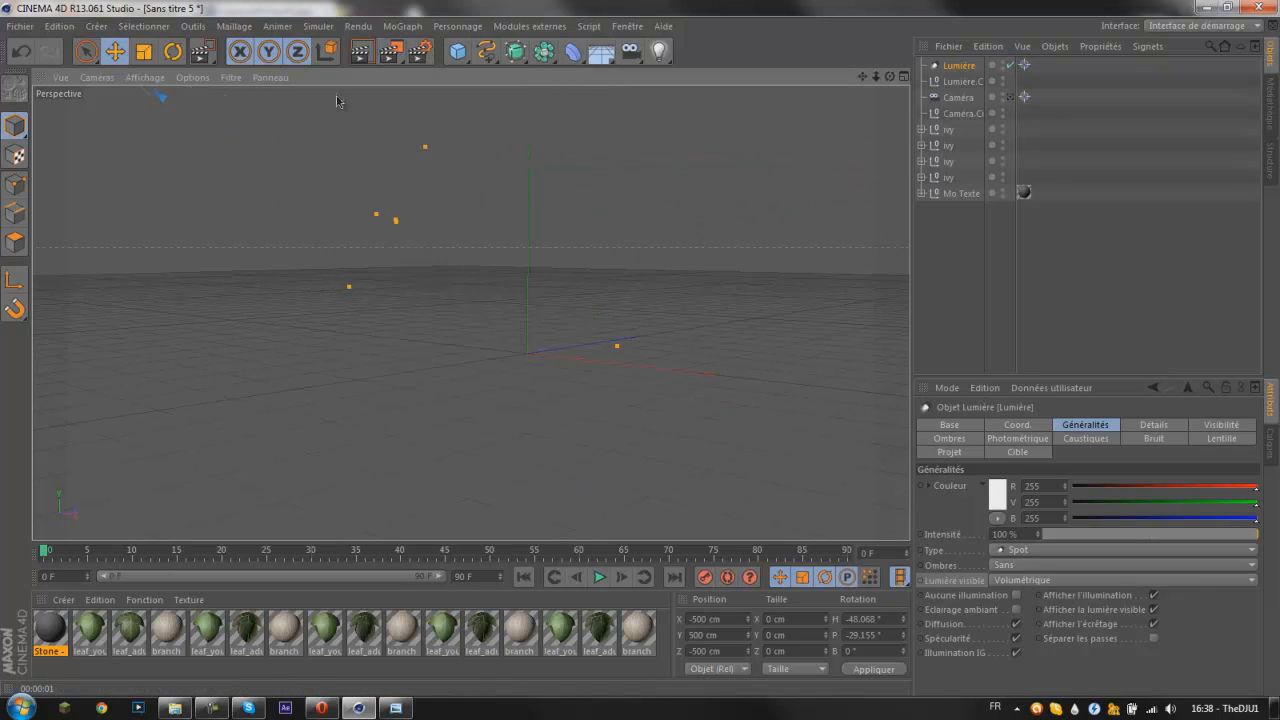
pyautogui.moveTo(408, 167); pyautogui.dragTo(308, 101)
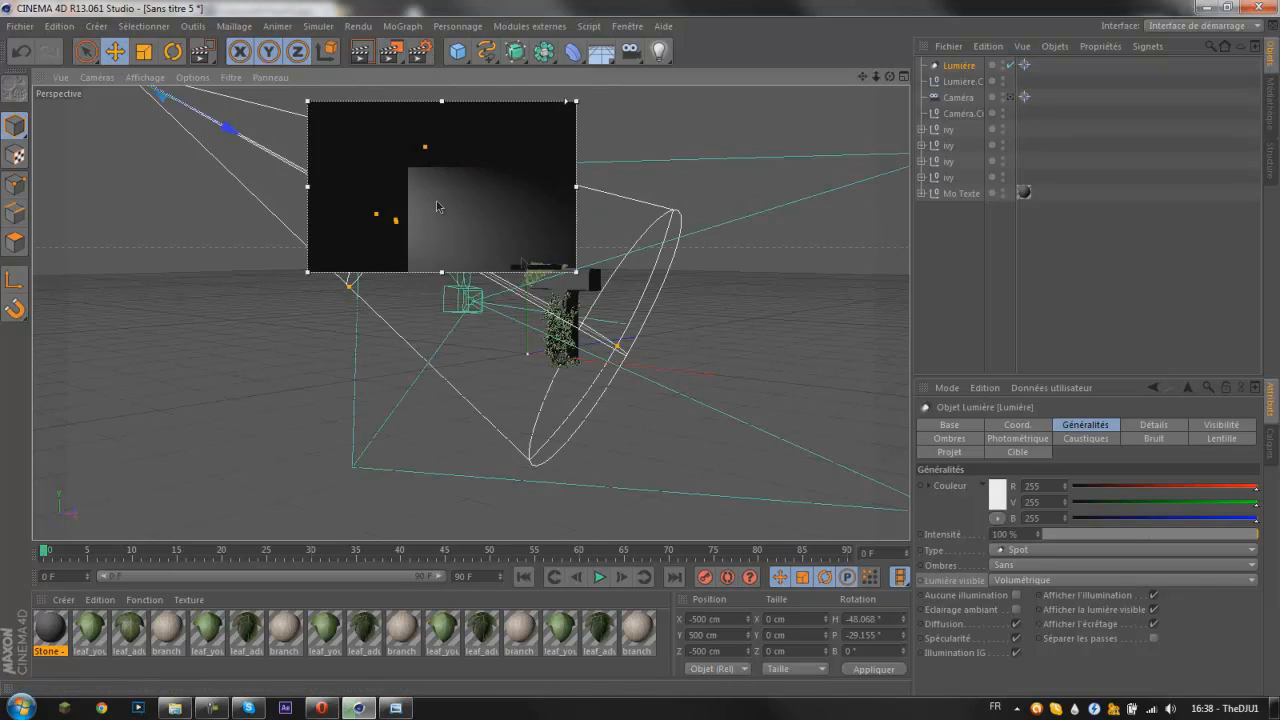
pyautogui.moveTo(576, 271); pyautogui.dragTo(470, 361)
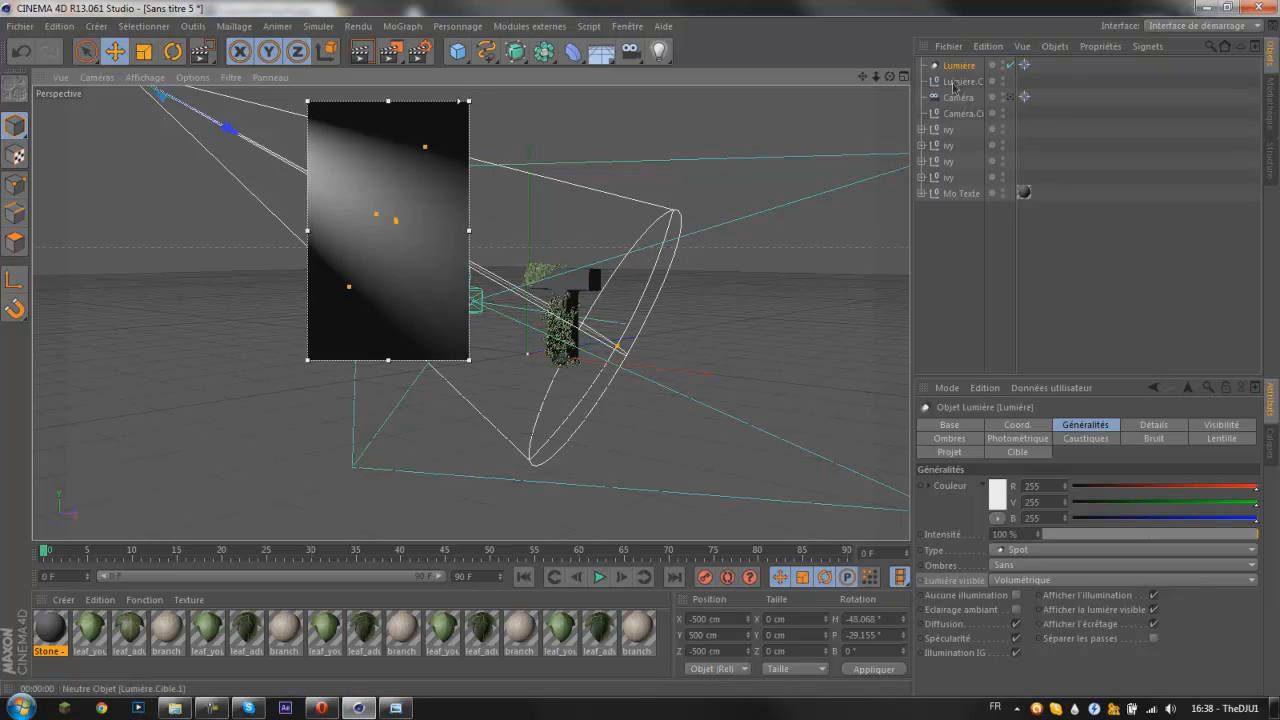
# Step: Set the Lumière spot's Bruit to Les deux with 6 octaves and an intensity of -12 %
pyautogui.click(1154, 438)
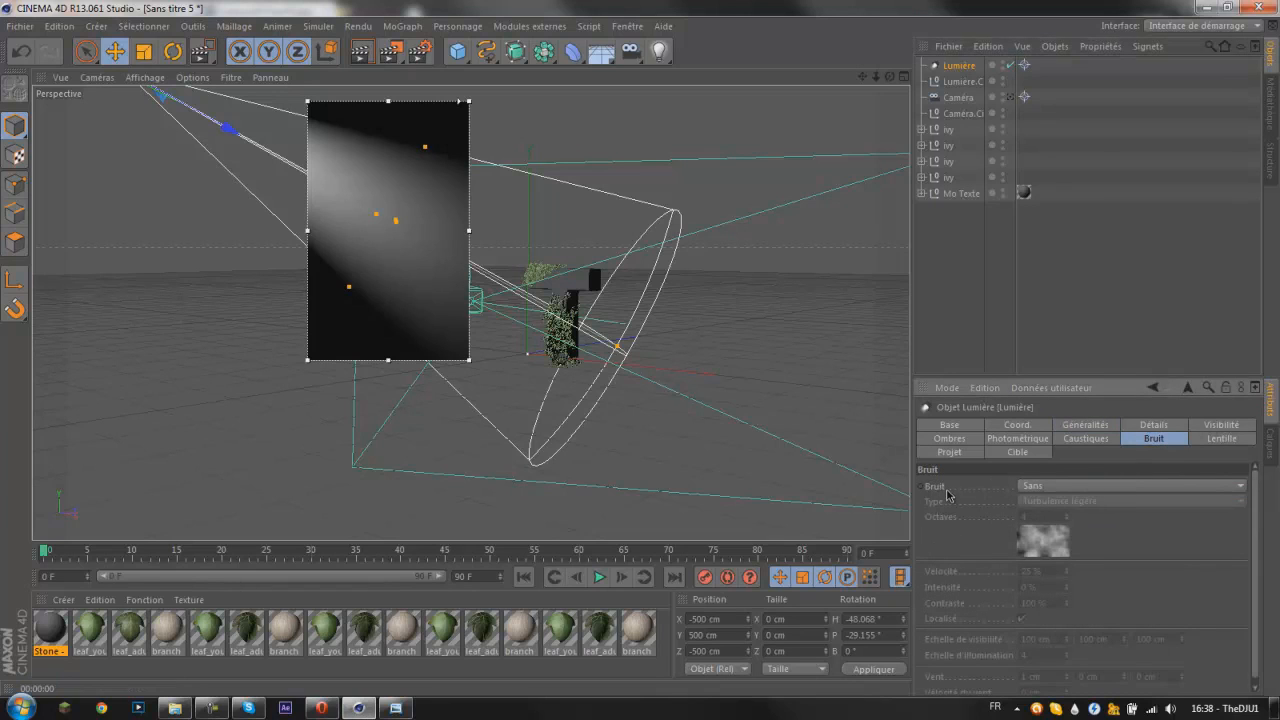
pyautogui.click(1032, 486)
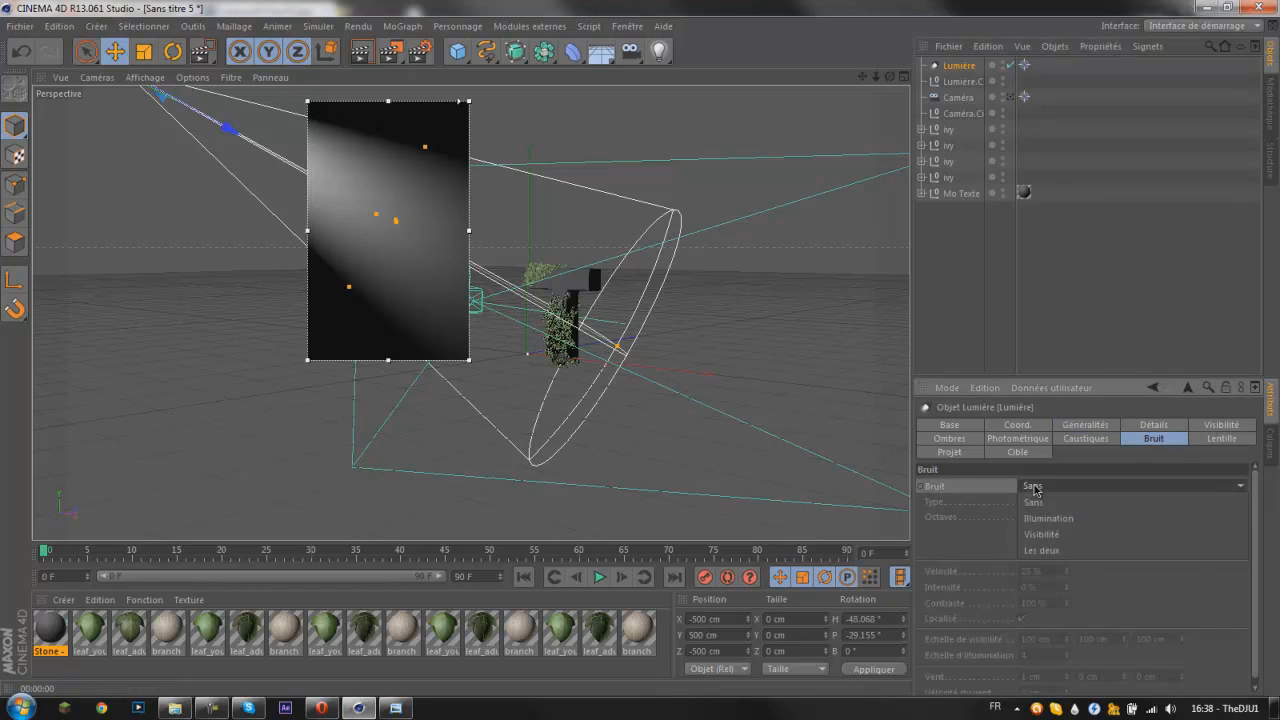
pyautogui.click(1048, 551)
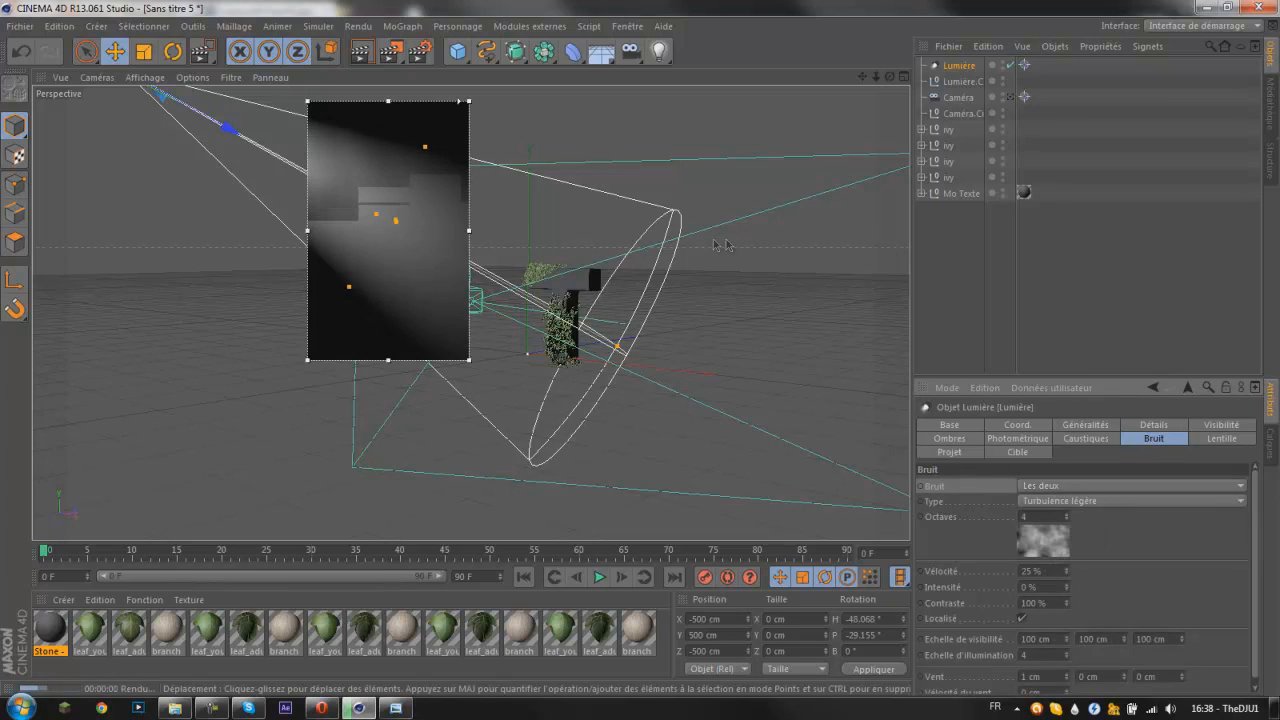
pyautogui.click(930, 517)
pyautogui.write('6')
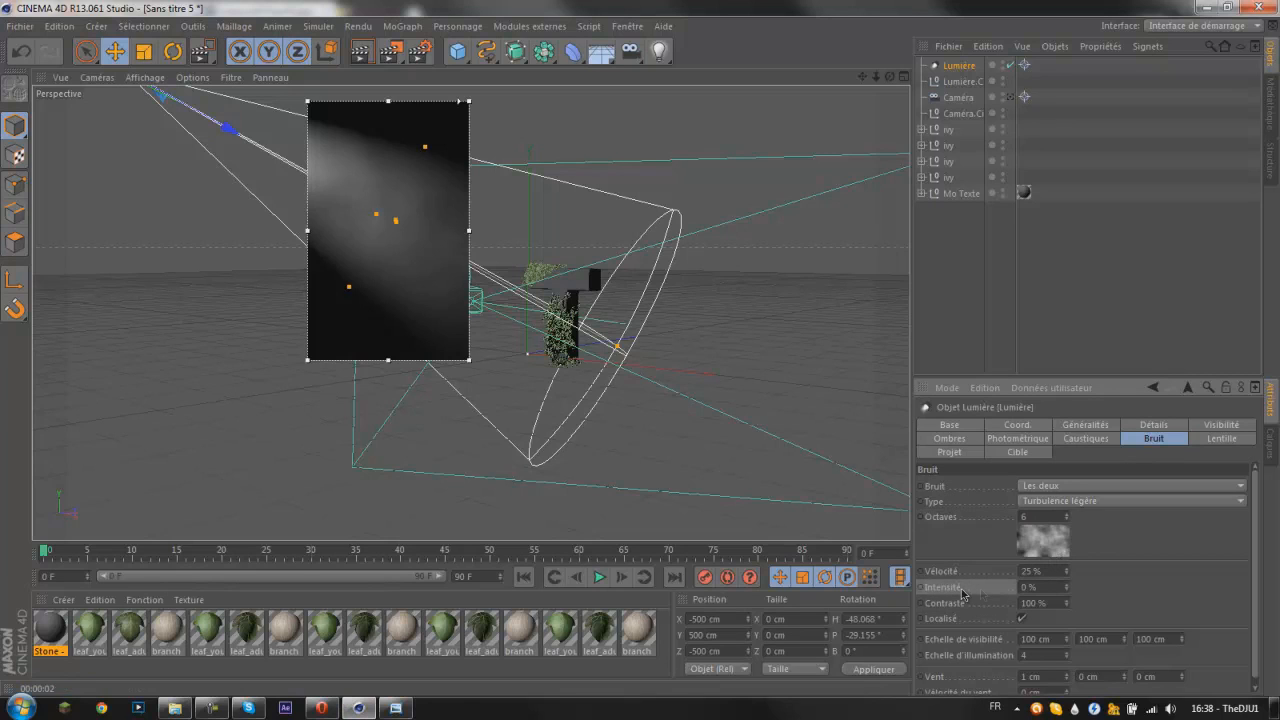
pyautogui.moveTo(1040, 586); pyautogui.dragTo(834, 578)
pyautogui.write('-')
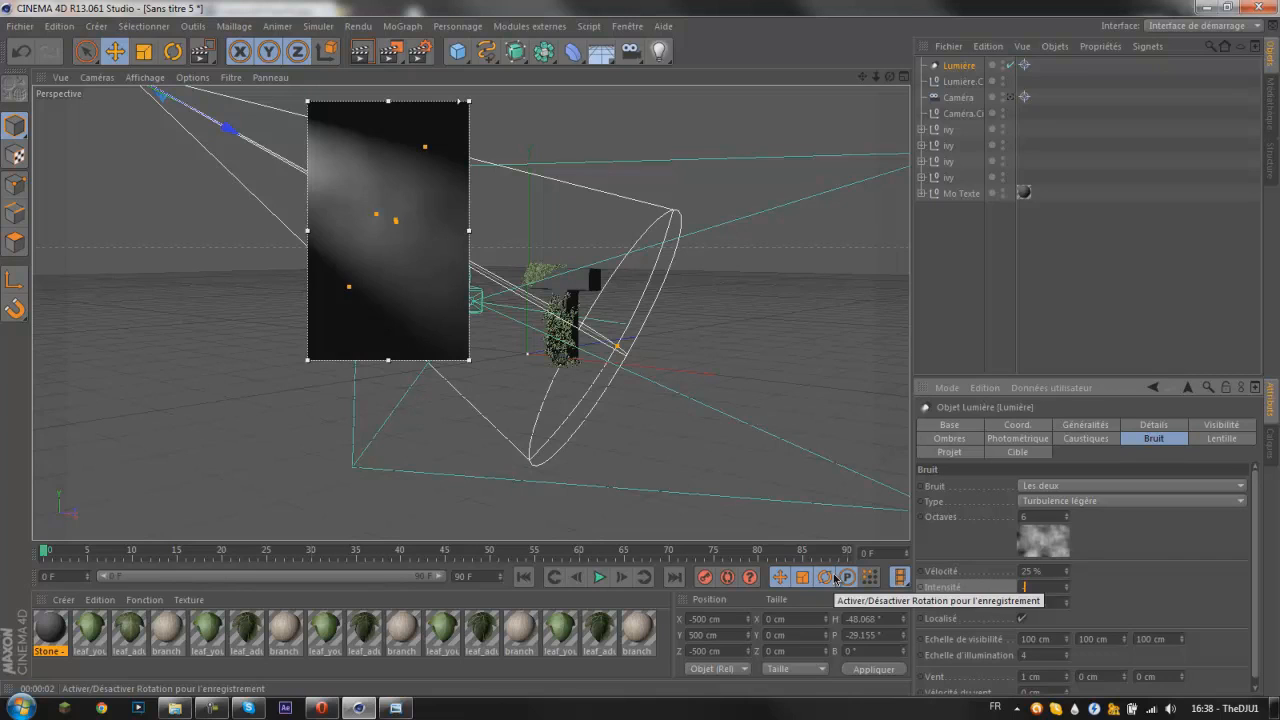
pyautogui.write('12')
pyautogui.press('Return')
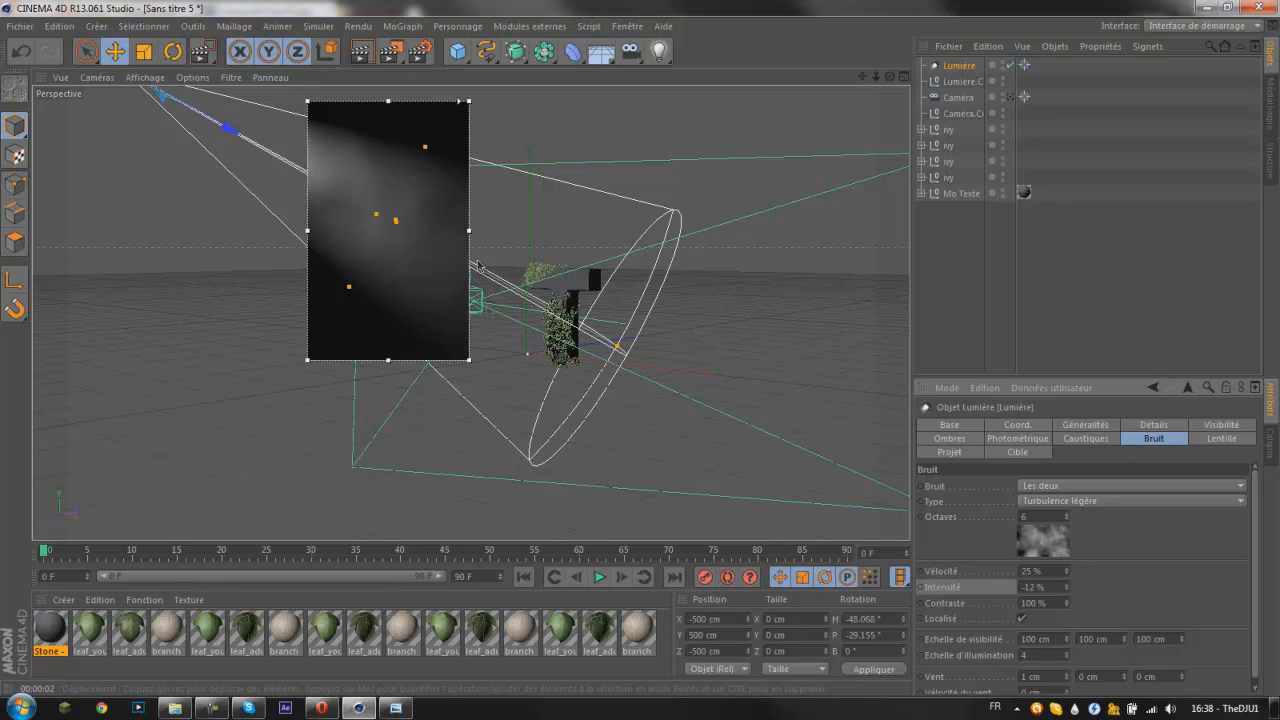
# Step: Enlarge the interactive render region to include the T and check the noisy beam, then turn the region off
pyautogui.moveTo(469, 360); pyautogui.dragTo(620, 430)
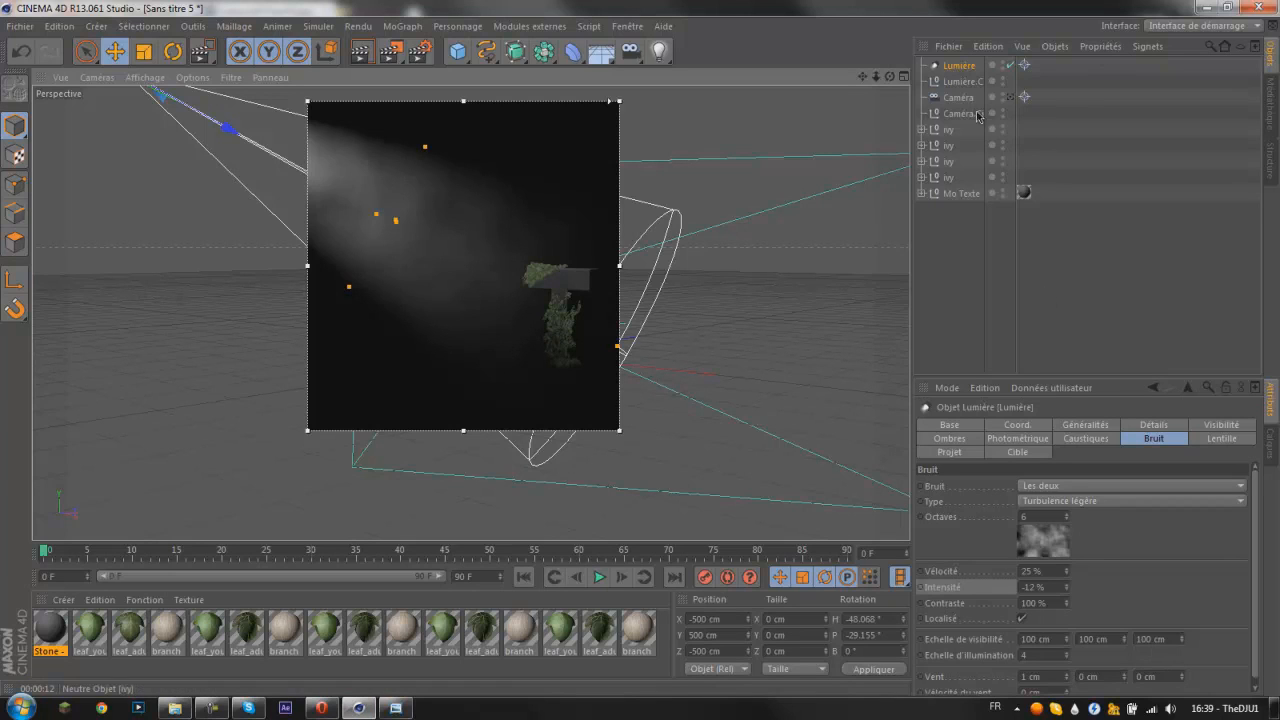
pyautogui.rightClick(460, 120)
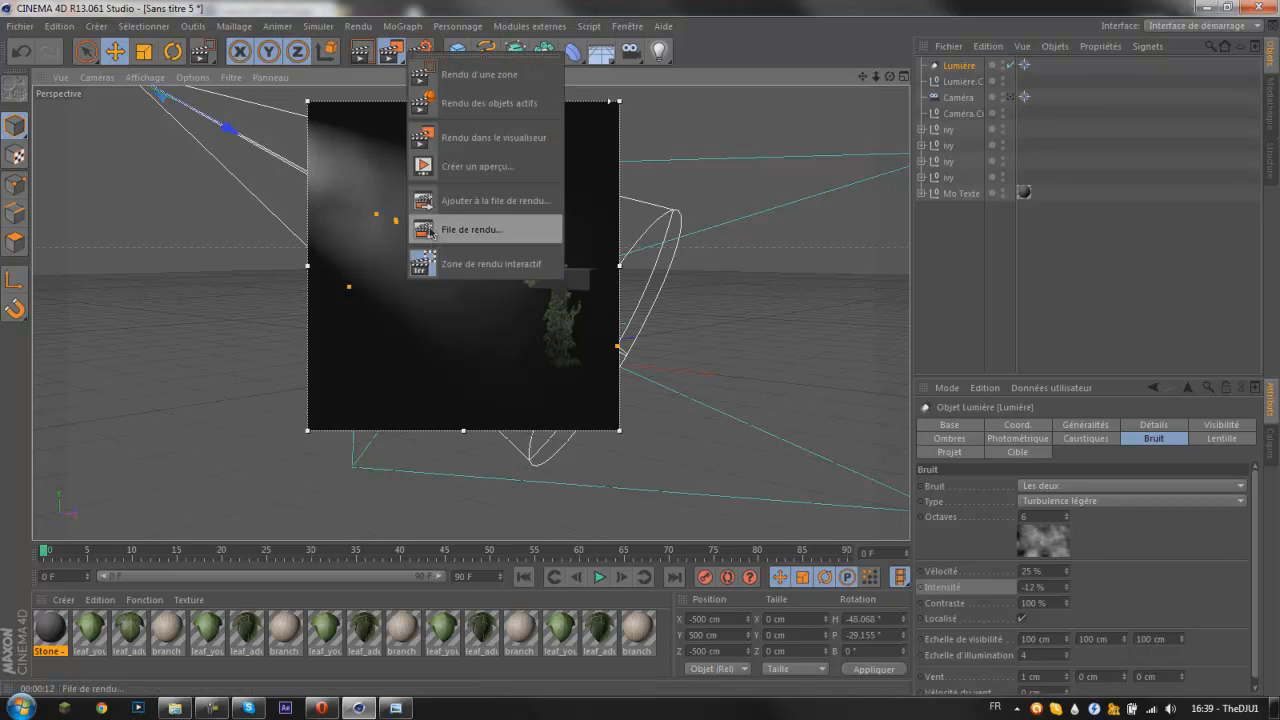
pyautogui.click(480, 263)
pyautogui.click(945, 259)
# Step: Duplicate the Lumière spot and move the copy to about X -260 cm, Z -767 cm
pyautogui.click(954, 66)
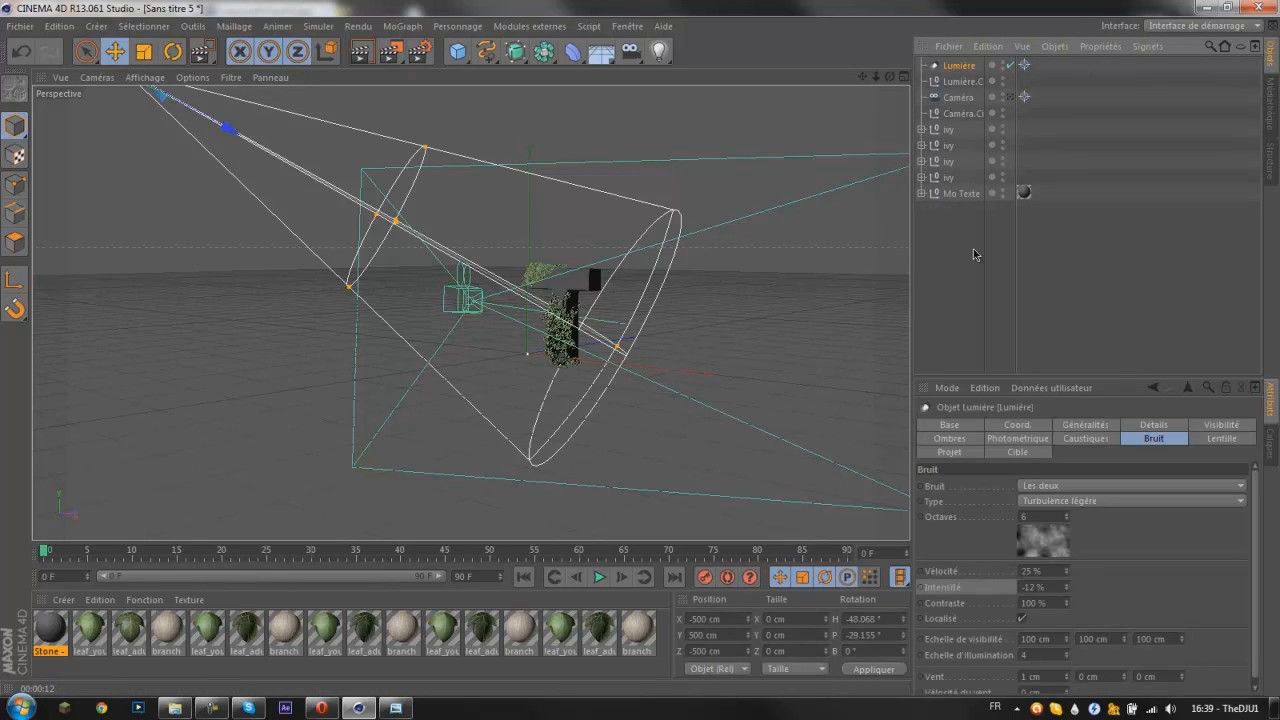
pyautogui.hotkey('ctrl', 'c')
pyautogui.hotkey('ctrl', 'v')
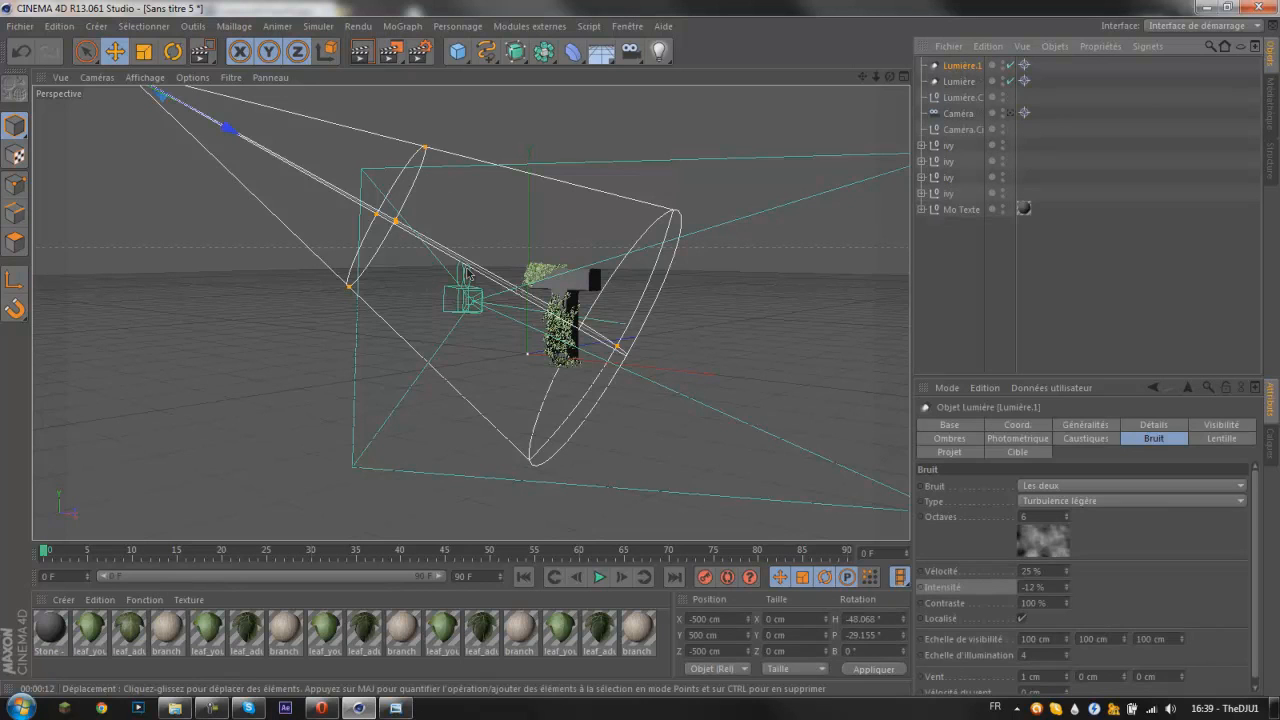
pyautogui.keyDown('alt'); pyautogui.moveTo(554, 289); pyautogui.dragTo(712, 360); pyautogui.keyUp('alt')
pyautogui.moveTo(279, 195); pyautogui.dragTo(460, 205)
pyautogui.scroll(5, 678, 287)
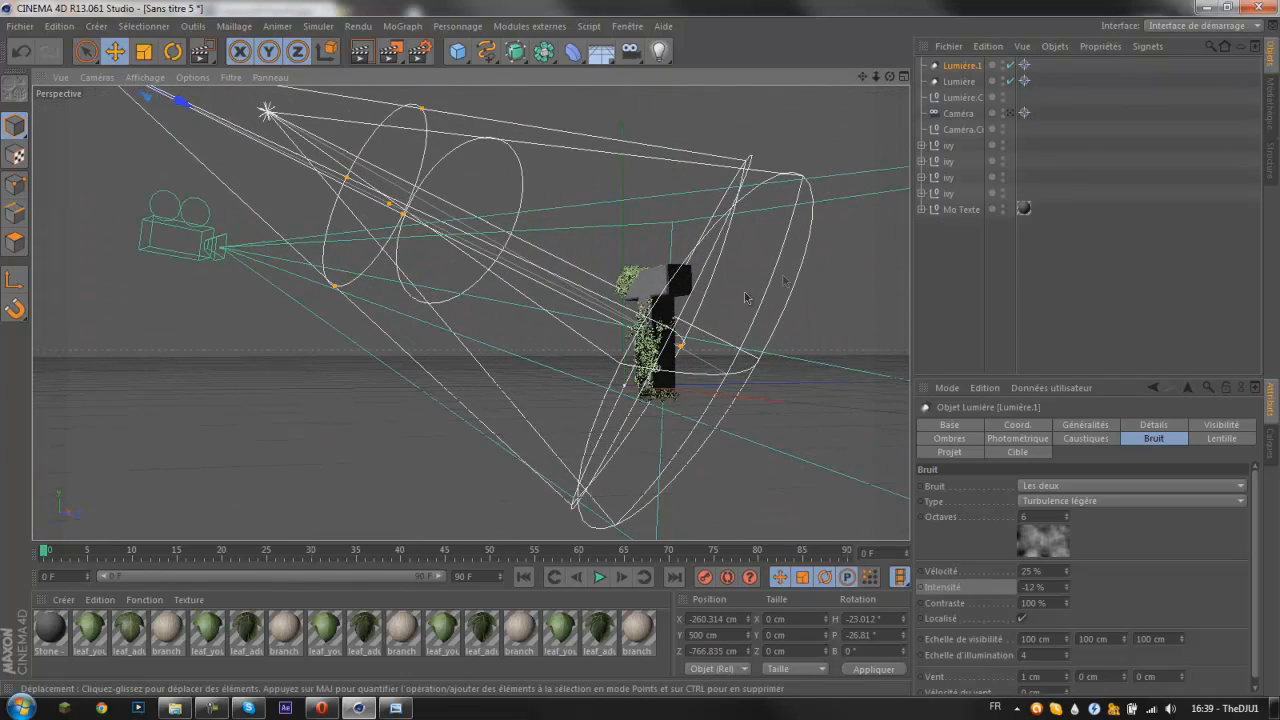
# Step: Check the copied spot through the scene camera, leave that view, and move the spot to about X -165 cm, Z -807 cm
pyautogui.click(1009, 112)
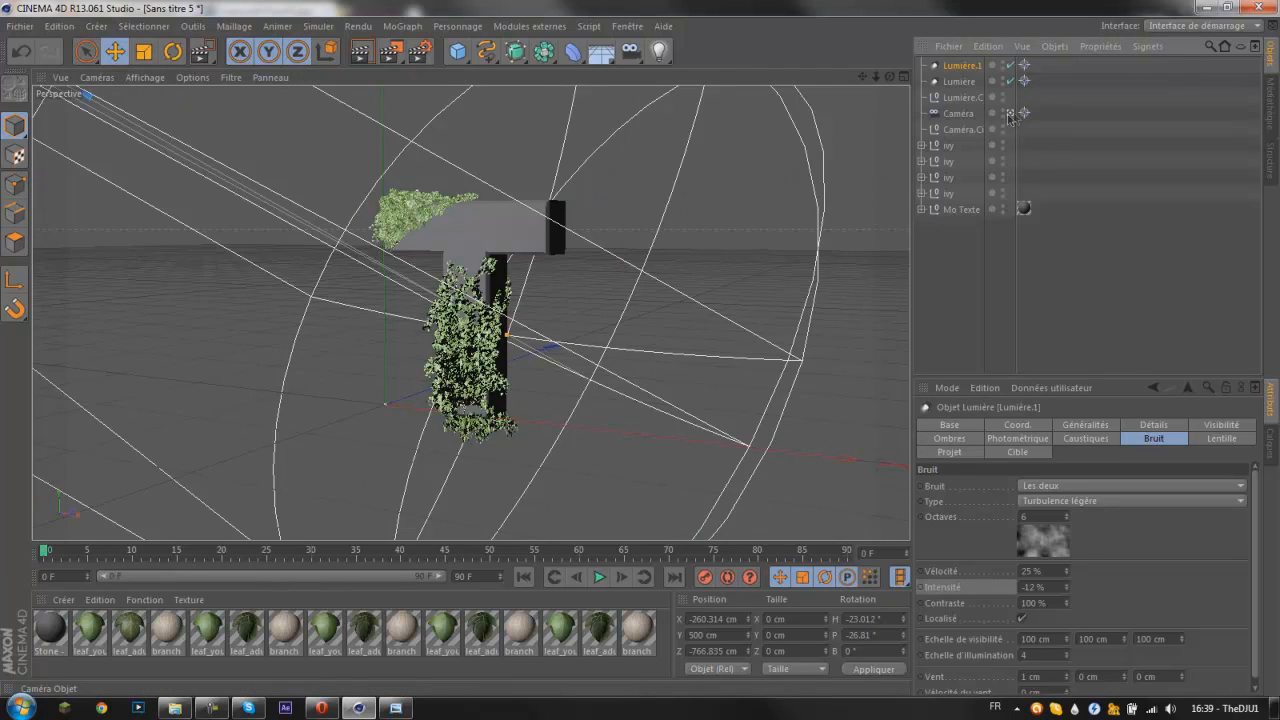
pyautogui.click(1010, 114)
pyautogui.keyDown('alt'); pyautogui.moveTo(648, 188); pyautogui.dragTo(714, 307); pyautogui.keyUp('alt')
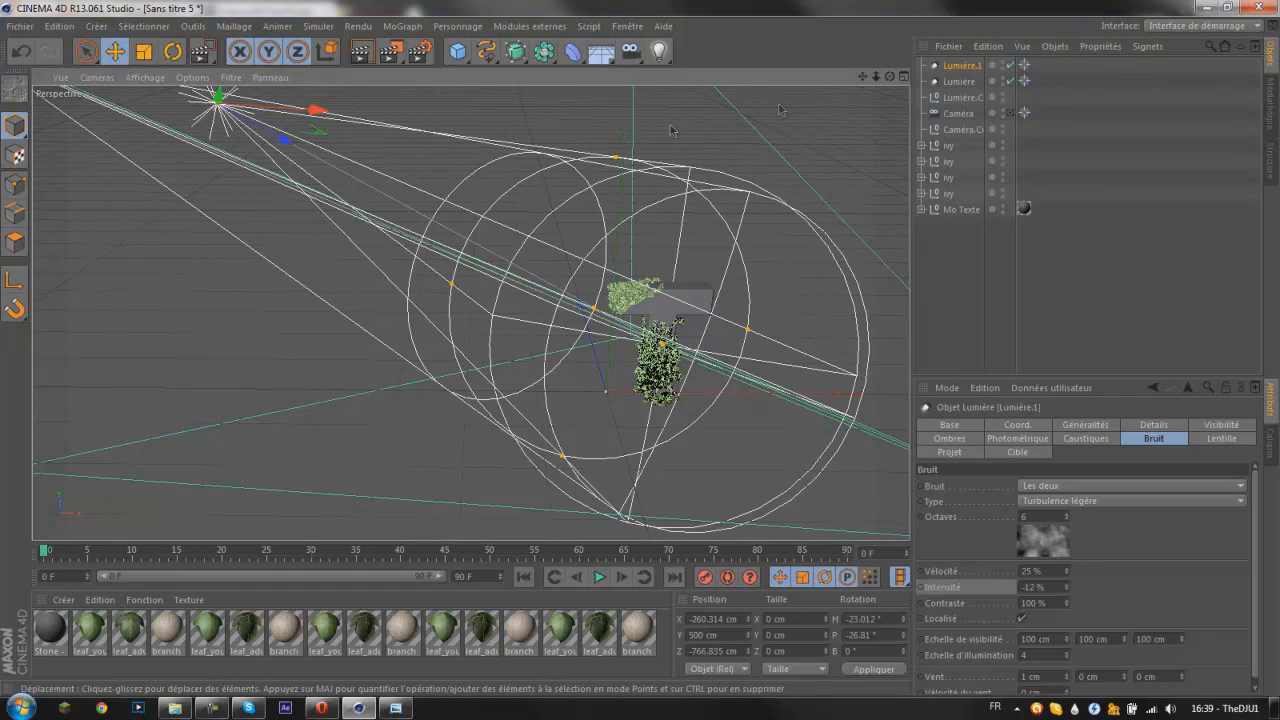
pyautogui.keyDown('alt'); pyautogui.moveTo(670, 130); pyautogui.dragTo(436, 250); pyautogui.keyUp('alt')
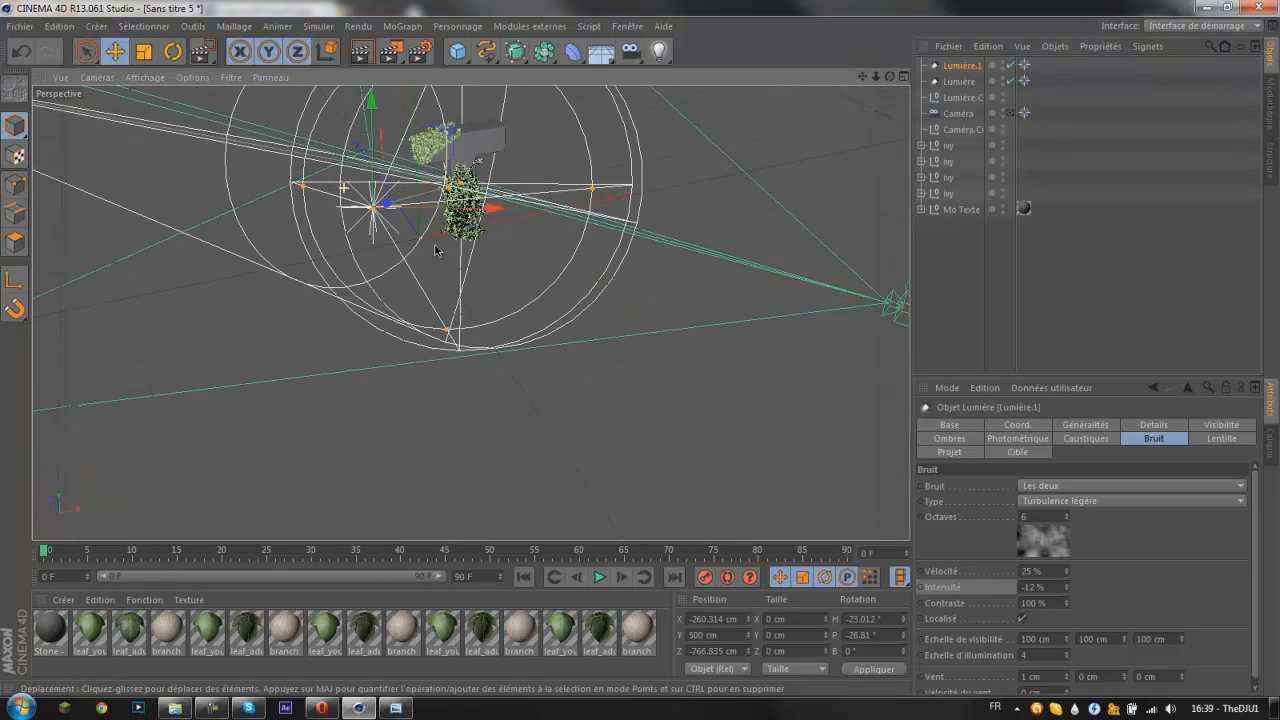
pyautogui.moveTo(490, 208); pyautogui.dragTo(490, 136)
# Step: Inspect the ivy-covered T up close and look through the Lumière.1 spot's noise, shadow, detail and general settings
pyautogui.keyDown('alt'); pyautogui.moveTo(712, 298); pyautogui.dragTo(1164, 512); pyautogui.keyUp('alt')
pyautogui.keyDown('alt'); pyautogui.moveTo(700, 440); pyautogui.dragTo(225, 213); pyautogui.keyUp('alt')
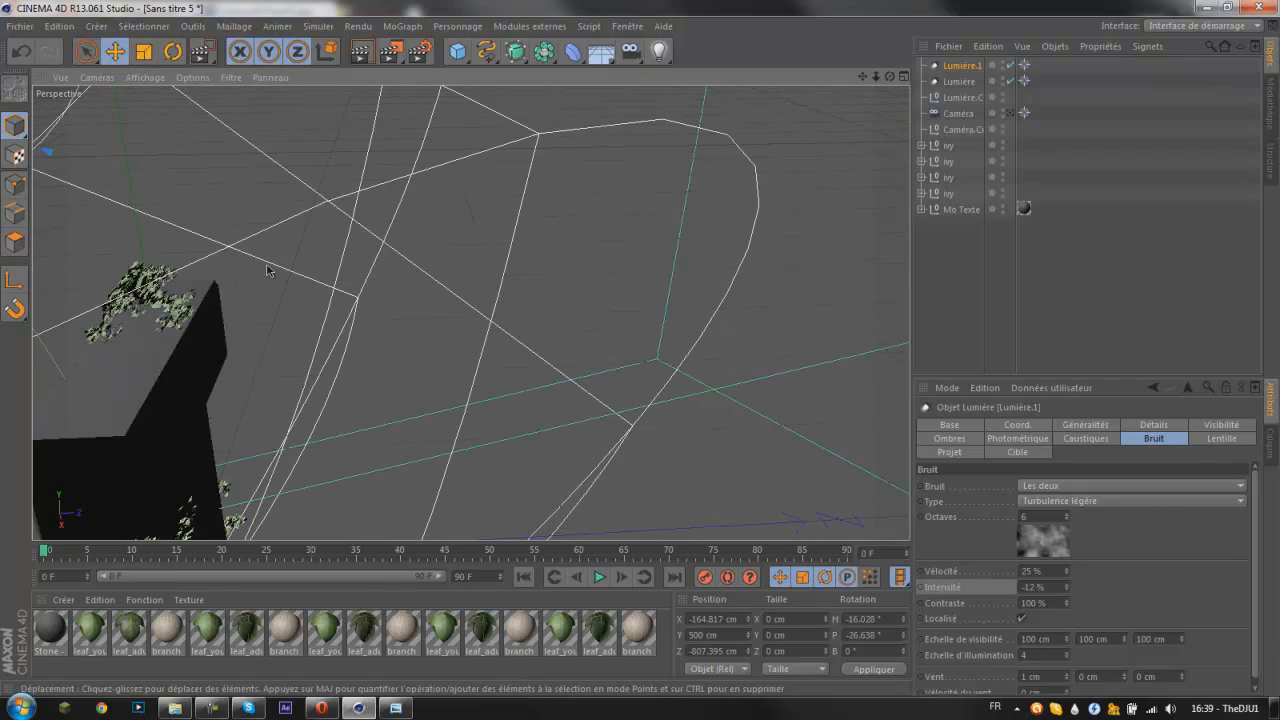
pyautogui.keyDown('alt'); pyautogui.moveTo(247, 365); pyautogui.dragTo(250, 313); pyautogui.keyUp('alt')
pyautogui.keyDown('alt'); pyautogui.moveTo(89, 442); pyautogui.dragTo(548, 257); pyautogui.keyUp('alt')
pyautogui.click(1045, 486)
pyautogui.click(1045, 505)
pyautogui.click(951, 439)
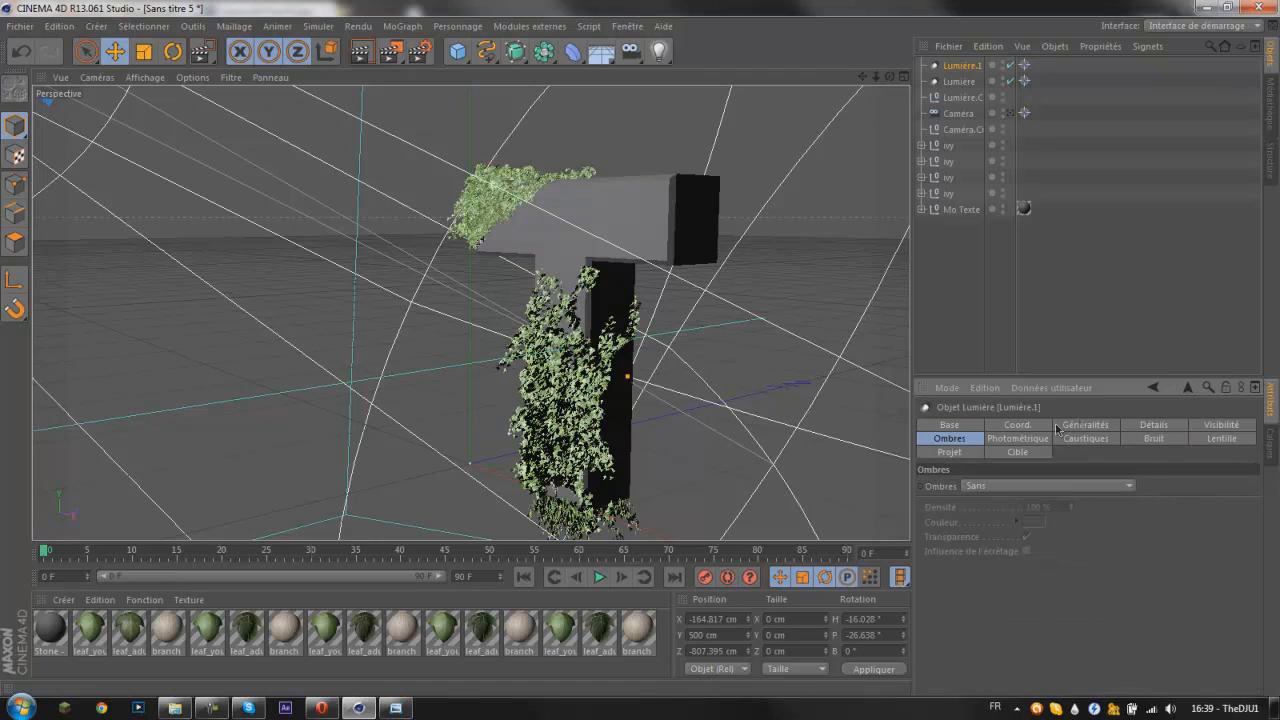
pyautogui.click(1148, 428)
pyautogui.click(1086, 427)
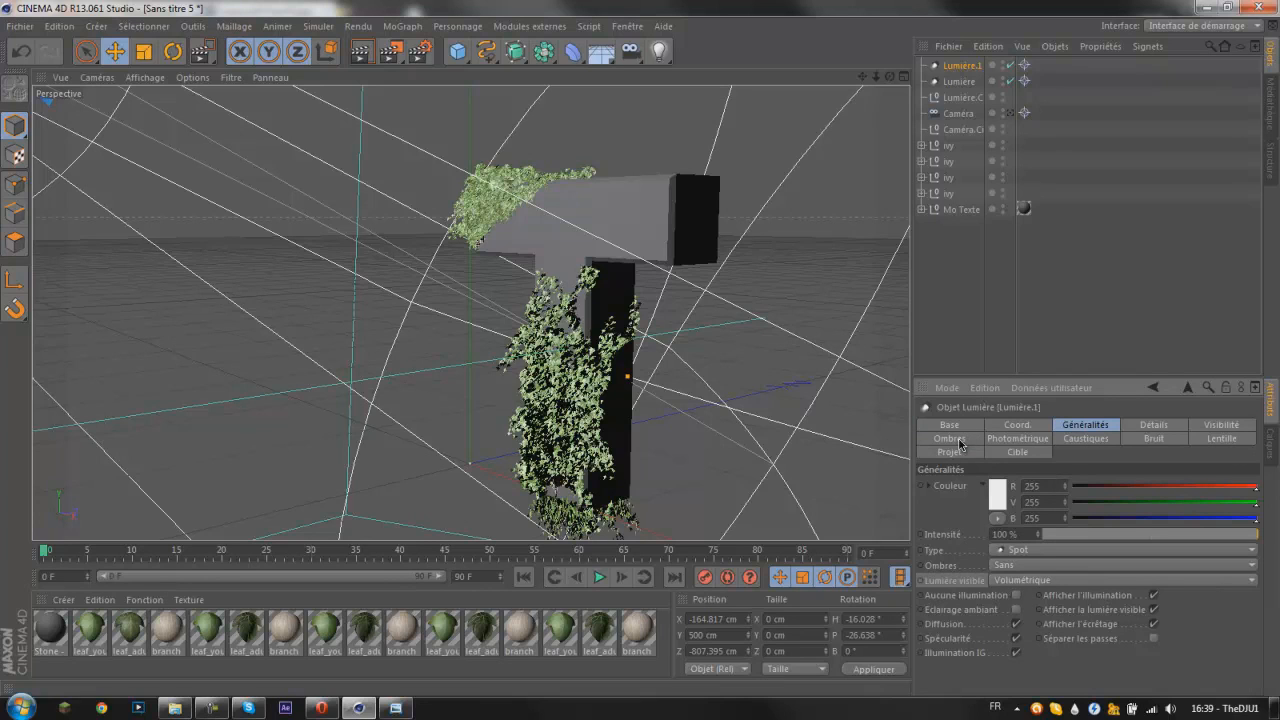
pyautogui.click(967, 315)
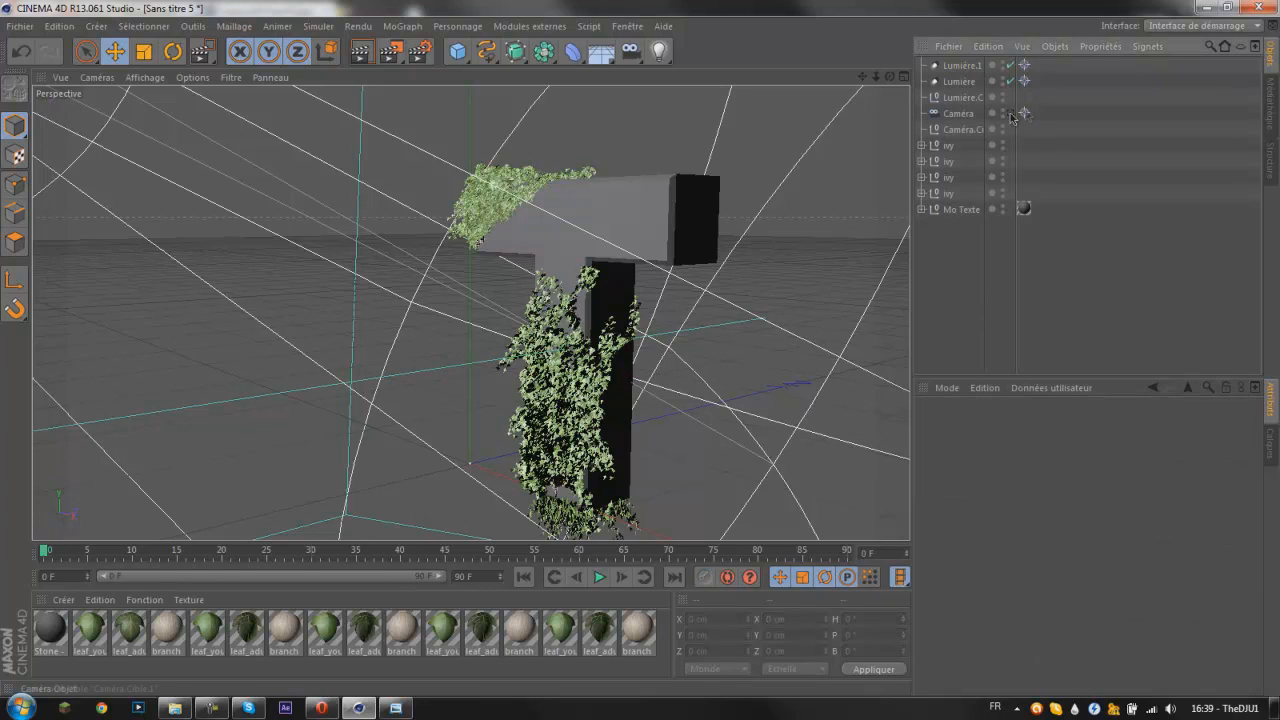
pyautogui.moveTo(1050, 65); pyautogui.dragTo(1005, 88)
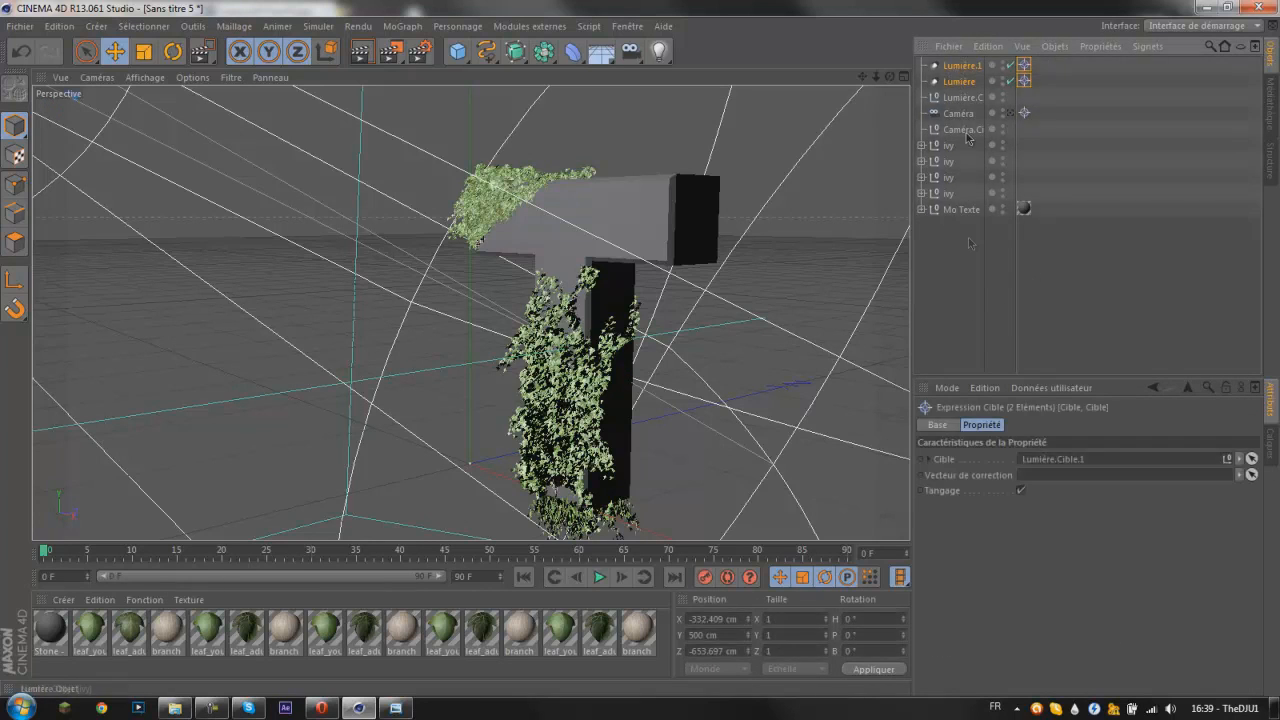
pyautogui.click(942, 295)
# Step: Set Ombres to Raytrace (ombres franches) on both the Lumière.1 and Lumière spots
pyautogui.click(960, 65)
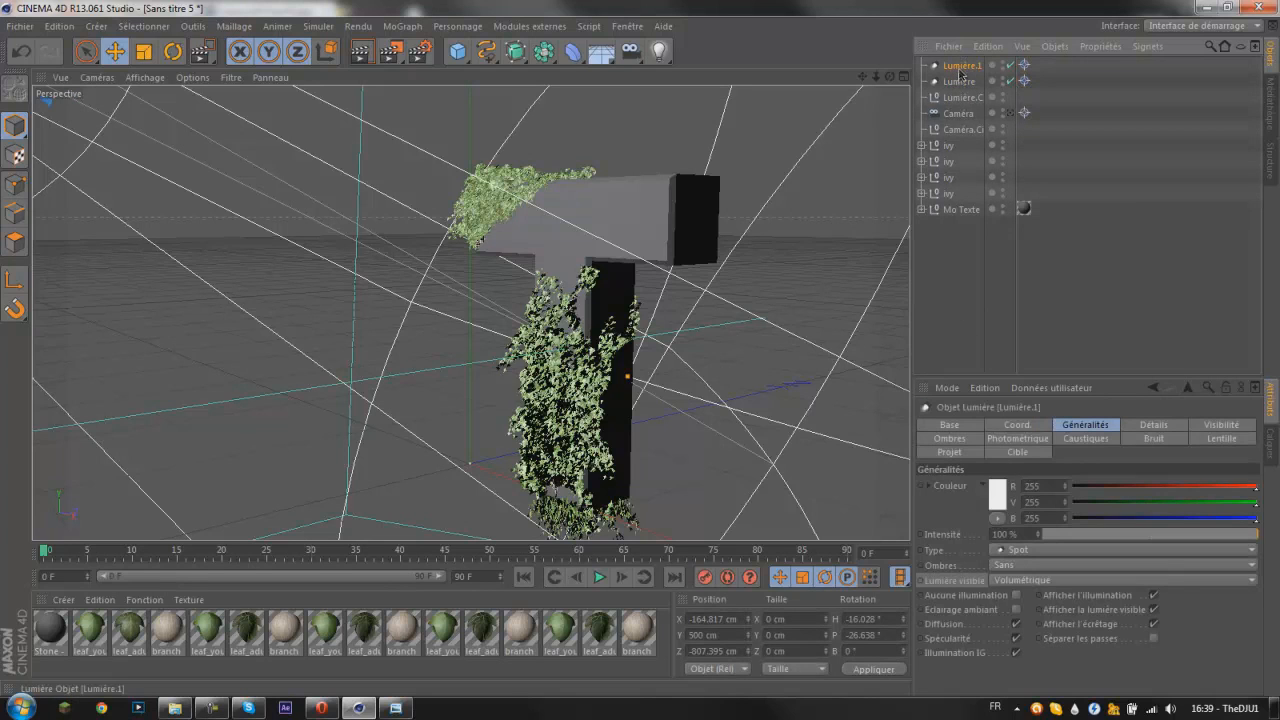
pyautogui.click(1010, 566)
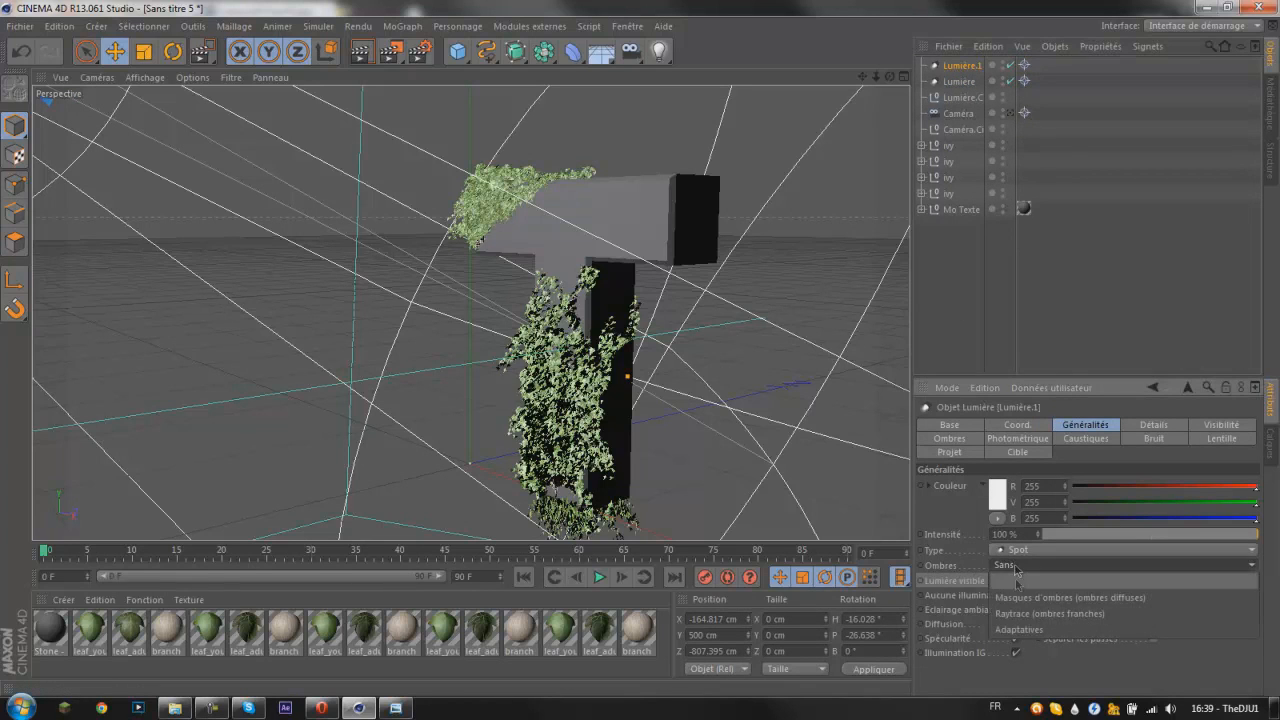
pyautogui.click(1045, 613)
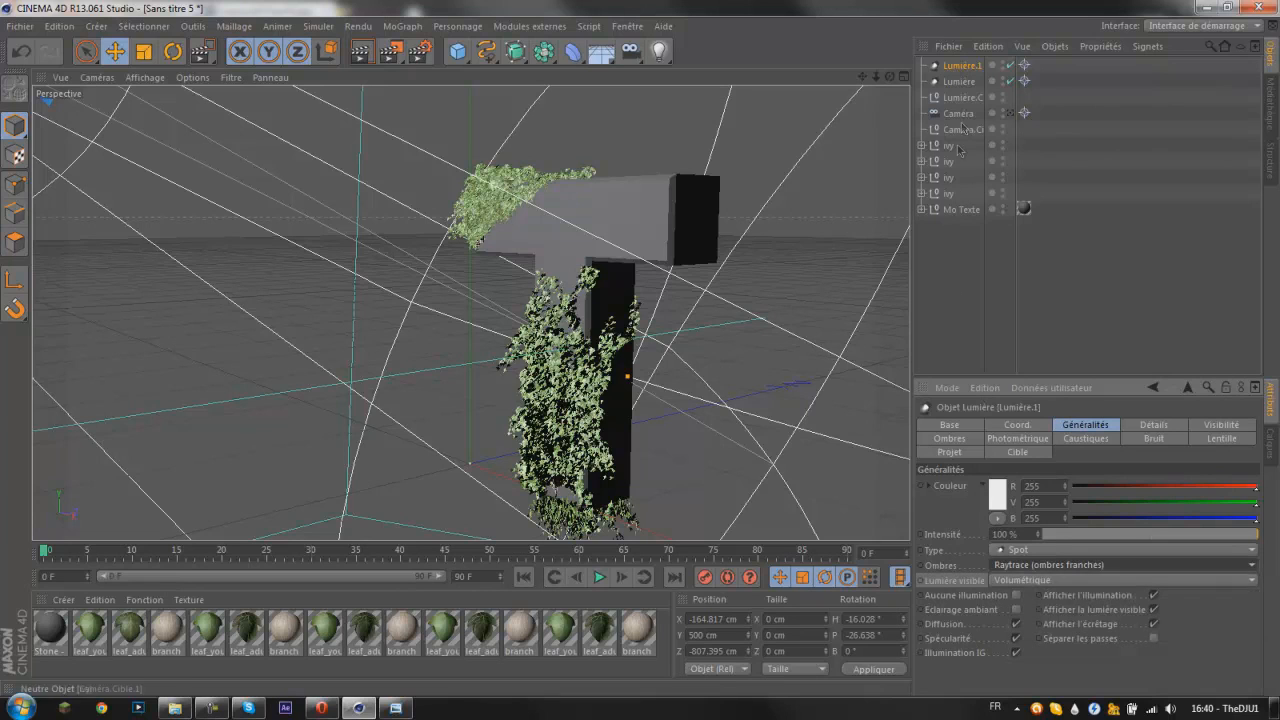
pyautogui.click(959, 81)
pyautogui.click(1027, 566)
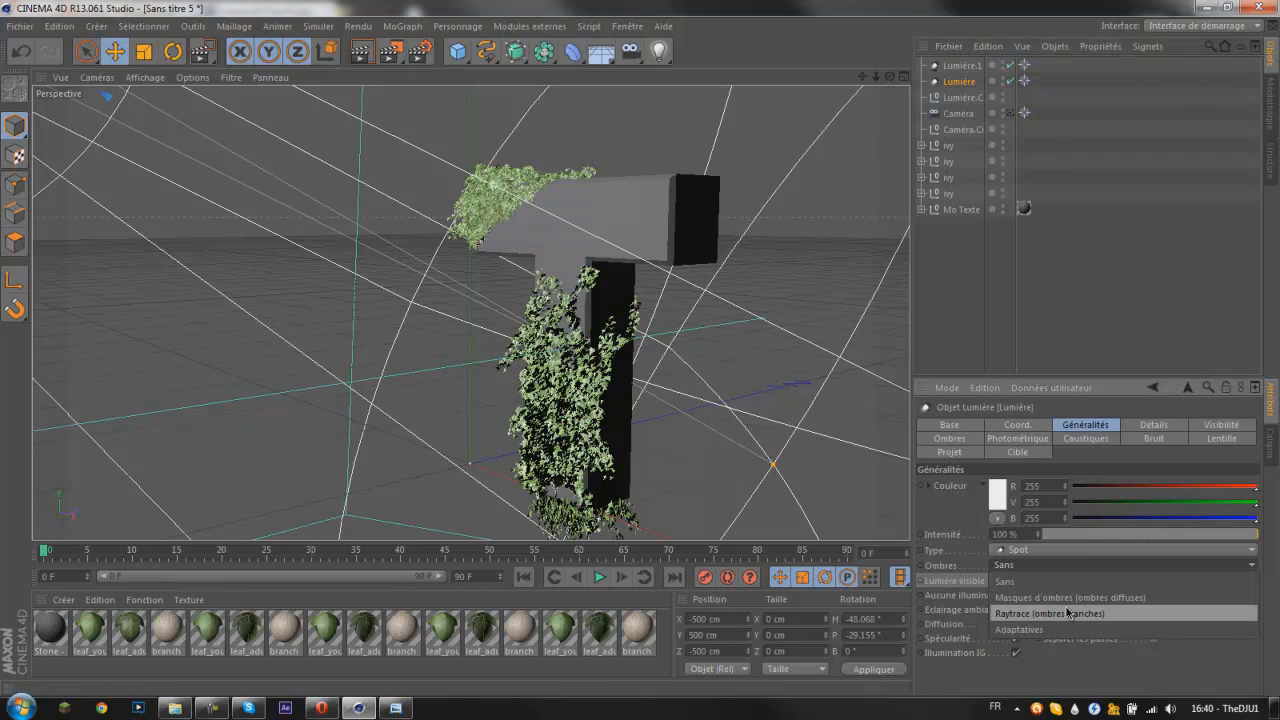
pyautogui.click(1048, 613)
# Step: Test-render the T through the scene camera to check the two spots' lighting, then stop the render and leave the camera view
pyautogui.click(211, 708)
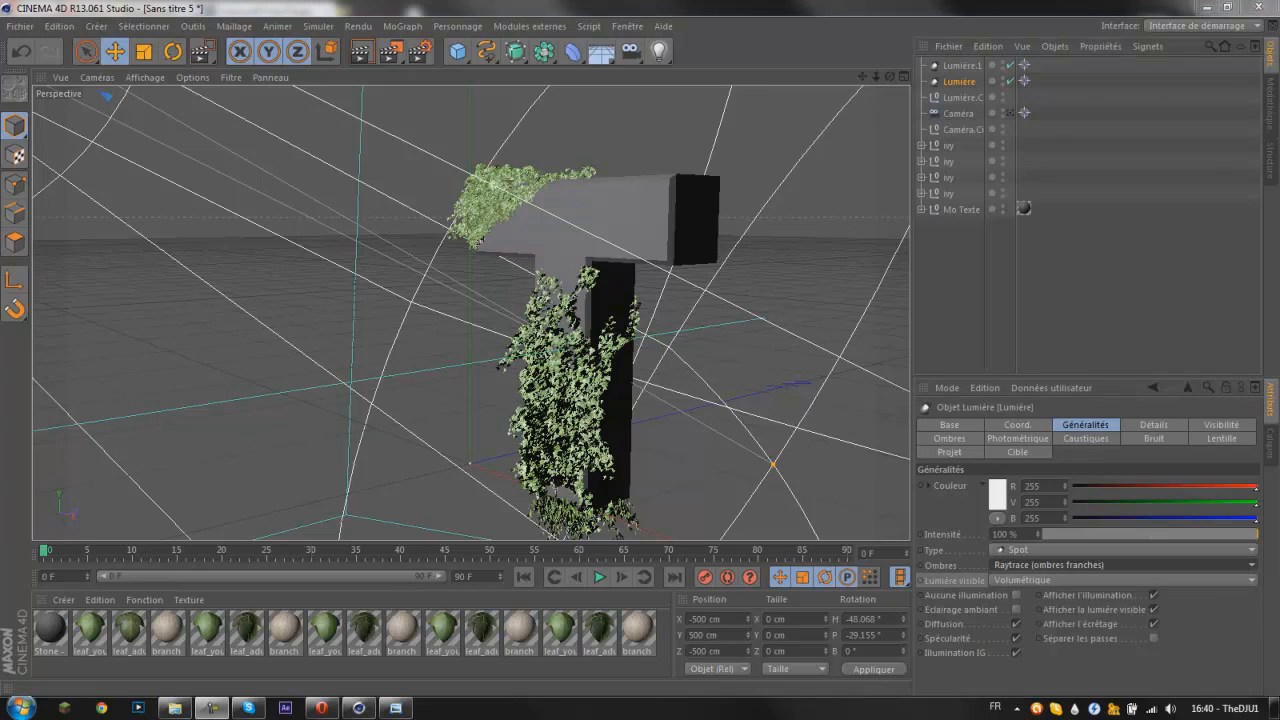
pyautogui.click(960, 66)
pyautogui.click(958, 82)
pyautogui.click(976, 240)
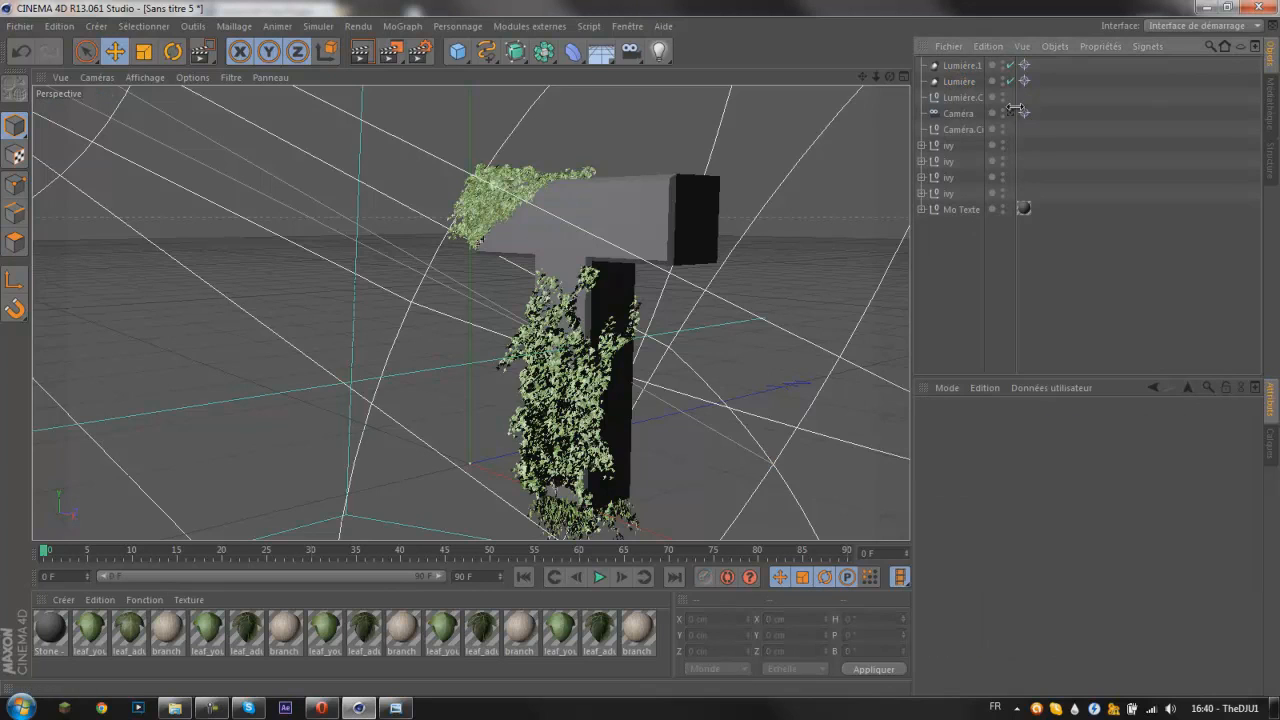
pyautogui.click(1007, 113)
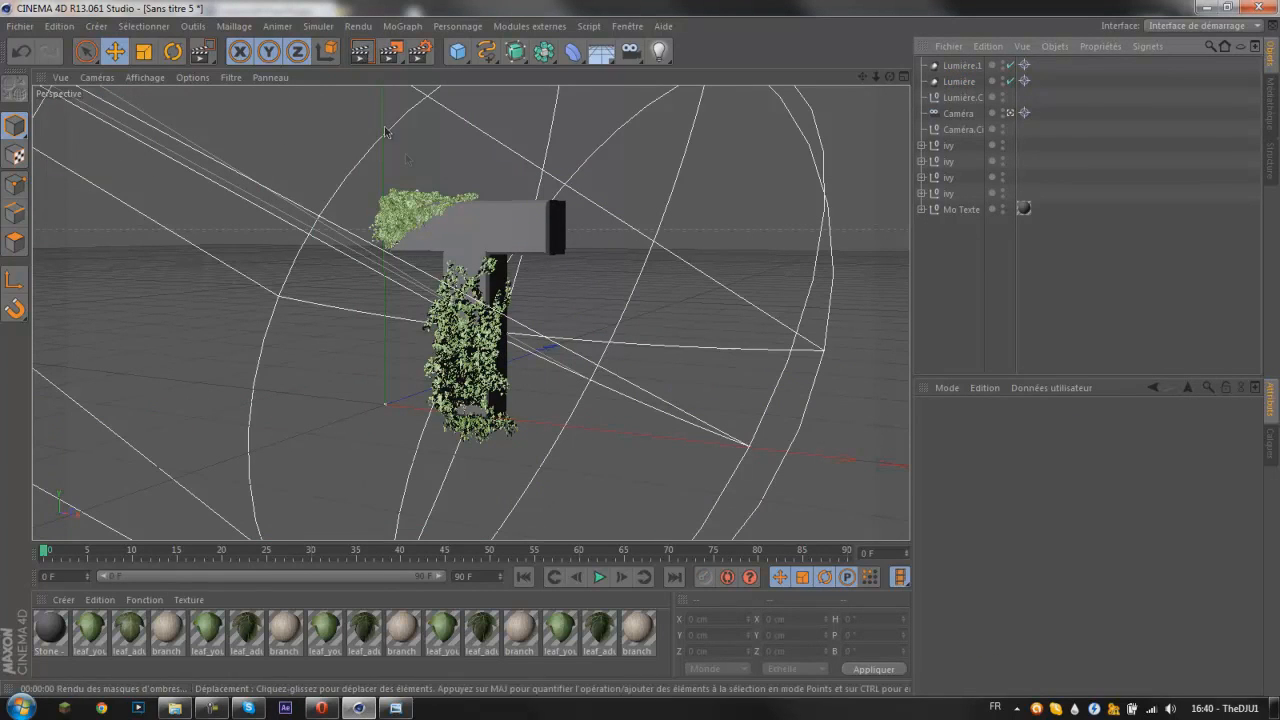
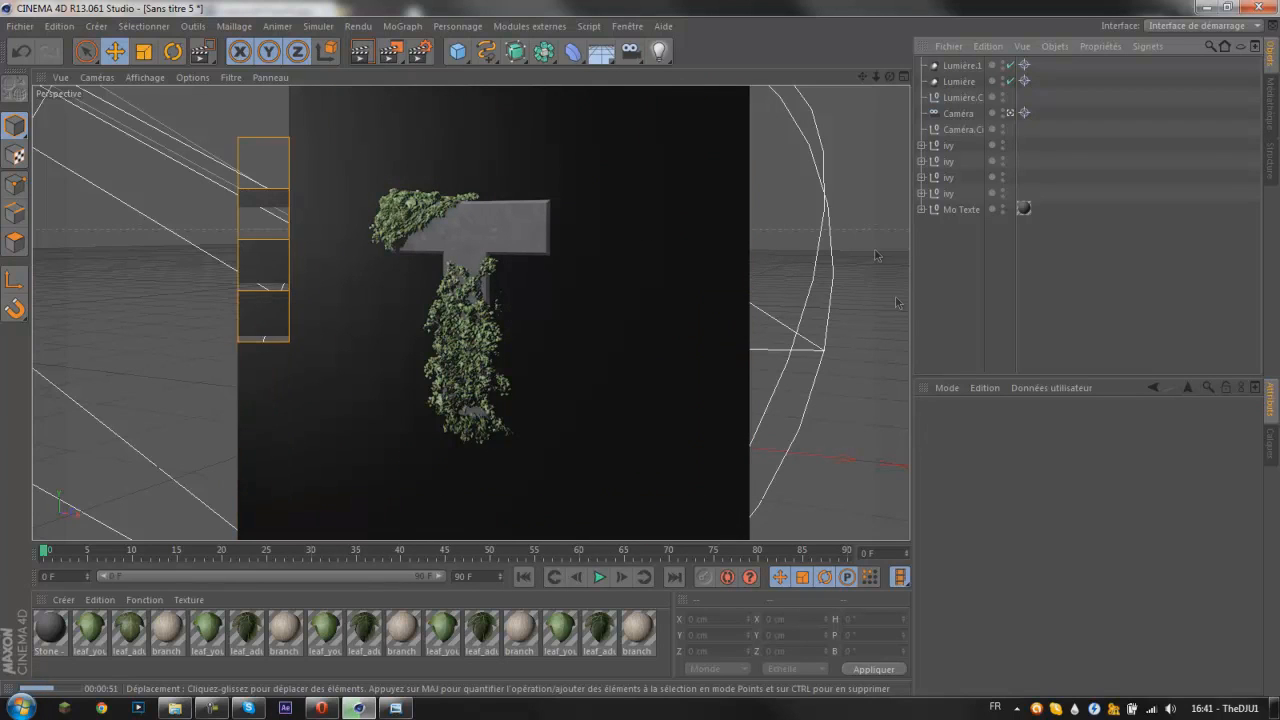
pyautogui.press('Escape')
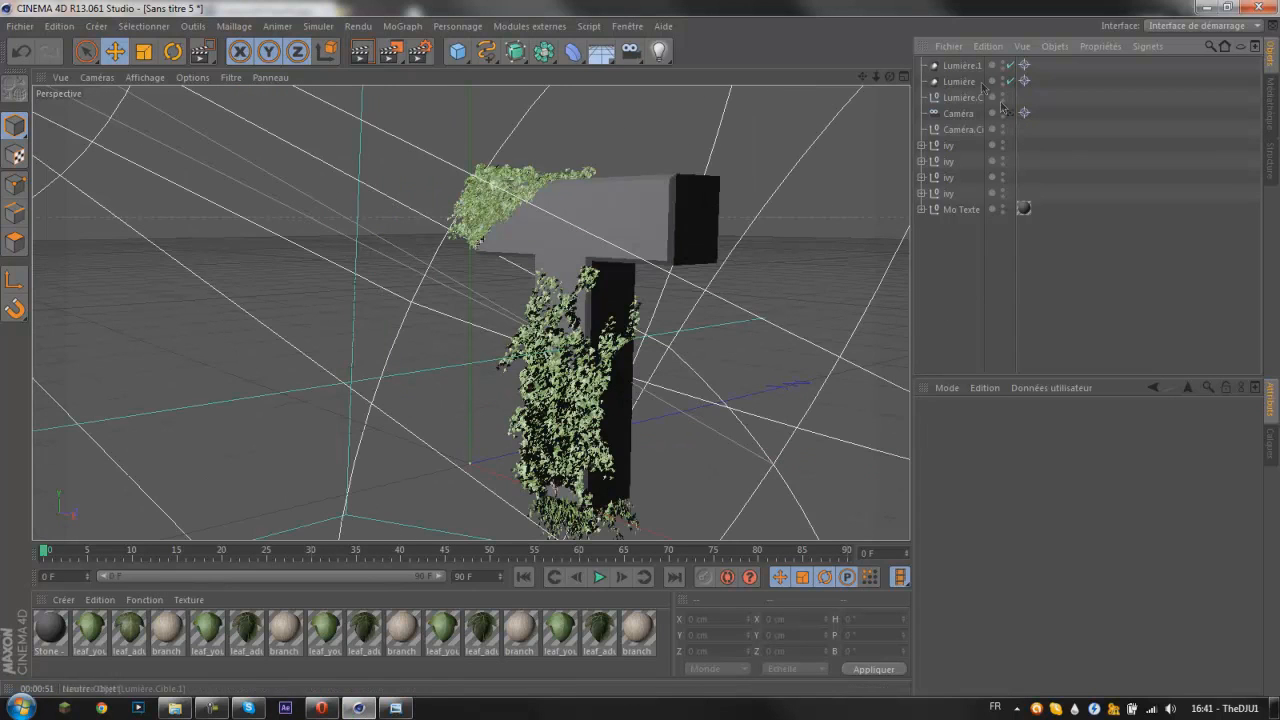
# Step: Set the Lumière.1 spot's intensity to 21 %
pyautogui.click(962, 66)
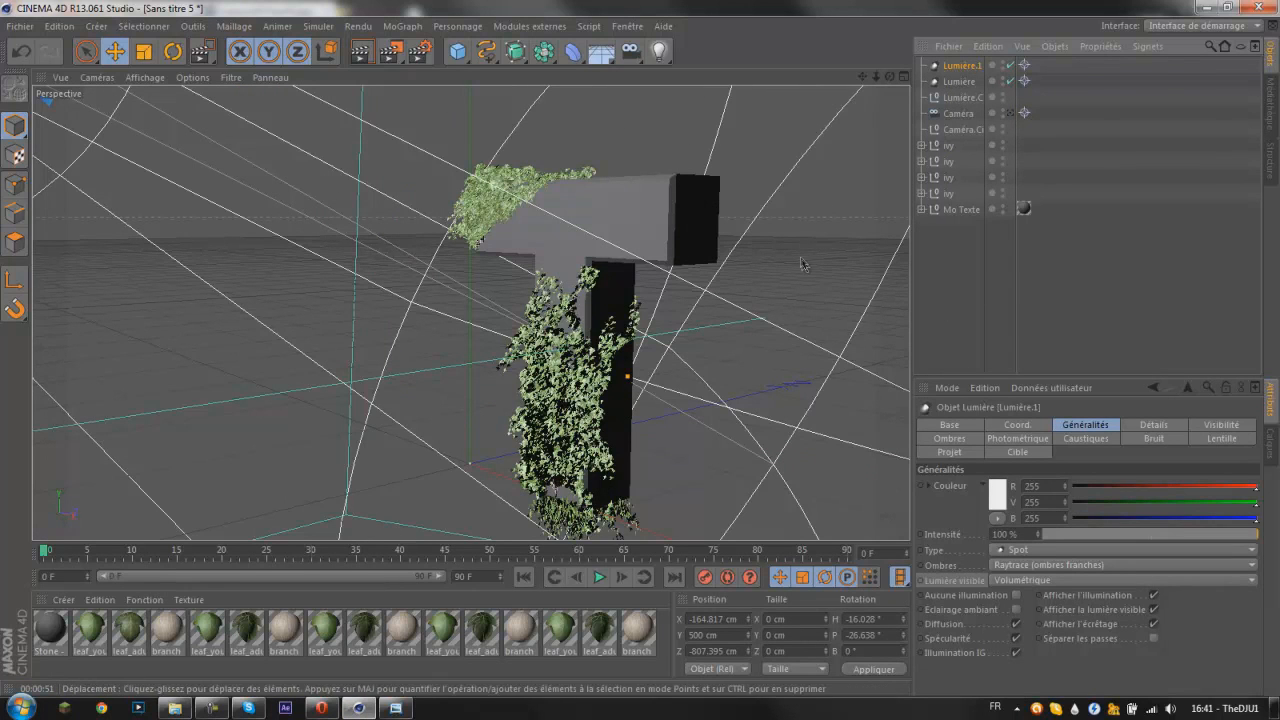
pyautogui.click(1027, 535)
pyautogui.write('21')
pyautogui.press('Return')
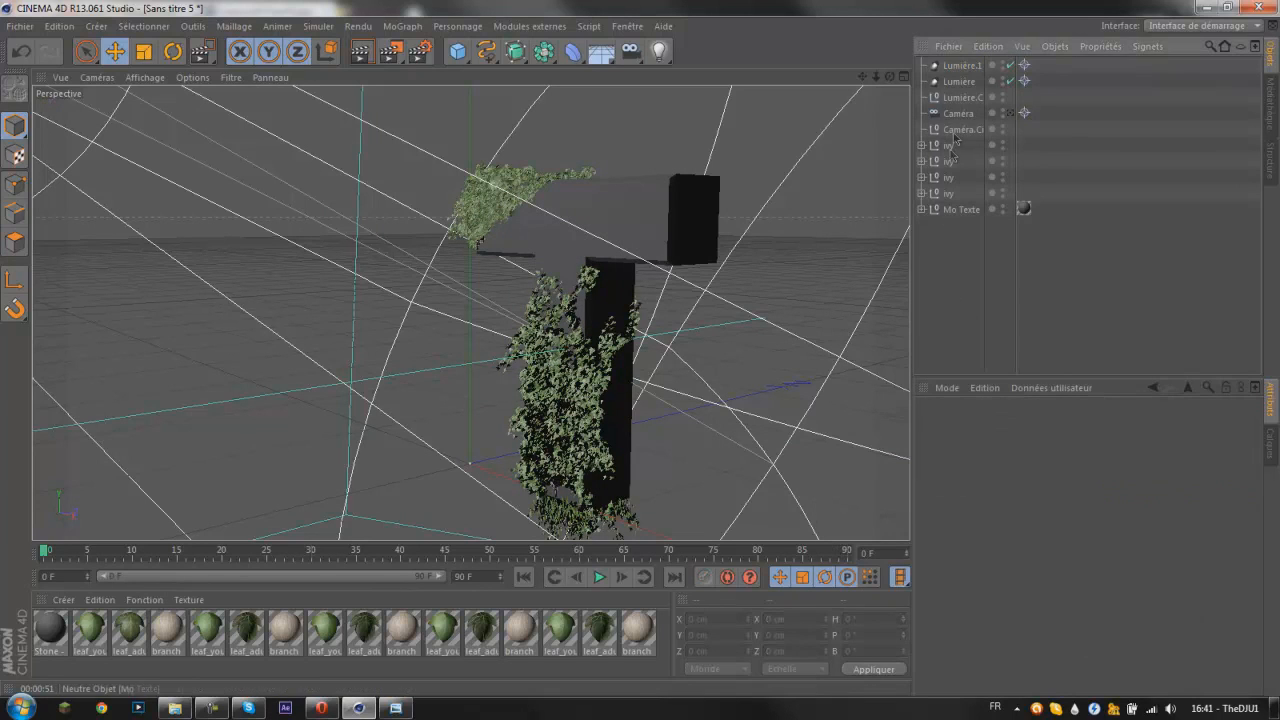
# Step: Set the Lumière.1 spot's intensity to 30 % and compare its general settings with the Lumière spot's
pyautogui.moveTo(1090, 541); pyautogui.dragTo(1109, 540)
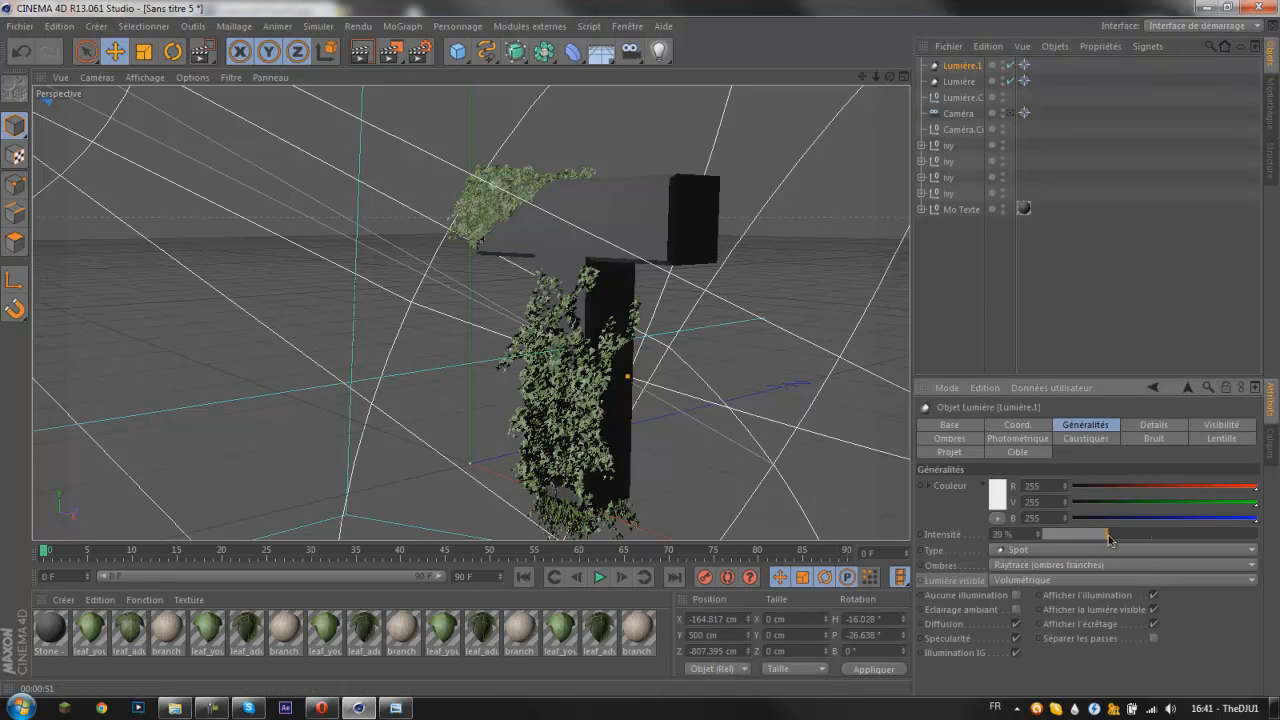
pyautogui.click(1000, 345)
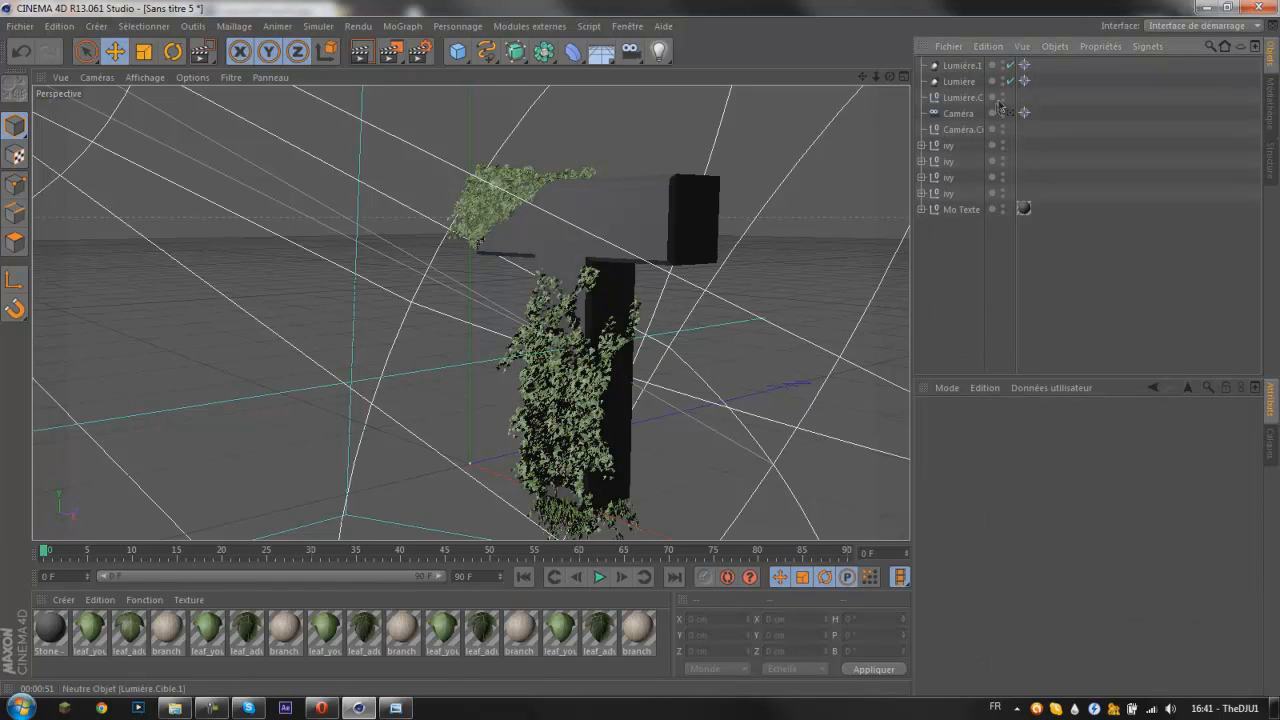
pyautogui.click(966, 66)
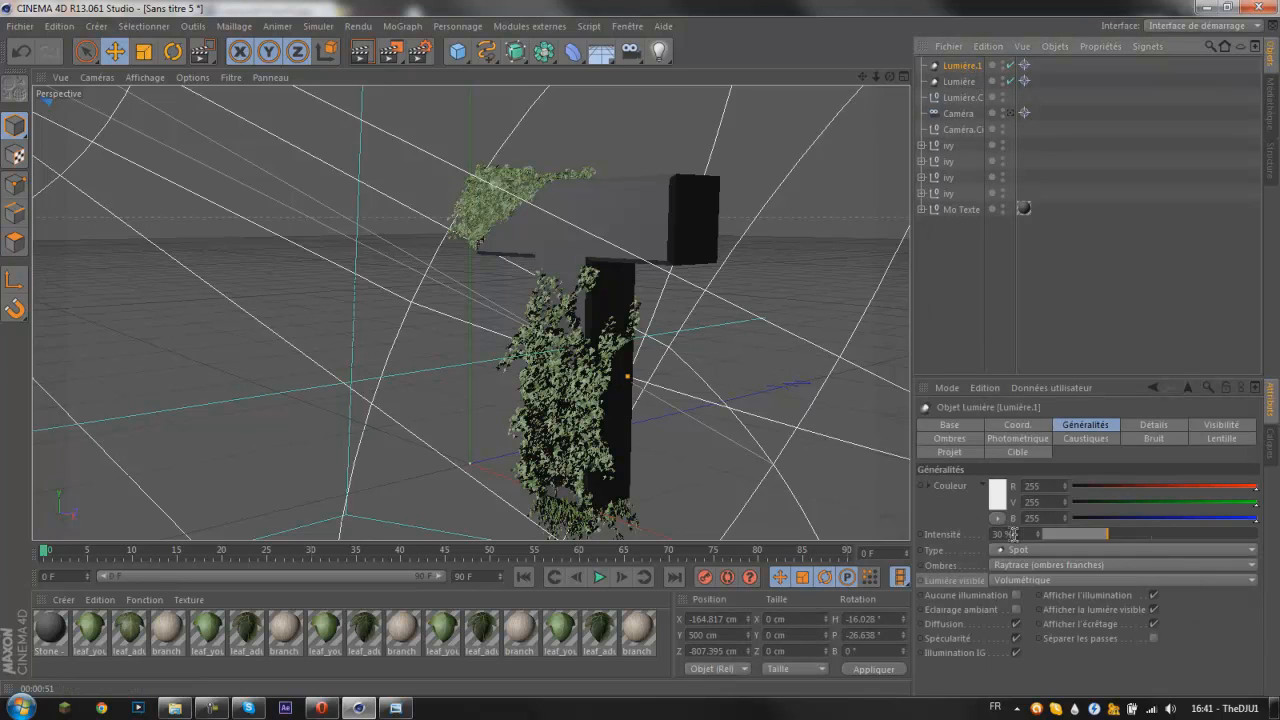
pyautogui.click(951, 80)
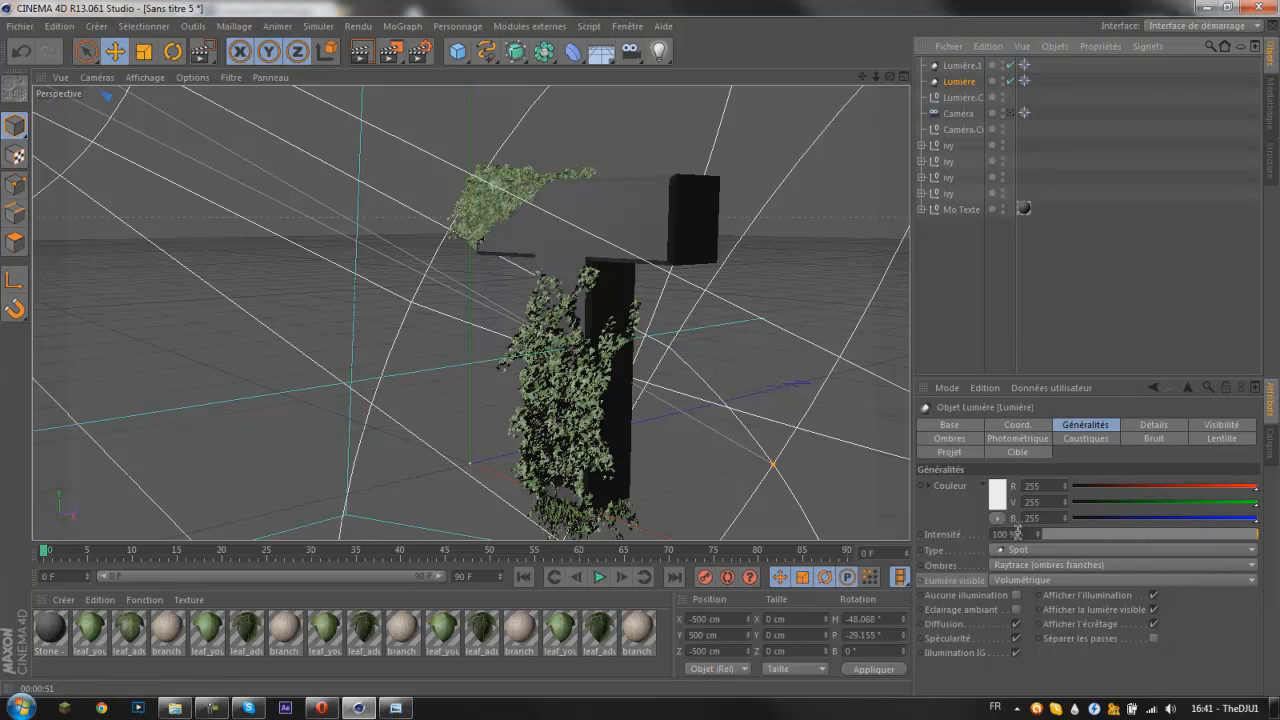
pyautogui.click(960, 66)
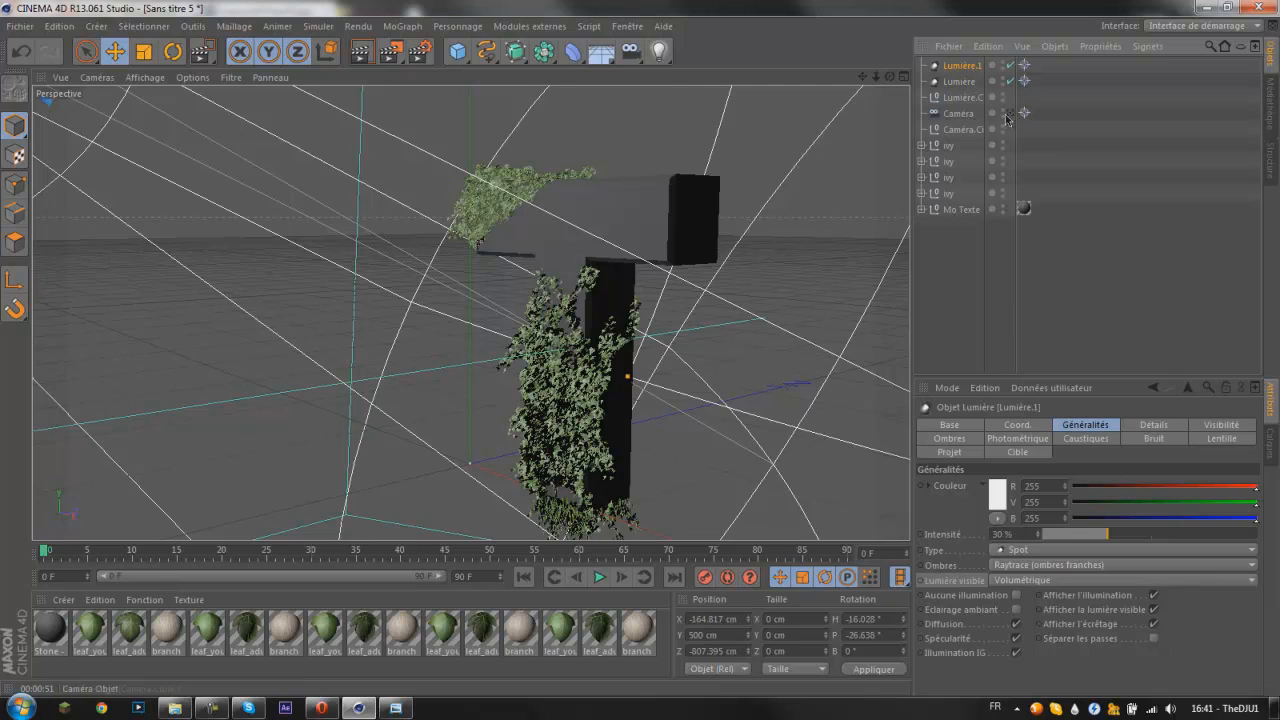
# Step: Look through the scene camera and add the Occlusion ambiante effect to the render settings
pyautogui.click(1009, 114)
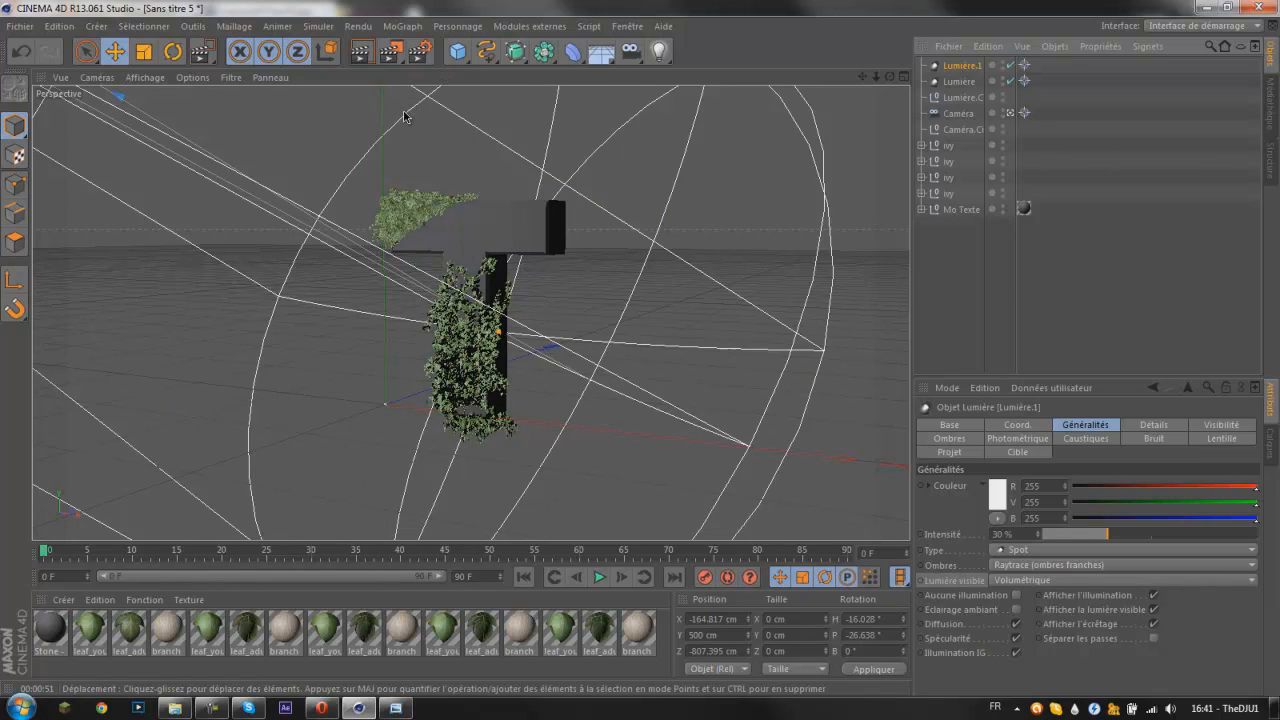
pyautogui.click(420, 51)
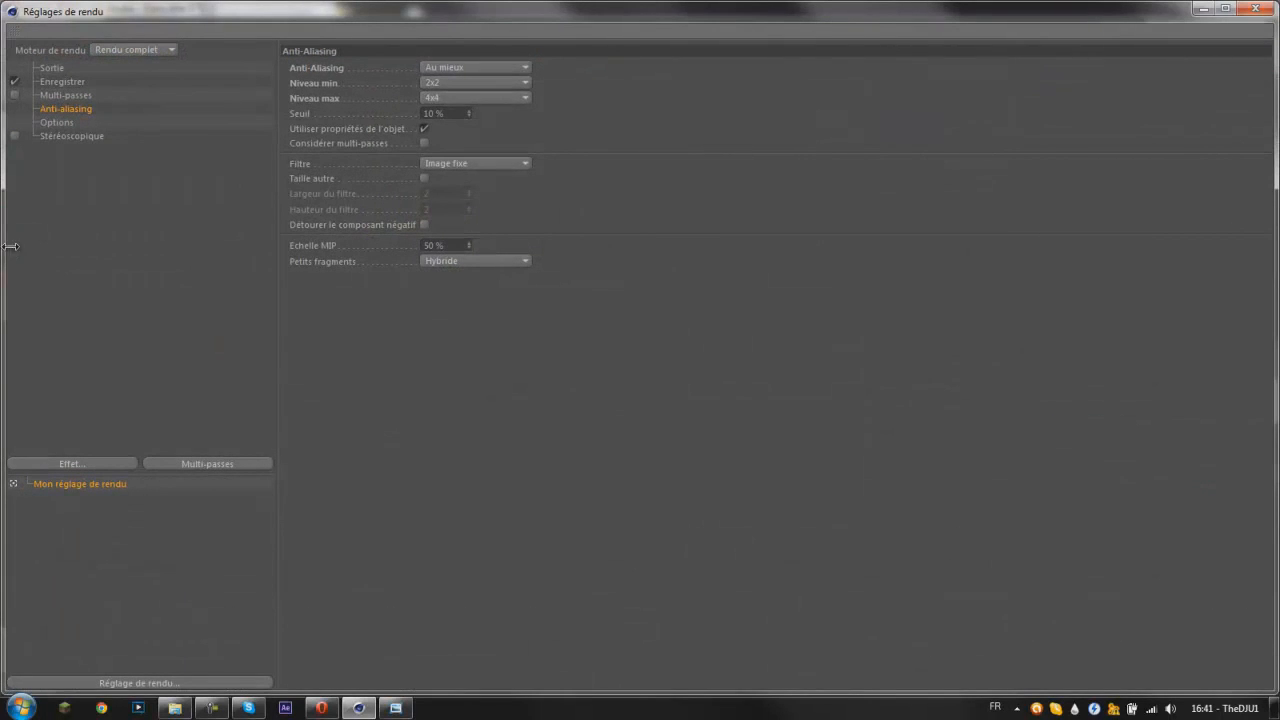
pyautogui.click(108, 463)
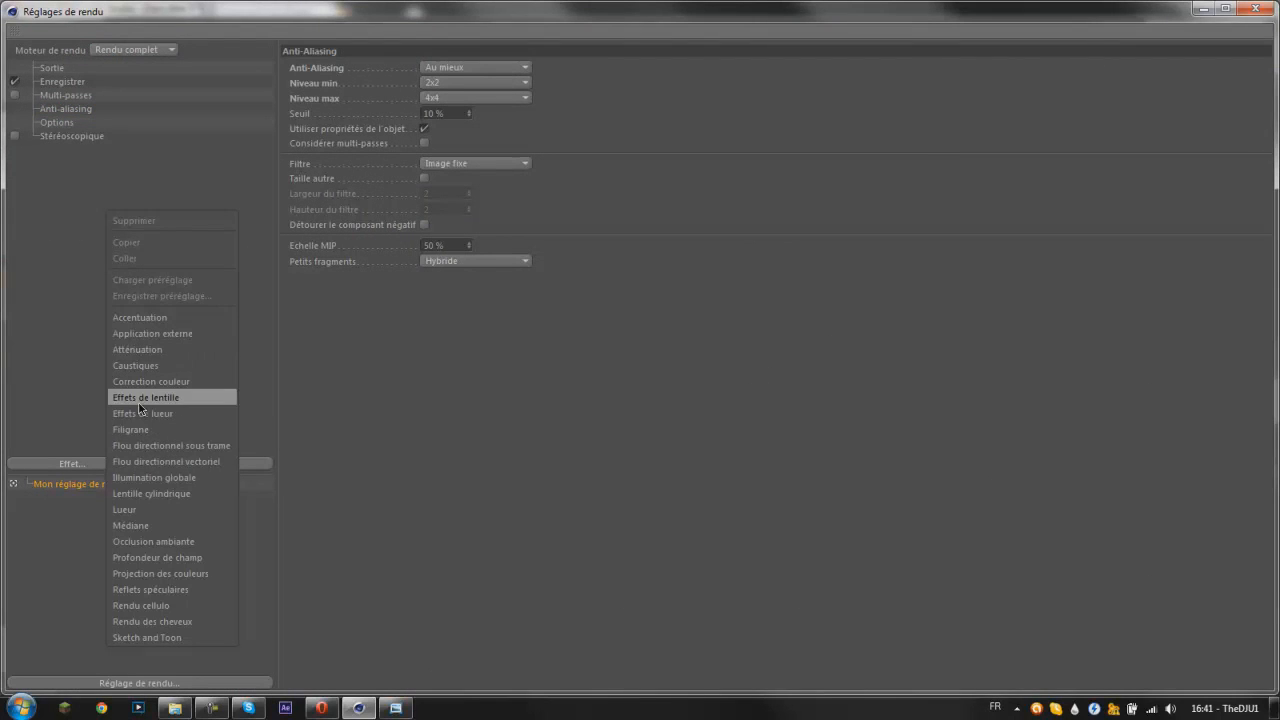
pyautogui.click(139, 542)
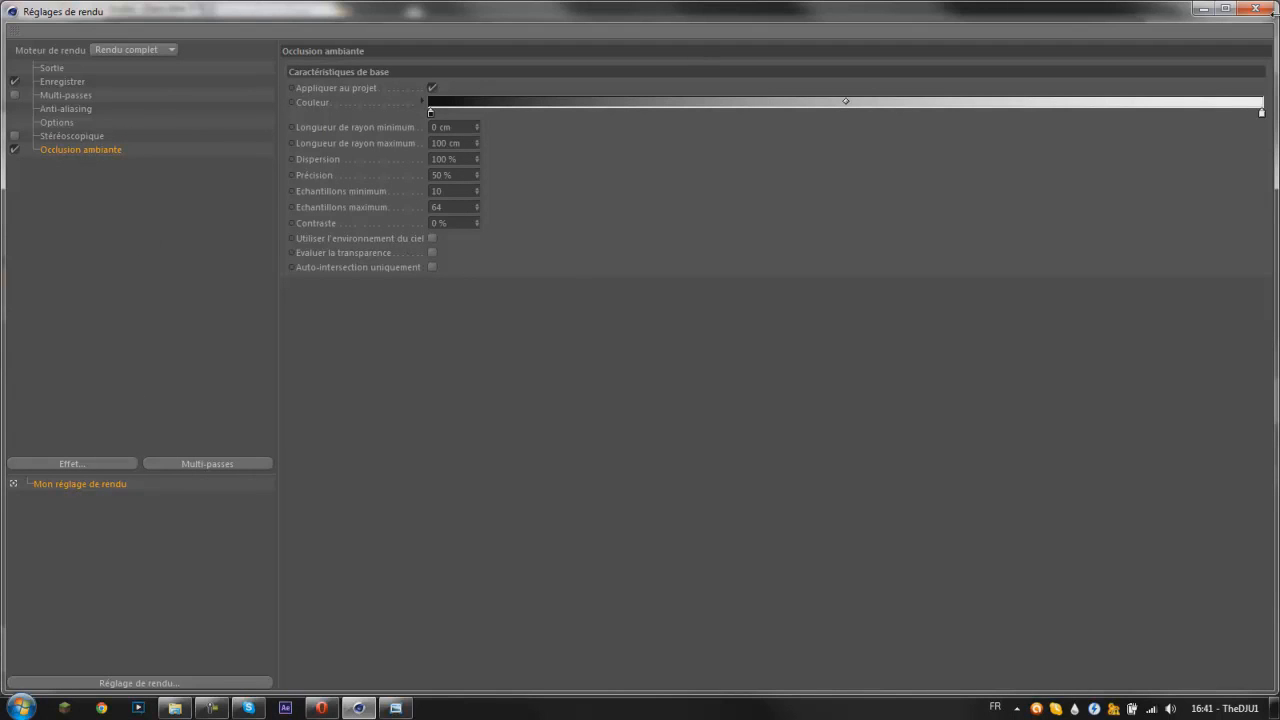
pyautogui.click(1253, 8)
# Step: Deselect all objects and reframe the ivy-covered T slightly closer in the camera view
pyautogui.click(934, 302)
pyautogui.moveTo(876, 77); pyautogui.dragTo(648, 352)
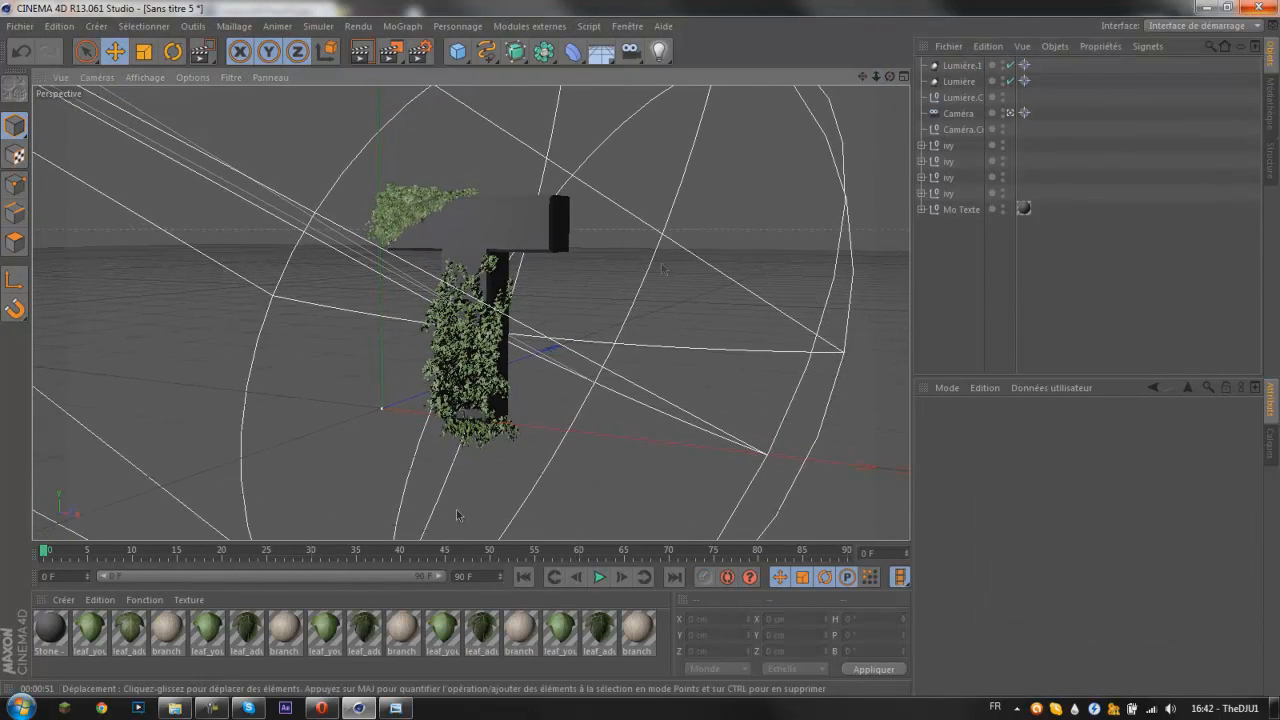
pyautogui.moveTo(321, 707)
pyautogui.click(305, 630)
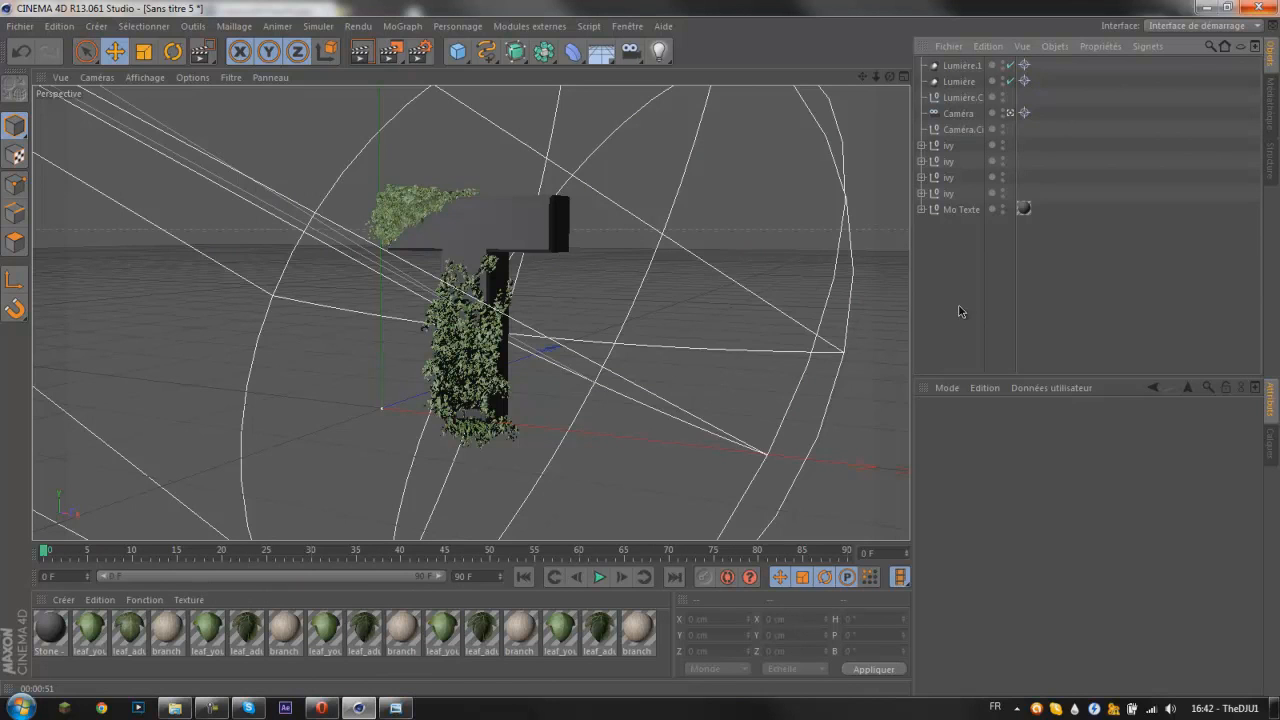
# Step: Recheck the render settings, render the camera view to the Visualiseur, and follow the first parts of the image
pyautogui.click(420, 51)
pyautogui.click(186, 81)
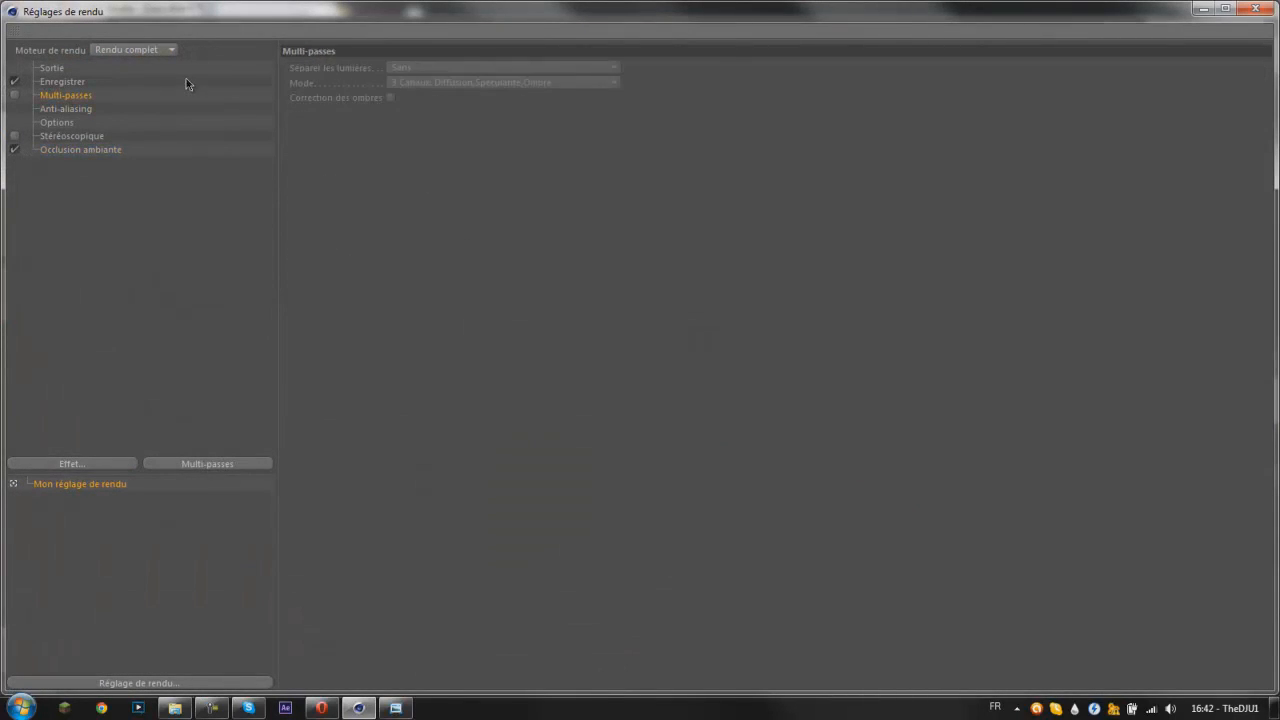
pyautogui.click(1253, 8)
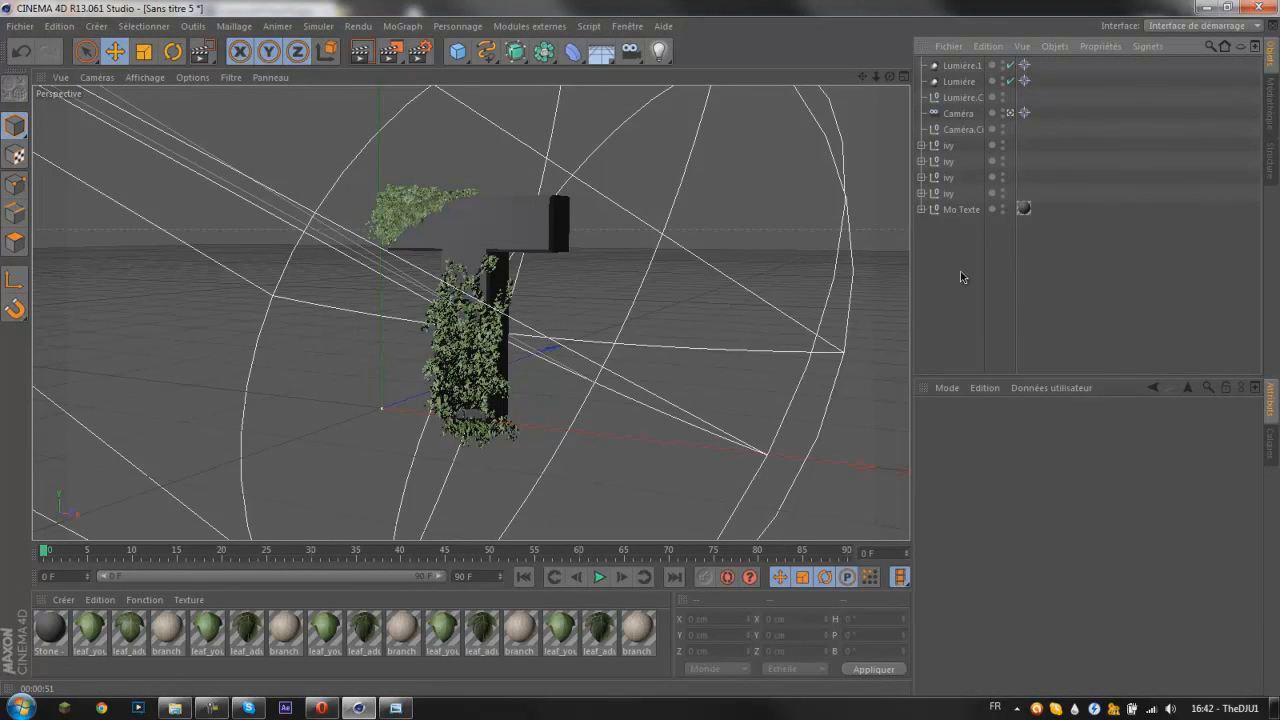
pyautogui.click(392, 53)
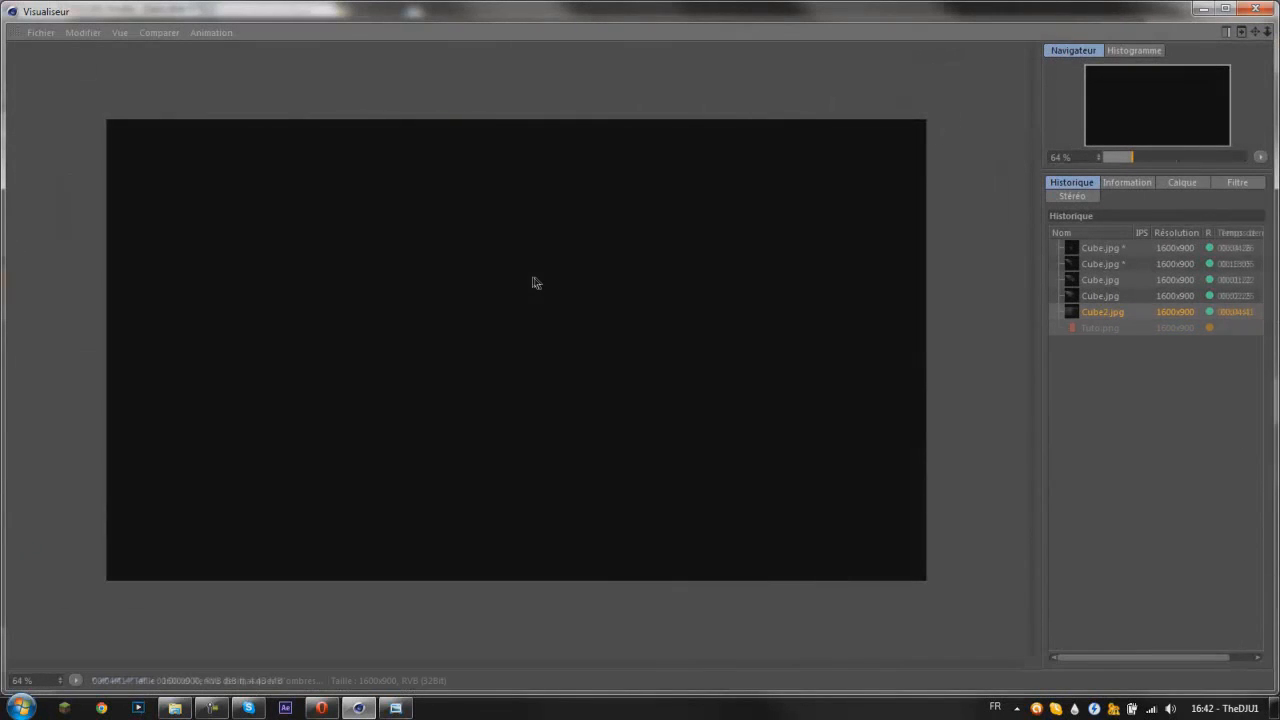
pyautogui.scroll(-3, 587, 367)
pyautogui.scroll(5, 587, 367)
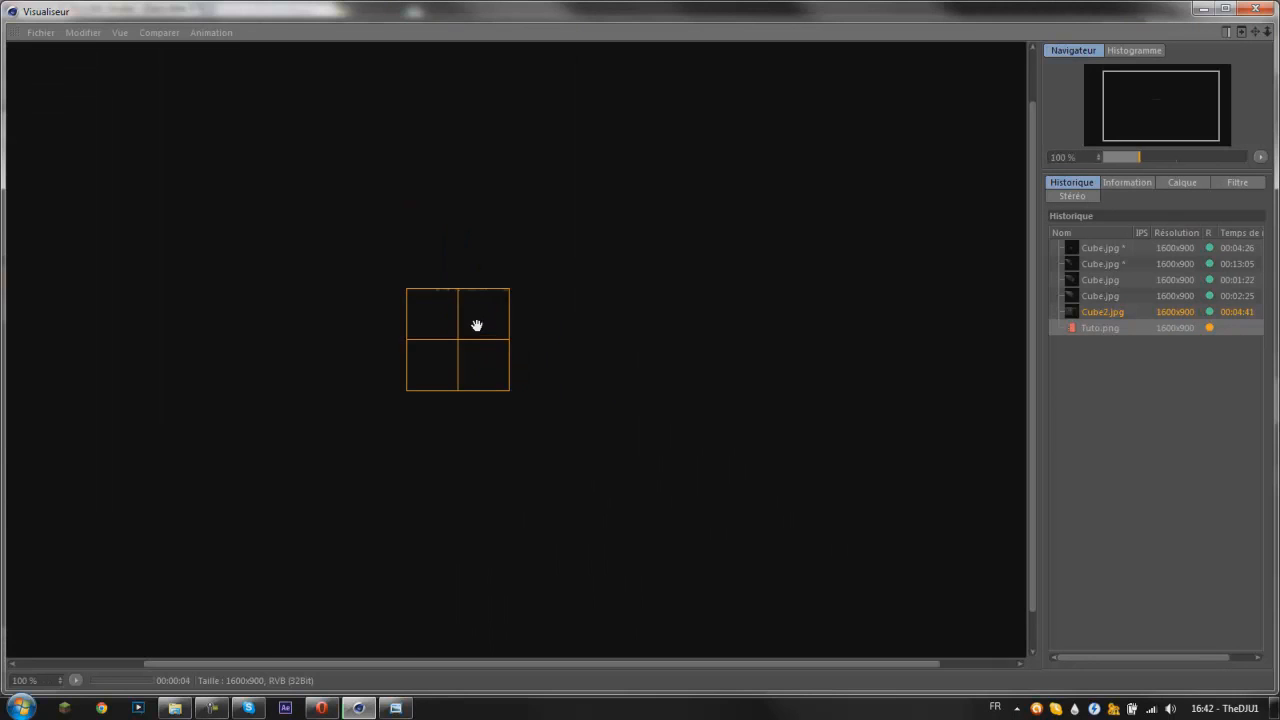
pyautogui.scroll(-2, 474, 323)
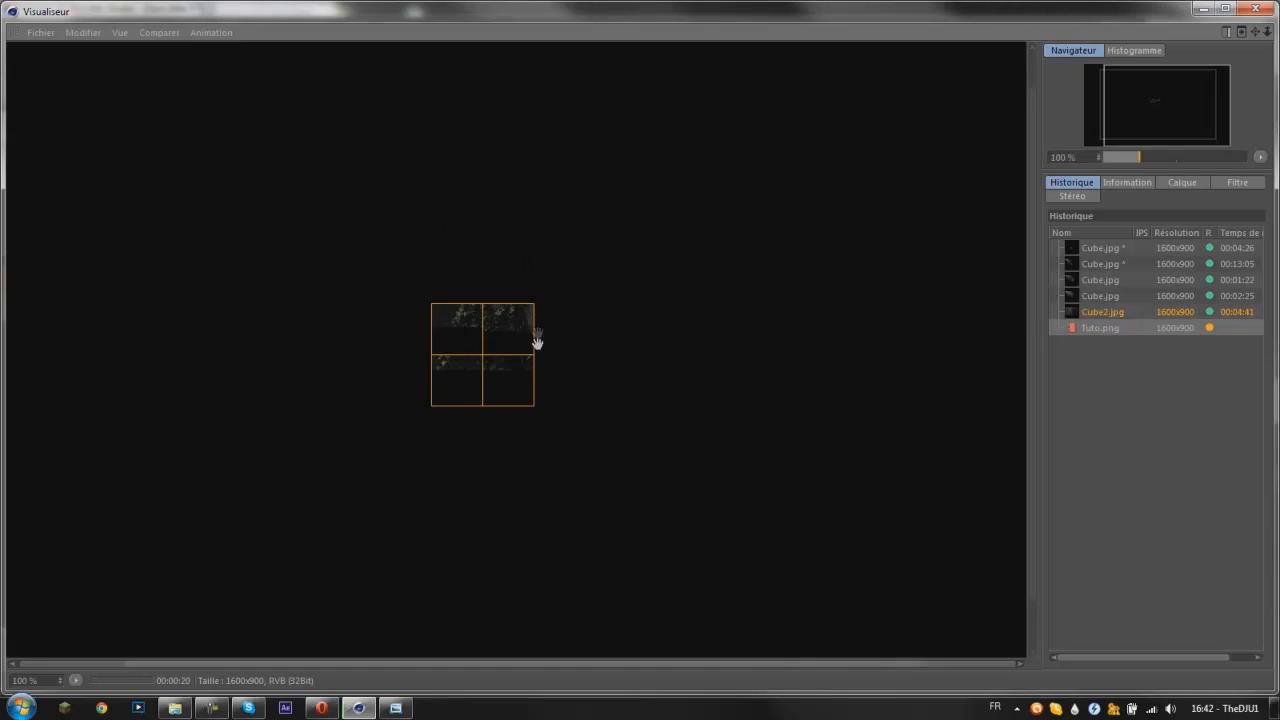
pyautogui.click(1205, 10)
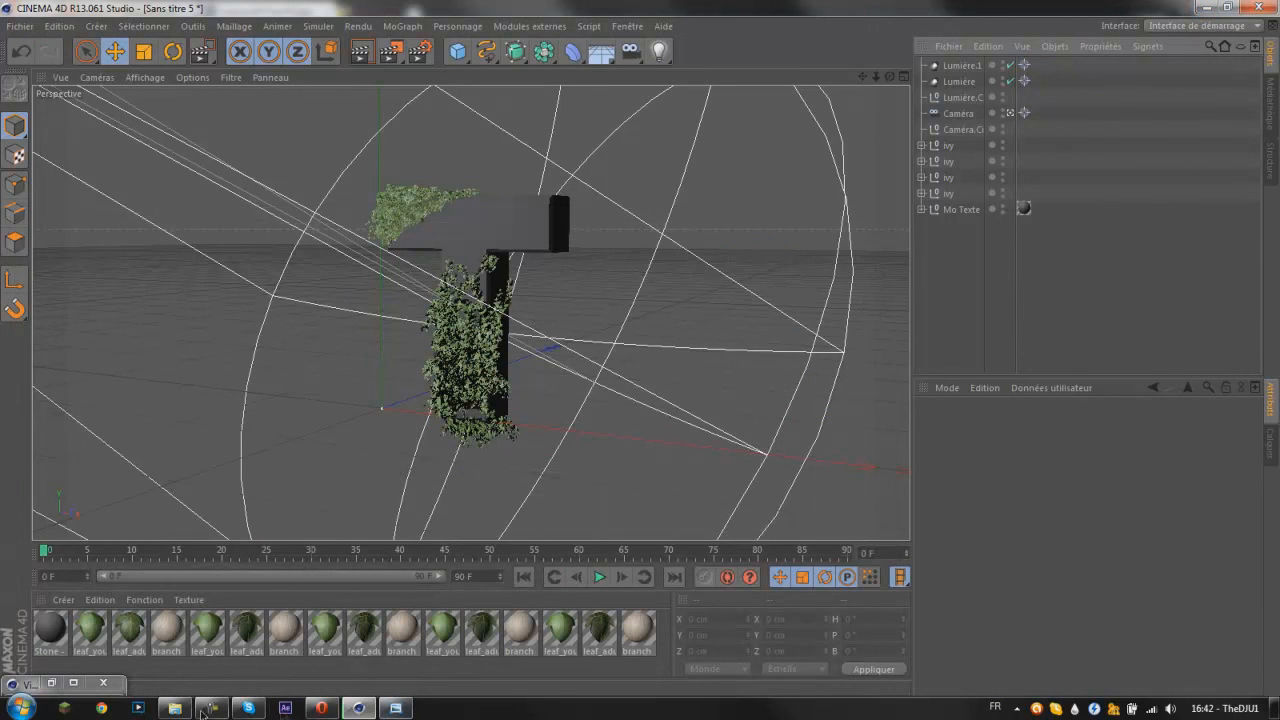
pyautogui.click(73, 682)
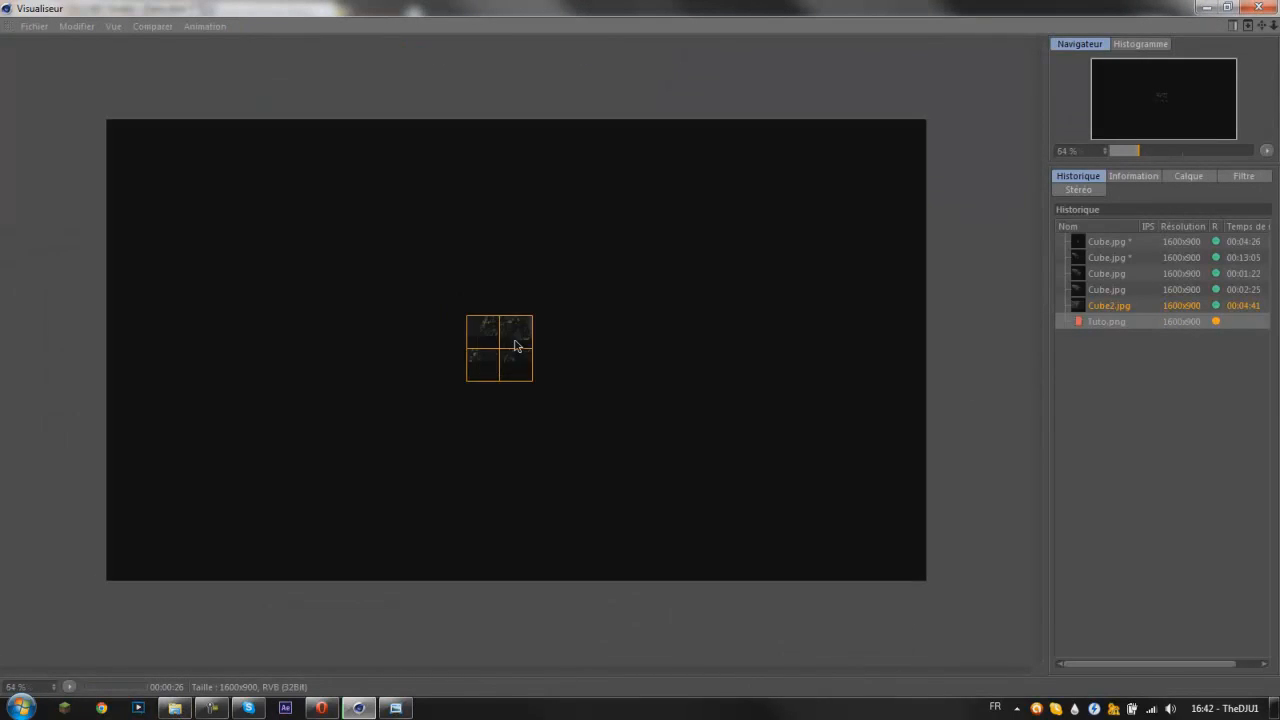
pyautogui.scroll(1, 529, 358)
# Step: View the earlier Cube.jpg renders in the history, then return to the Tuto.png render in progress and examine it
pyautogui.moveTo(1178, 375); pyautogui.dragTo(1174, 219)
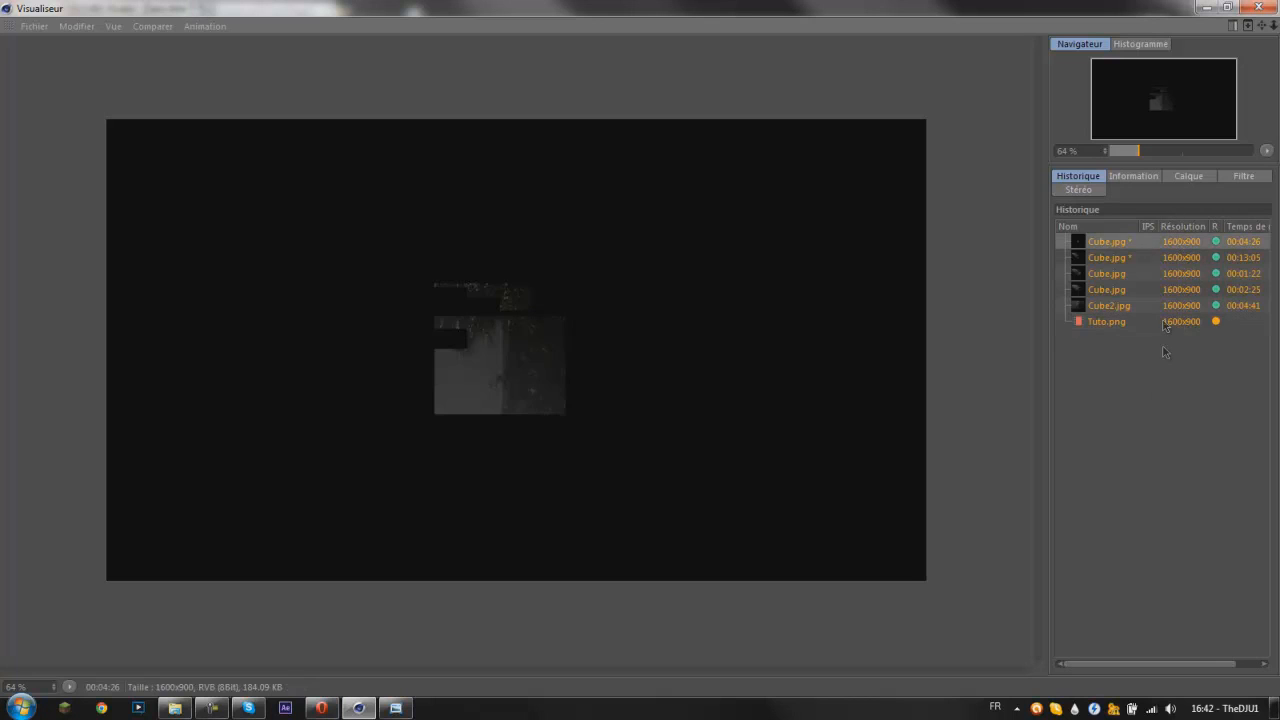
pyautogui.click(1168, 258)
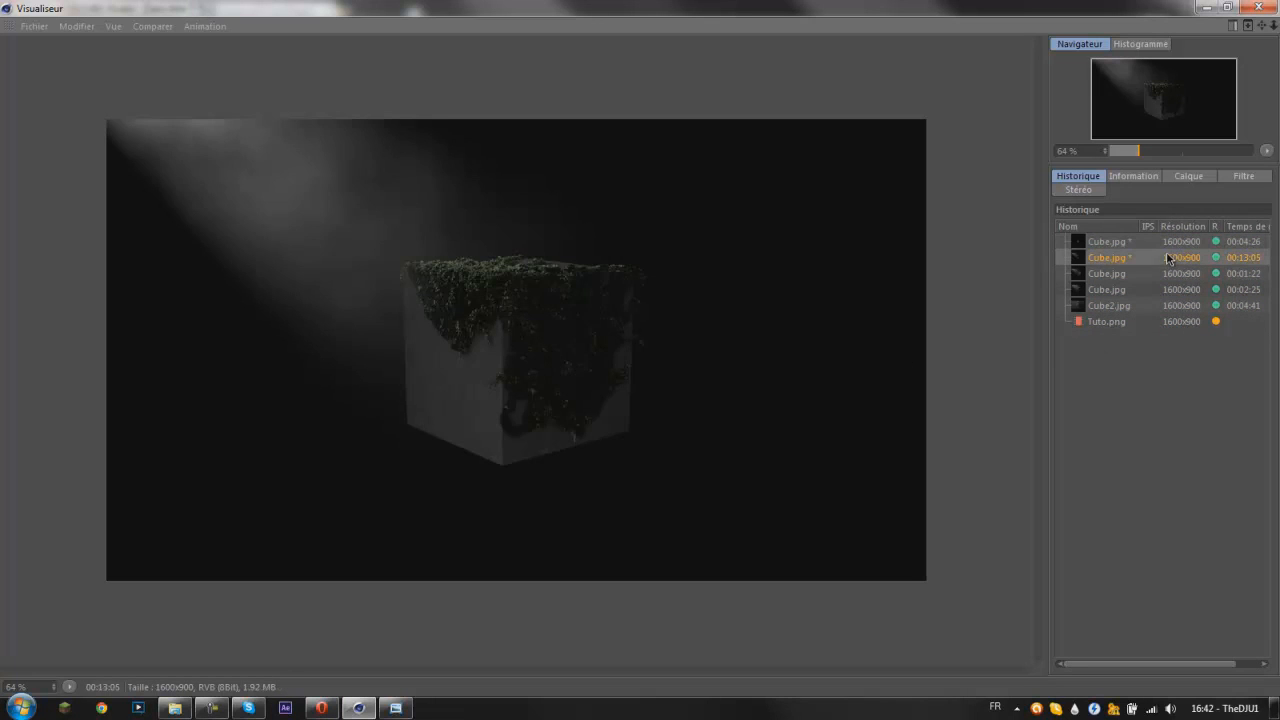
pyautogui.click(1165, 325)
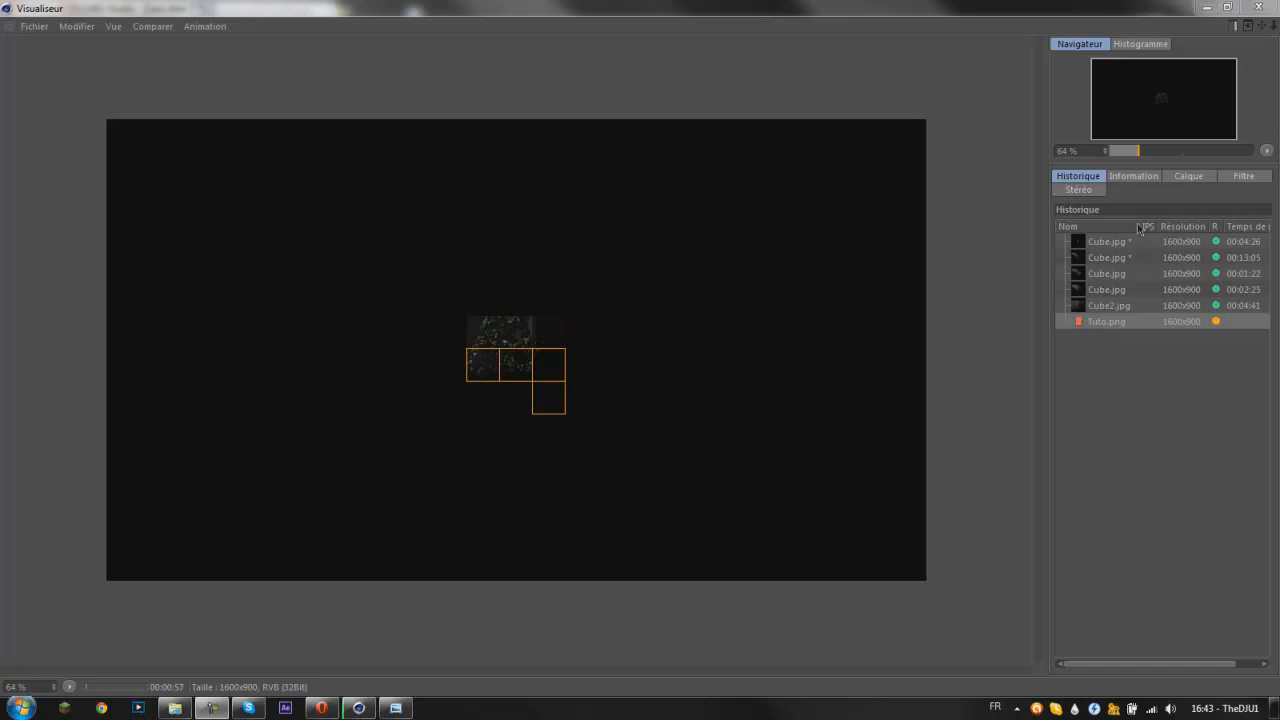
pyautogui.scroll(-2, 537, 377)
pyautogui.scroll(3, 560, 397)
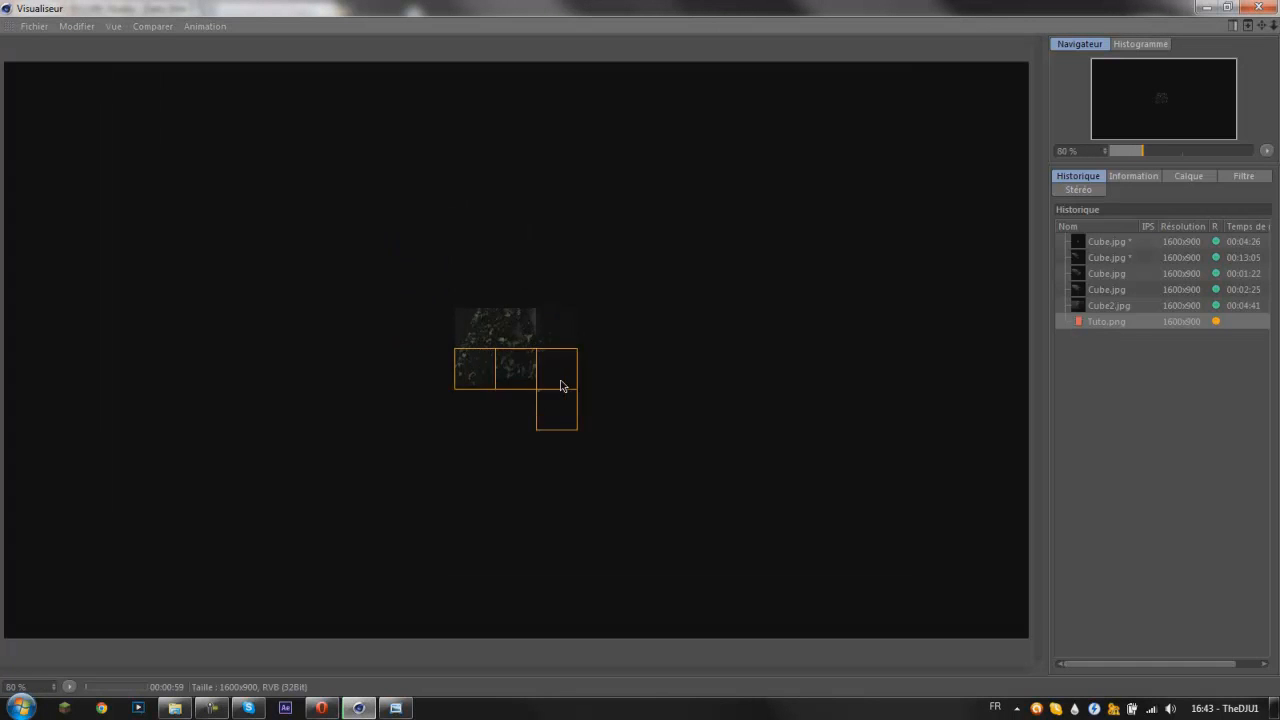
pyautogui.scroll(3, 560, 386)
pyautogui.scroll(-5, 561, 383)
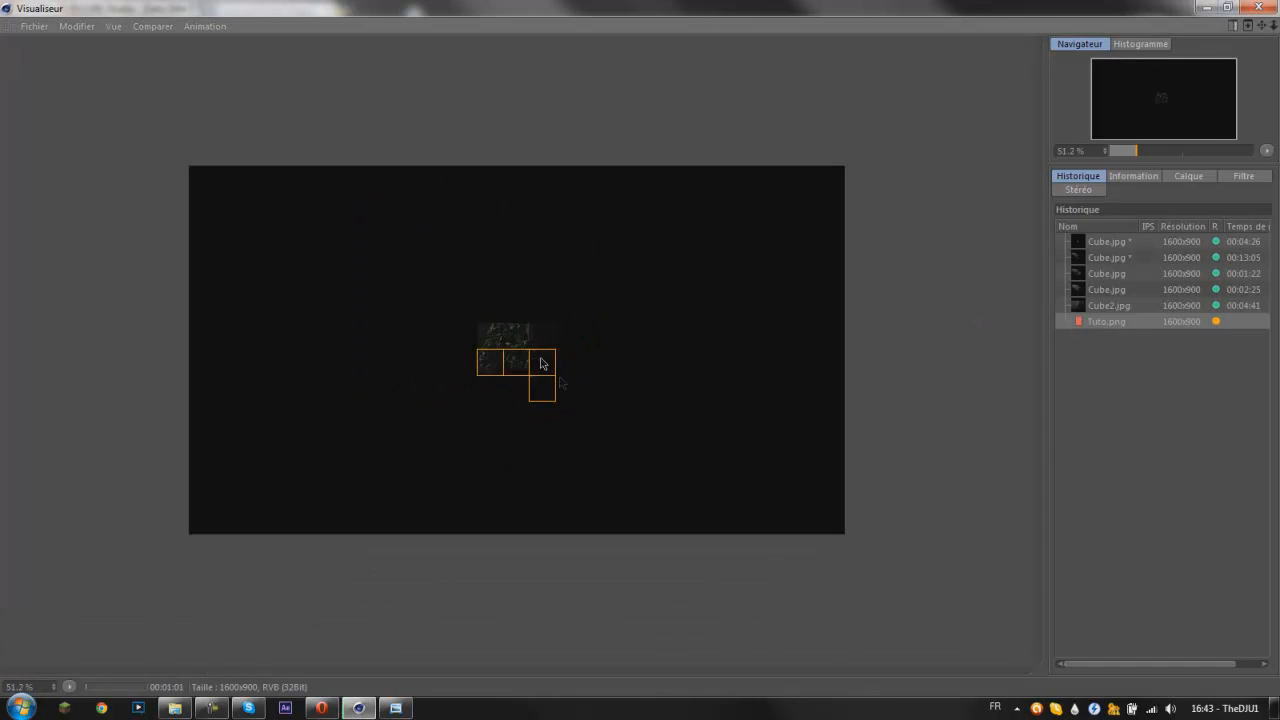
pyautogui.scroll(1, 567, 370)
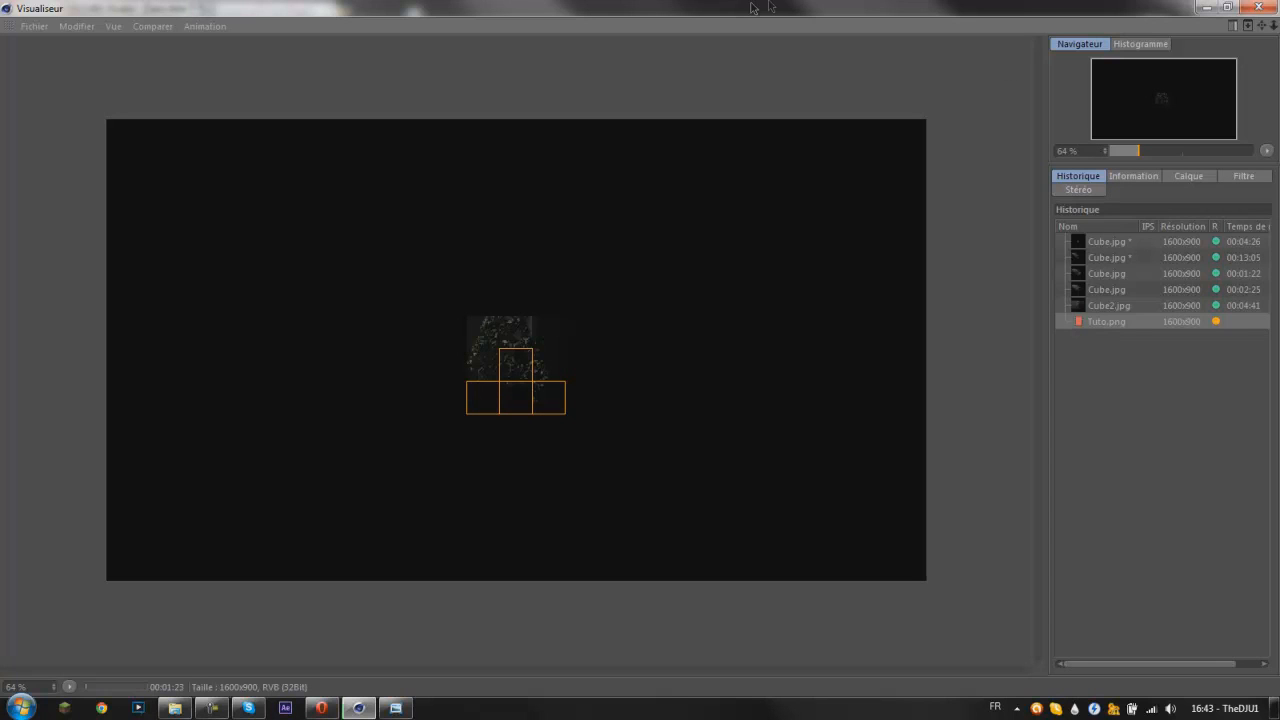
# Step: Open the saved Cube render in the Windows photo viewer, browse on to Cube2, and return to the Visualiseur
pyautogui.click(175, 708)
pyautogui.doubleClick(199, 100)
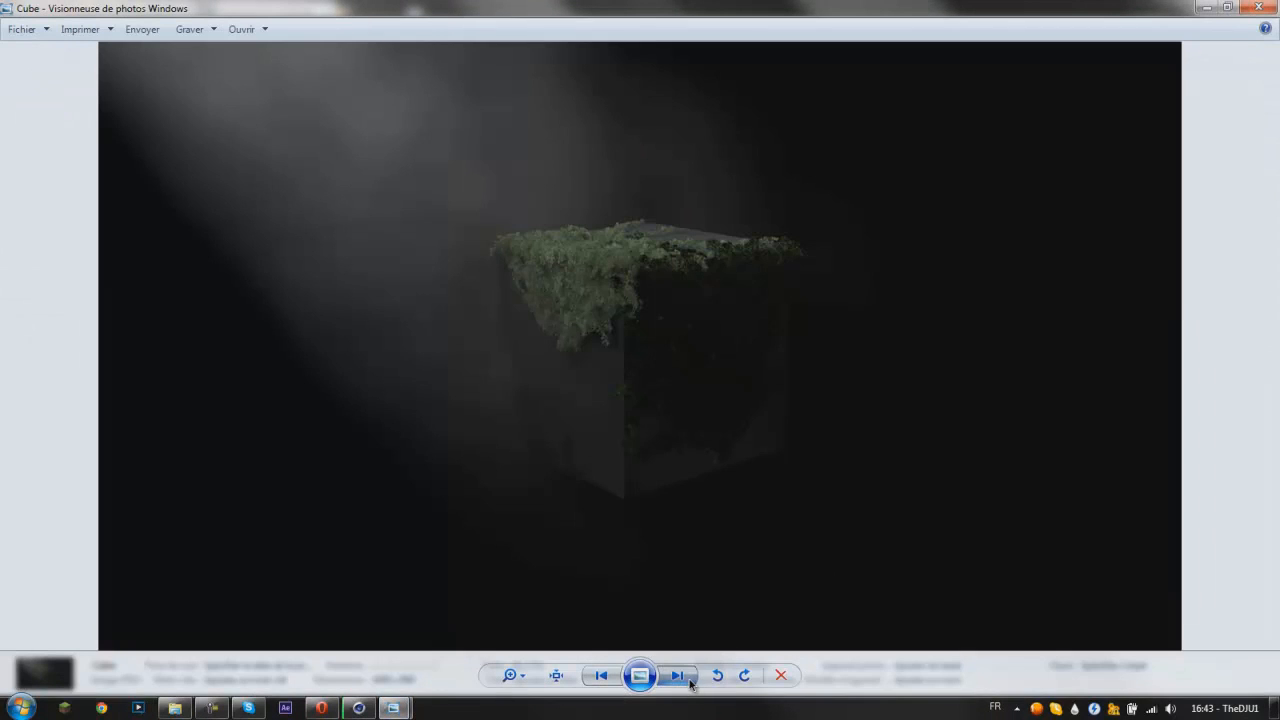
pyautogui.click(678, 676)
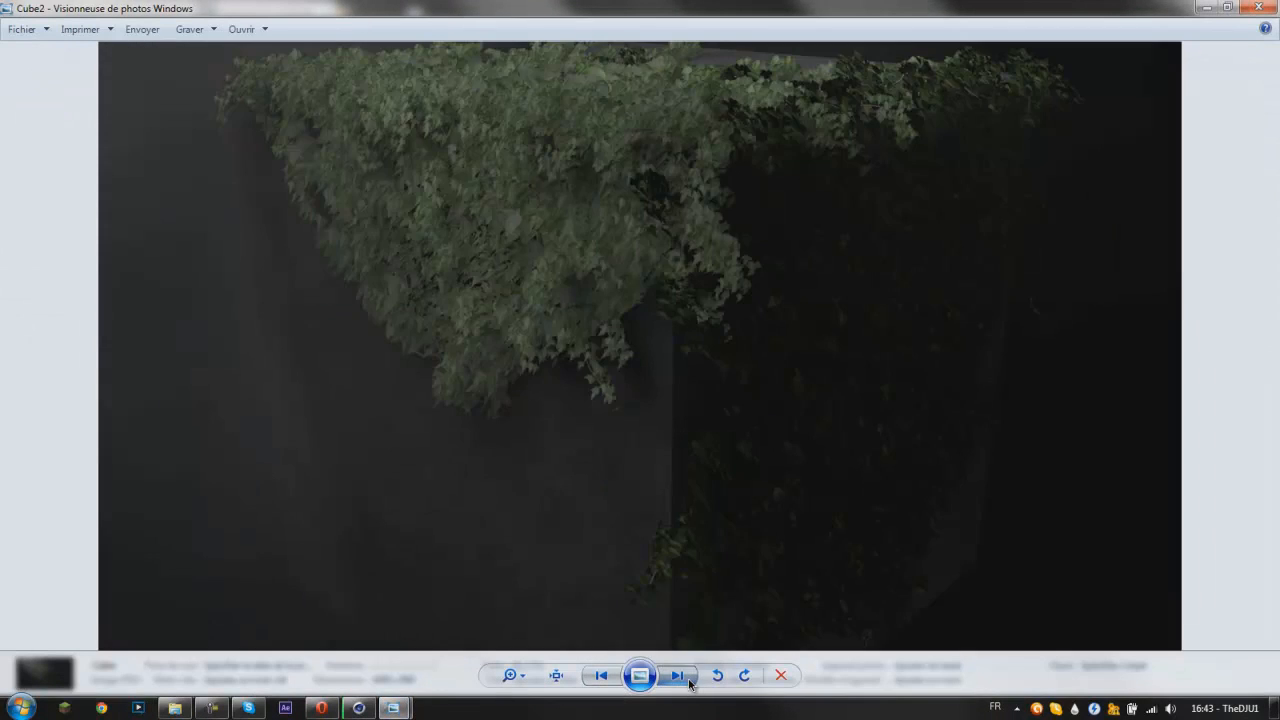
pyautogui.click(678, 676)
pyautogui.click(1256, 9)
pyautogui.click(909, 348)
pyautogui.click(1206, 9)
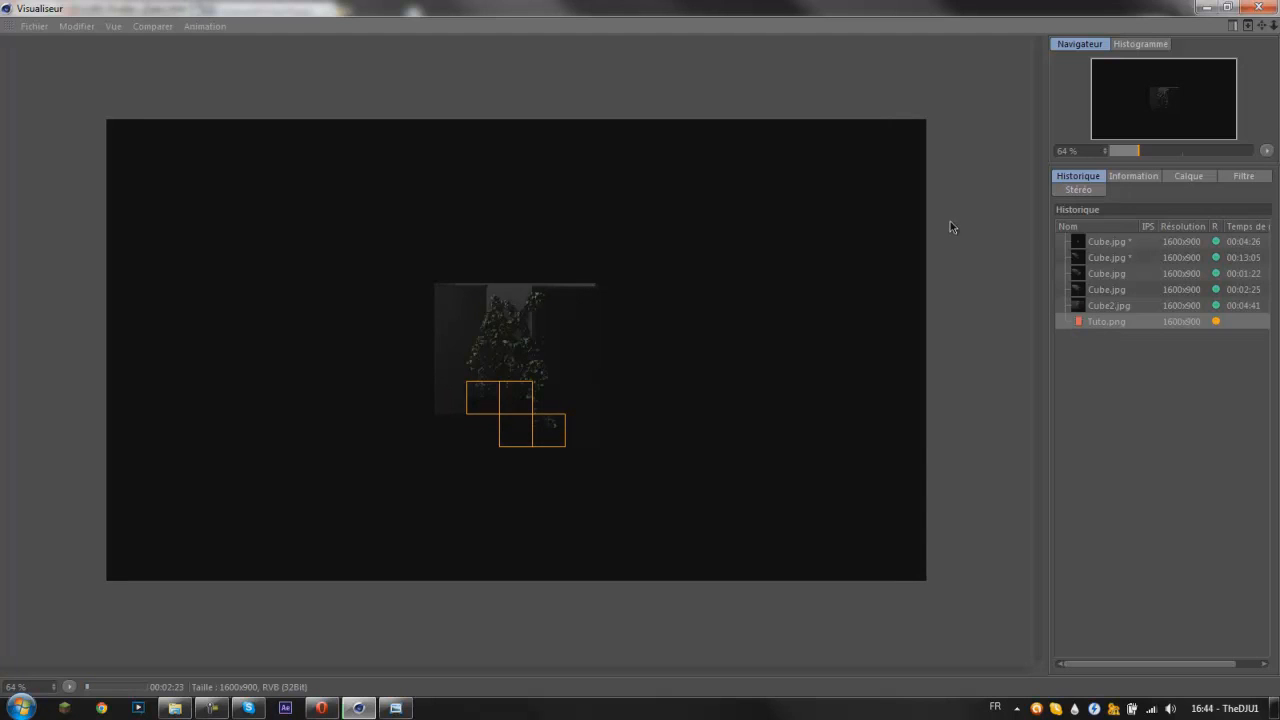
# Step: Examine the ivy leaves and stone surface closely in the Tuto.png render while it is being computed
pyautogui.scroll(3, 508, 394)
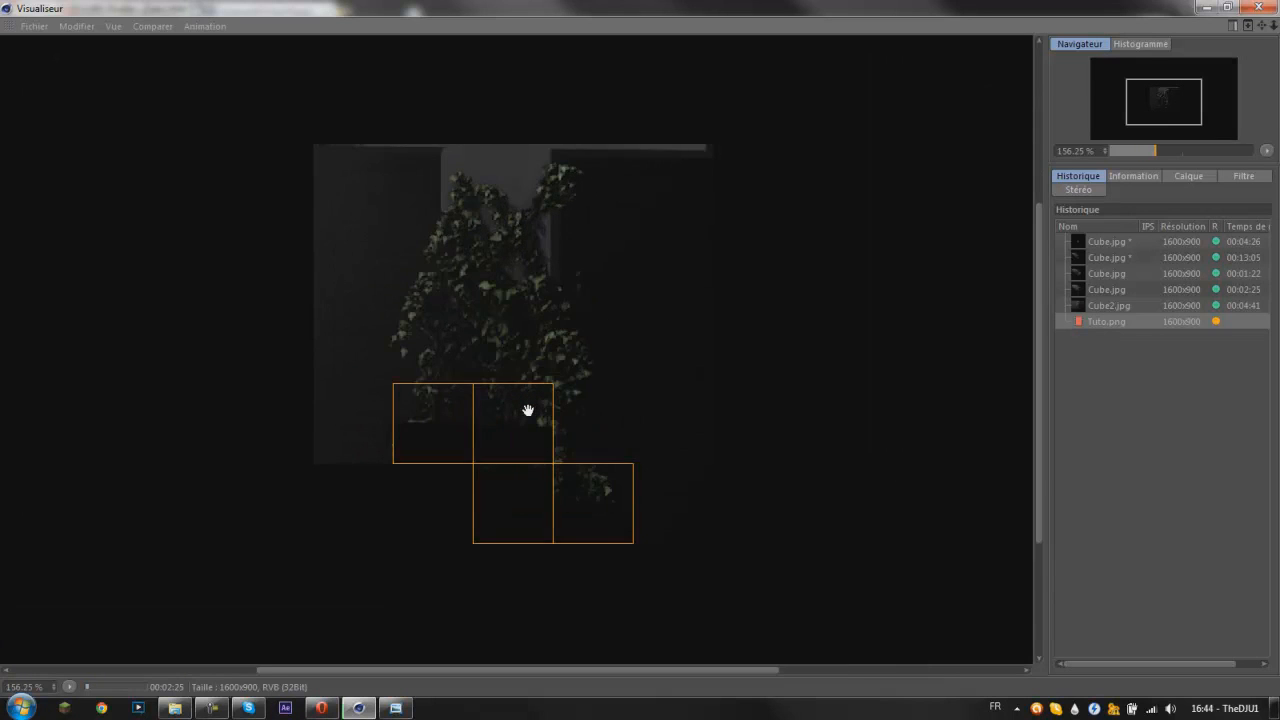
pyautogui.scroll(-4, 528, 410)
pyautogui.scroll(-1, 537, 374)
pyautogui.scroll(3, 528, 371)
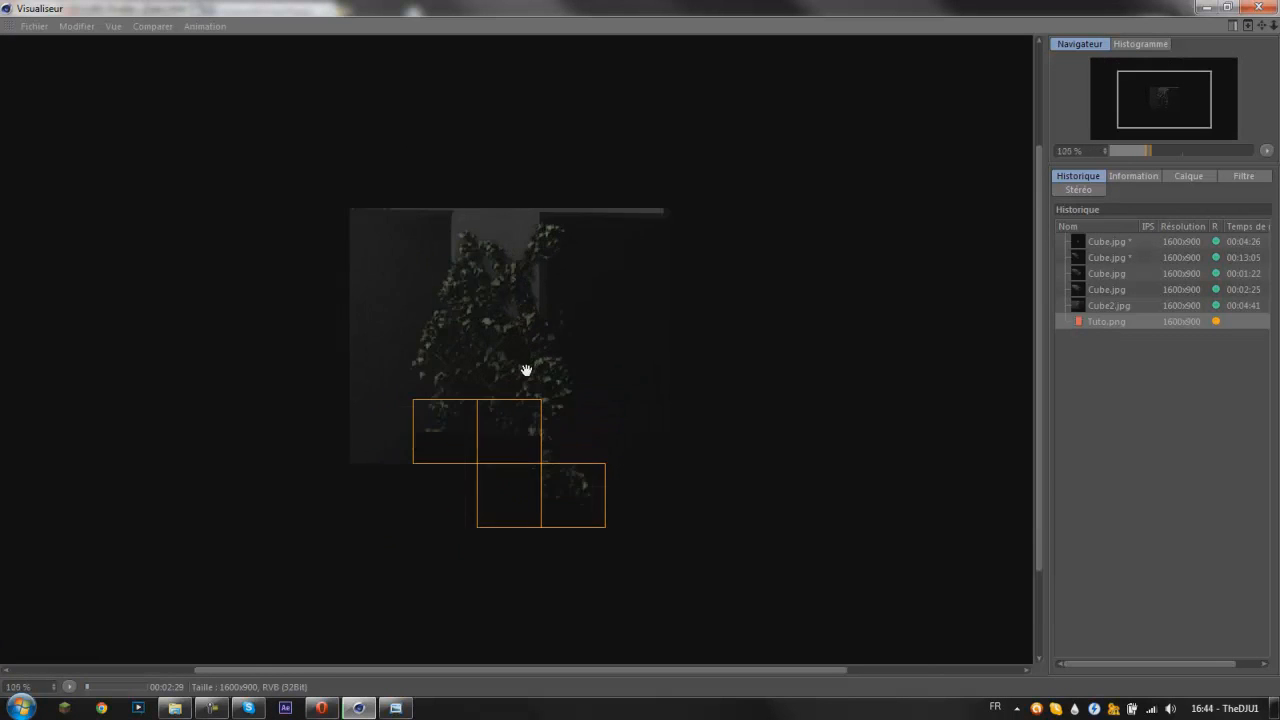
pyautogui.scroll(8, 451, 254)
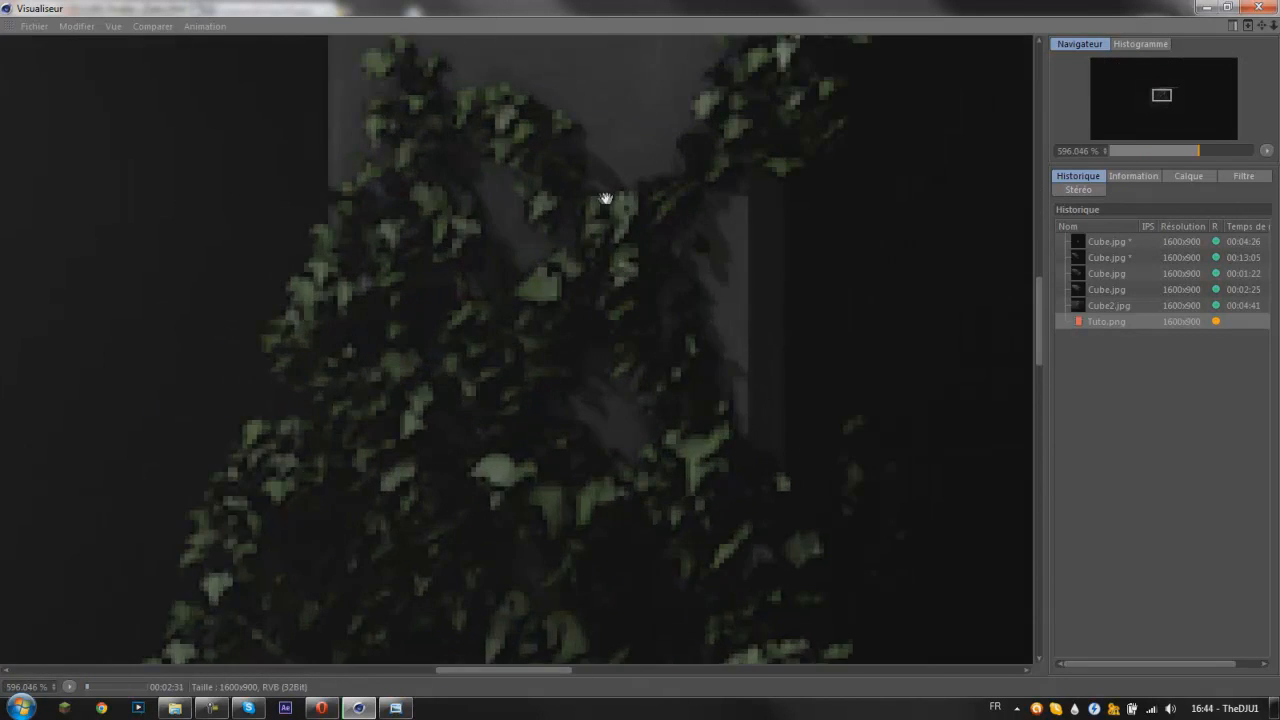
pyautogui.scroll(2, 610, 196)
pyautogui.scroll(1, 630, 200)
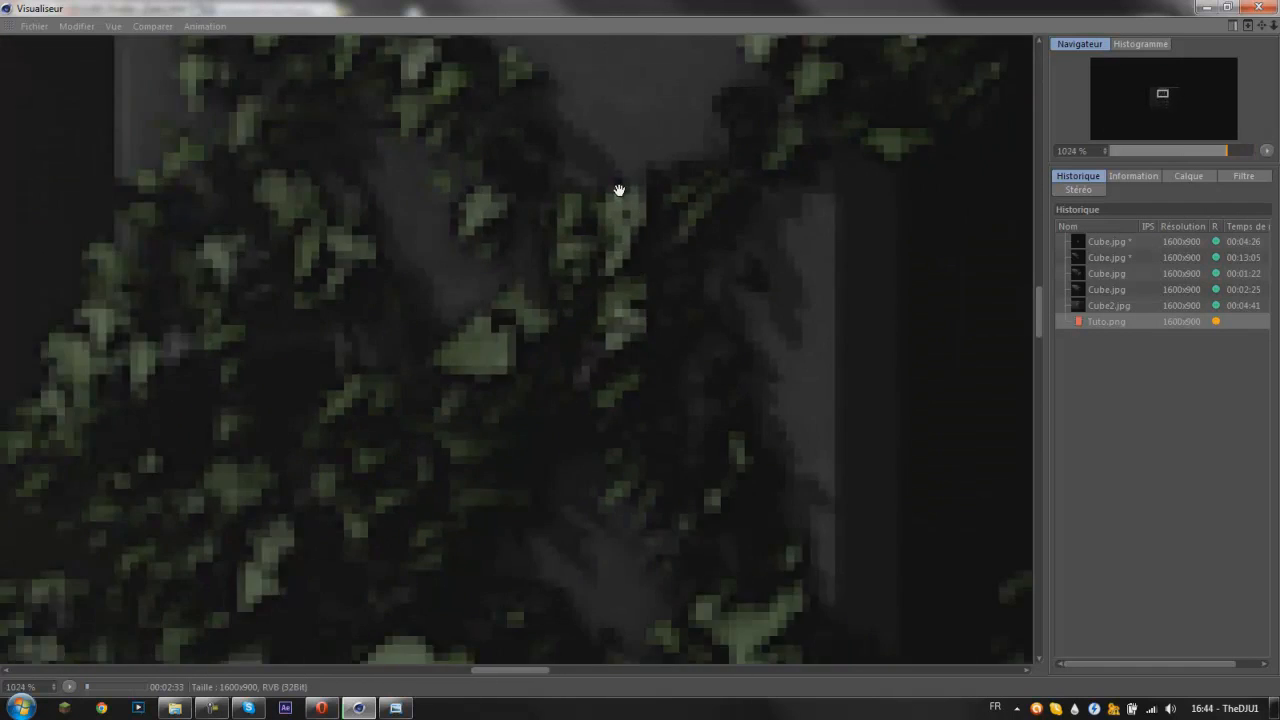
pyautogui.scroll(-10, 619, 190)
pyautogui.scroll(-1, 588, 200)
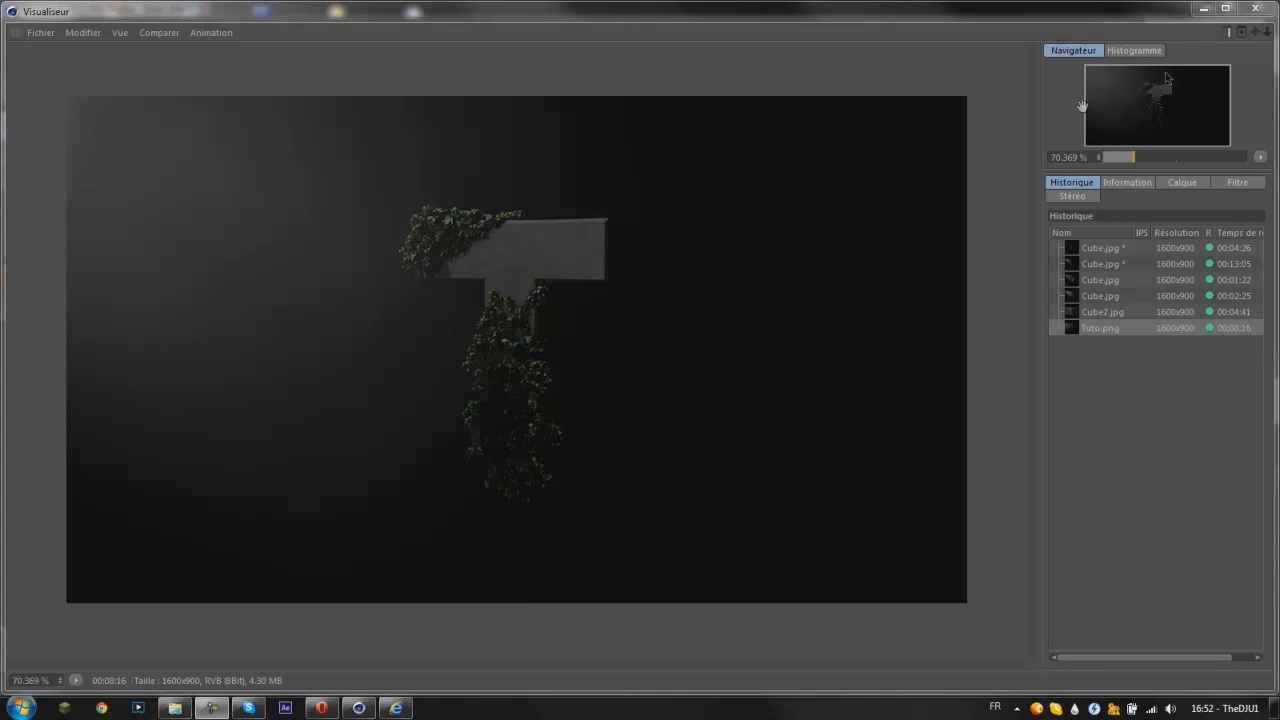
# Step: Maximize the Visualiseur and inspect the finished Tuto.png render of the T at different magnifications
pyautogui.click(1225, 8)
pyautogui.scroll(2, 530, 389)
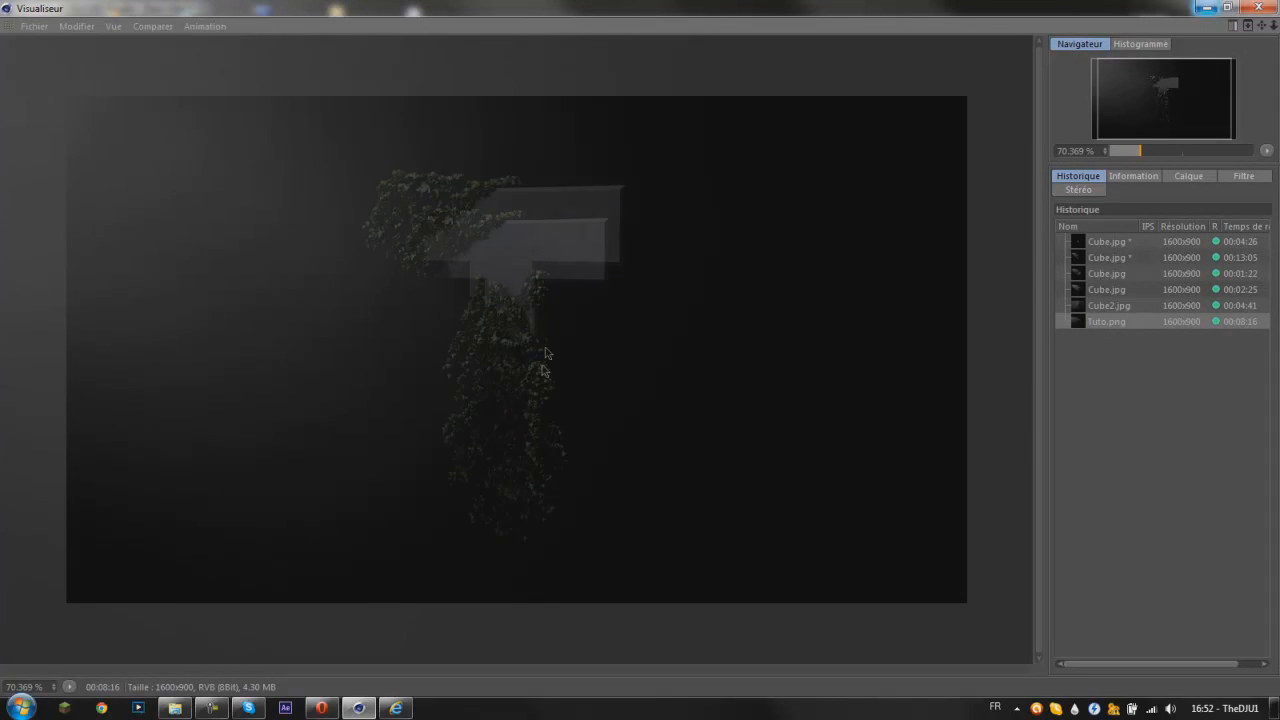
pyautogui.scroll(-4, 540, 339)
pyautogui.scroll(3, 372, 312)
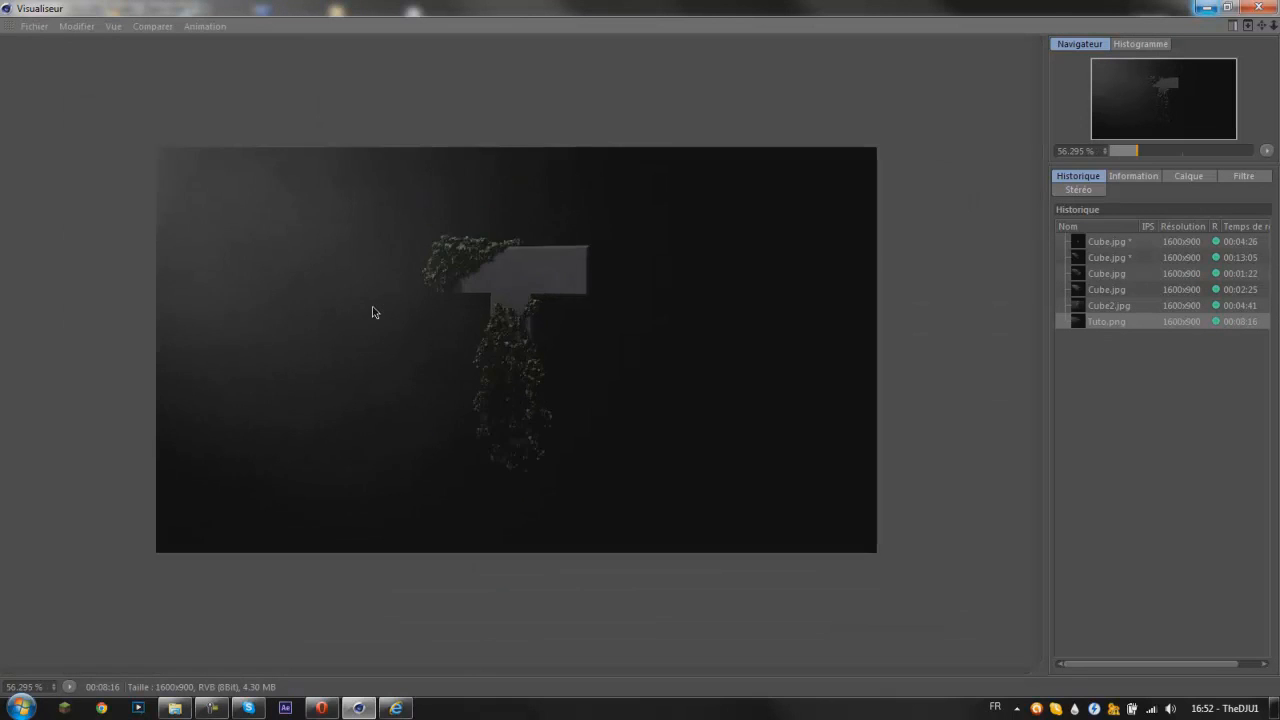
pyautogui.scroll(-3, 380, 308)
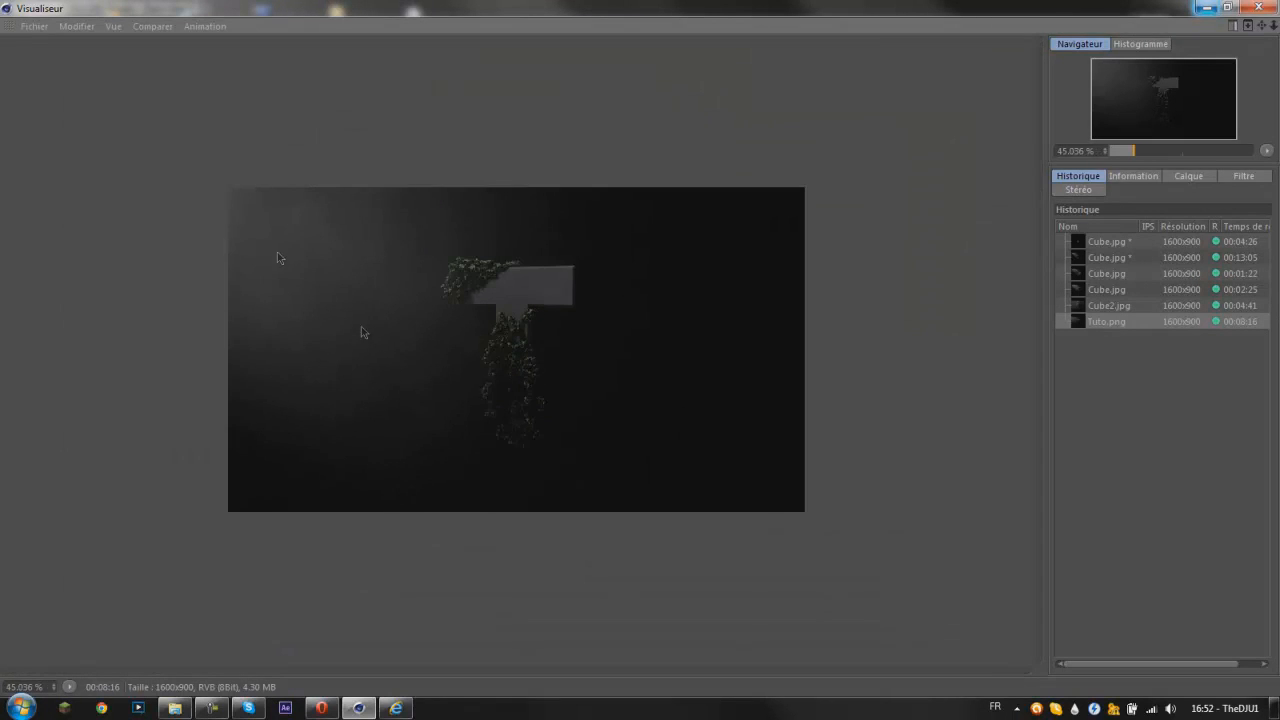
# Step: Examine the ivy around the junction of the T's crossbar and stem closely in the finished Tuto.png render
pyautogui.scroll(3, 365, 380)
pyautogui.scroll(-2, 364, 377)
pyautogui.scroll(5, 375, 380)
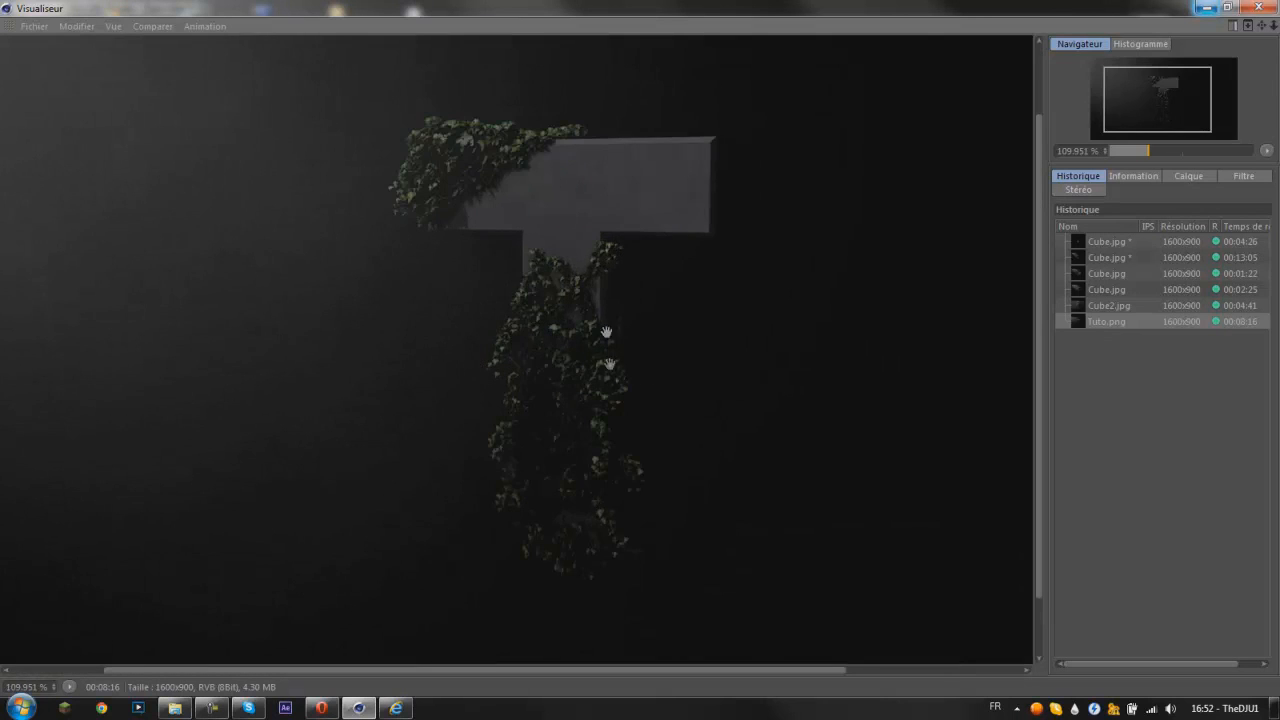
pyautogui.moveTo(603, 329); pyautogui.dragTo(567, 268)
pyautogui.scroll(-5, 567, 268)
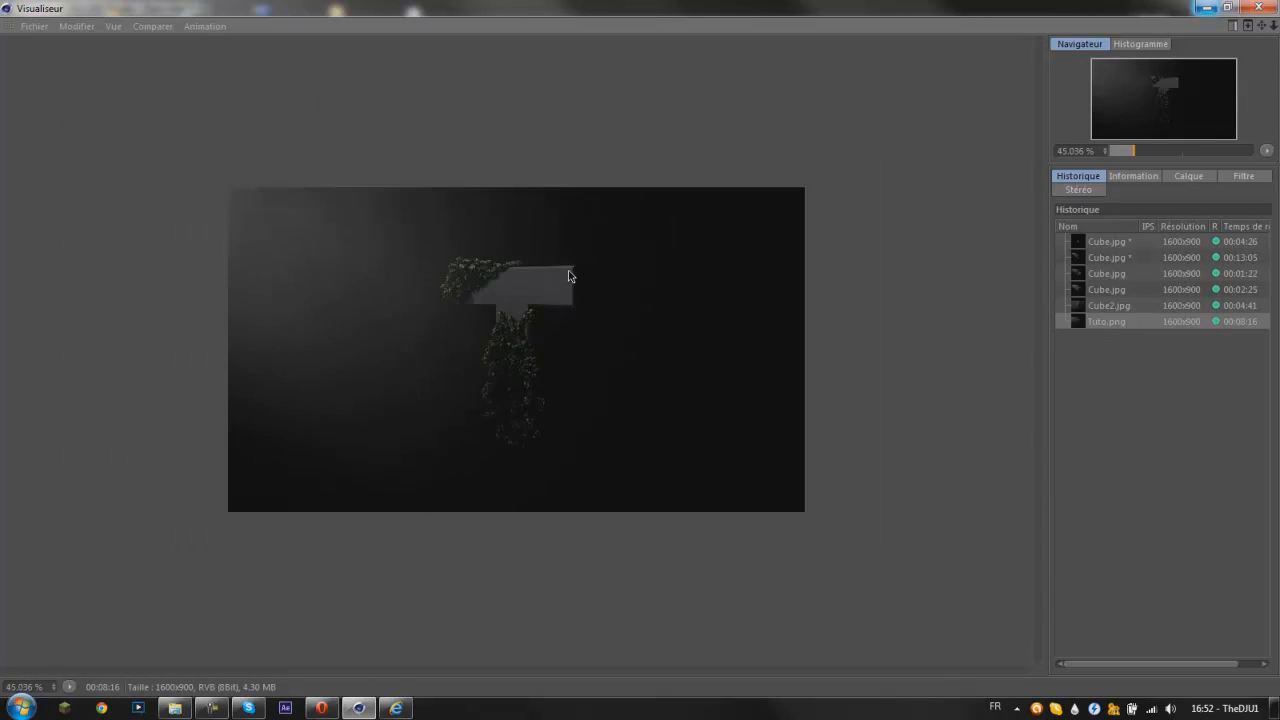
pyautogui.scroll(8, 574, 277)
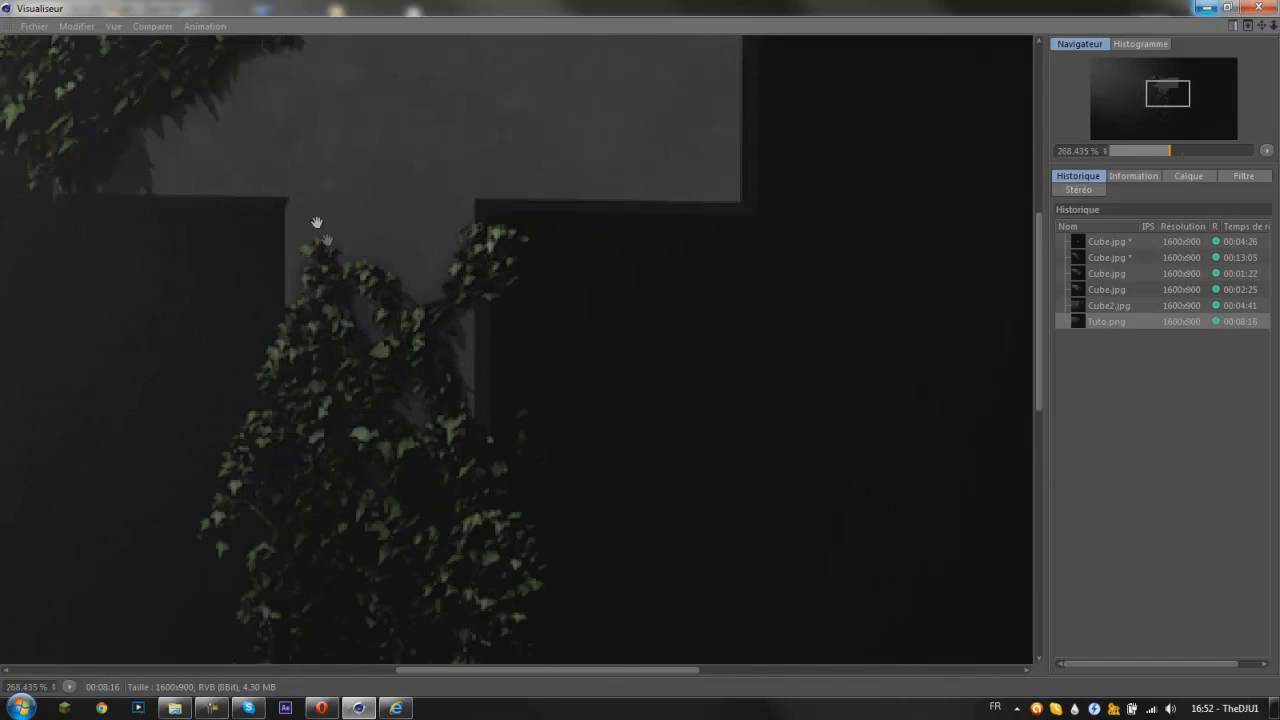
pyautogui.moveTo(314, 220); pyautogui.dragTo(509, 400)
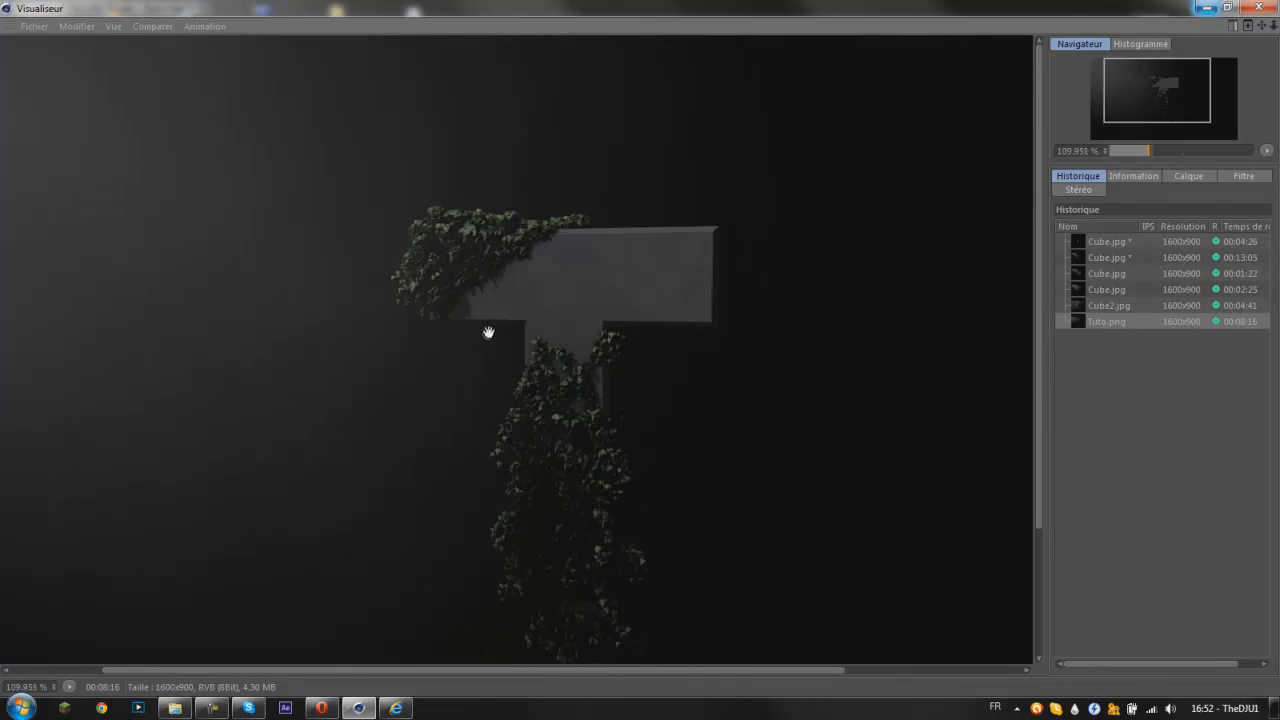
pyautogui.moveTo(529, 409); pyautogui.dragTo(509, 340)
pyautogui.scroll(-2, 480, 337)
pyautogui.scroll(-10, 480, 337)
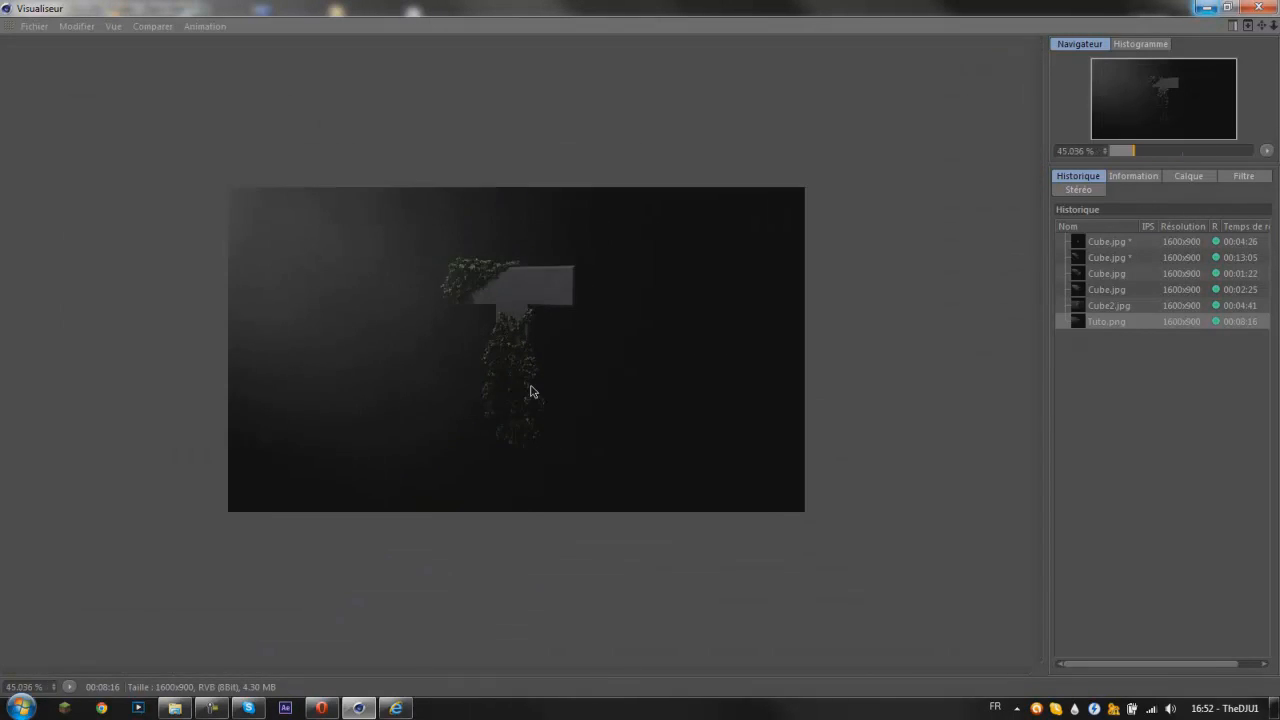
pyautogui.scroll(12, 511, 393)
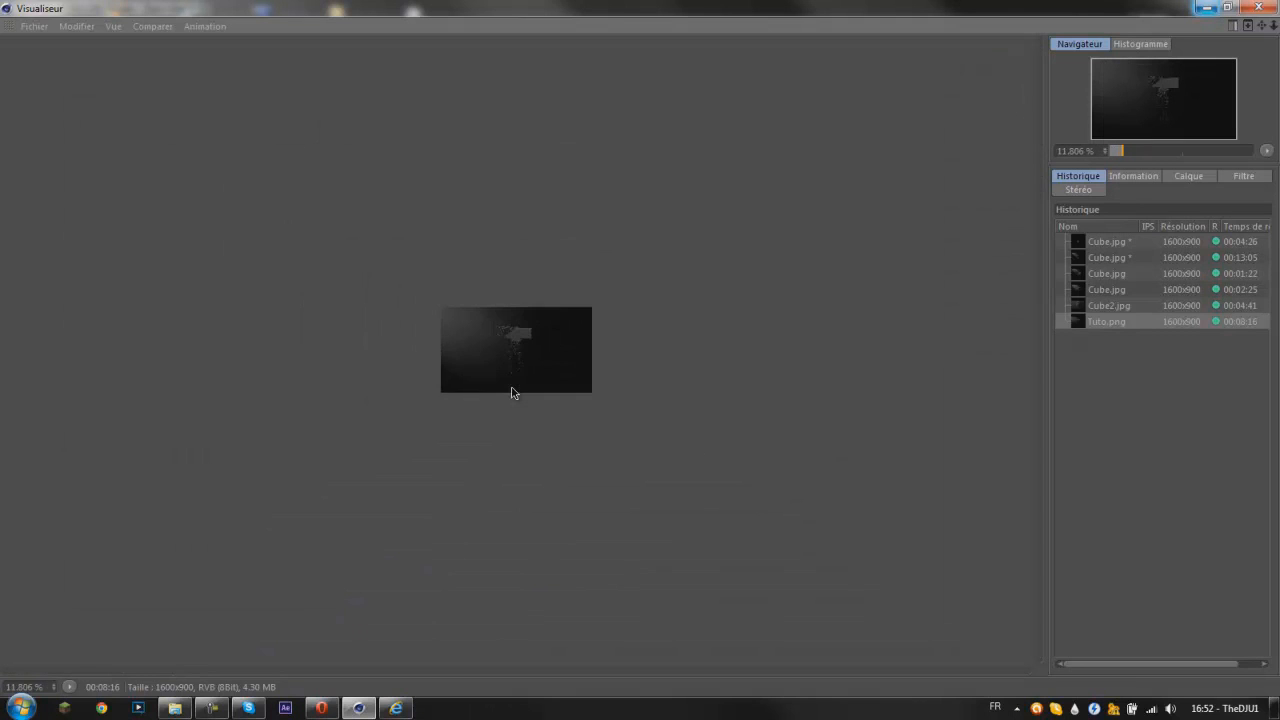
pyautogui.scroll(2, 510, 385)
pyautogui.scroll(-6, 510, 385)
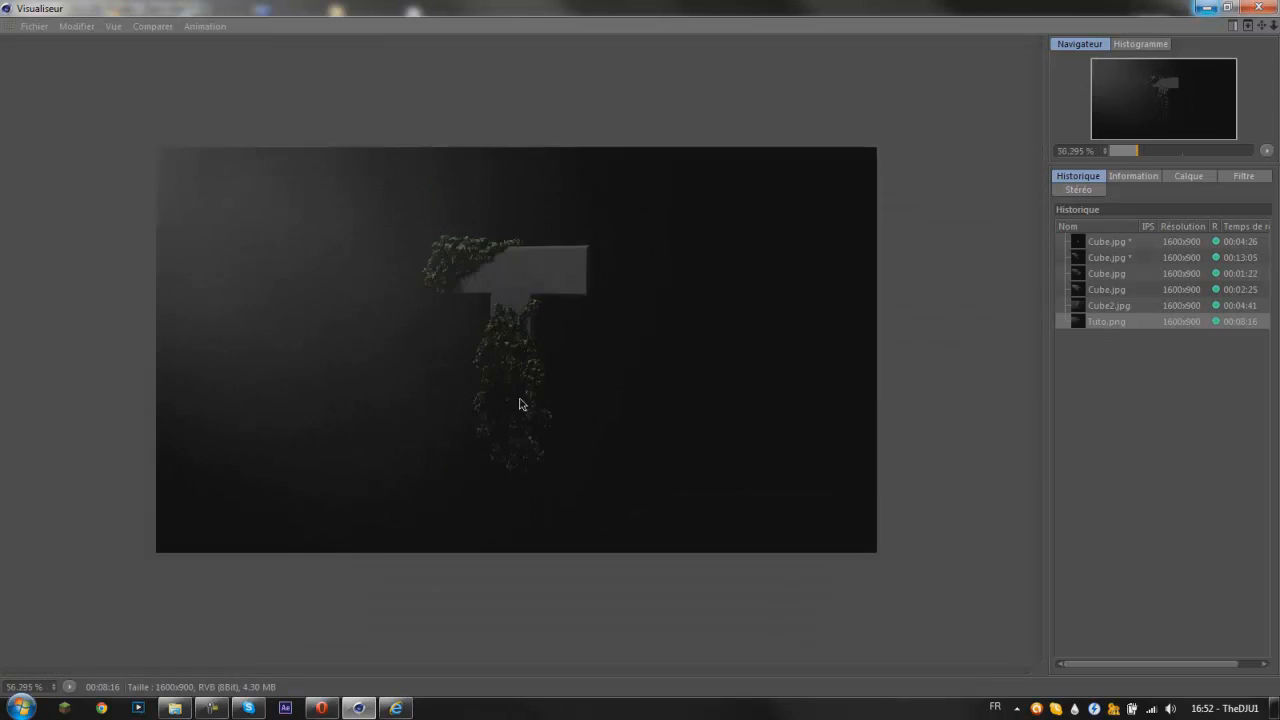
pyautogui.scroll(-5, 520, 400)
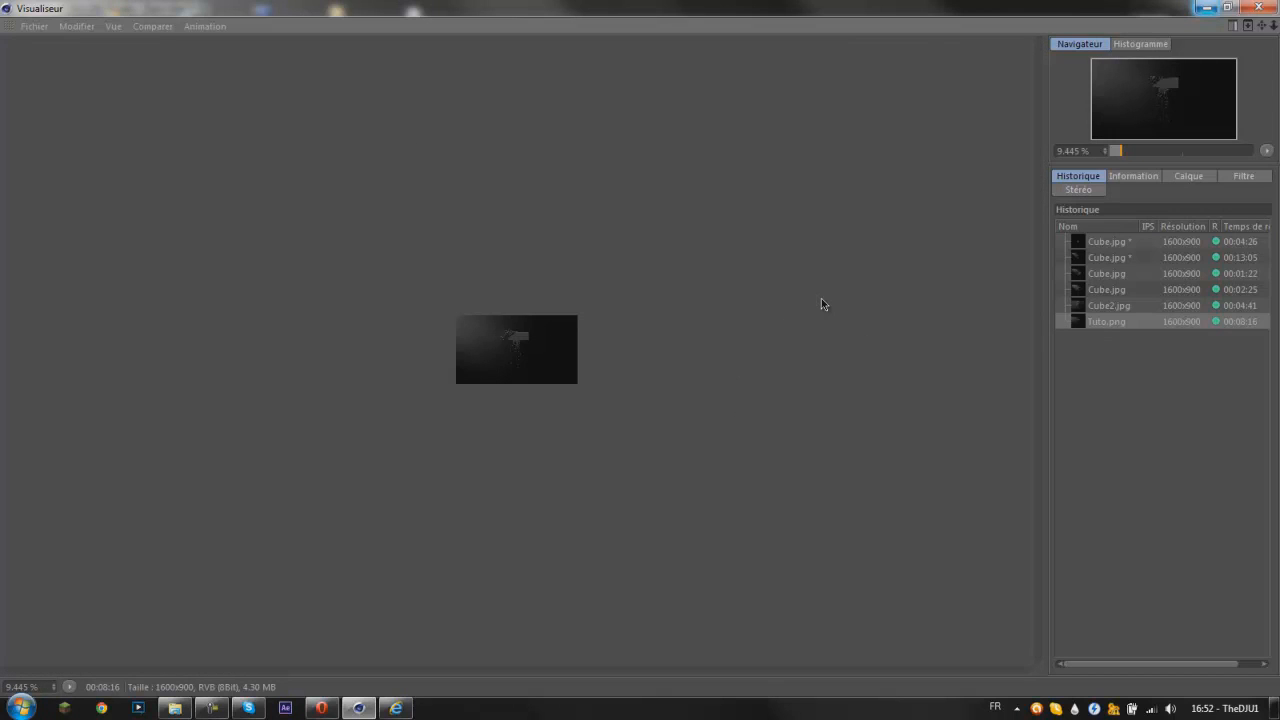
pyautogui.scroll(-3, 821, 304)
pyautogui.scroll(2, 821, 304)
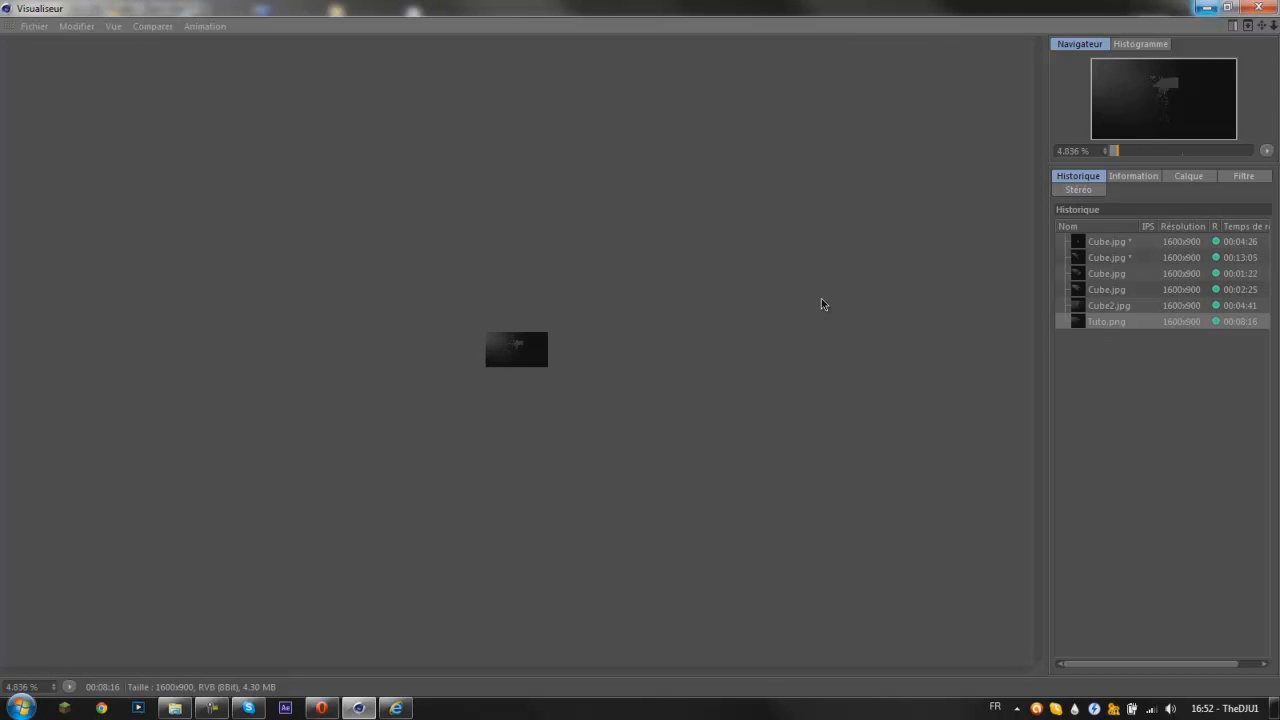
pyautogui.scroll(10, 730, 196)
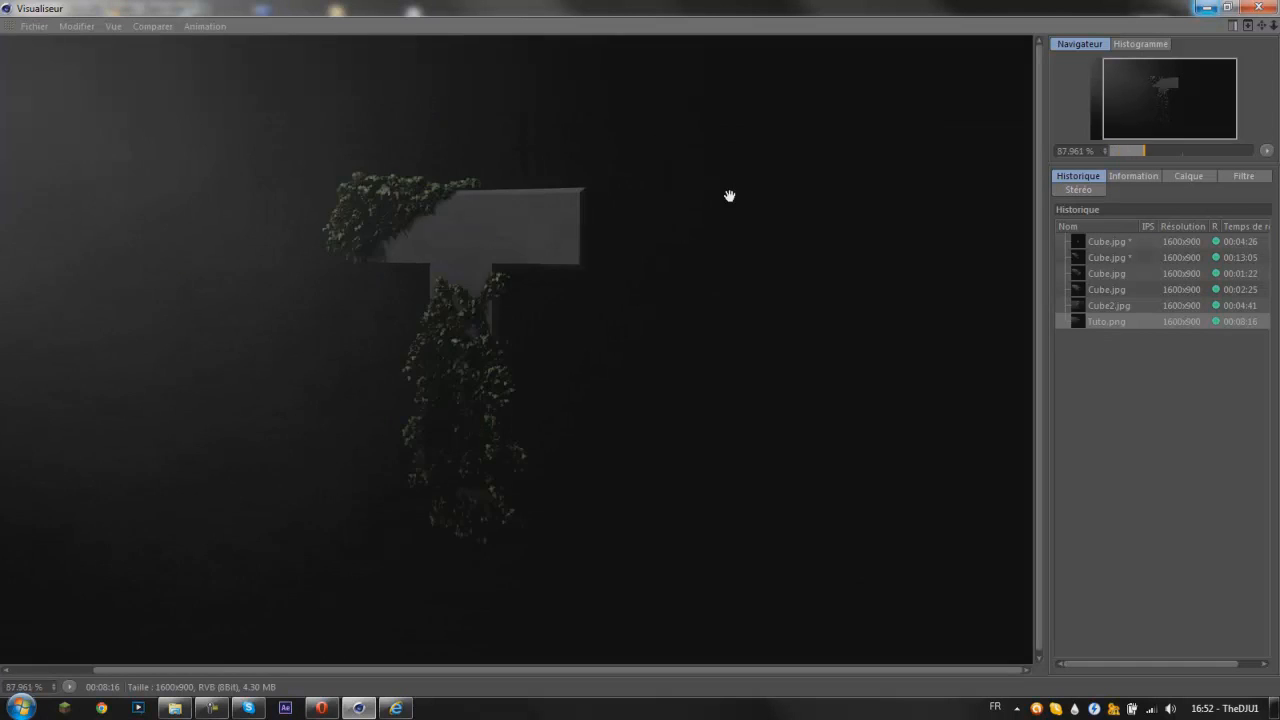
# Step: Inspect the T's stone face, bevelled edges and upper ivy up close, and review the full Tuto.png composition at 68 %
pyautogui.scroll(-2, 730, 196)
pyautogui.scroll(3, 768, 255)
pyautogui.moveTo(766, 251); pyautogui.dragTo(771, 411)
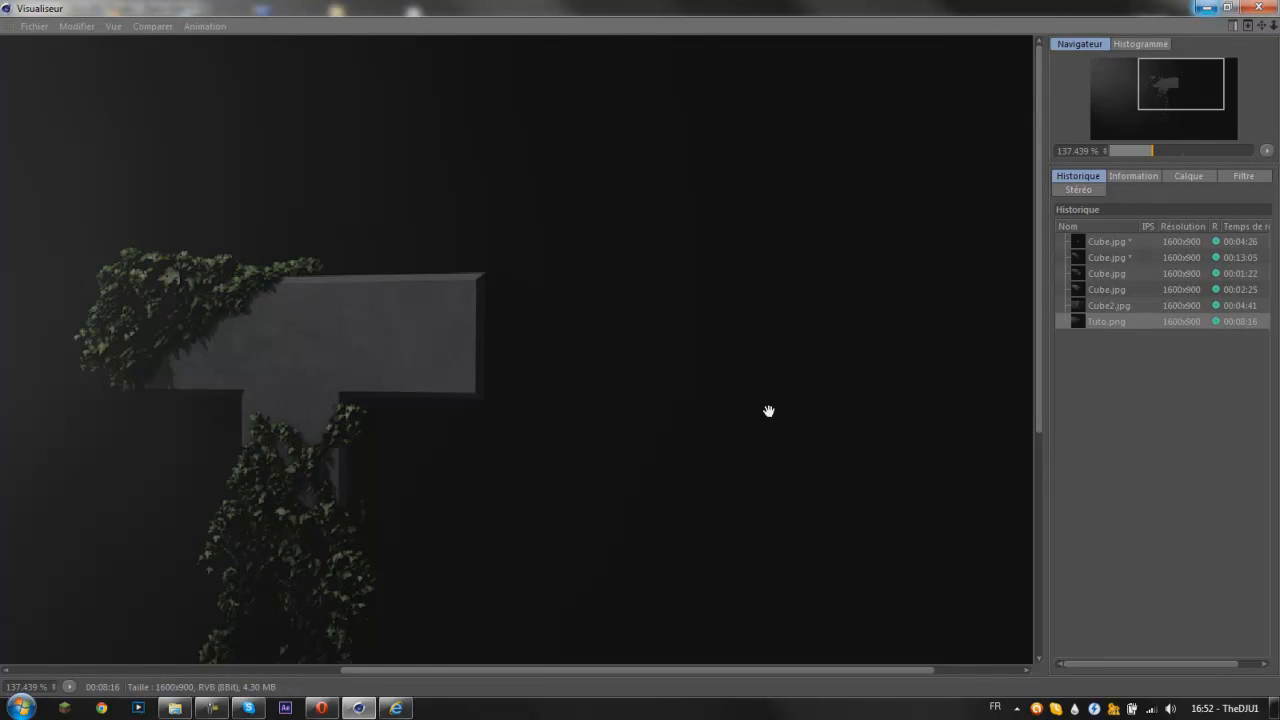
pyautogui.scroll(-3, 285, 380)
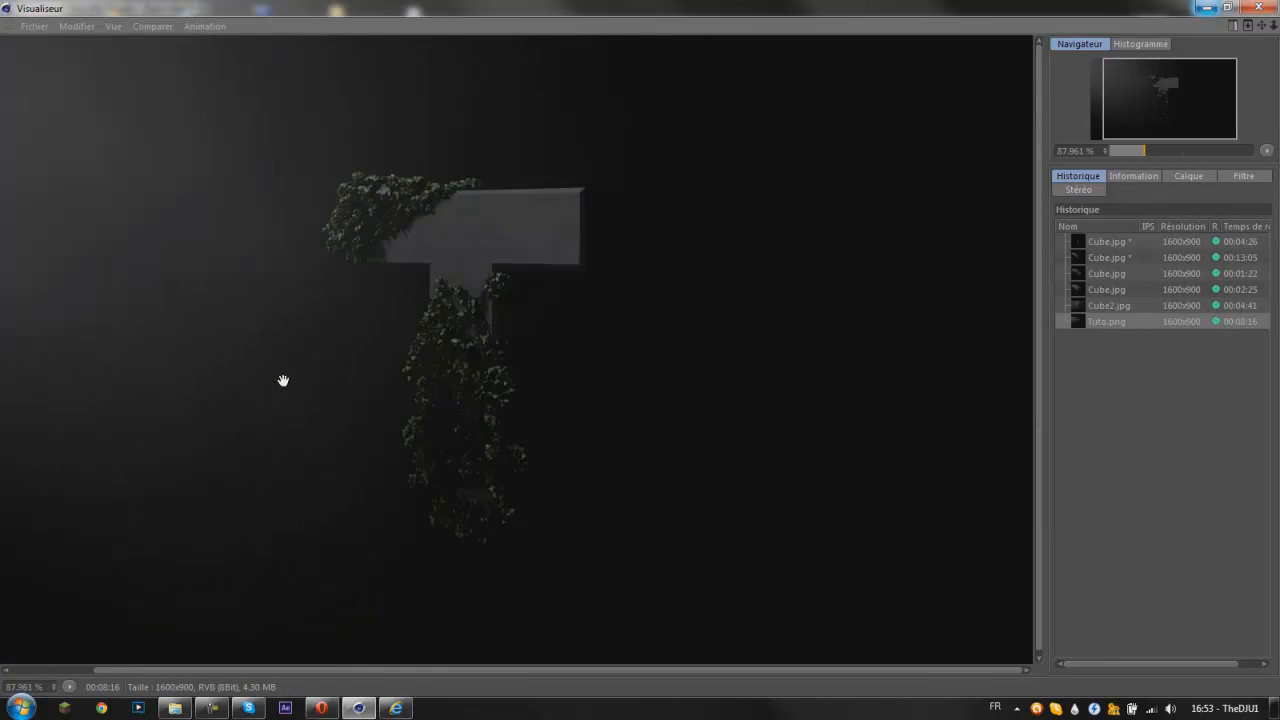
pyautogui.scroll(3, 522, 320)
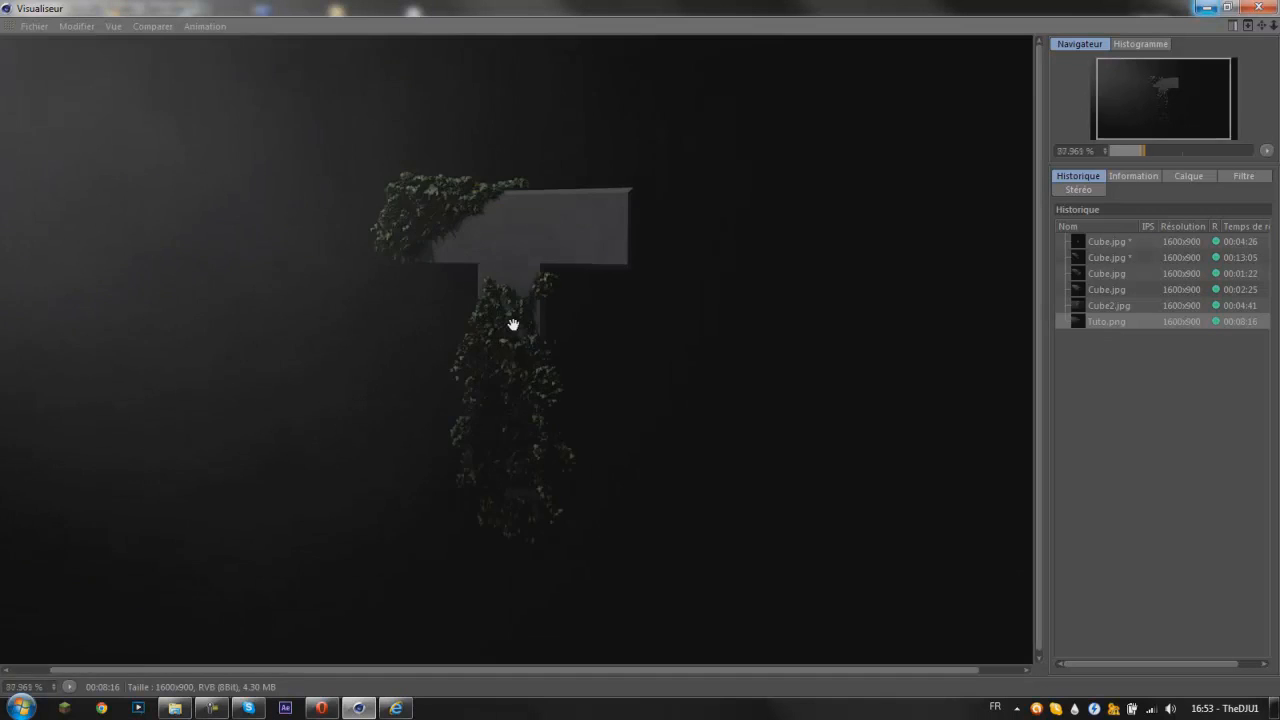
pyautogui.scroll(-2, 520, 310)
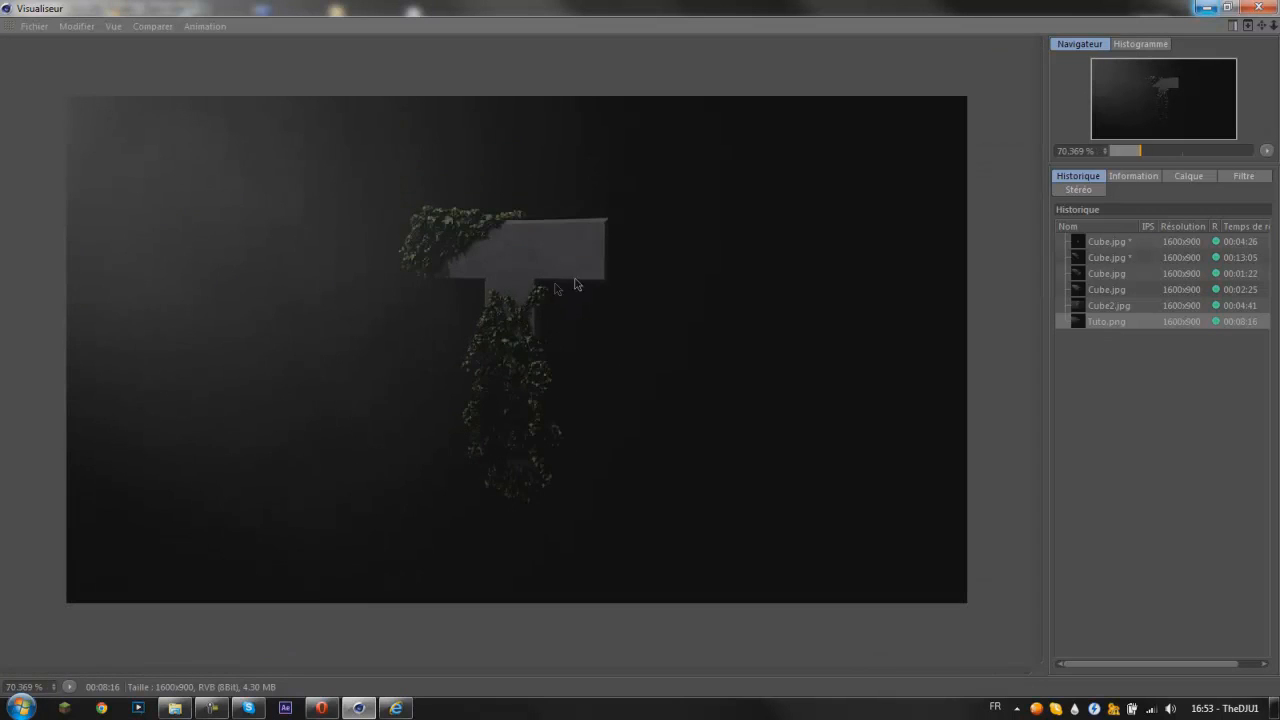
pyautogui.moveTo(1140, 150)
pyautogui.mouseDown()
pyautogui.moveTo(1122, 152)
pyautogui.moveTo(1141, 150)
pyautogui.mouseUp()
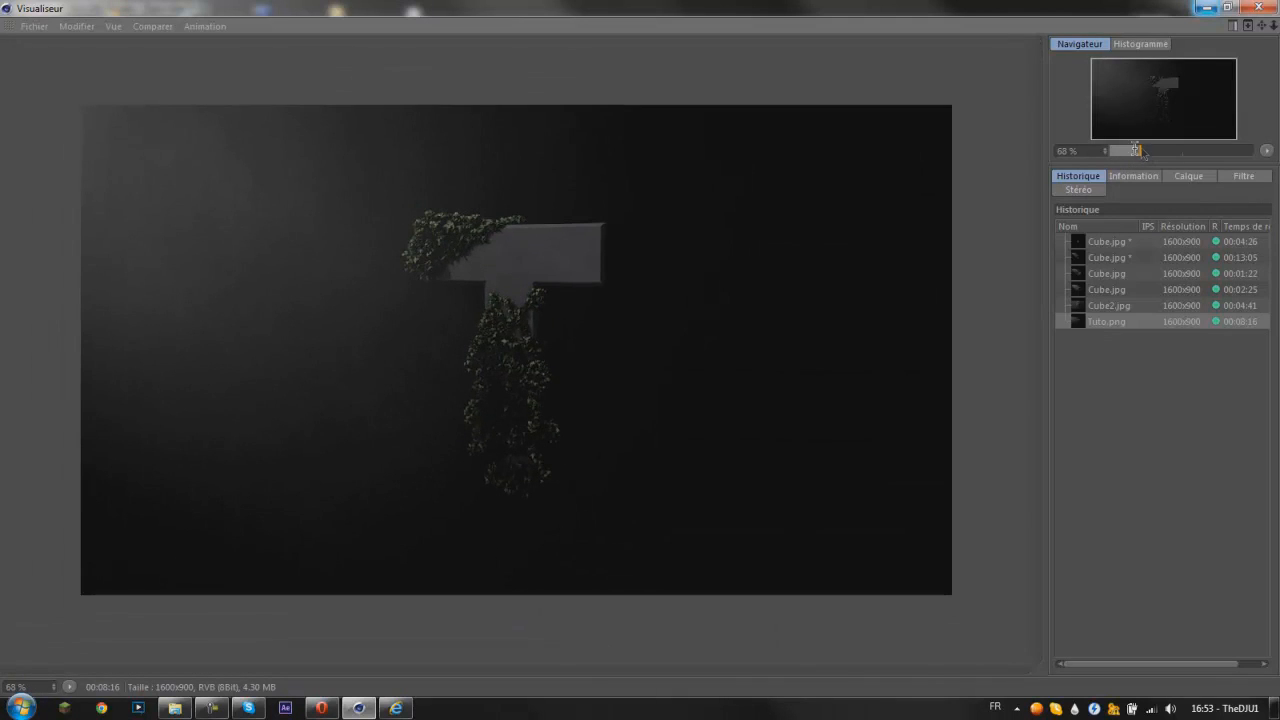
pyautogui.scroll(1, 370, 213)
pyautogui.scroll(-1, 370, 213)
pyautogui.scroll(1, 524, 304)
pyautogui.scroll(-3, 542, 295)
pyautogui.scroll(3, 542, 295)
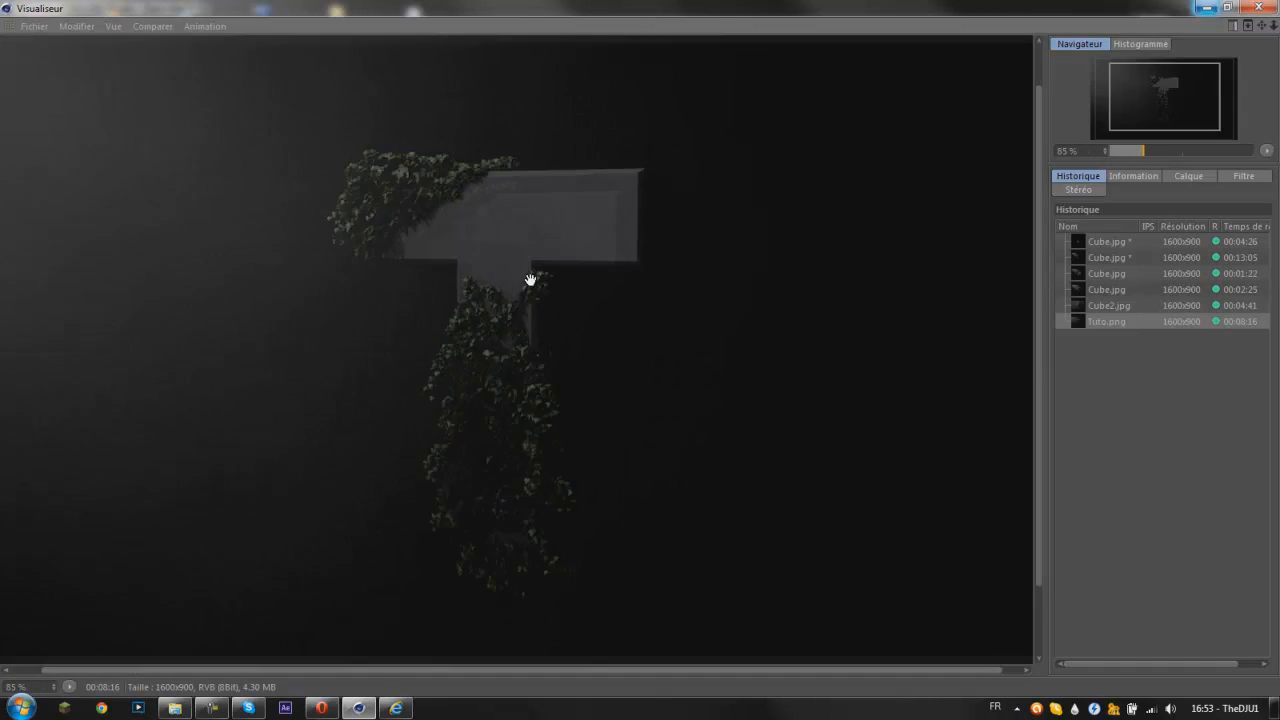
pyautogui.scroll(6, 517, 217)
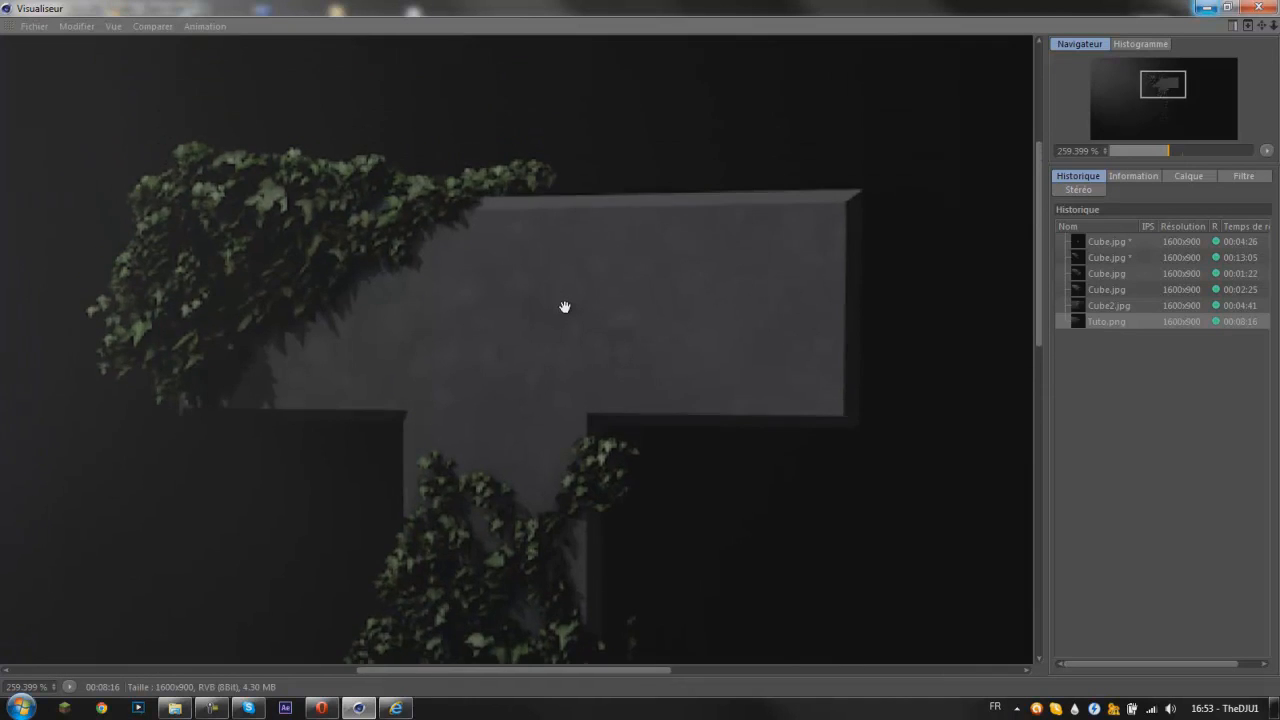
pyautogui.scroll(-8, 565, 306)
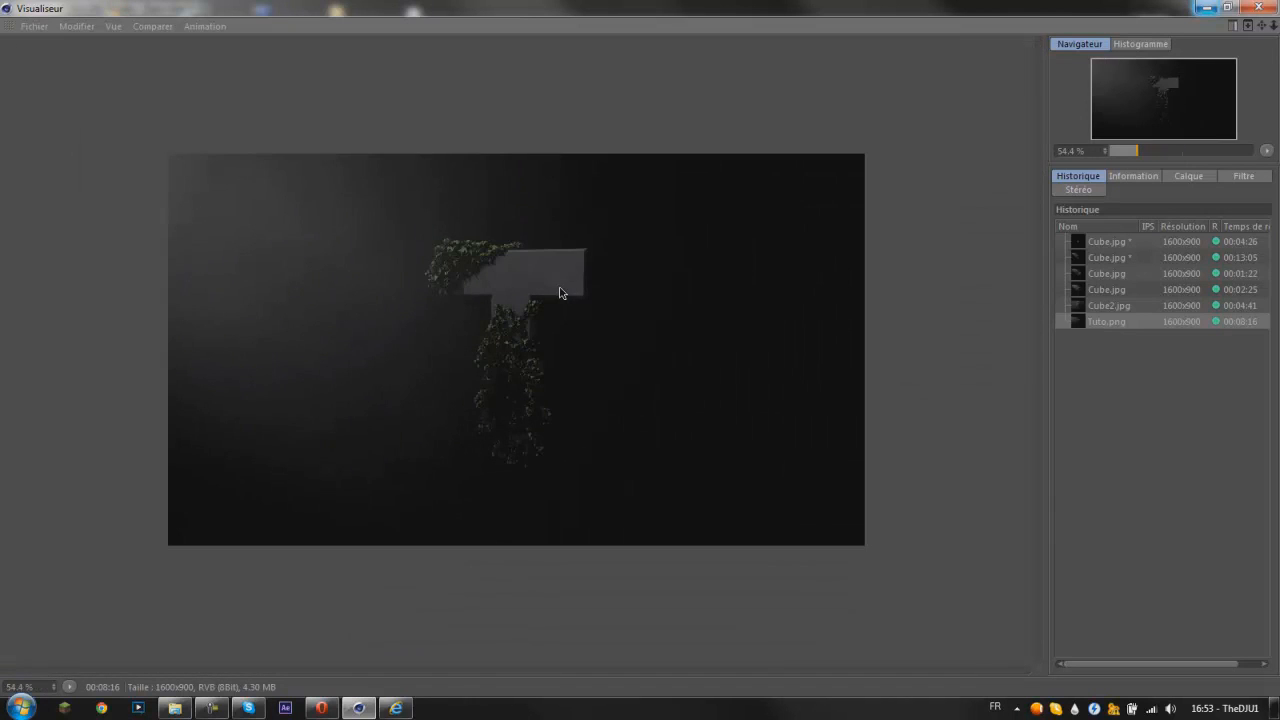
pyautogui.scroll(1, 563, 290)
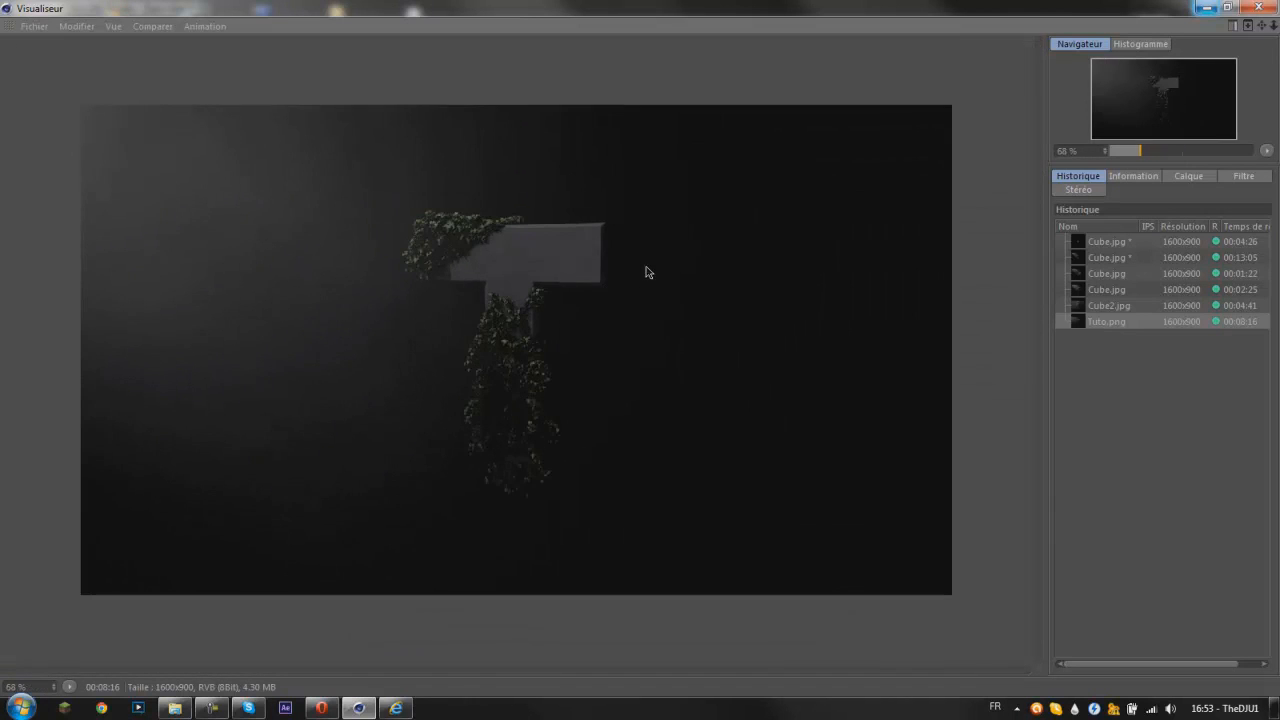